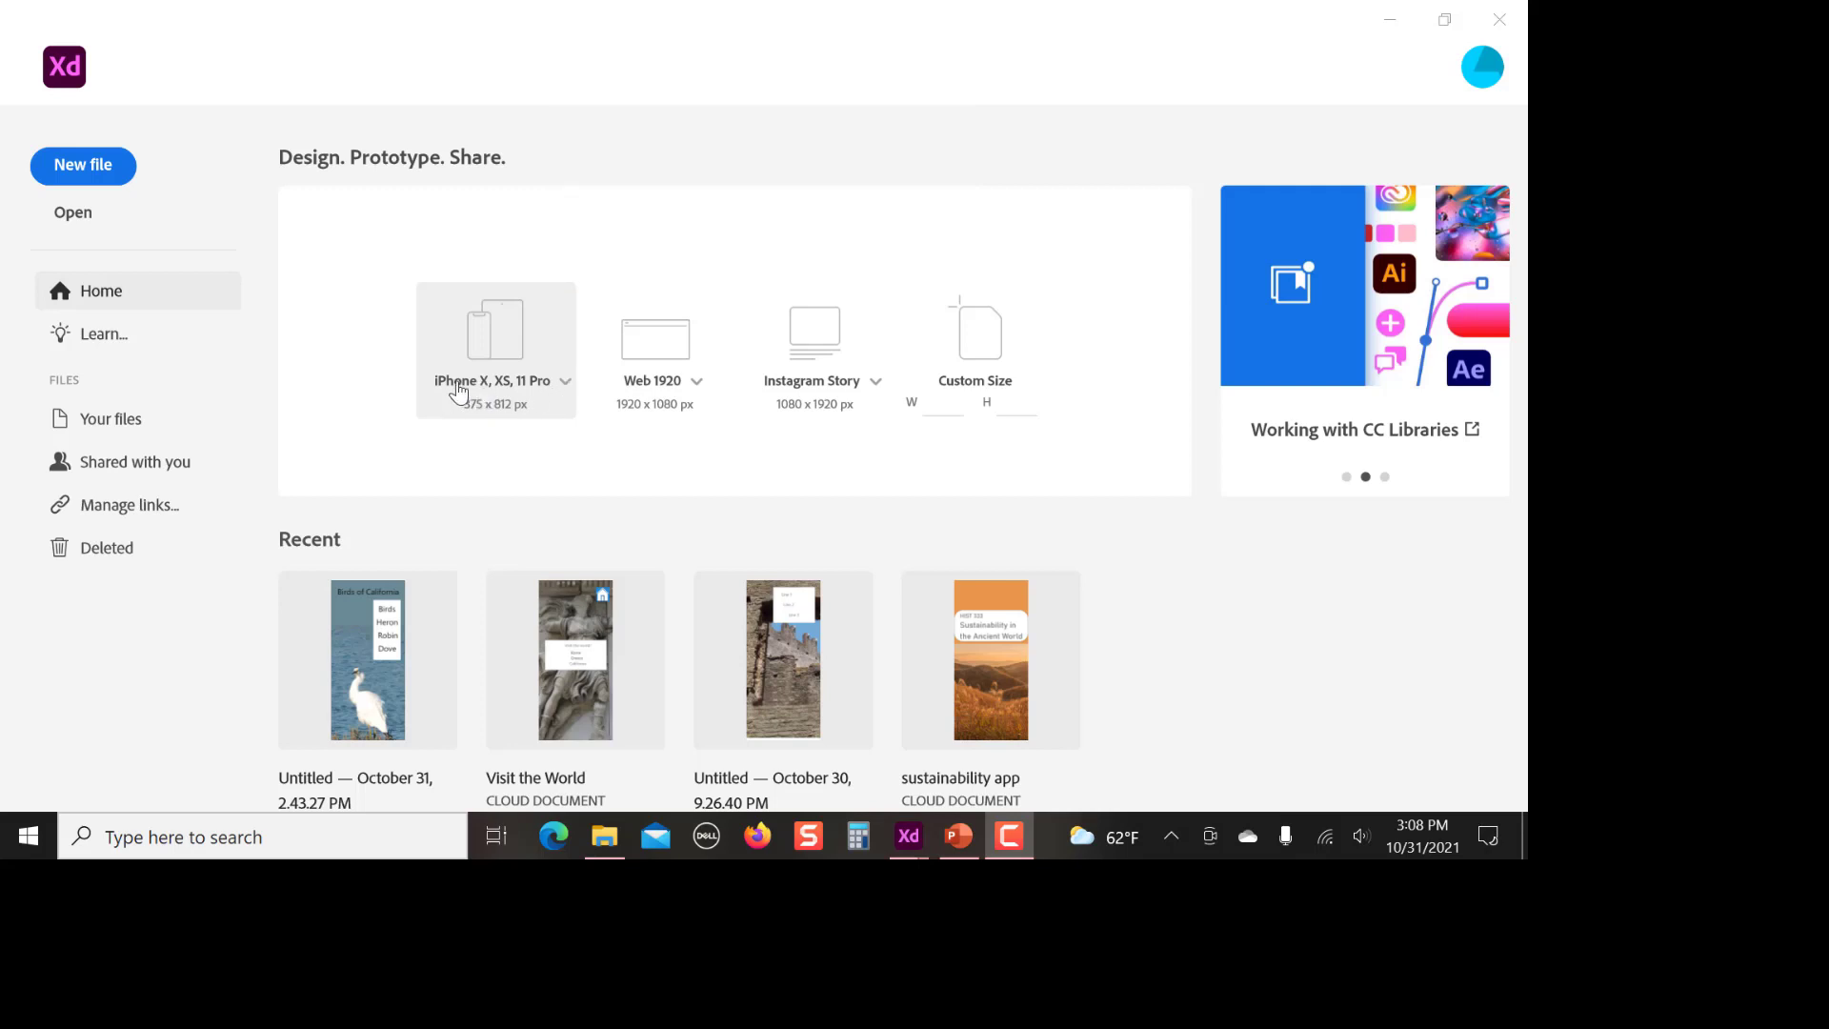
# Review the available artboard sizes in the phone and web presets
pyautogui.click(565, 382)
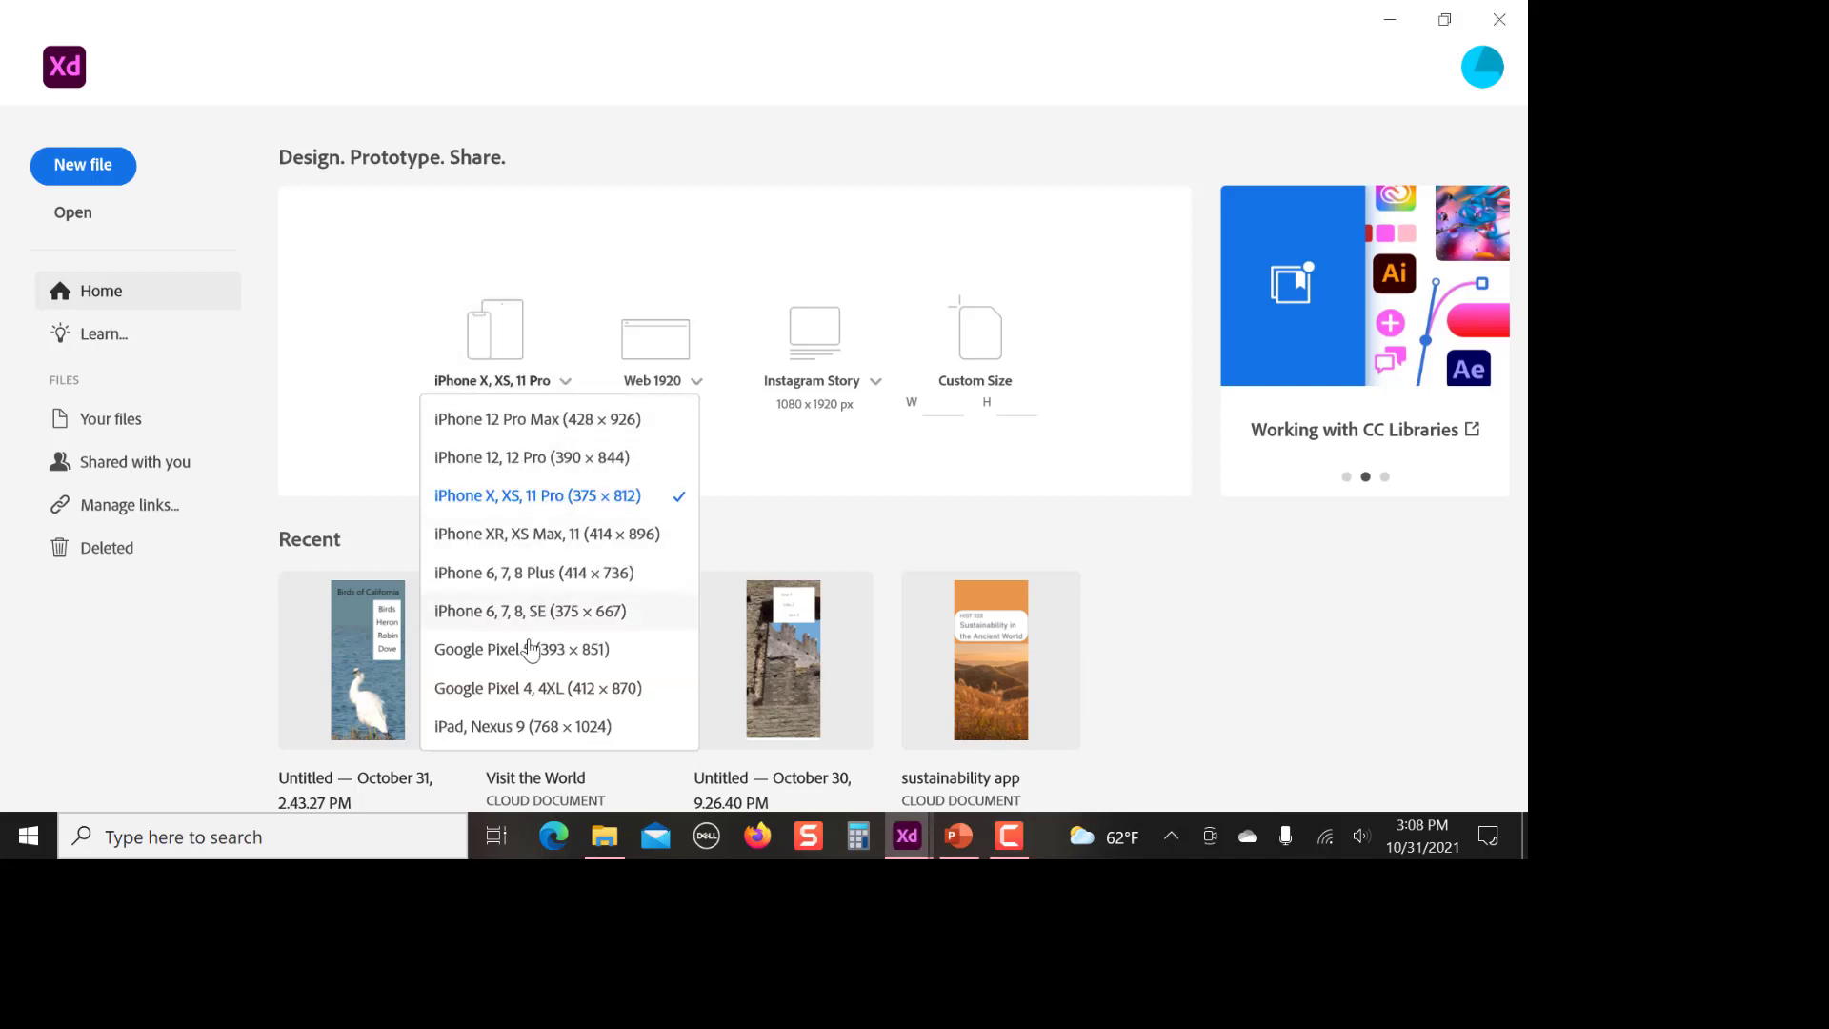
pyautogui.click(565, 387)
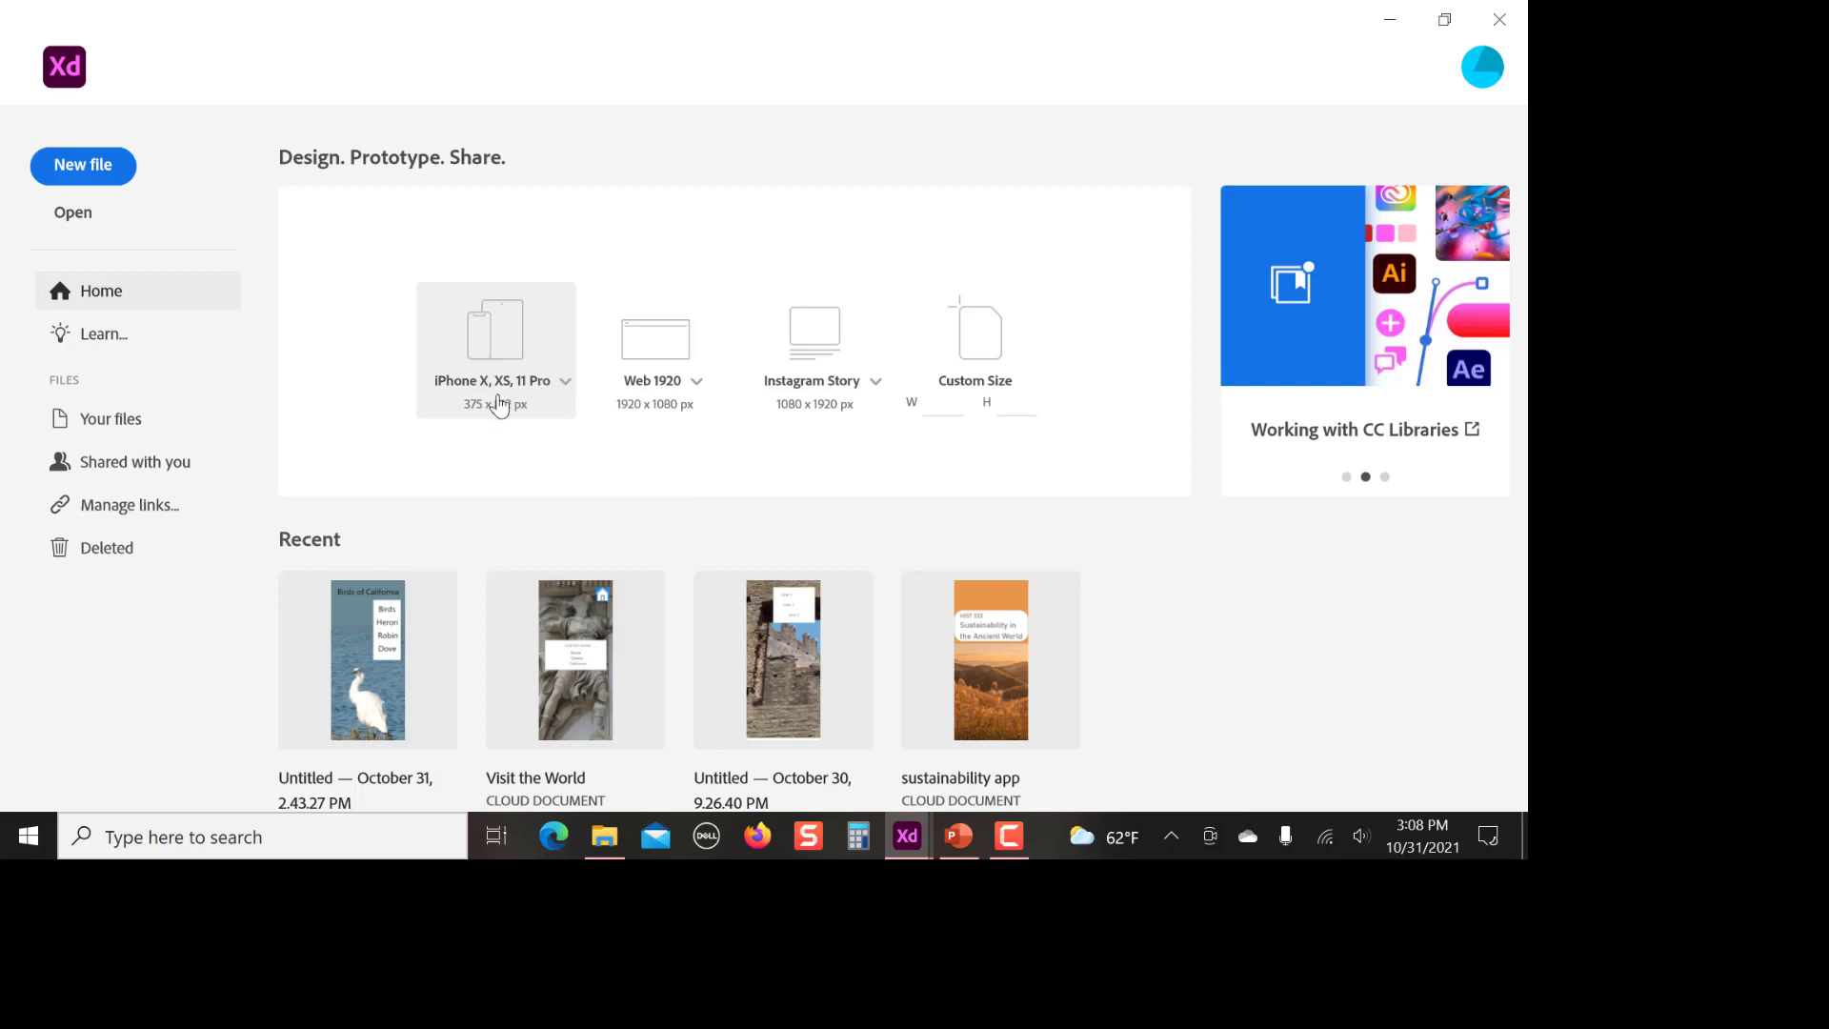
pyautogui.click(698, 383)
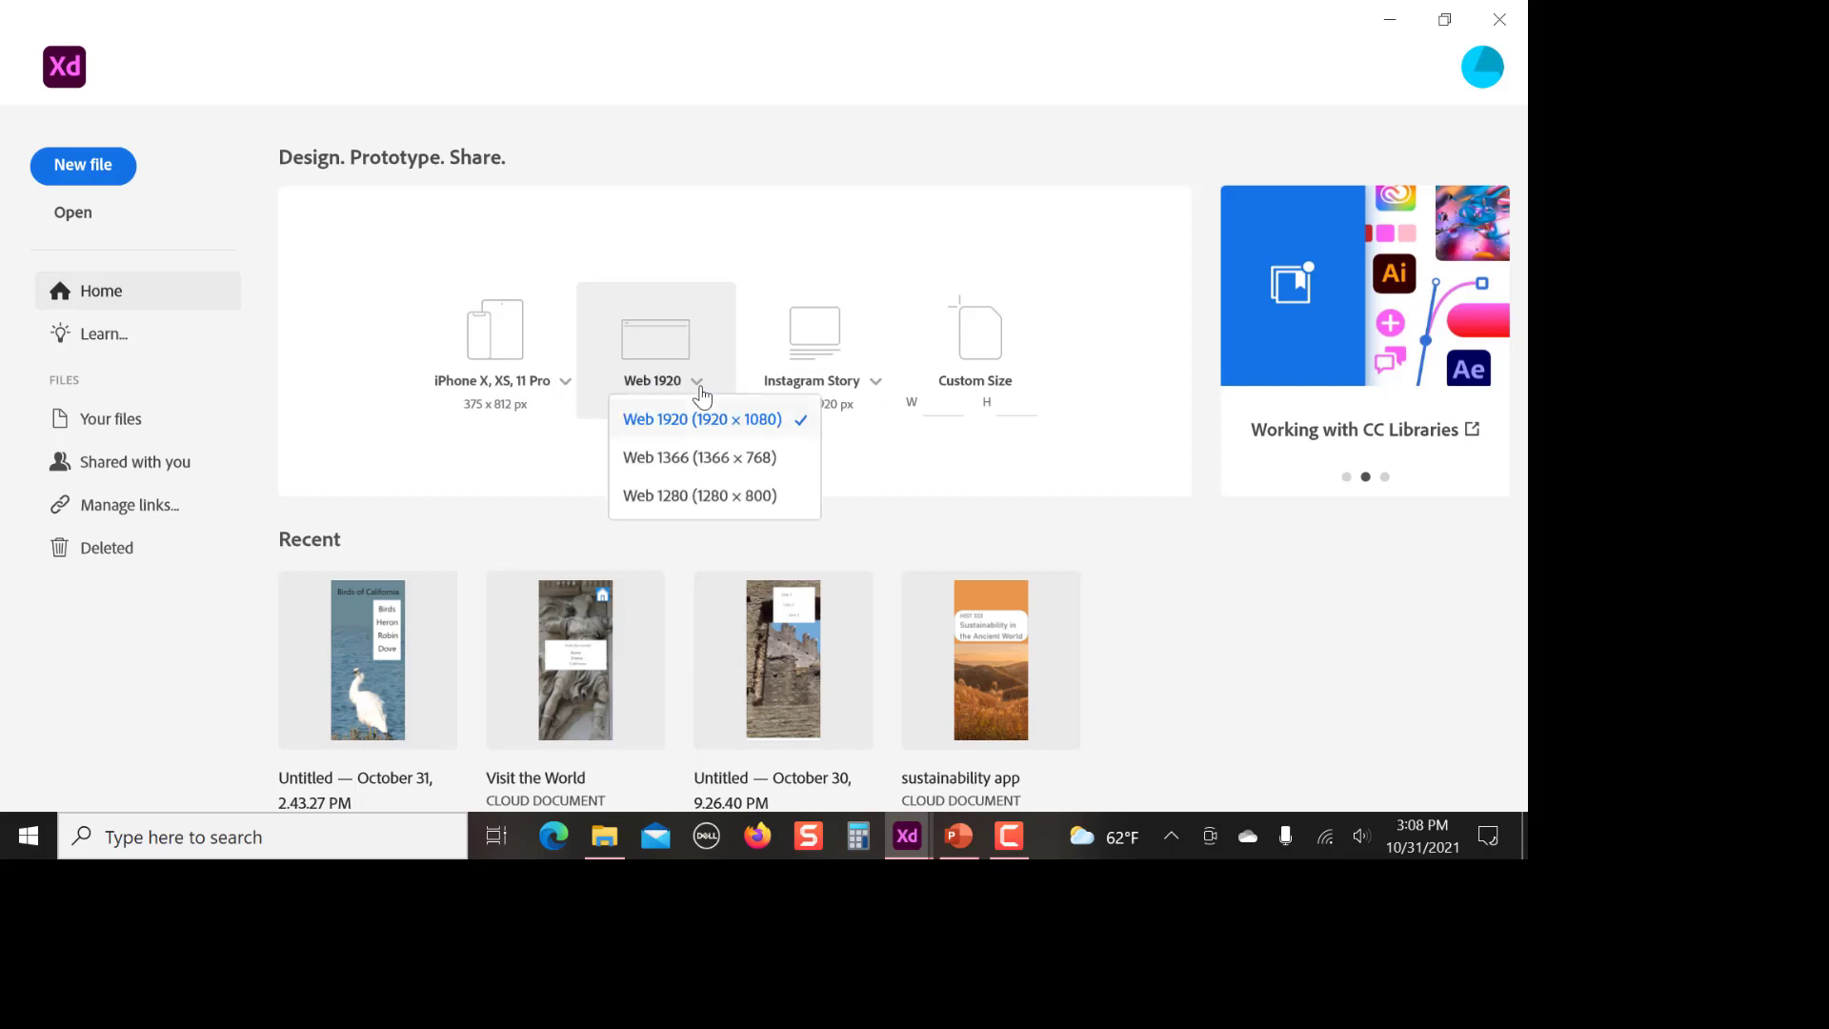
pyautogui.click(702, 392)
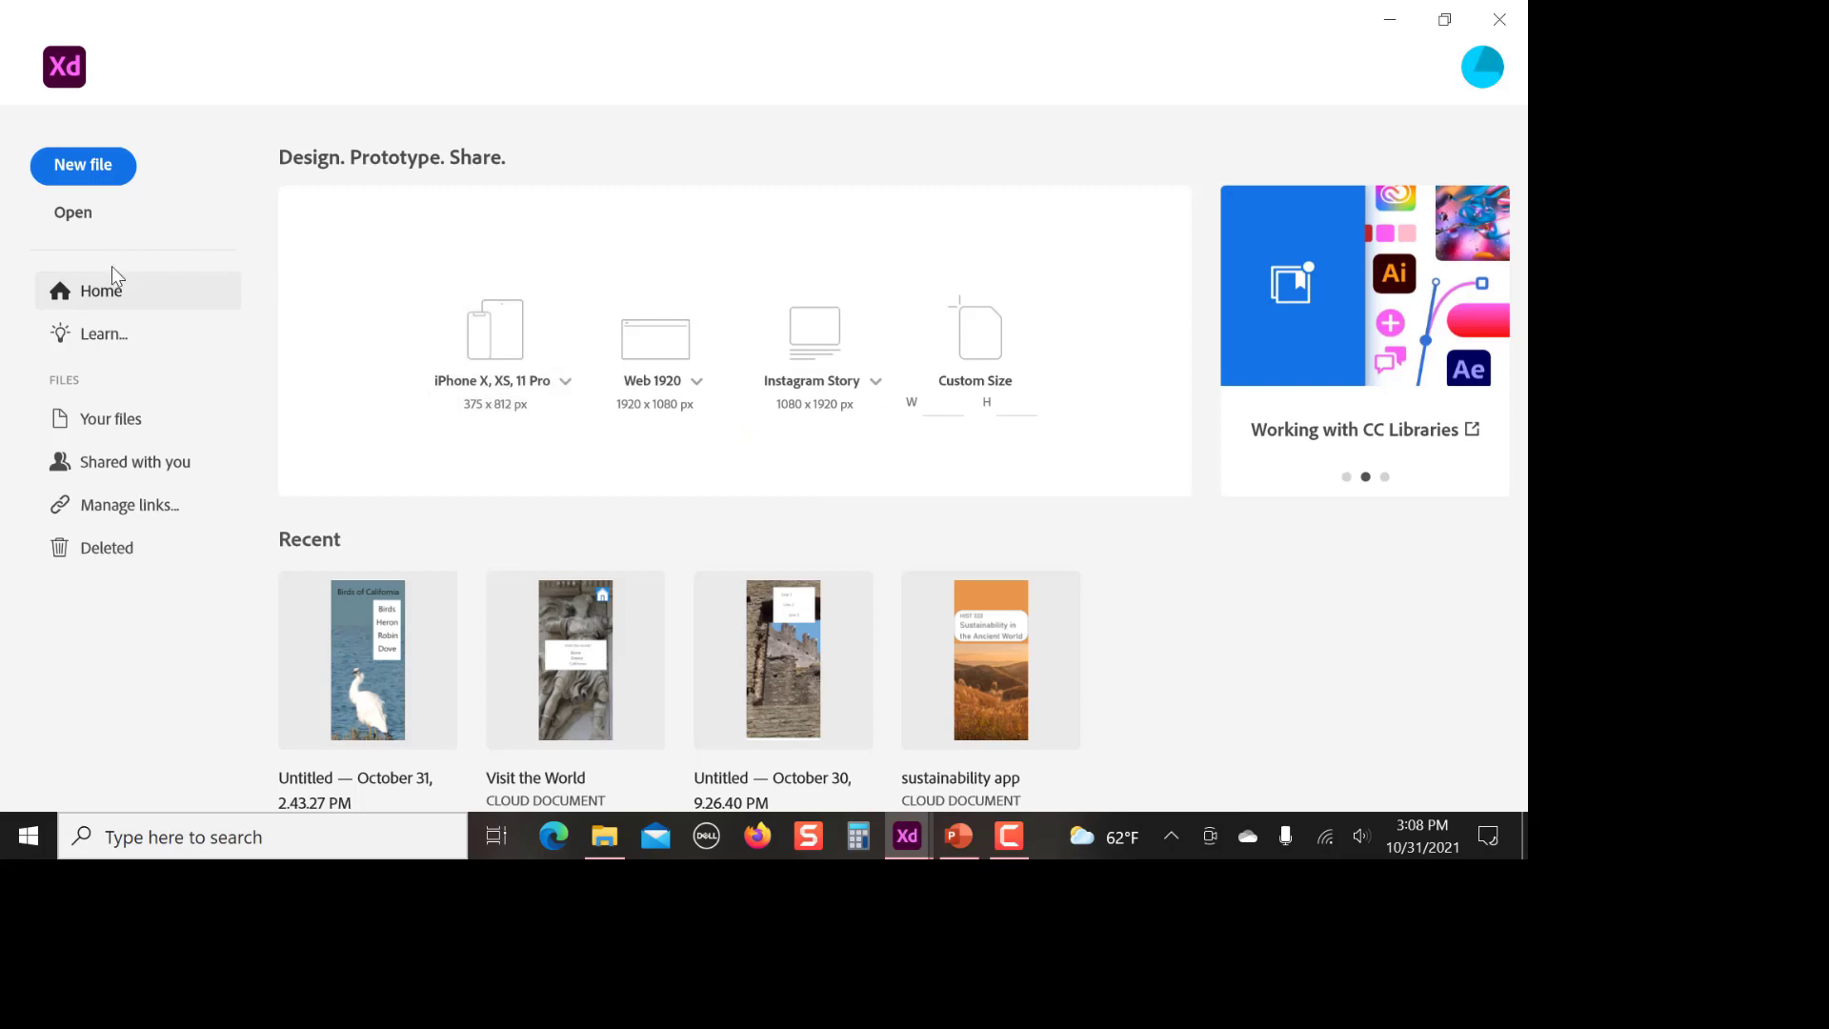
# Create a new document from the iPhone X, XS, 11 Pro preset at 375 x 812 px
pyautogui.click(85, 174)
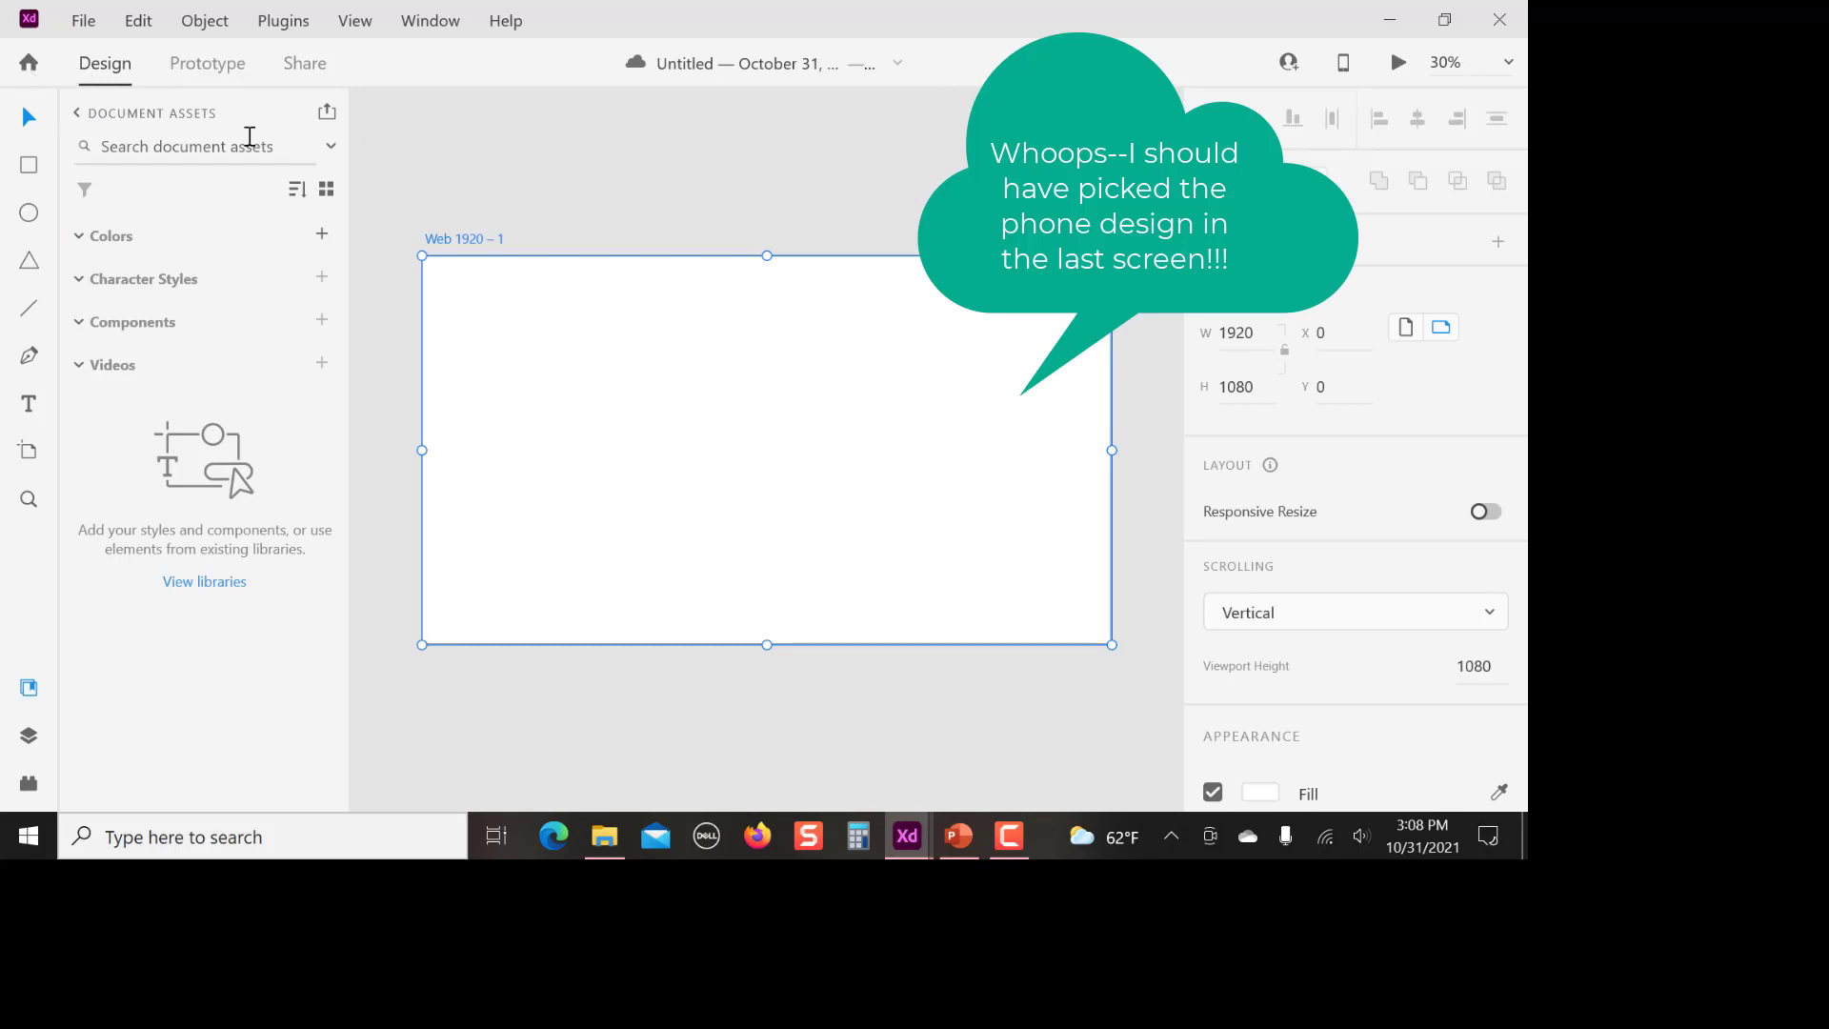
pyautogui.click(28, 64)
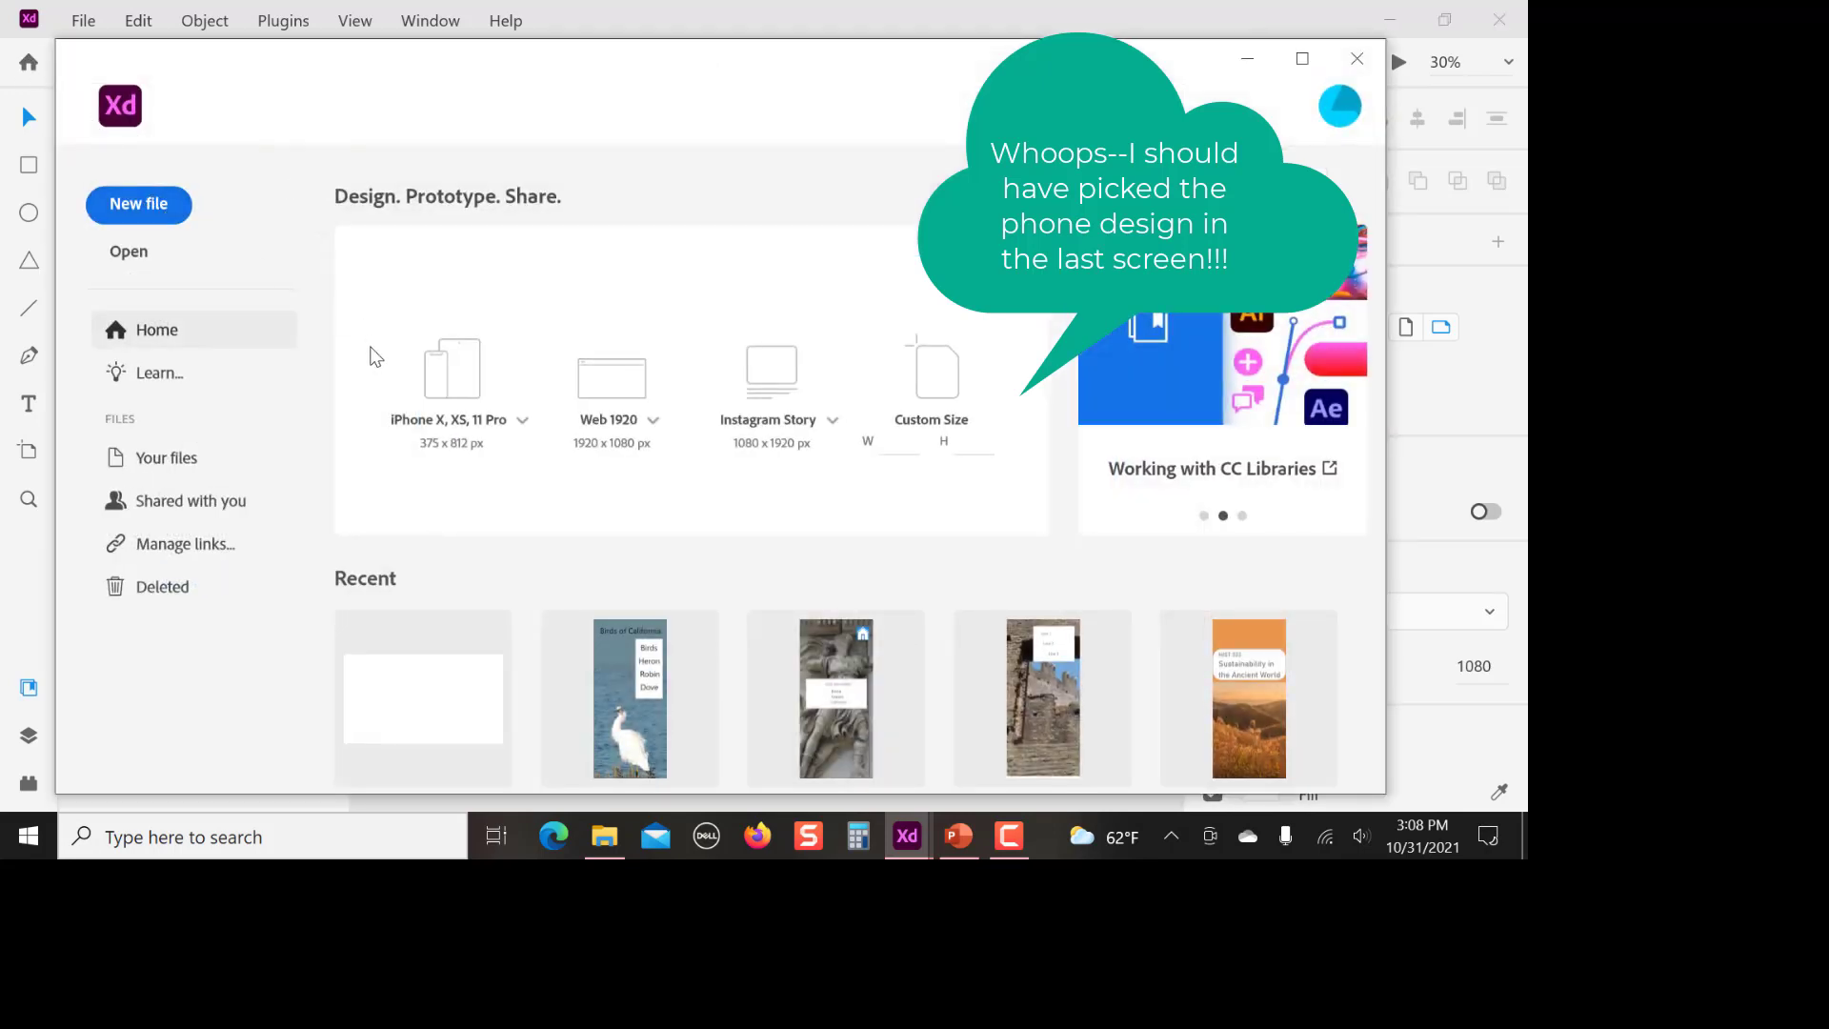
pyautogui.click(468, 400)
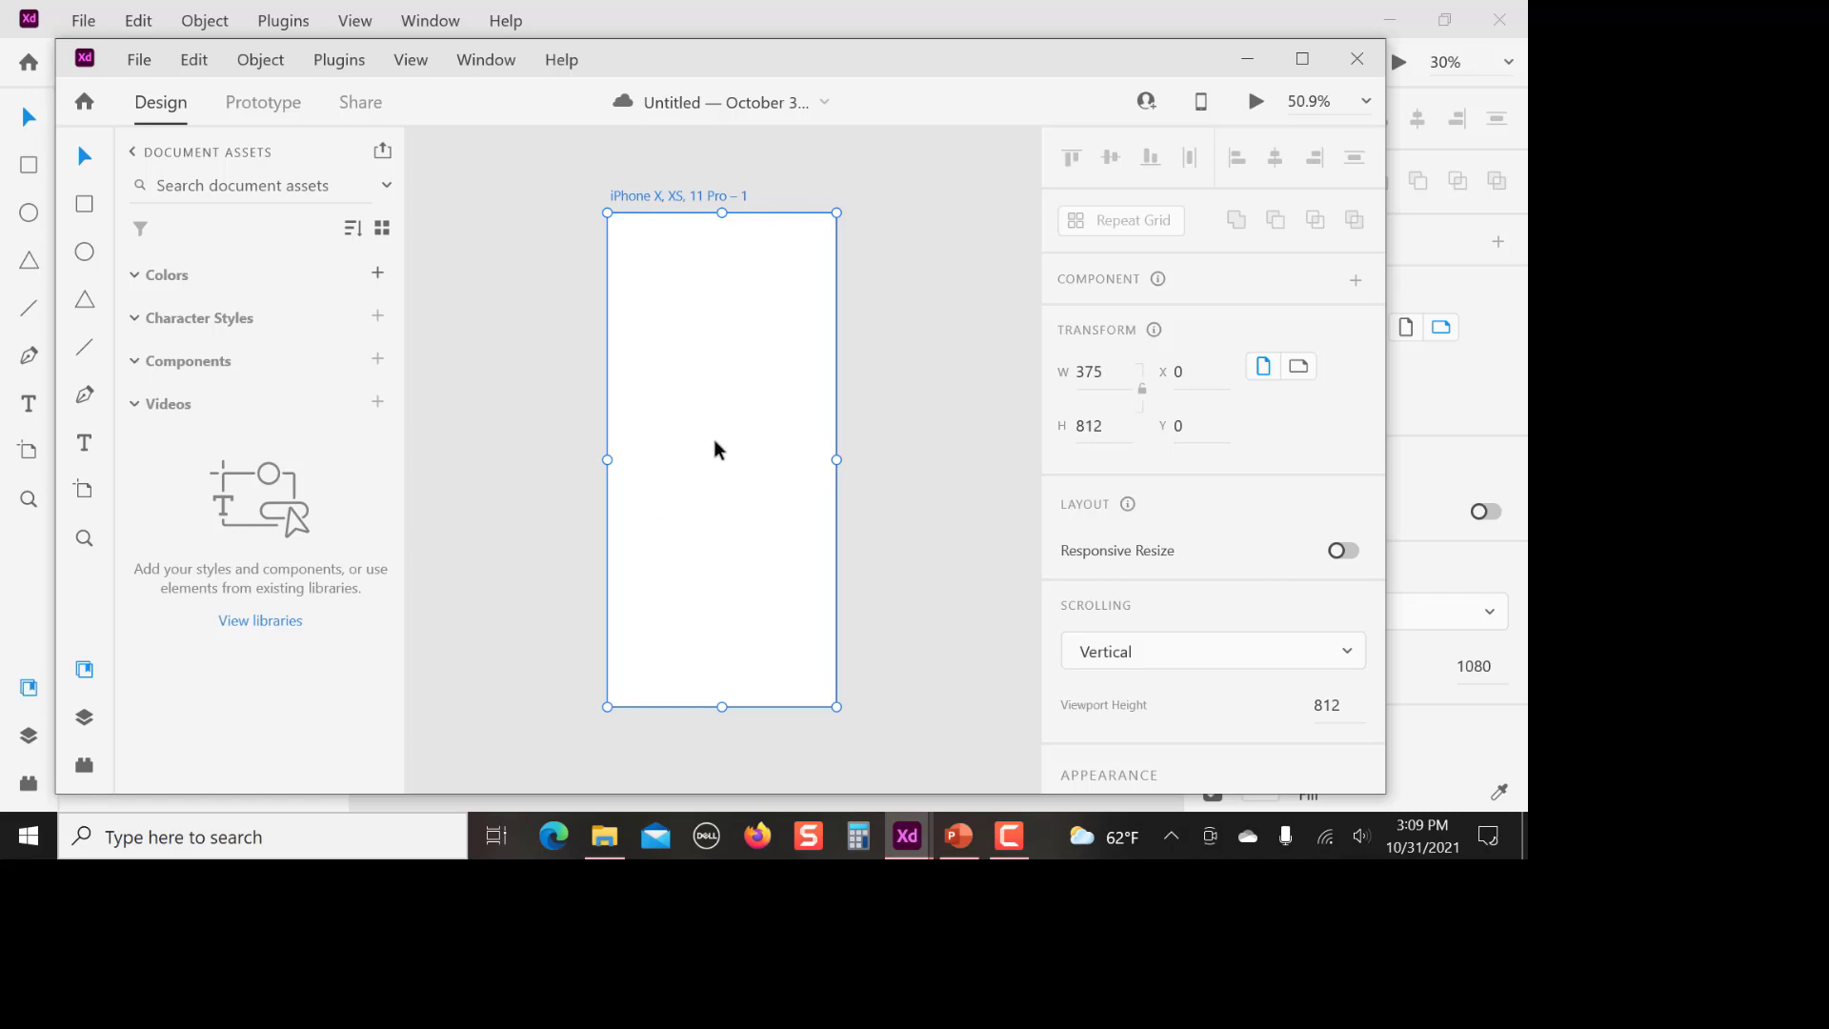
# Add a second iPhone X, XS, 11 Pro artboard and move it farther from the first, to about X 790
pyautogui.click(86, 500)
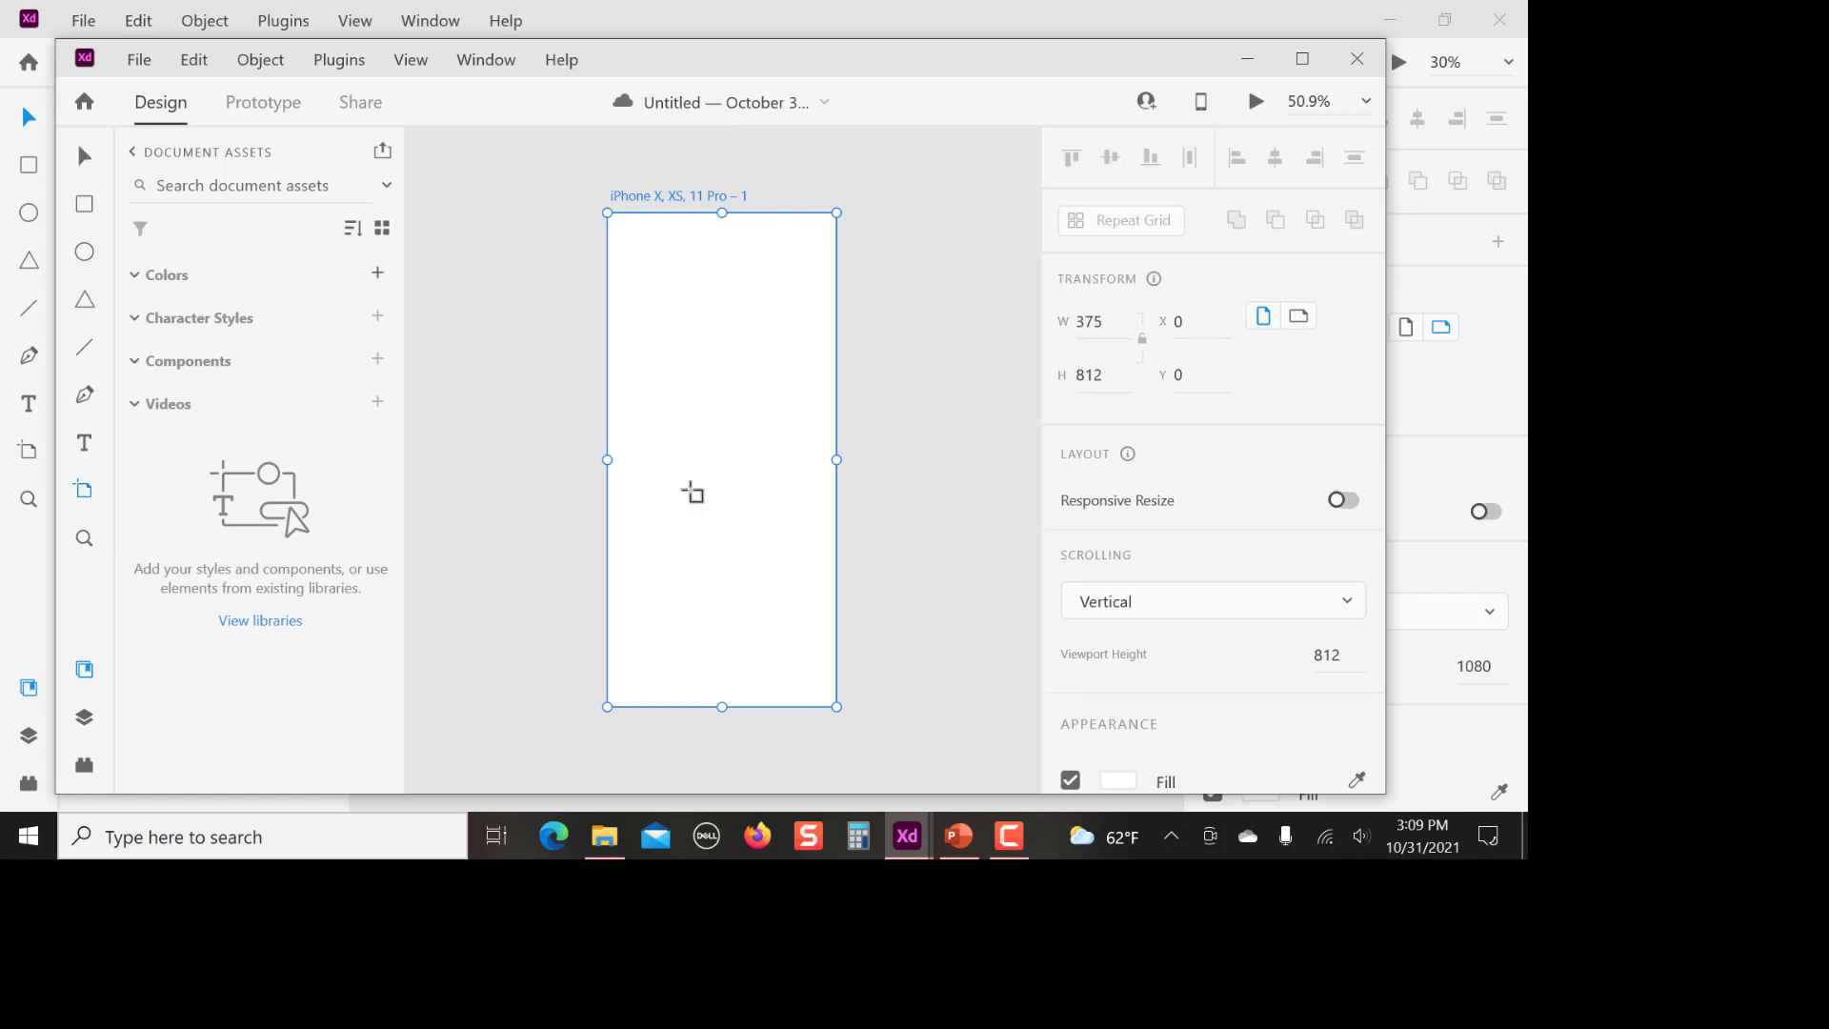
pyautogui.click(973, 488)
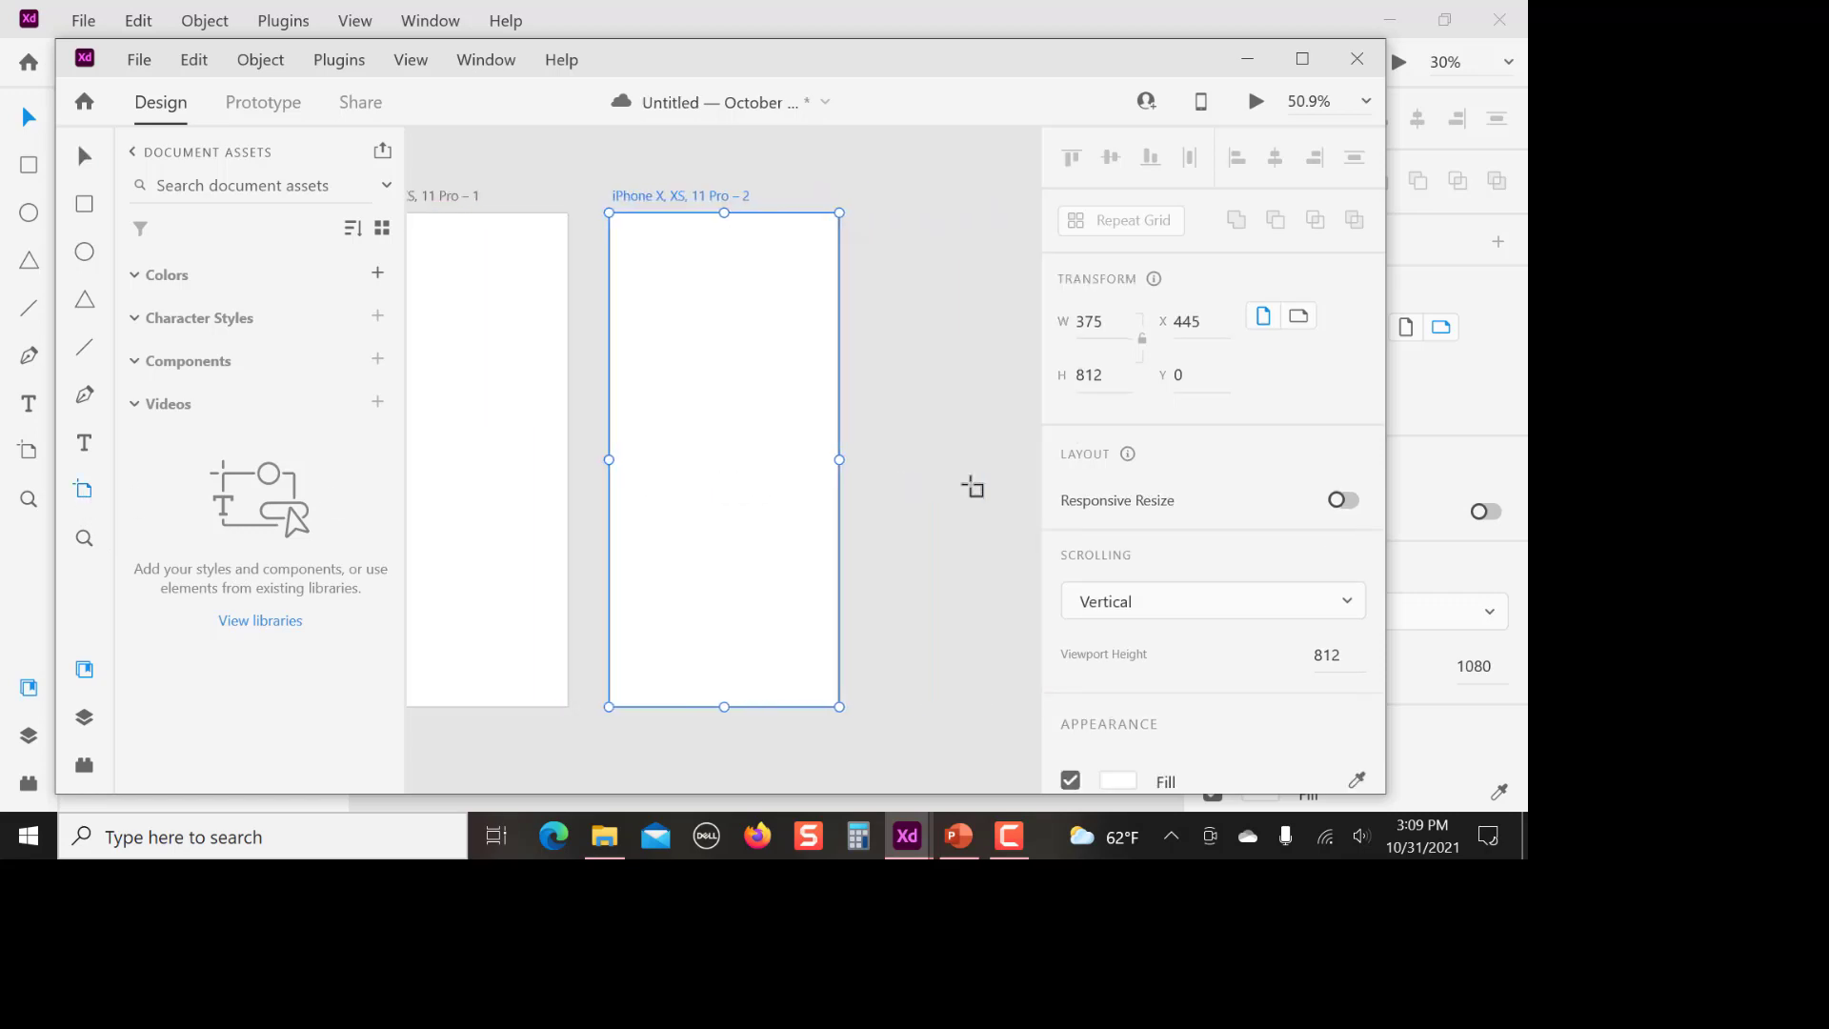
pyautogui.click(1303, 59)
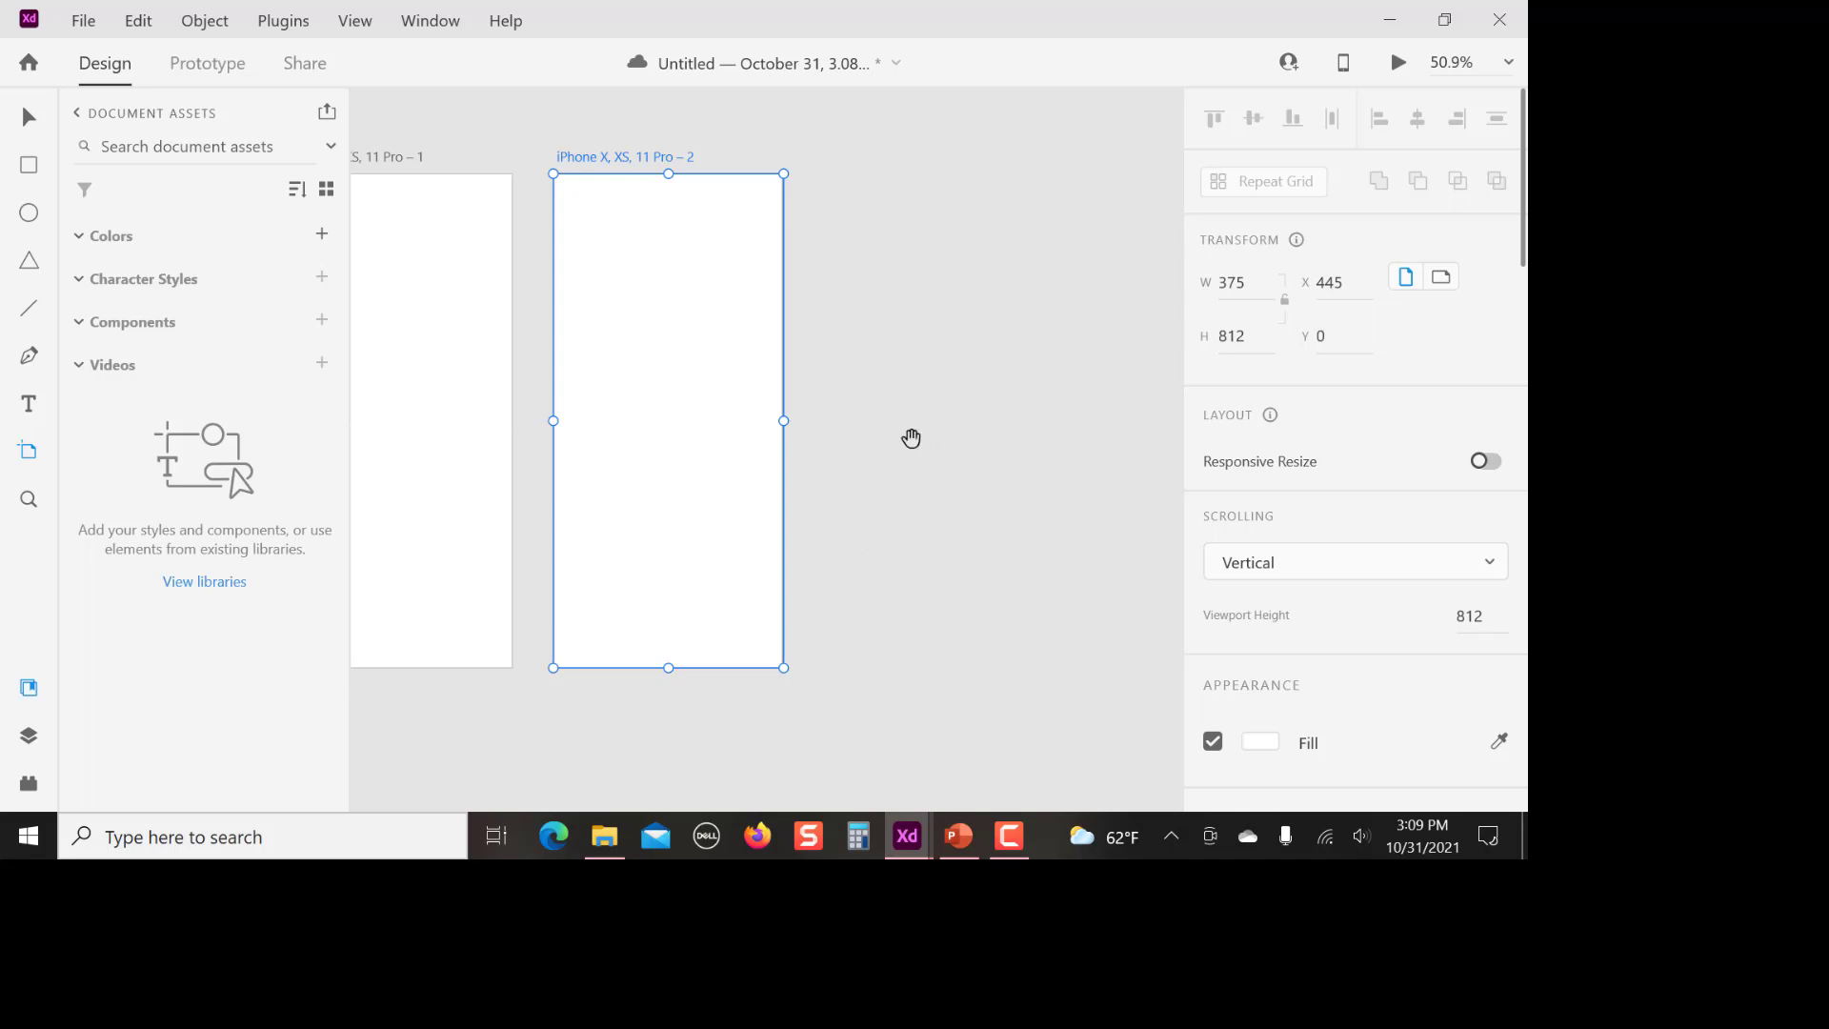
pyautogui.moveTo(877, 449); pyautogui.dragTo(1058, 470)
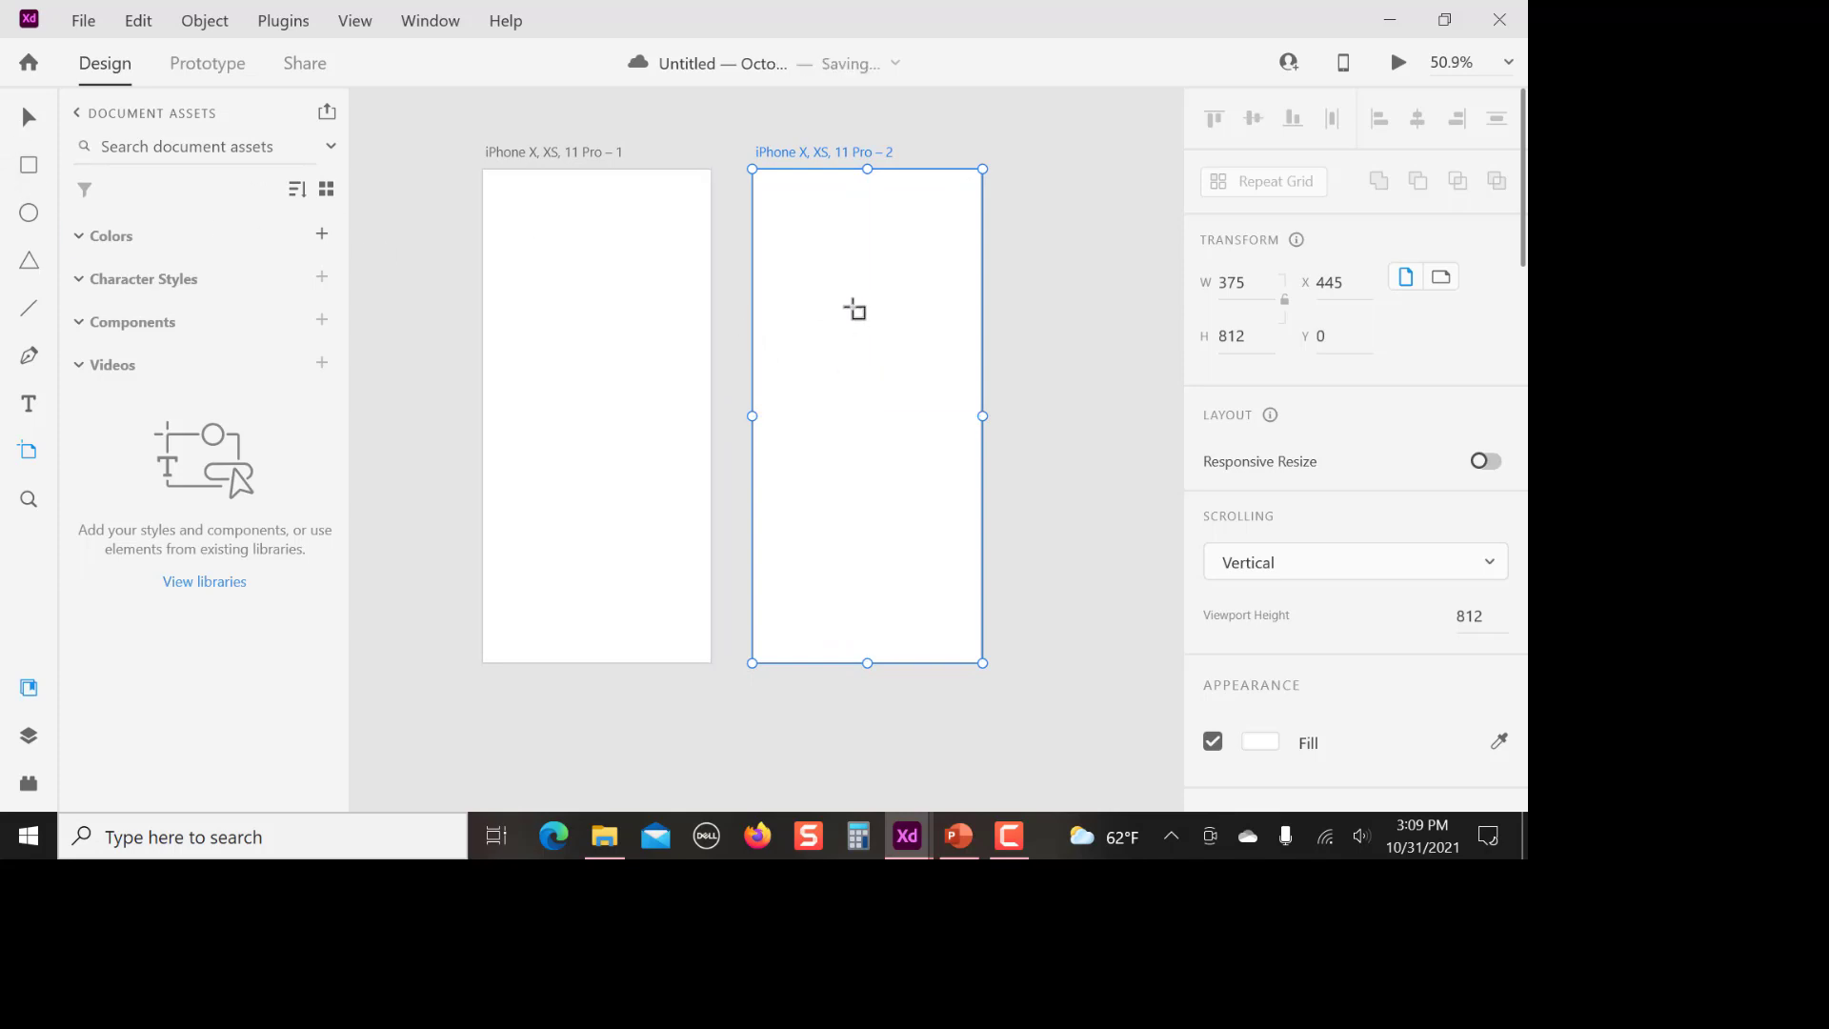
pyautogui.click(27, 119)
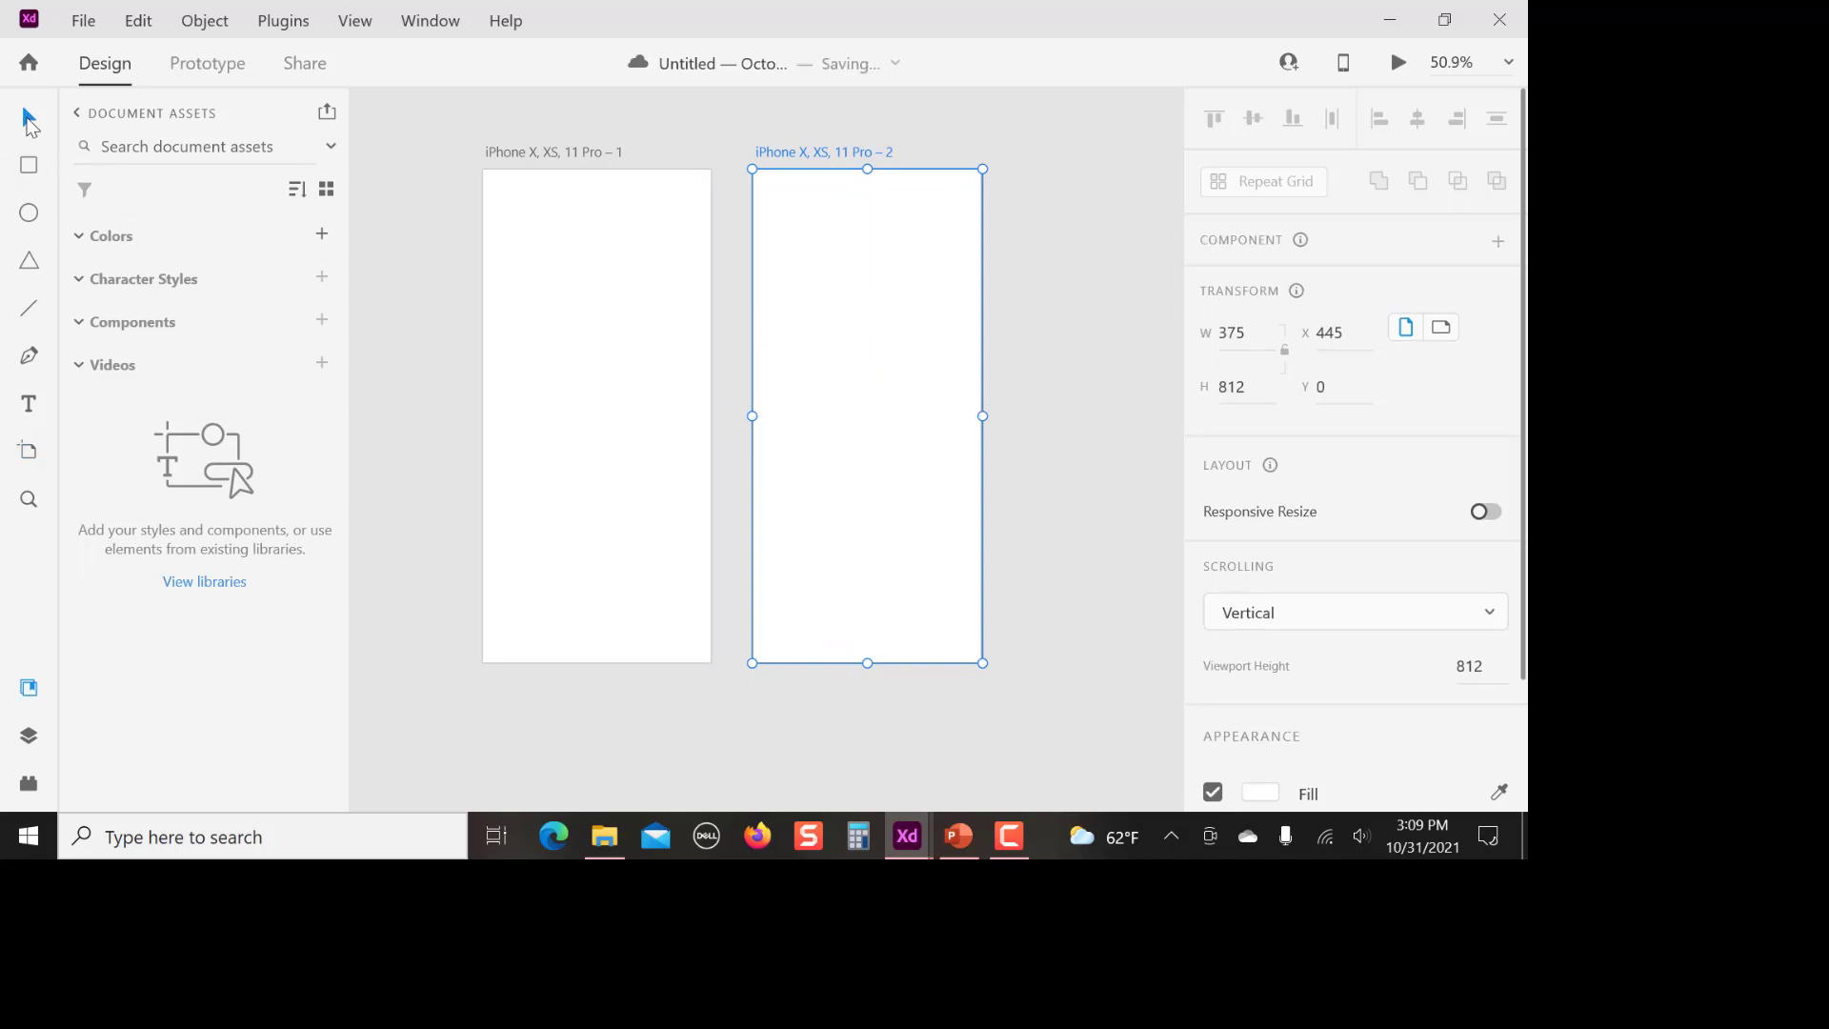
pyautogui.moveTo(854, 381); pyautogui.dragTo(1061, 372)
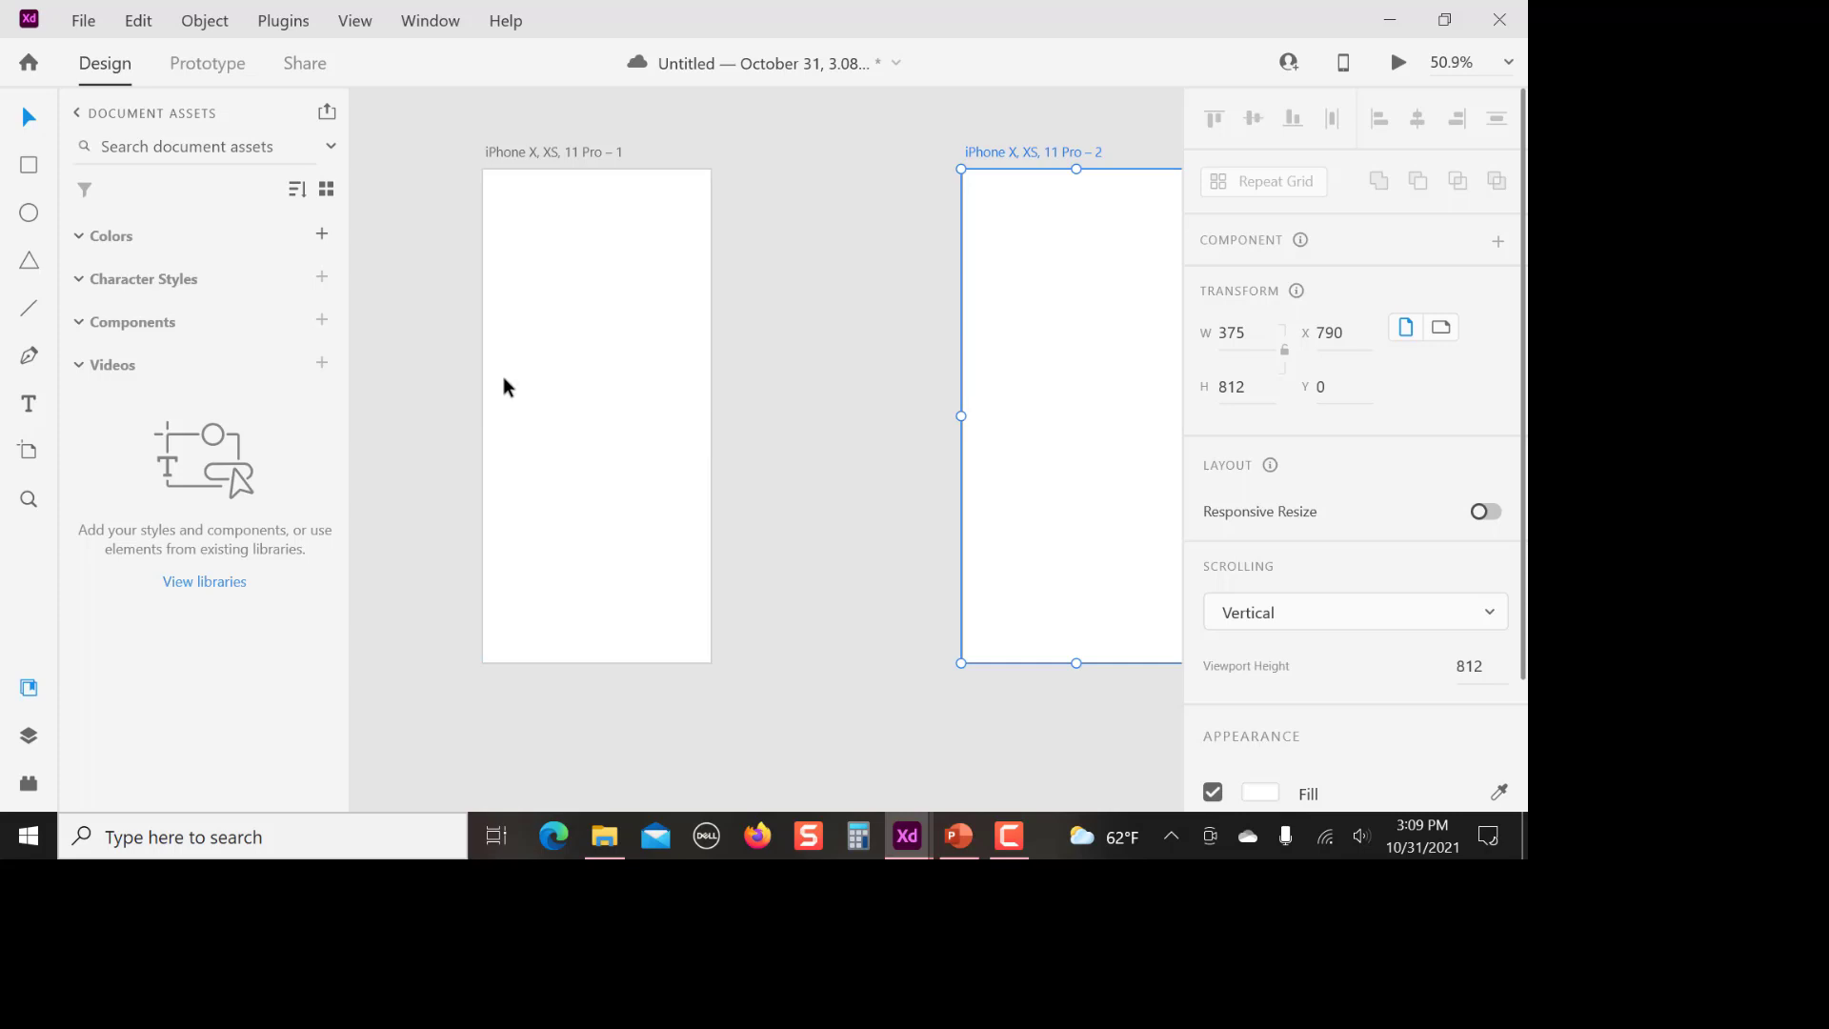
# Import the white egret photo from the Adobe XD images folder
pyautogui.click(93, 31)
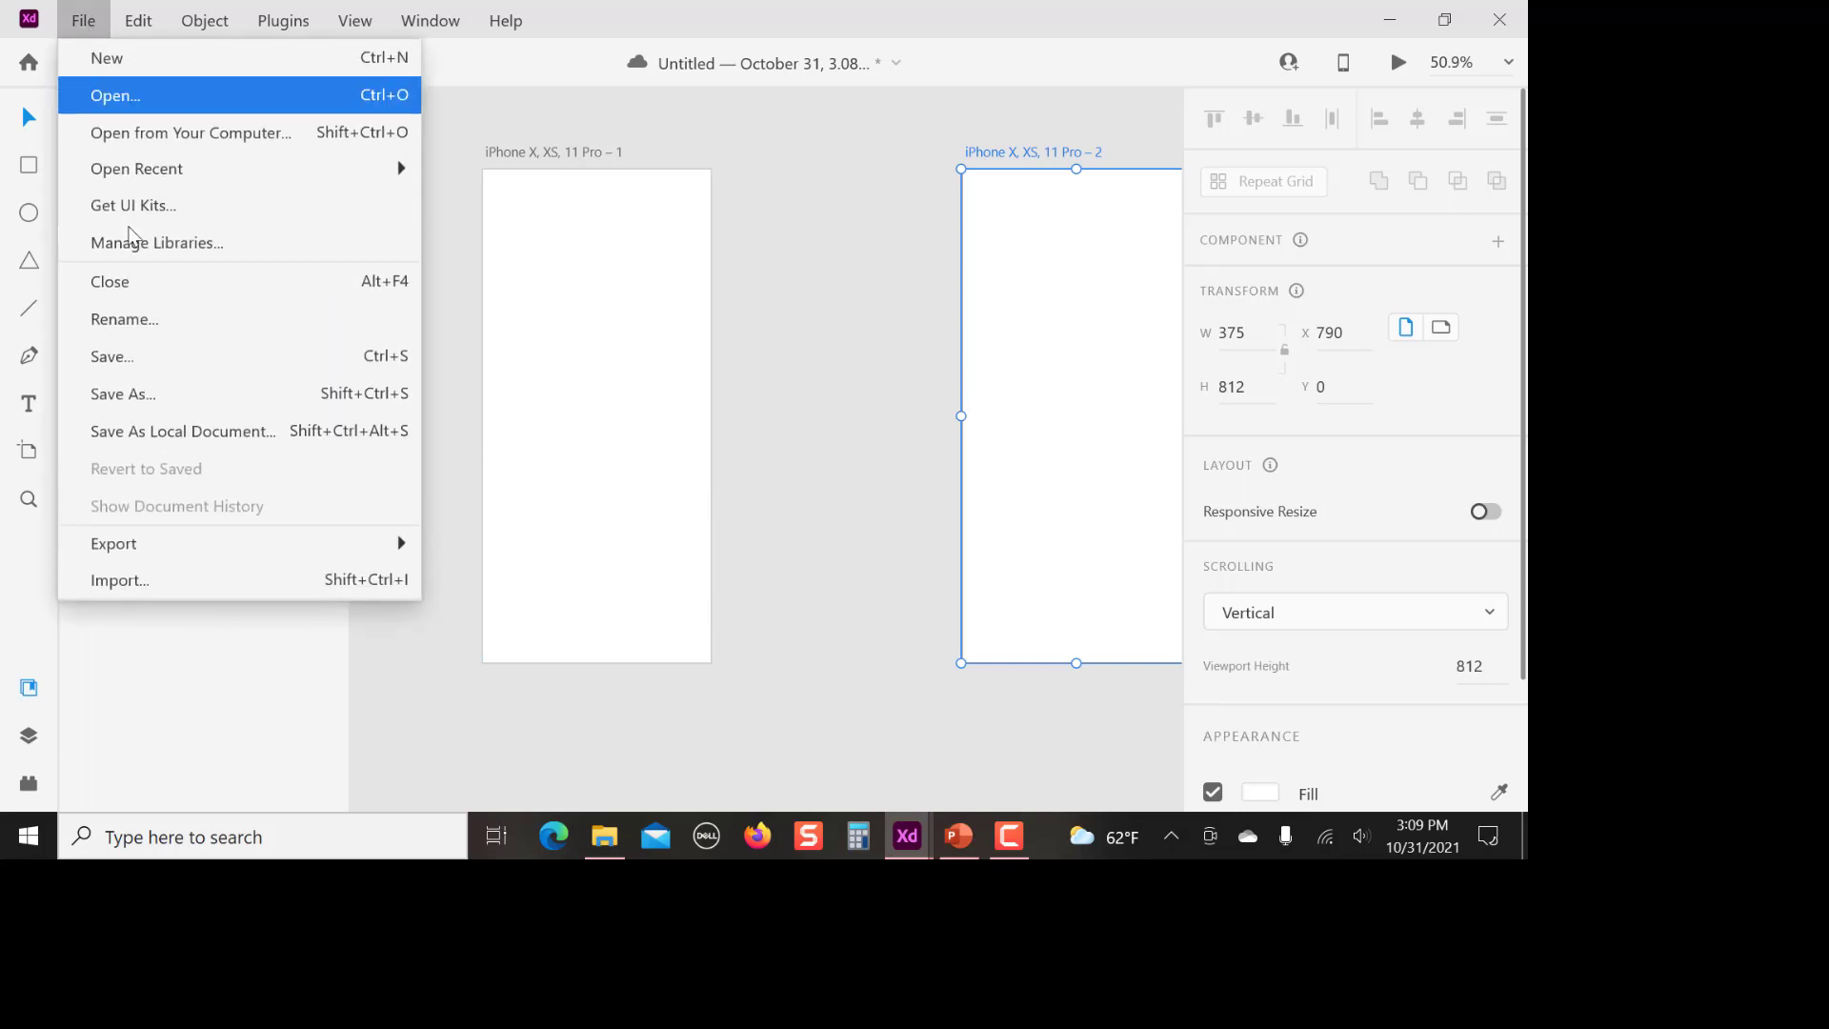
pyautogui.click(170, 586)
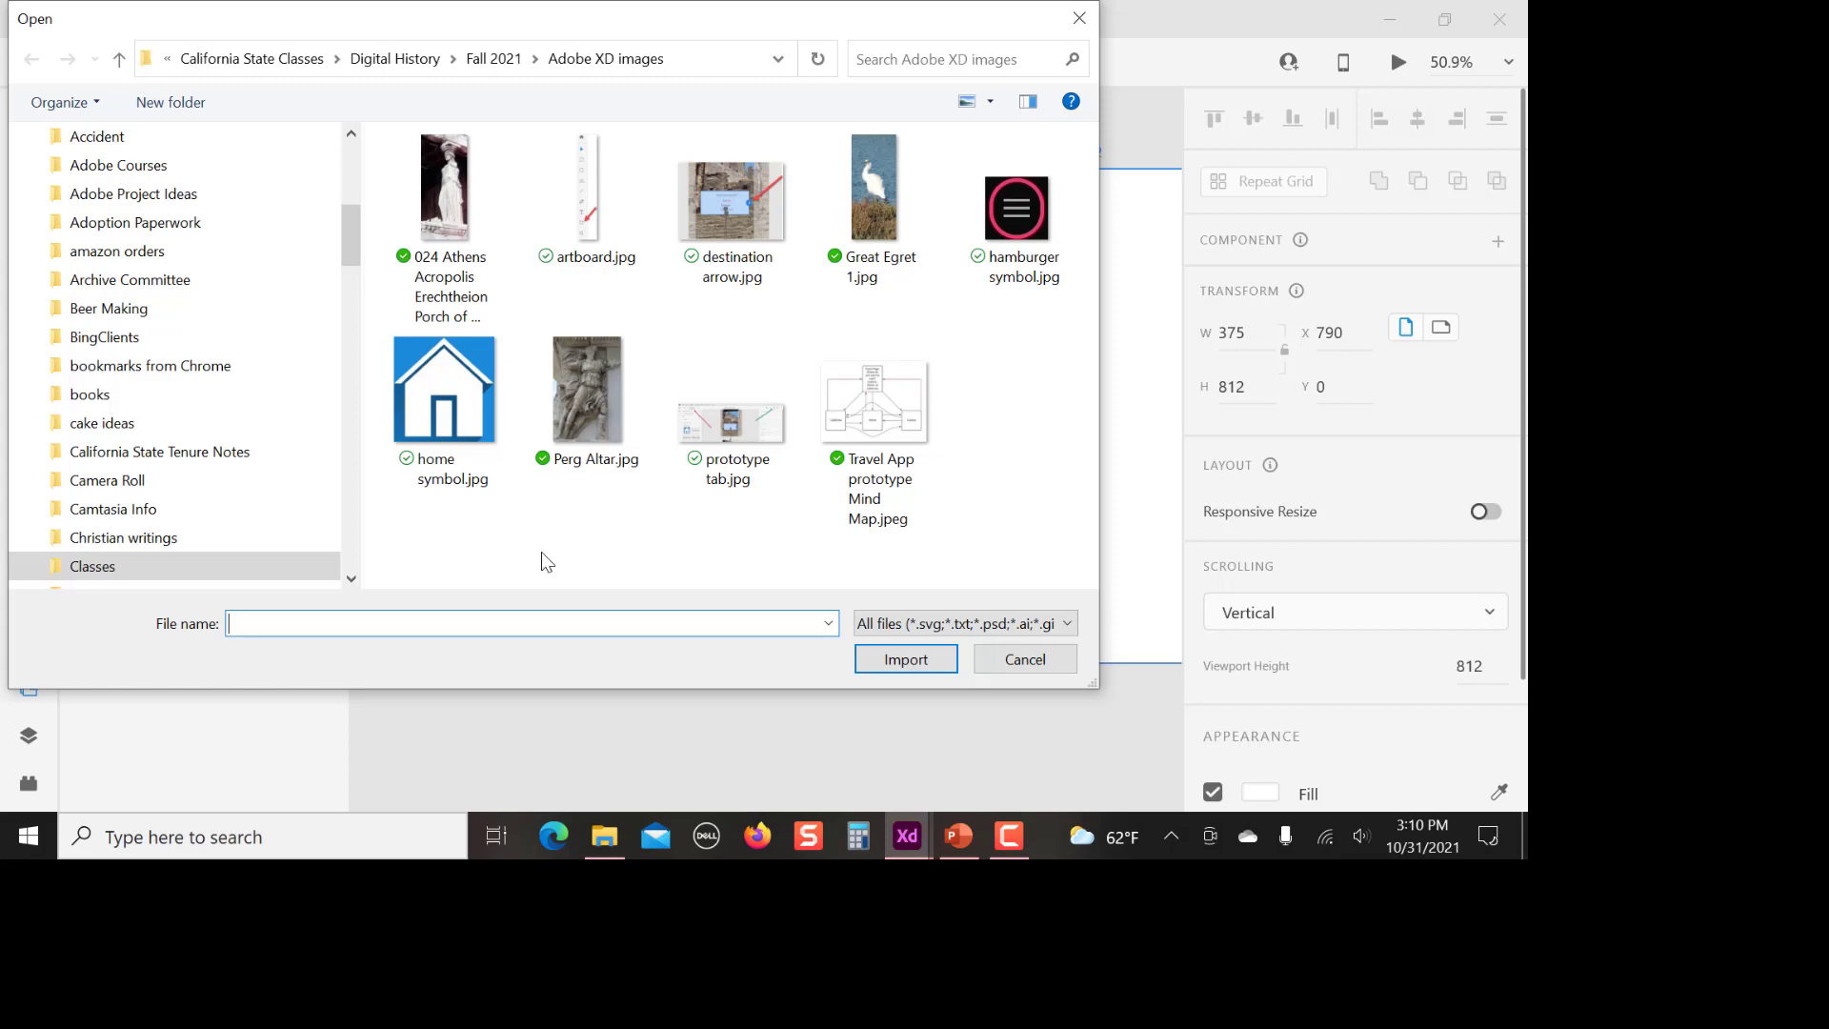
pyautogui.click(874, 205)
pyautogui.click(905, 659)
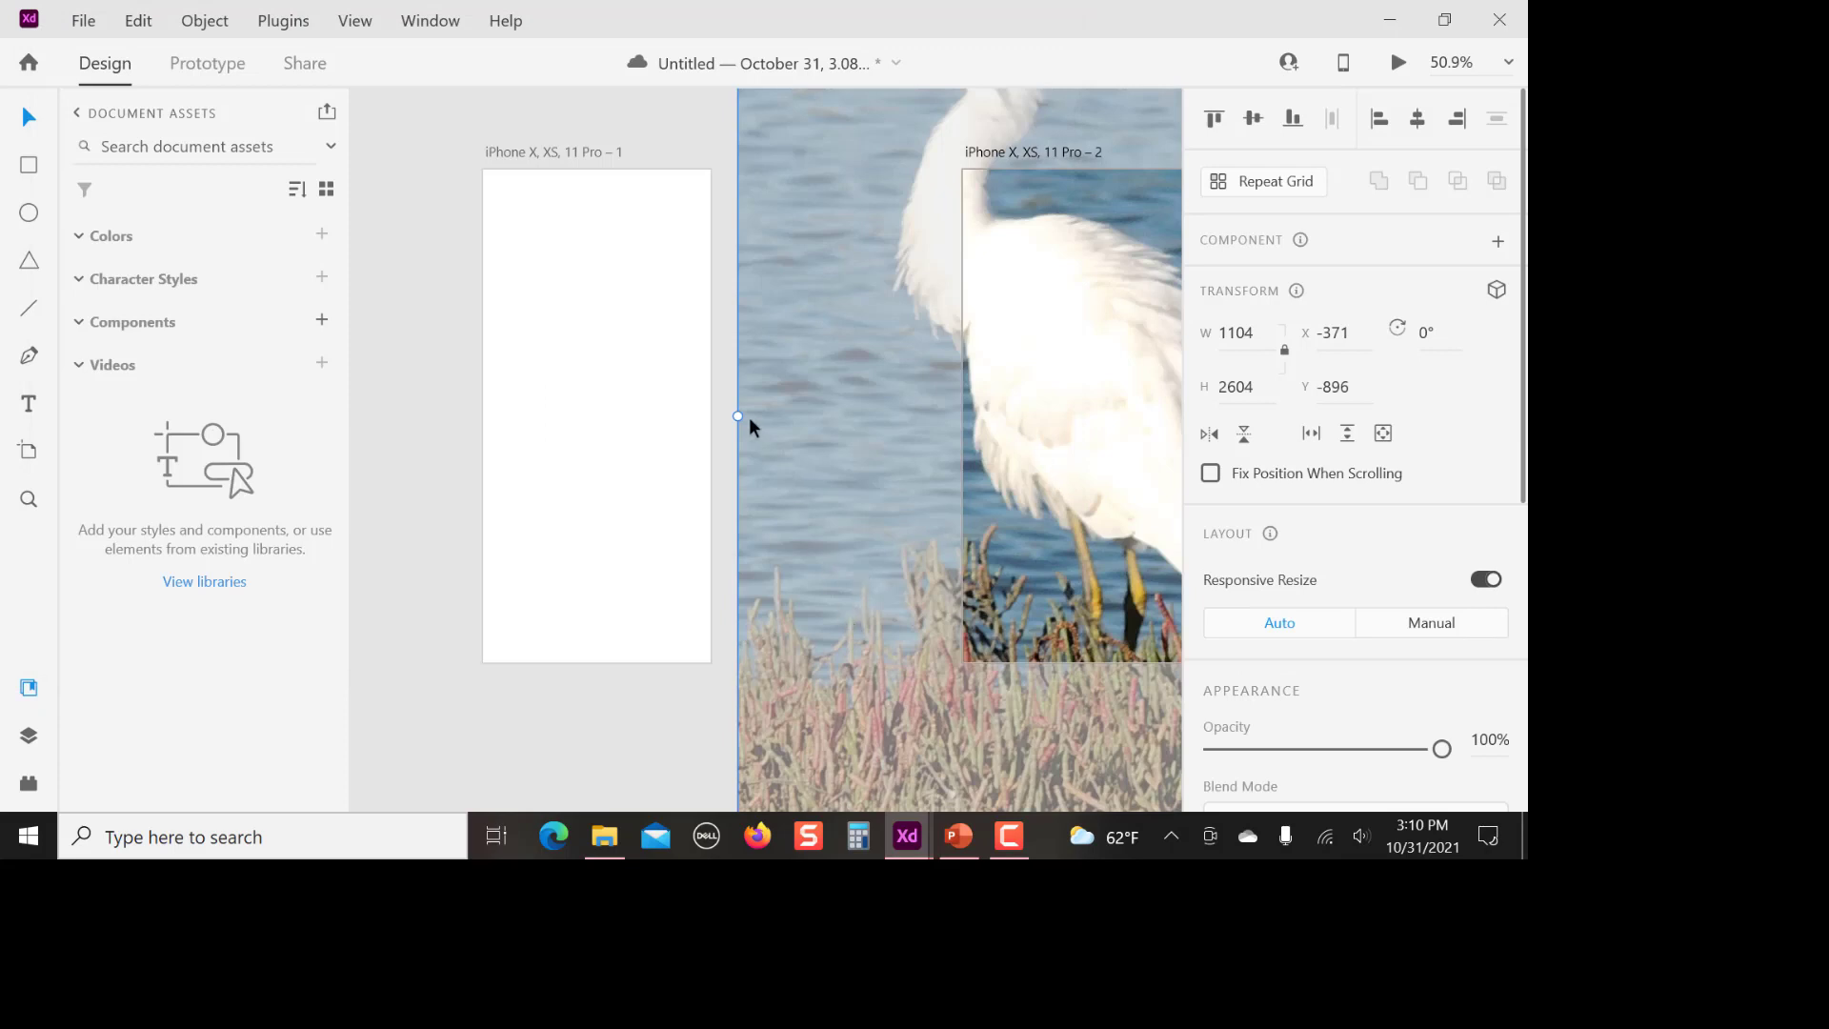
# Scale the egret photo to about 377 x 889 and place it on the first artboard at about X 0, Y 216
pyautogui.moveTo(740, 417); pyautogui.dragTo(793, 376)
pyautogui.moveTo(731, 798); pyautogui.dragTo(853, 490)
pyautogui.moveTo(921, 287); pyautogui.dragTo(483, 558)
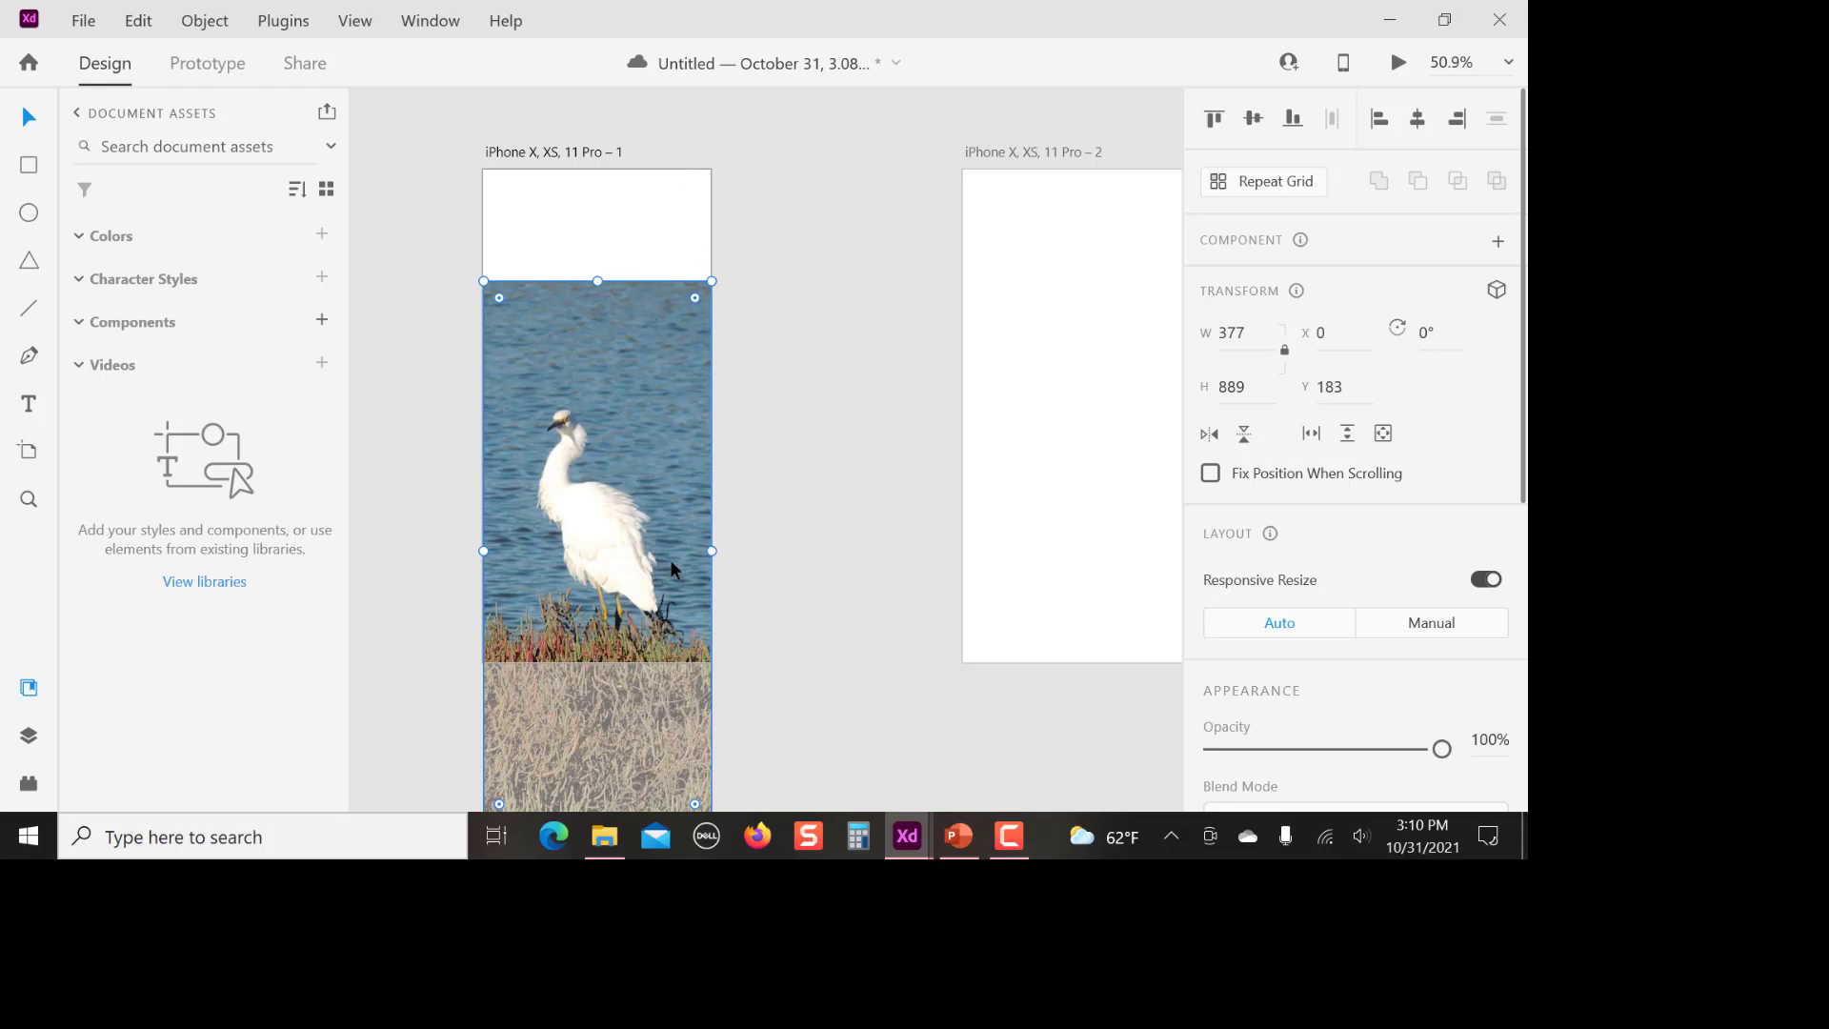
pyautogui.moveTo(614, 429); pyautogui.dragTo(616, 446)
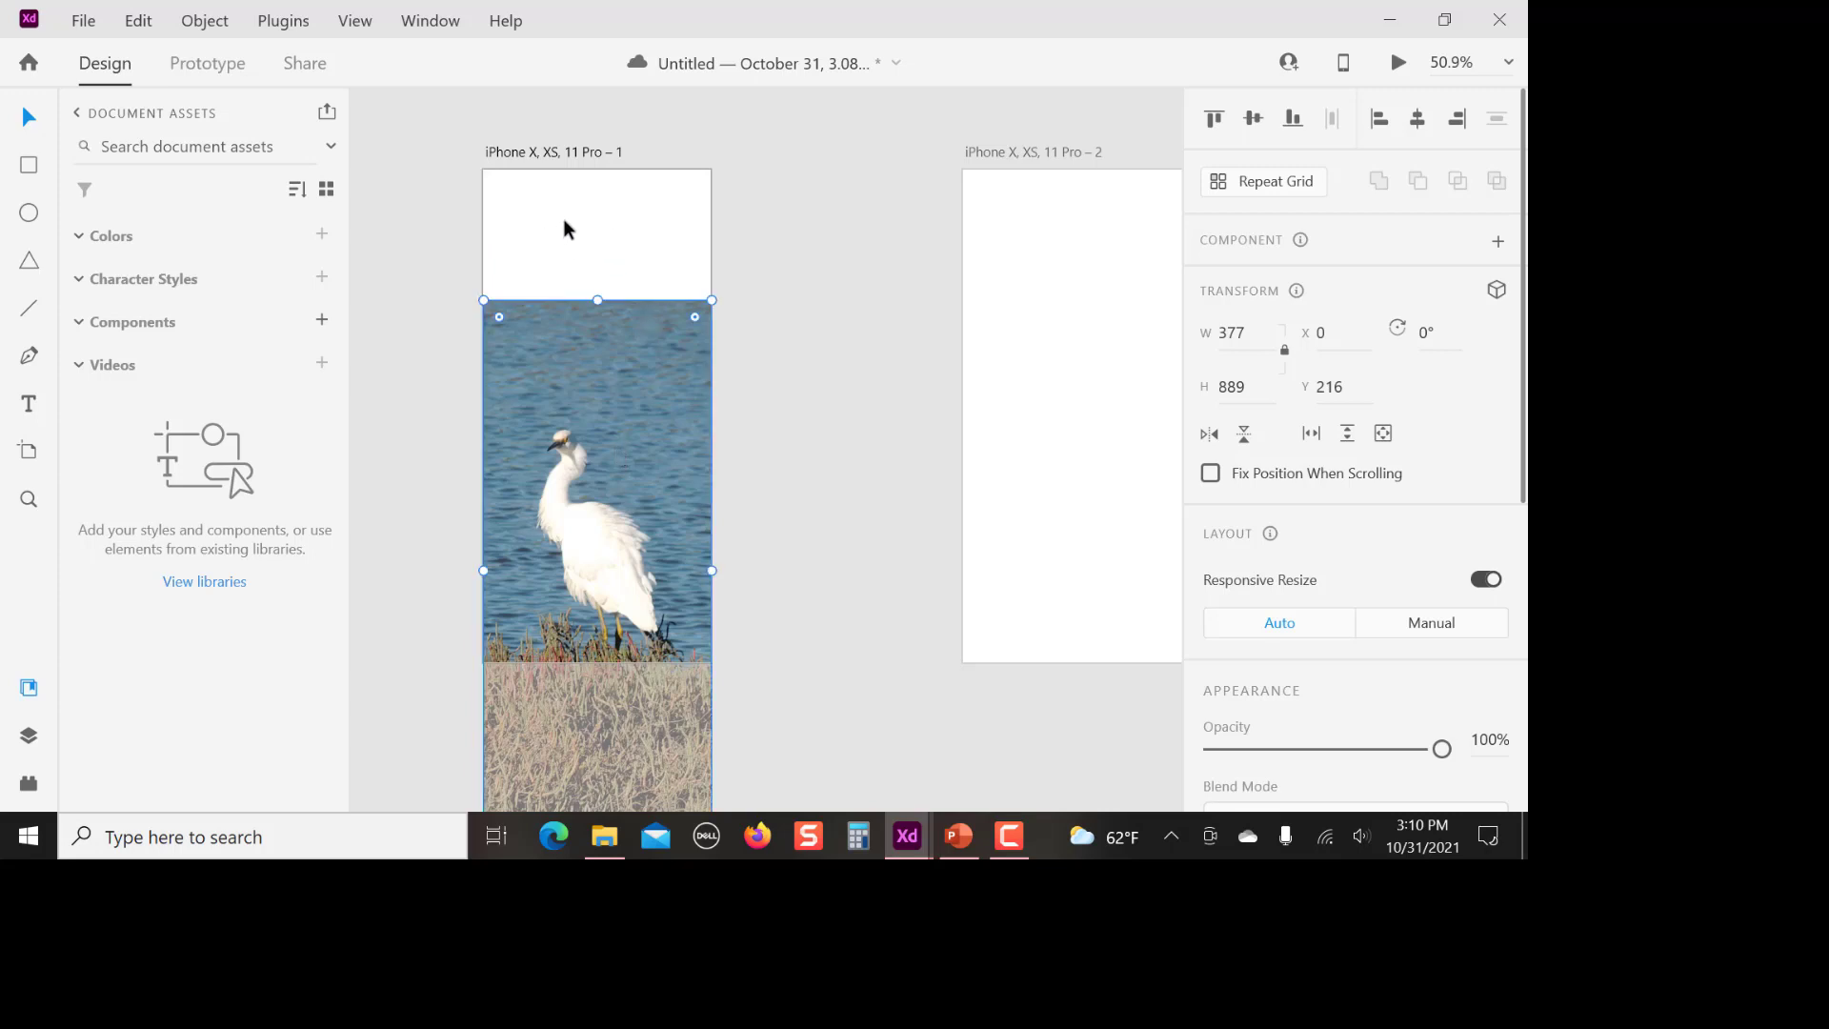
# Draw a rectangle about 377 x 216 over the blank area above the egret photo on the first artboard
pyautogui.click(30, 168)
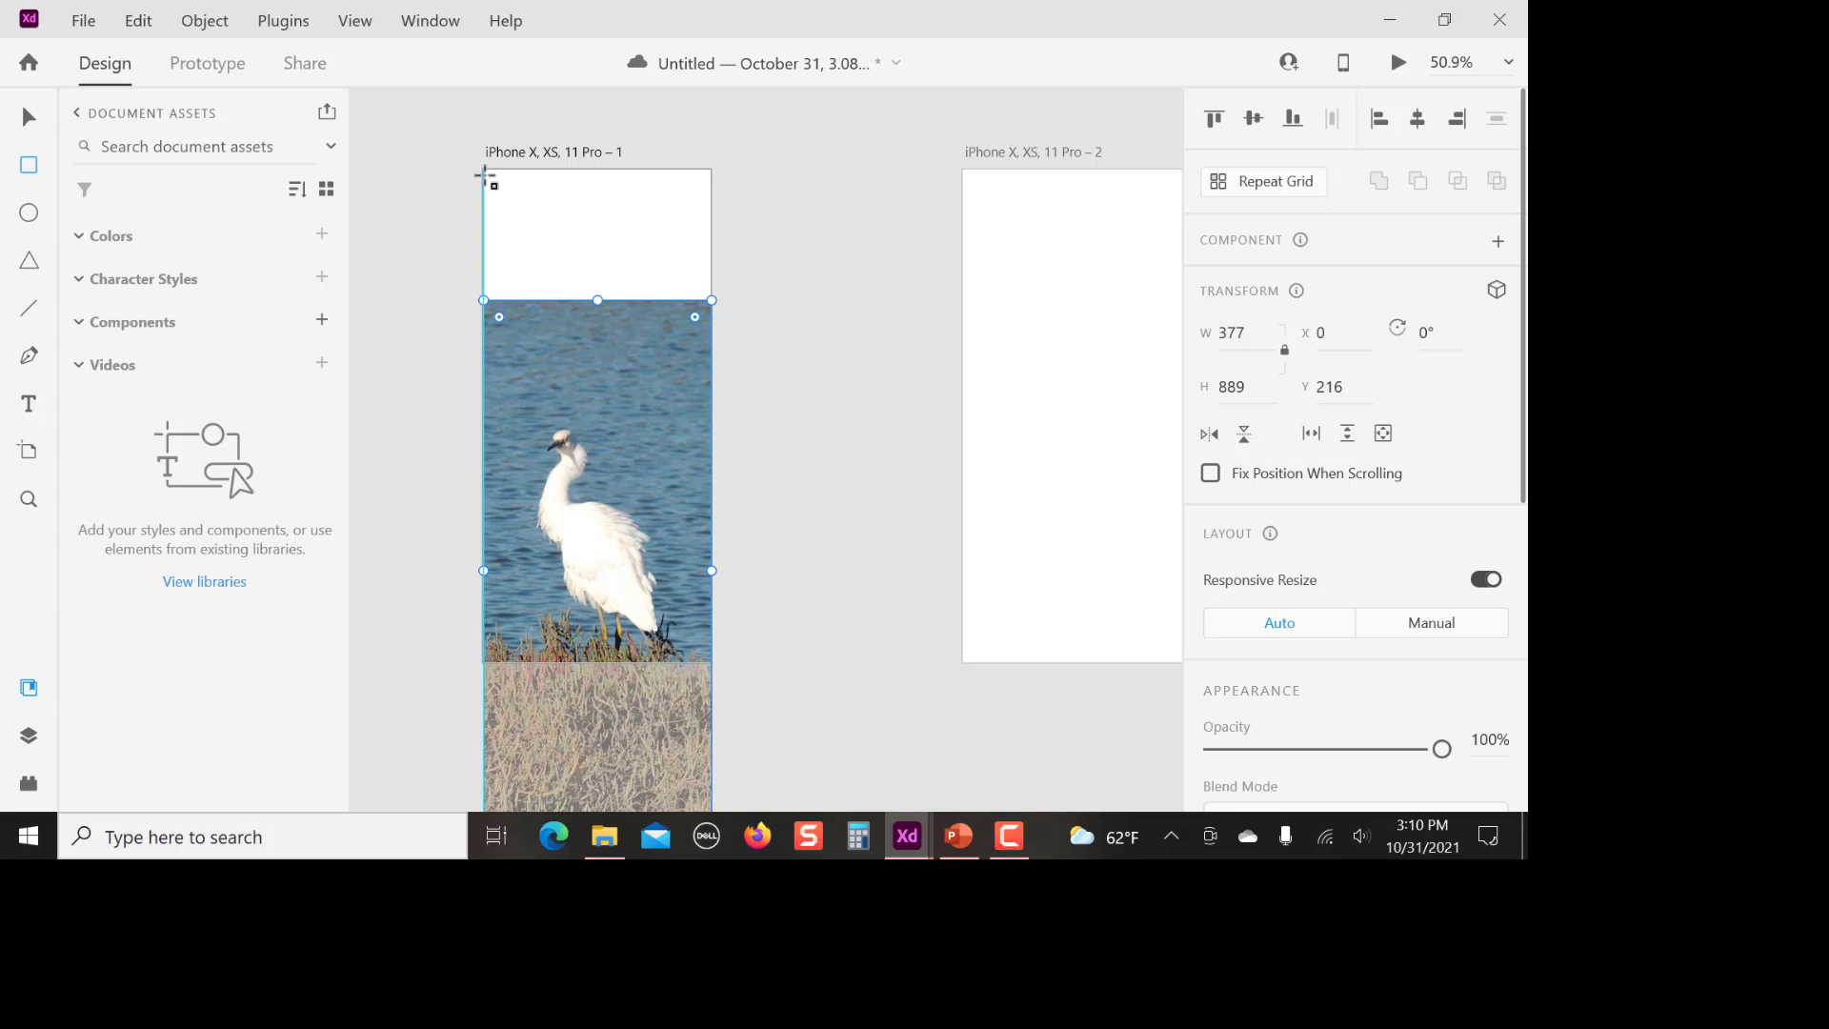
pyautogui.moveTo(489, 175); pyautogui.dragTo(719, 298)
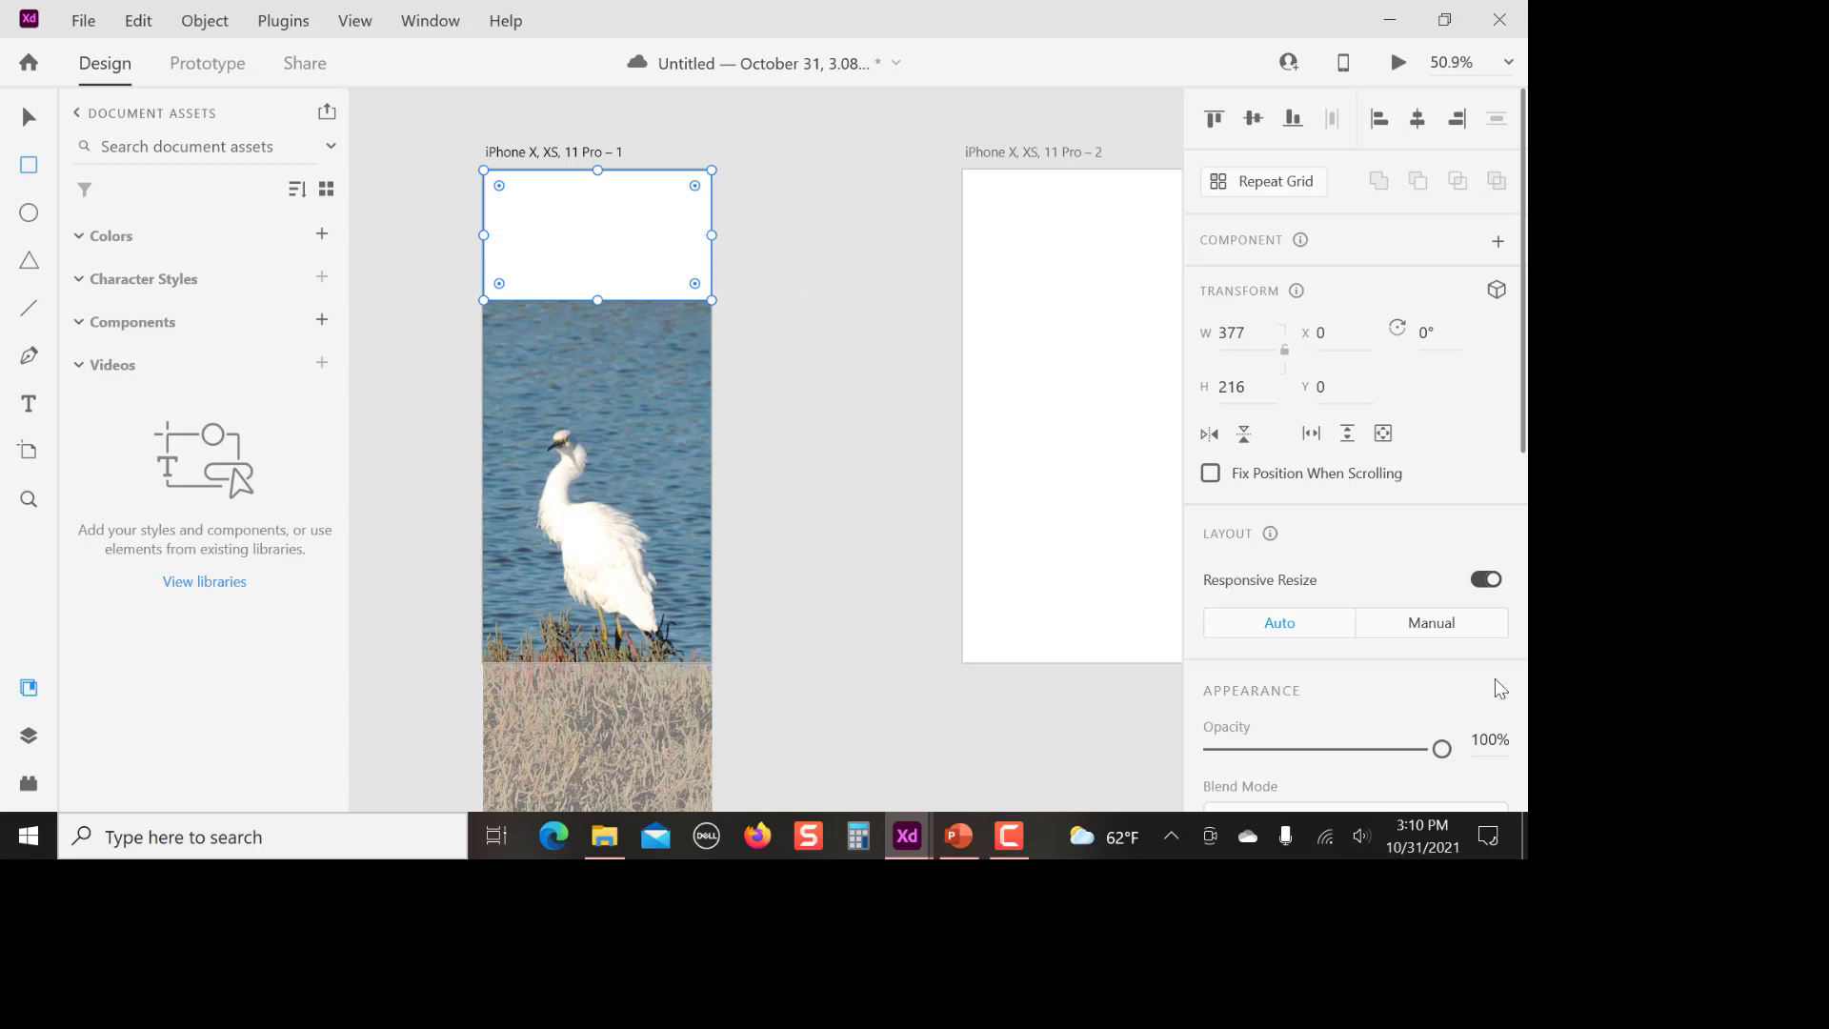
# Try a brown sampled from the photo's grass as the rectangle's fill, and replace it with a pale cream sampled from the egret
pyautogui.scroll(-1, 1387, 602)
pyautogui.scroll(-6, 1380, 597)
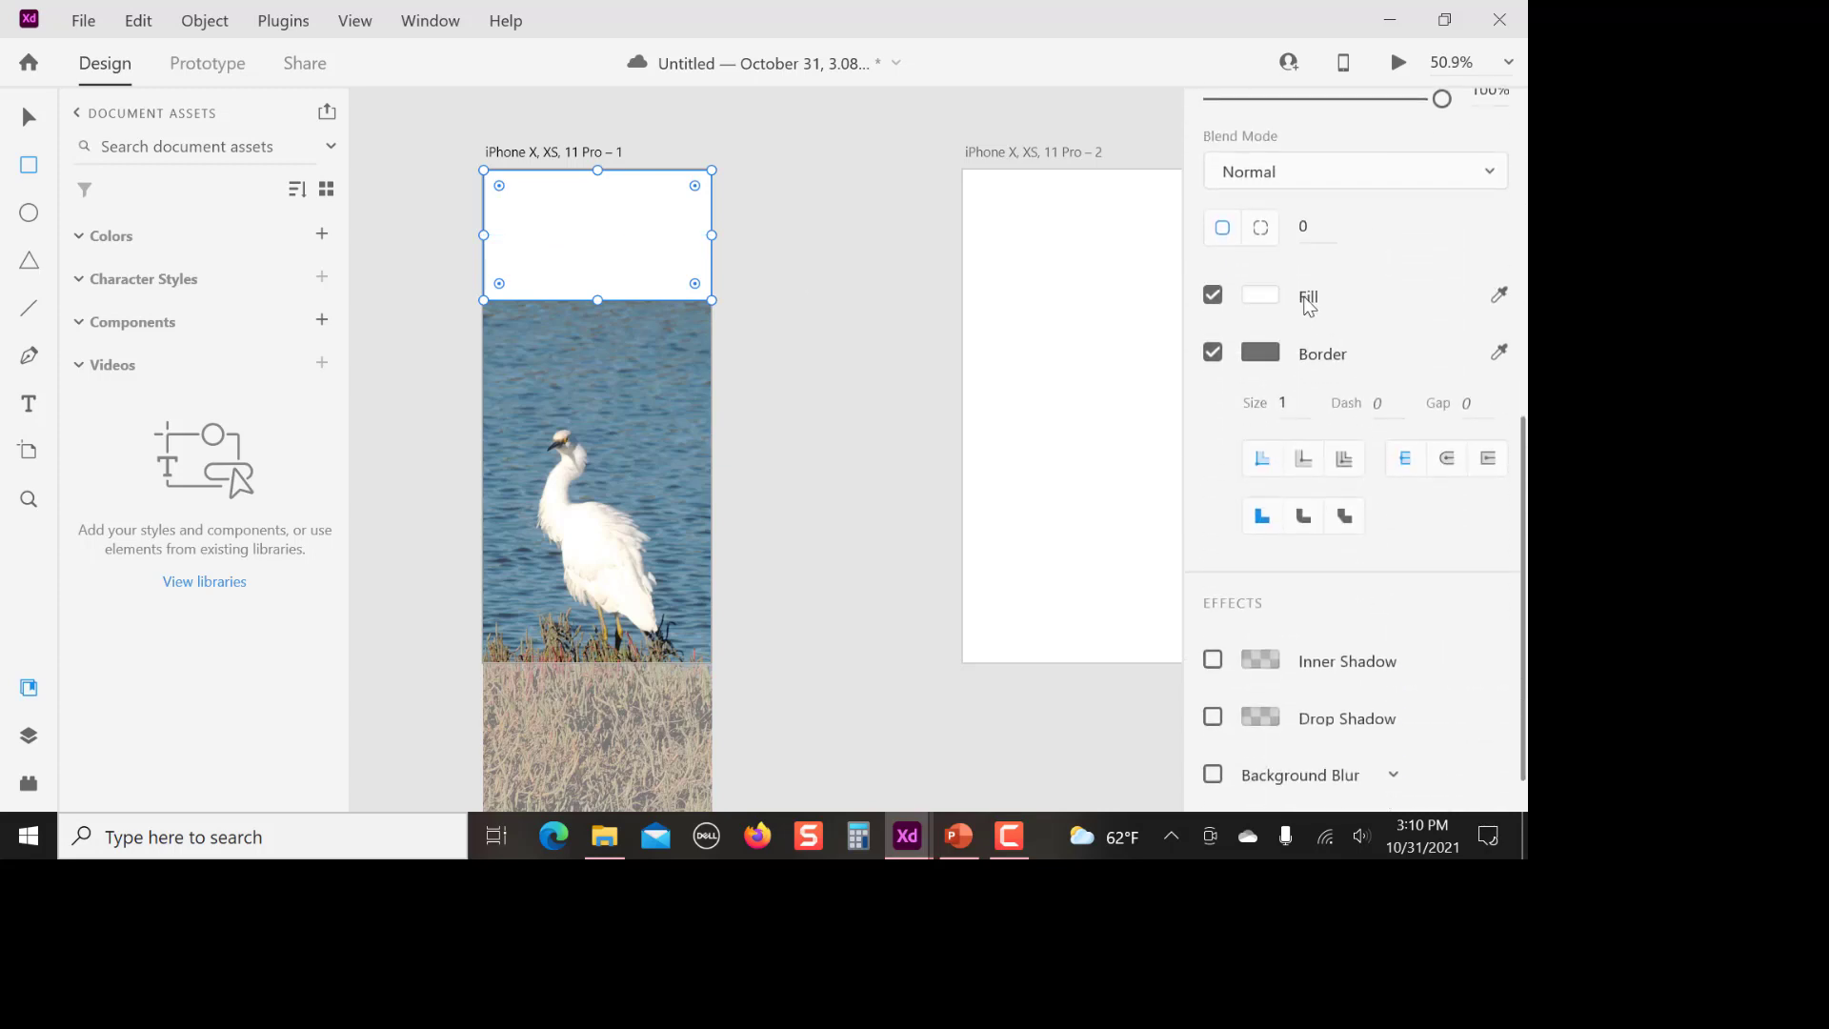
pyautogui.click(1499, 297)
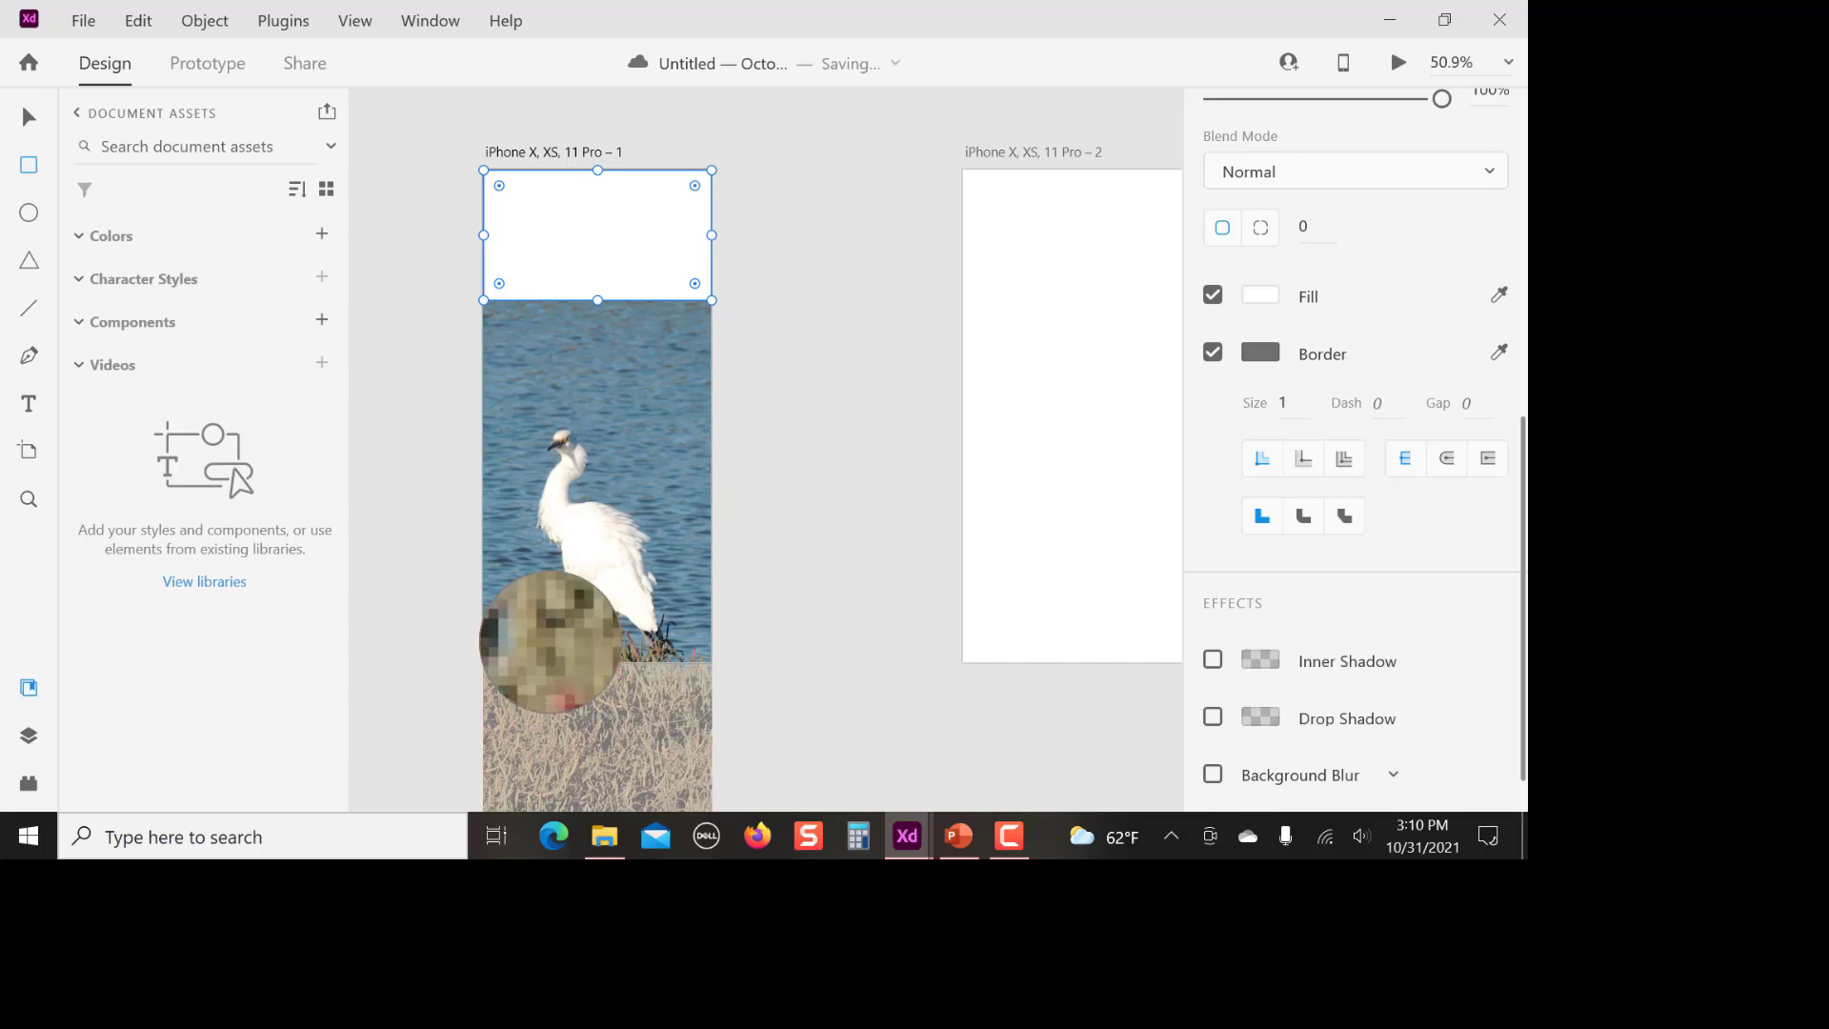
pyautogui.click(550, 641)
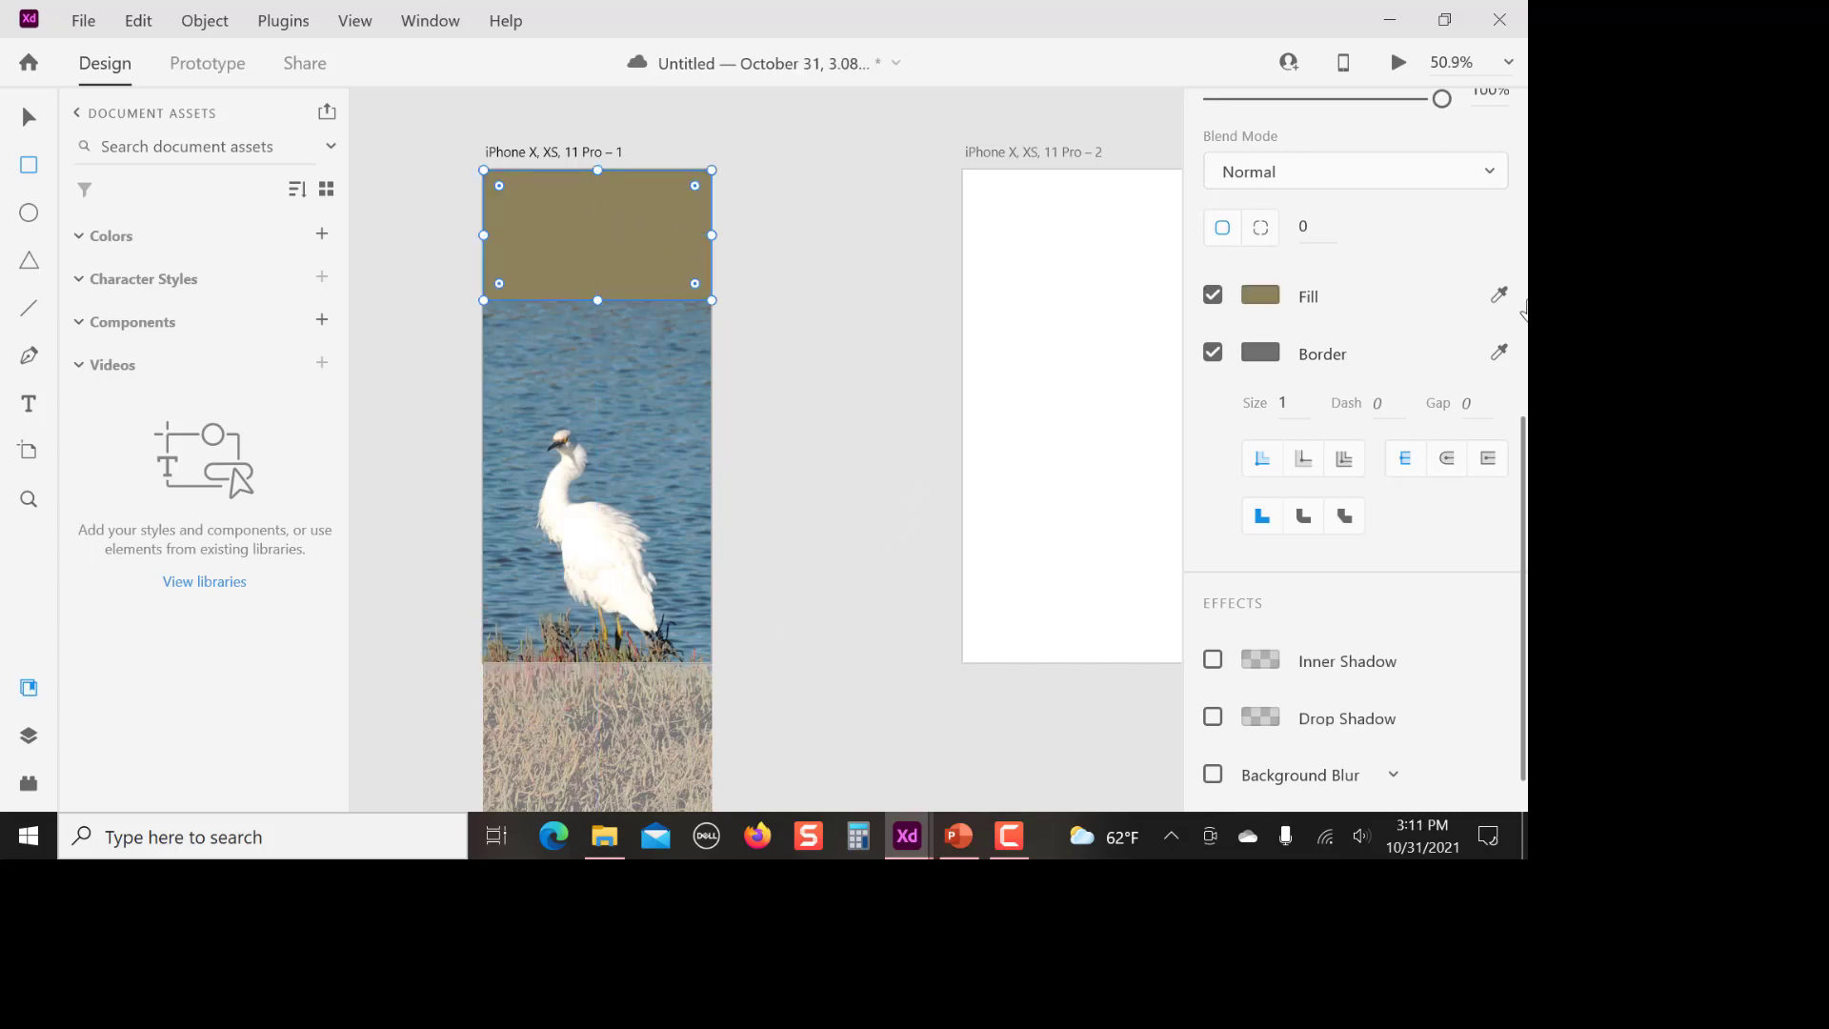
pyautogui.click(1500, 297)
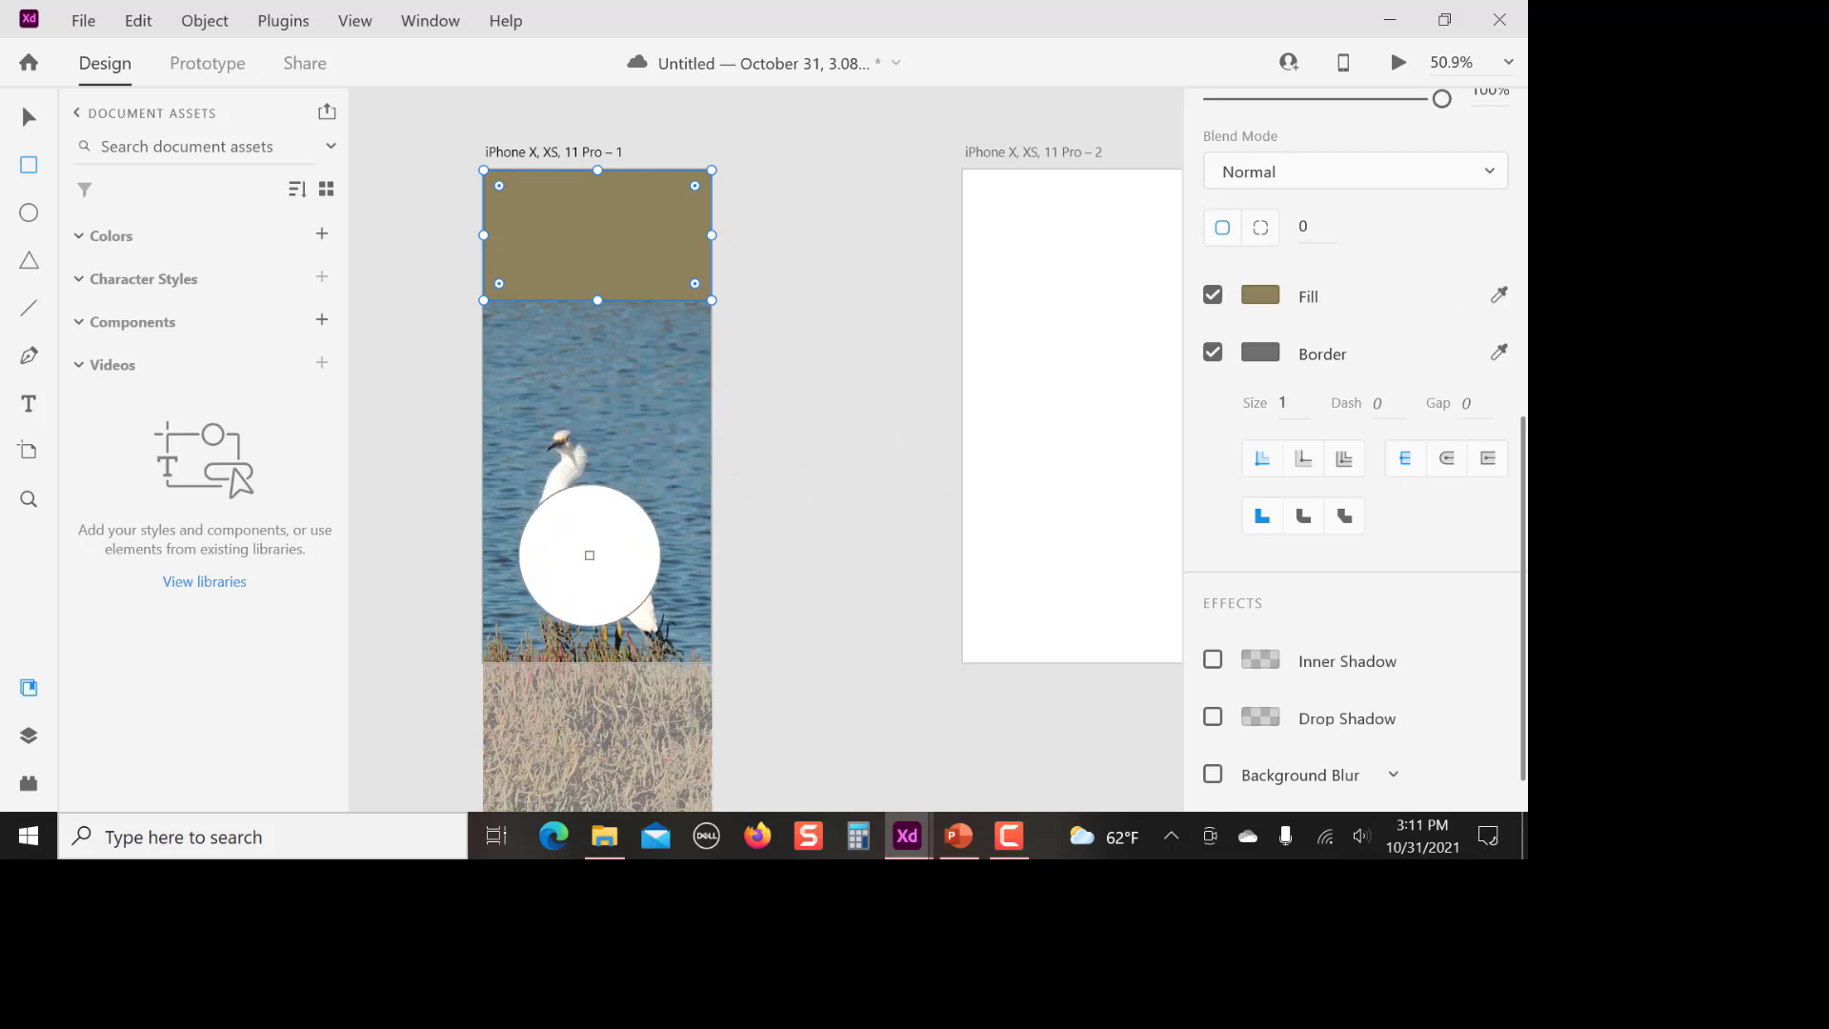
pyautogui.click(582, 576)
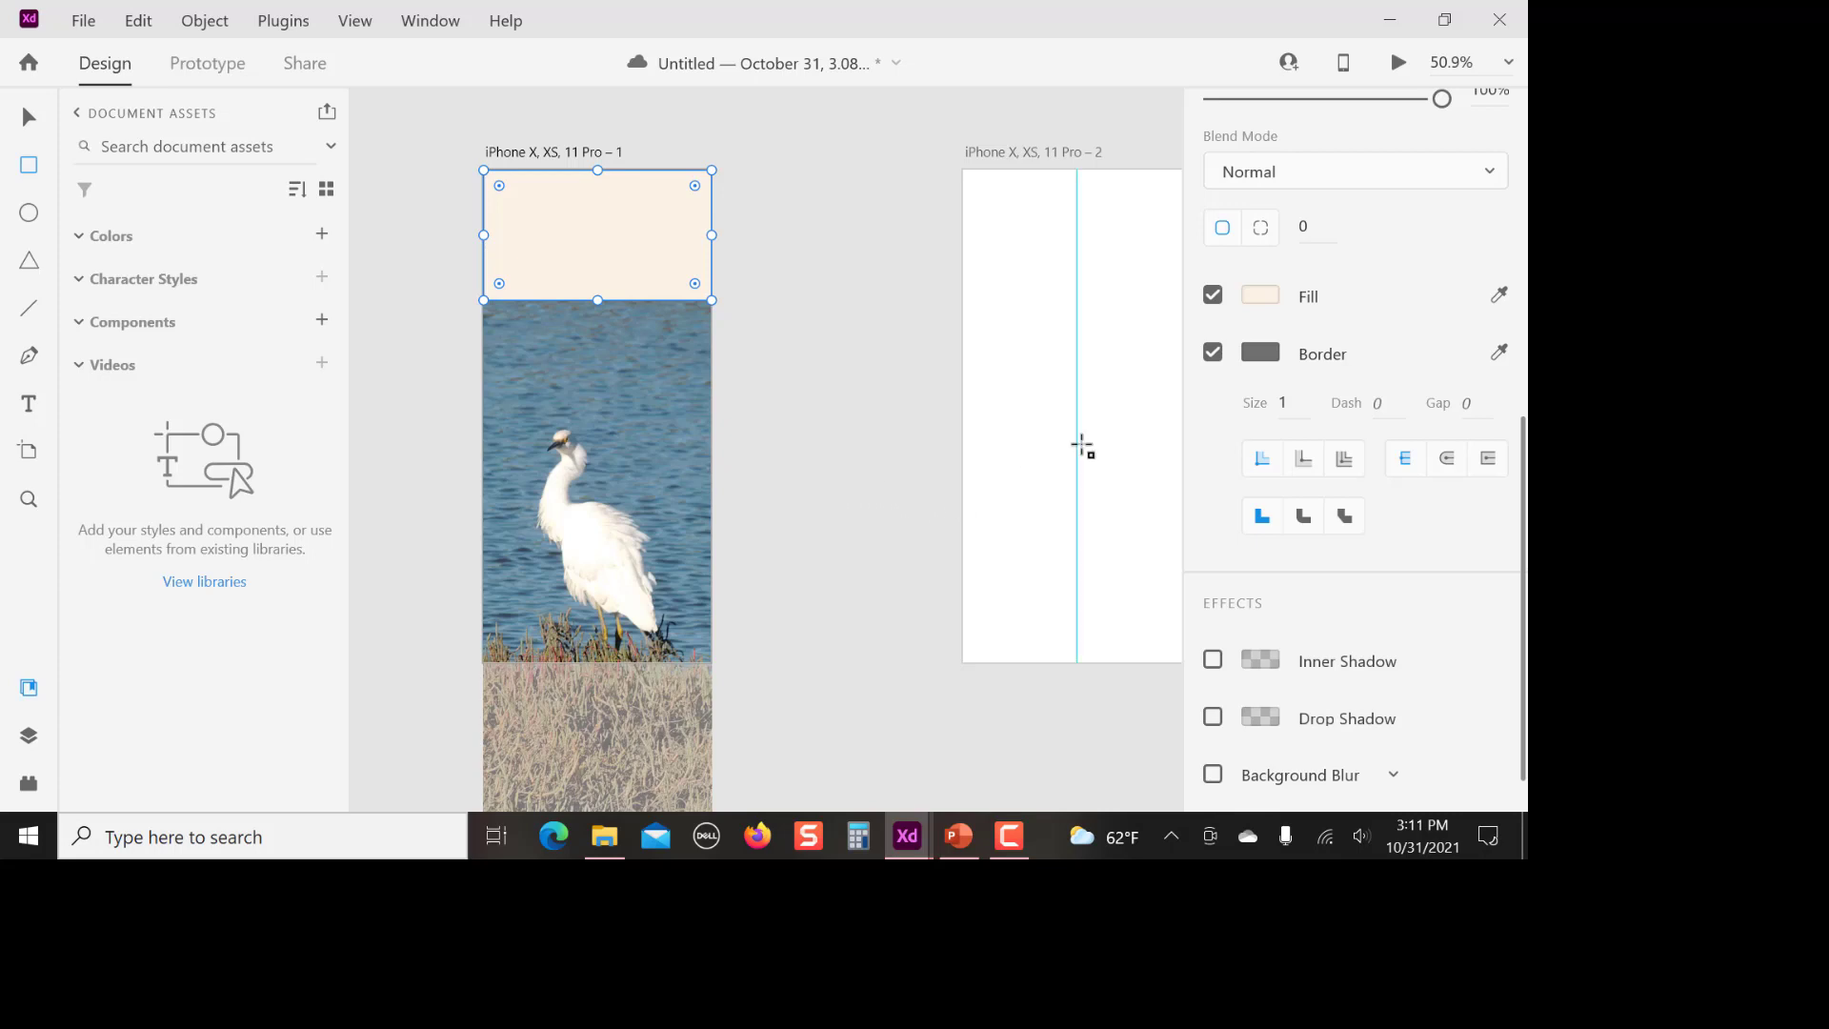
# Draw a tall white rectangle between the two artboards and add the text "Birds" inside its upper part
pyautogui.click(835, 402)
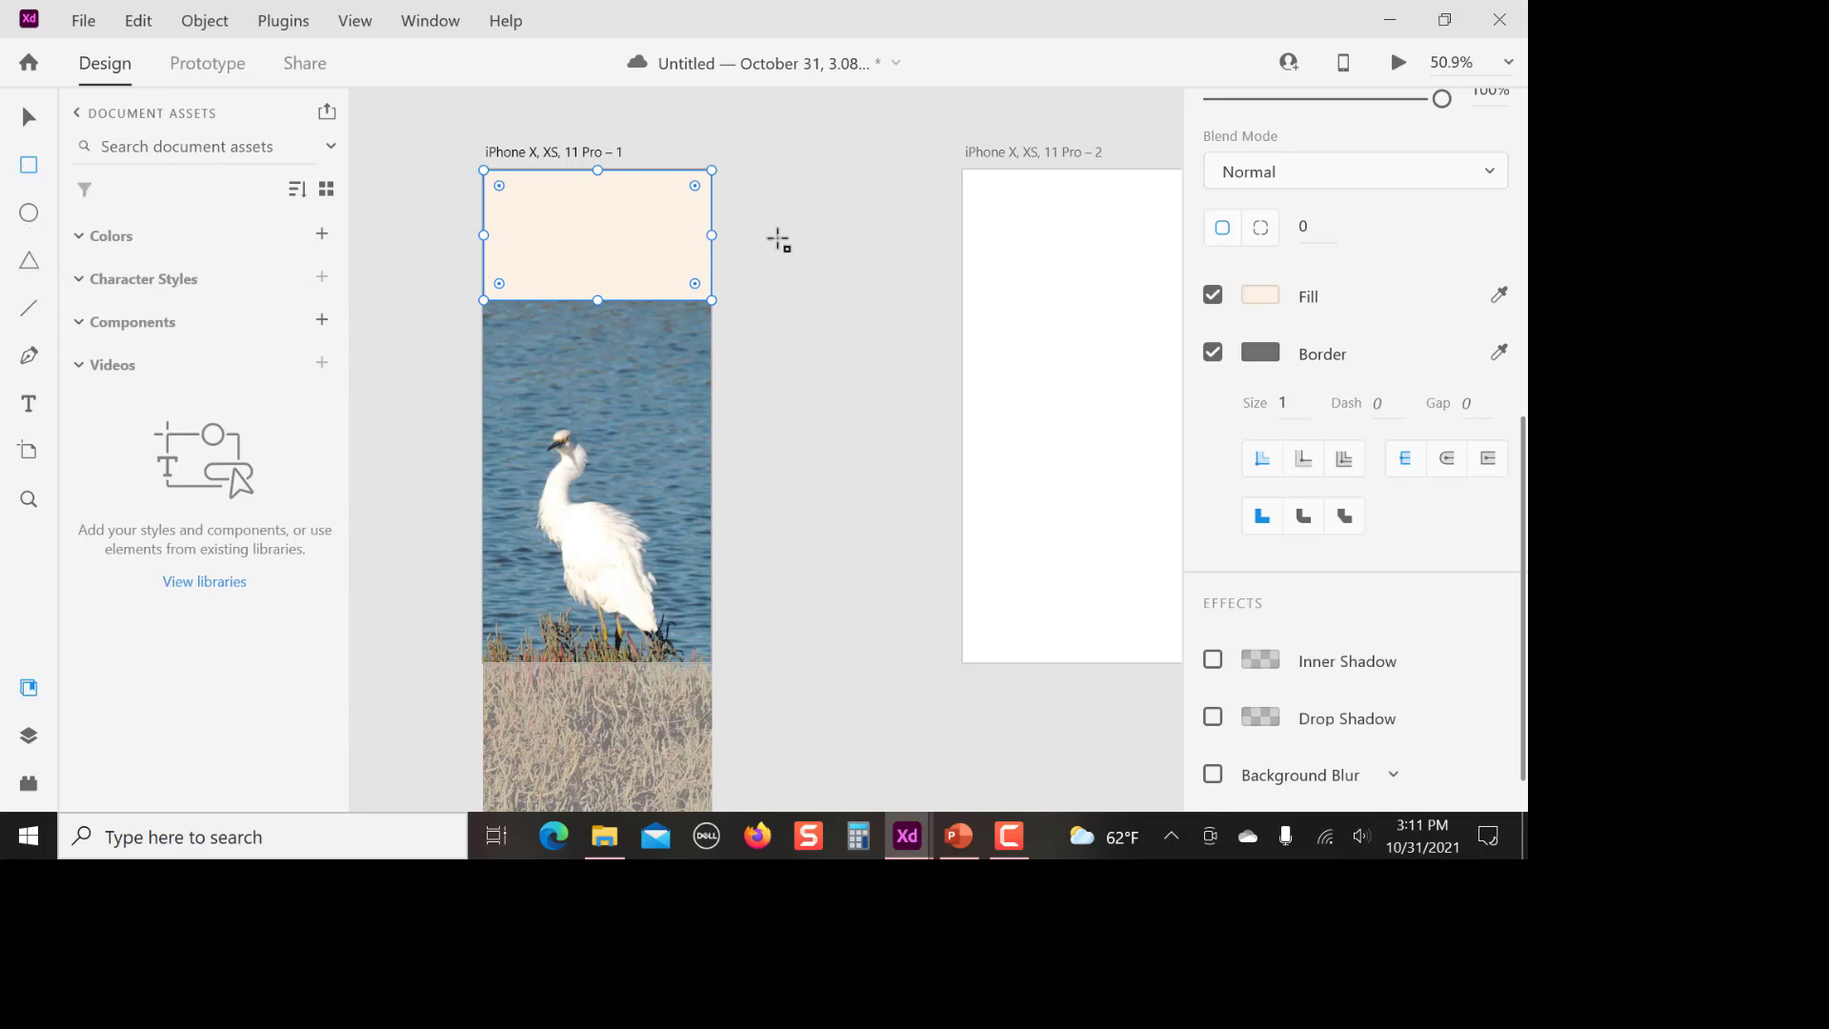
pyautogui.moveTo(768, 259)
pyautogui.mouseDown()
pyautogui.moveTo(784, 363)
pyautogui.moveTo(874, 417)
pyautogui.moveTo(882, 443)
pyautogui.moveTo(854, 482)
pyautogui.moveTo(808, 467)
pyautogui.moveTo(810, 432)
pyautogui.mouseUp()
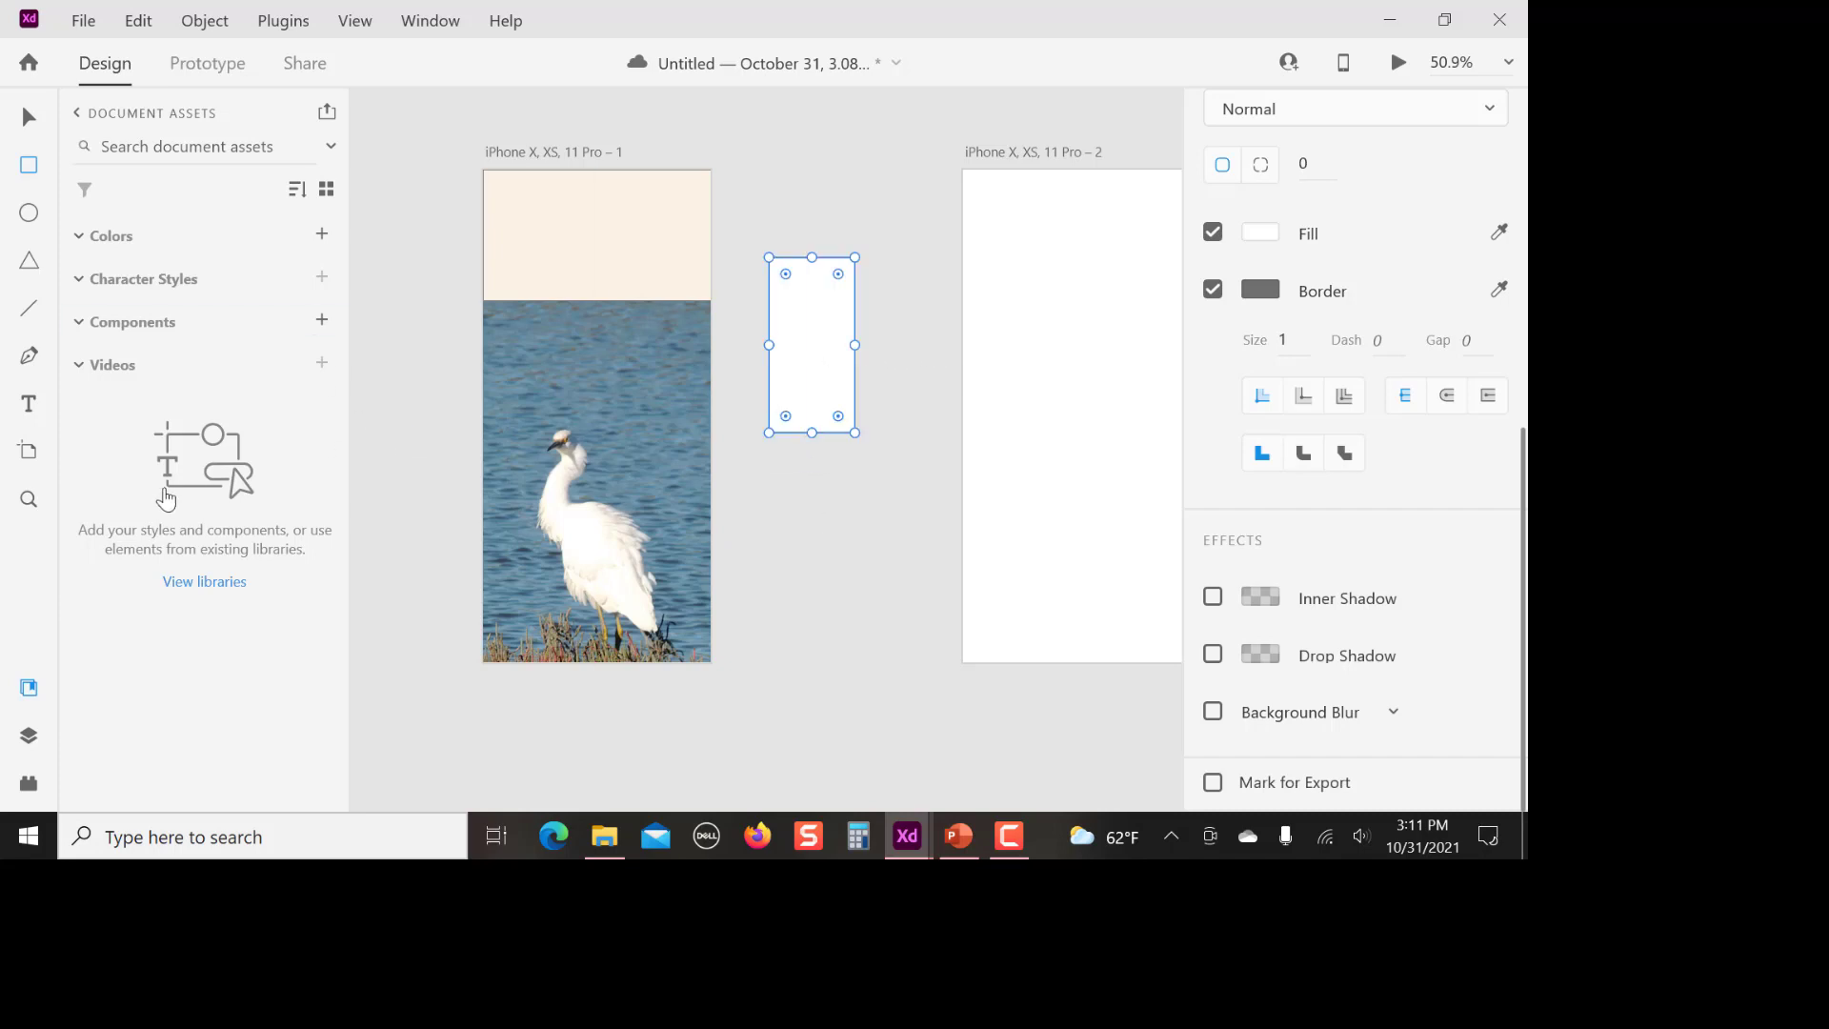
pyautogui.click(30, 408)
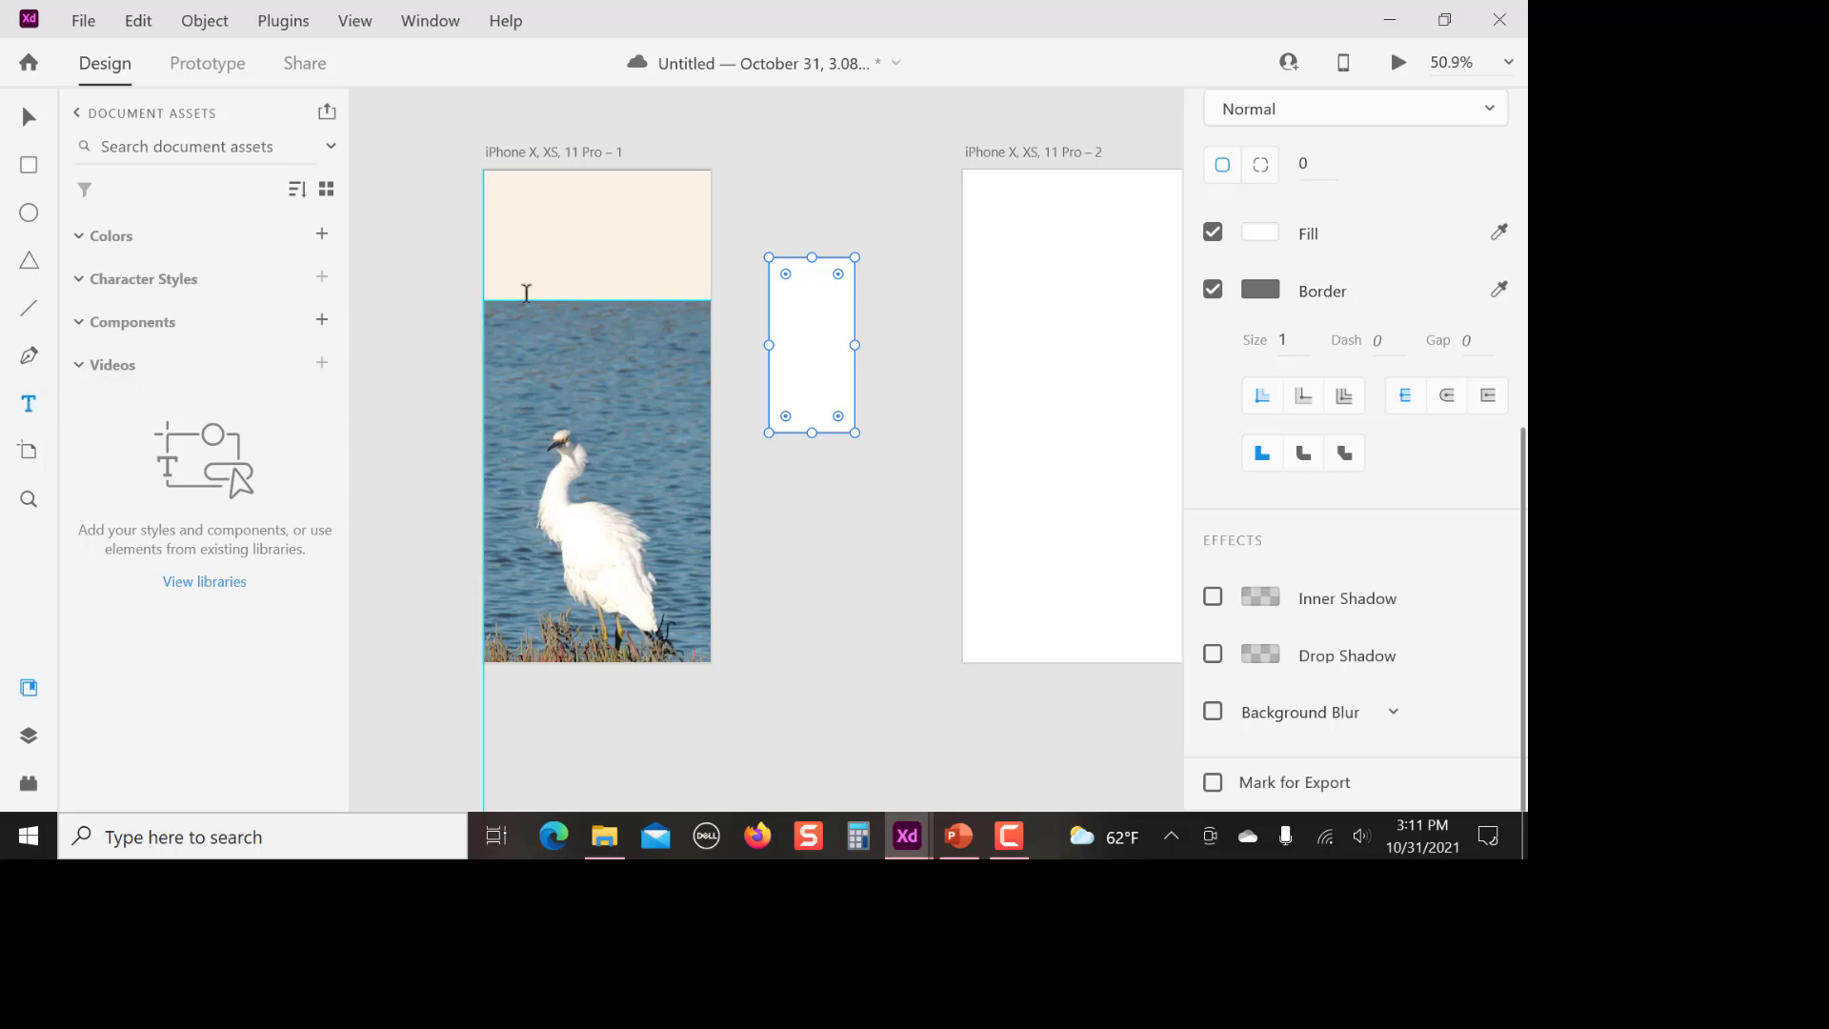
pyautogui.click(809, 299)
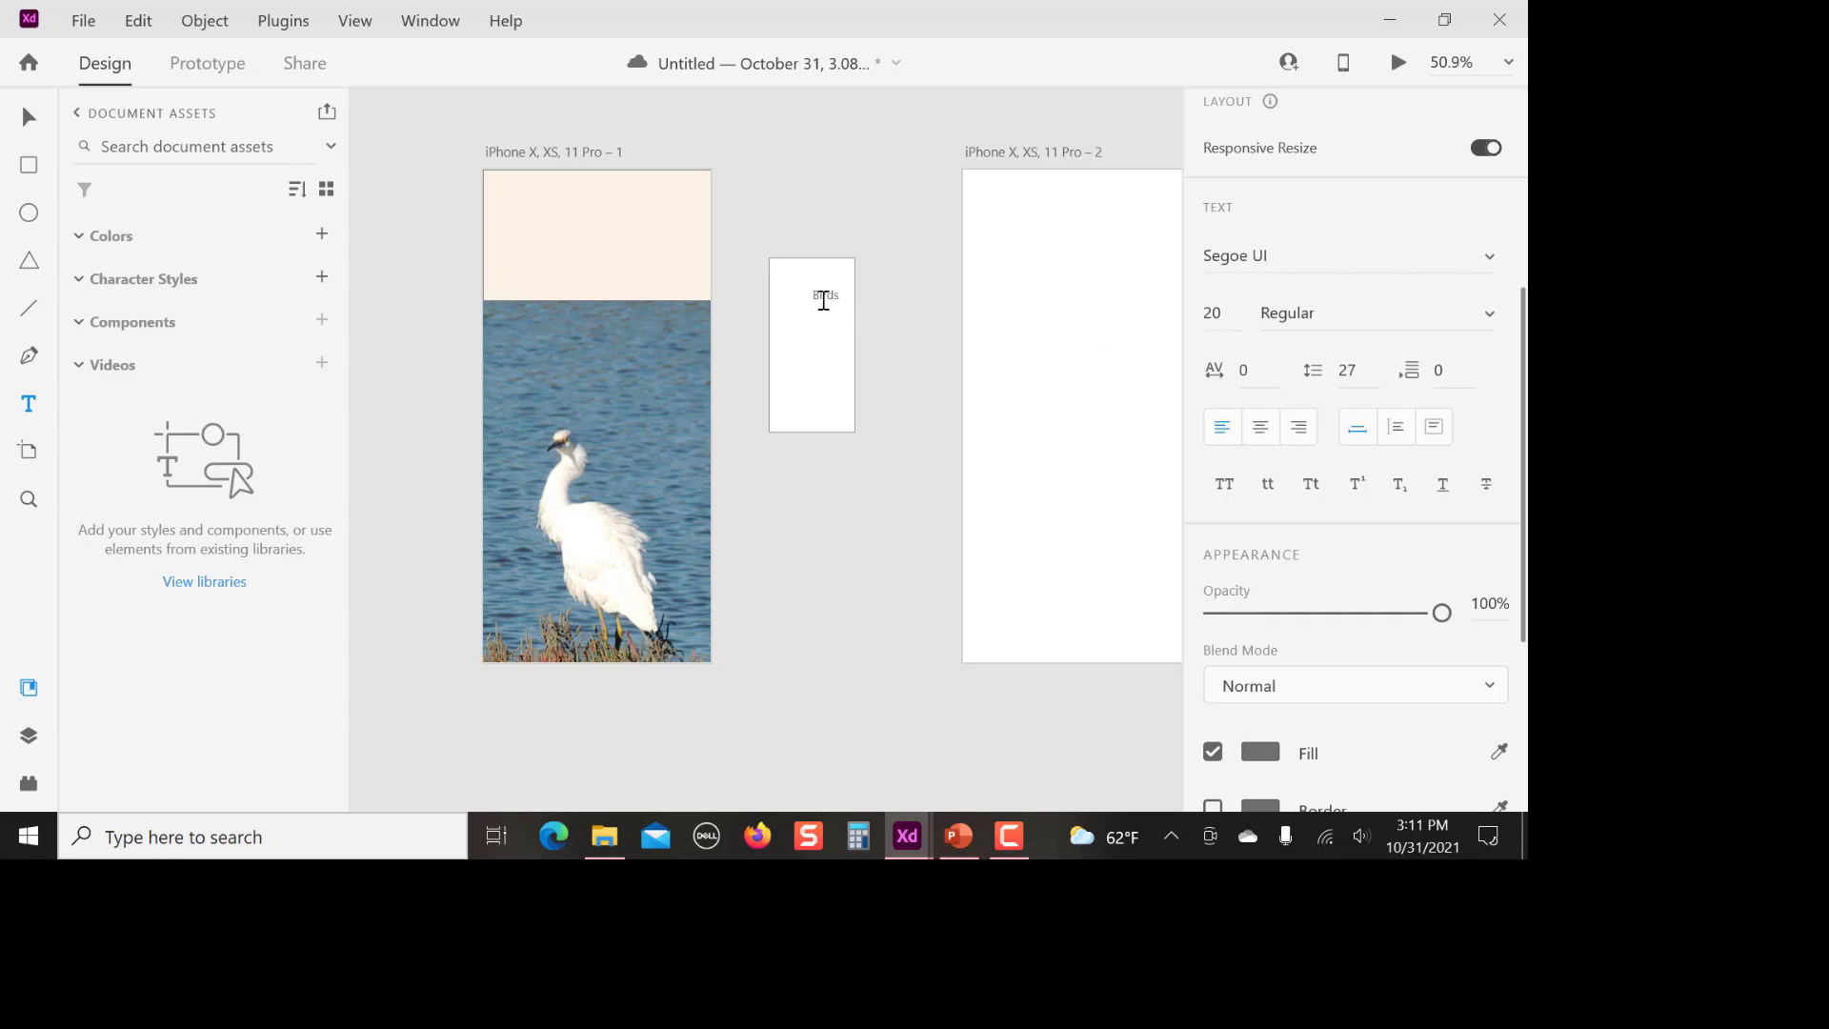
# Set the font size of the "Birds" text to 40
pyautogui.moveTo(813, 297); pyautogui.dragTo(842, 297)
pyautogui.scroll(-2, 1324, 657)
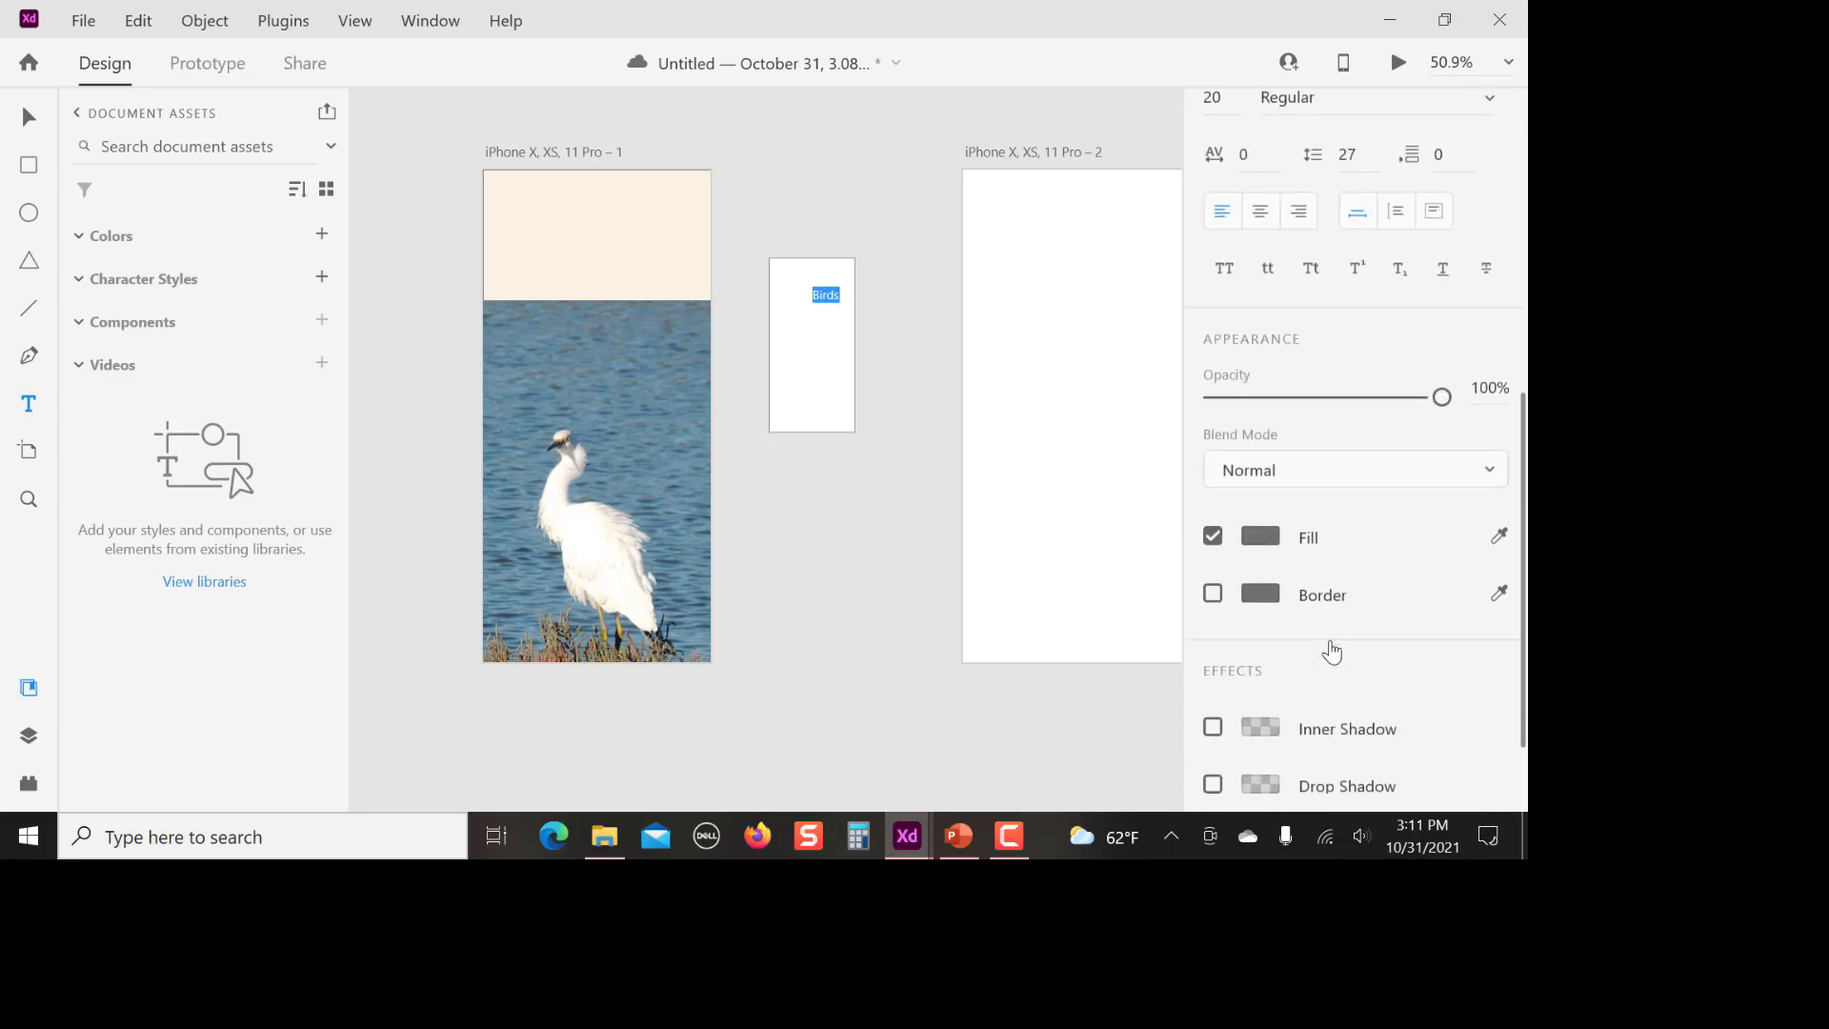
pyautogui.scroll(1, 1329, 648)
pyautogui.scroll(1, 1332, 652)
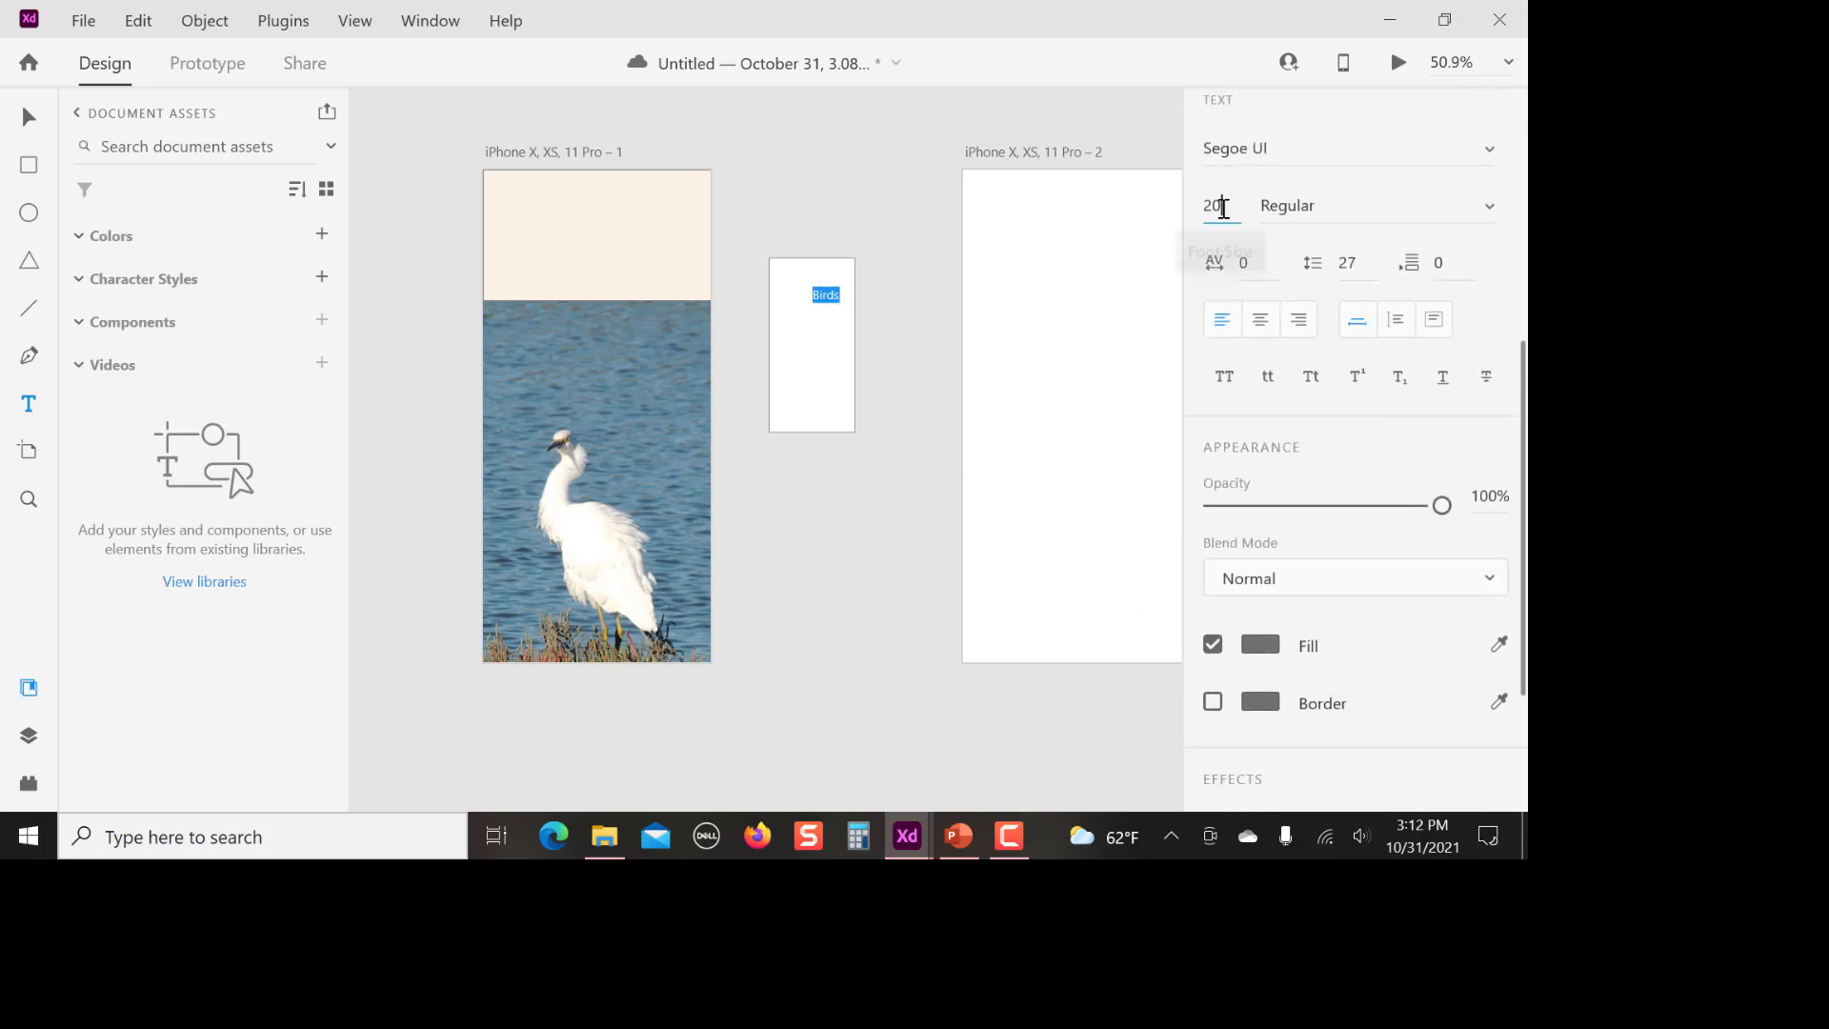
pyautogui.click(1229, 207)
pyautogui.write('40')
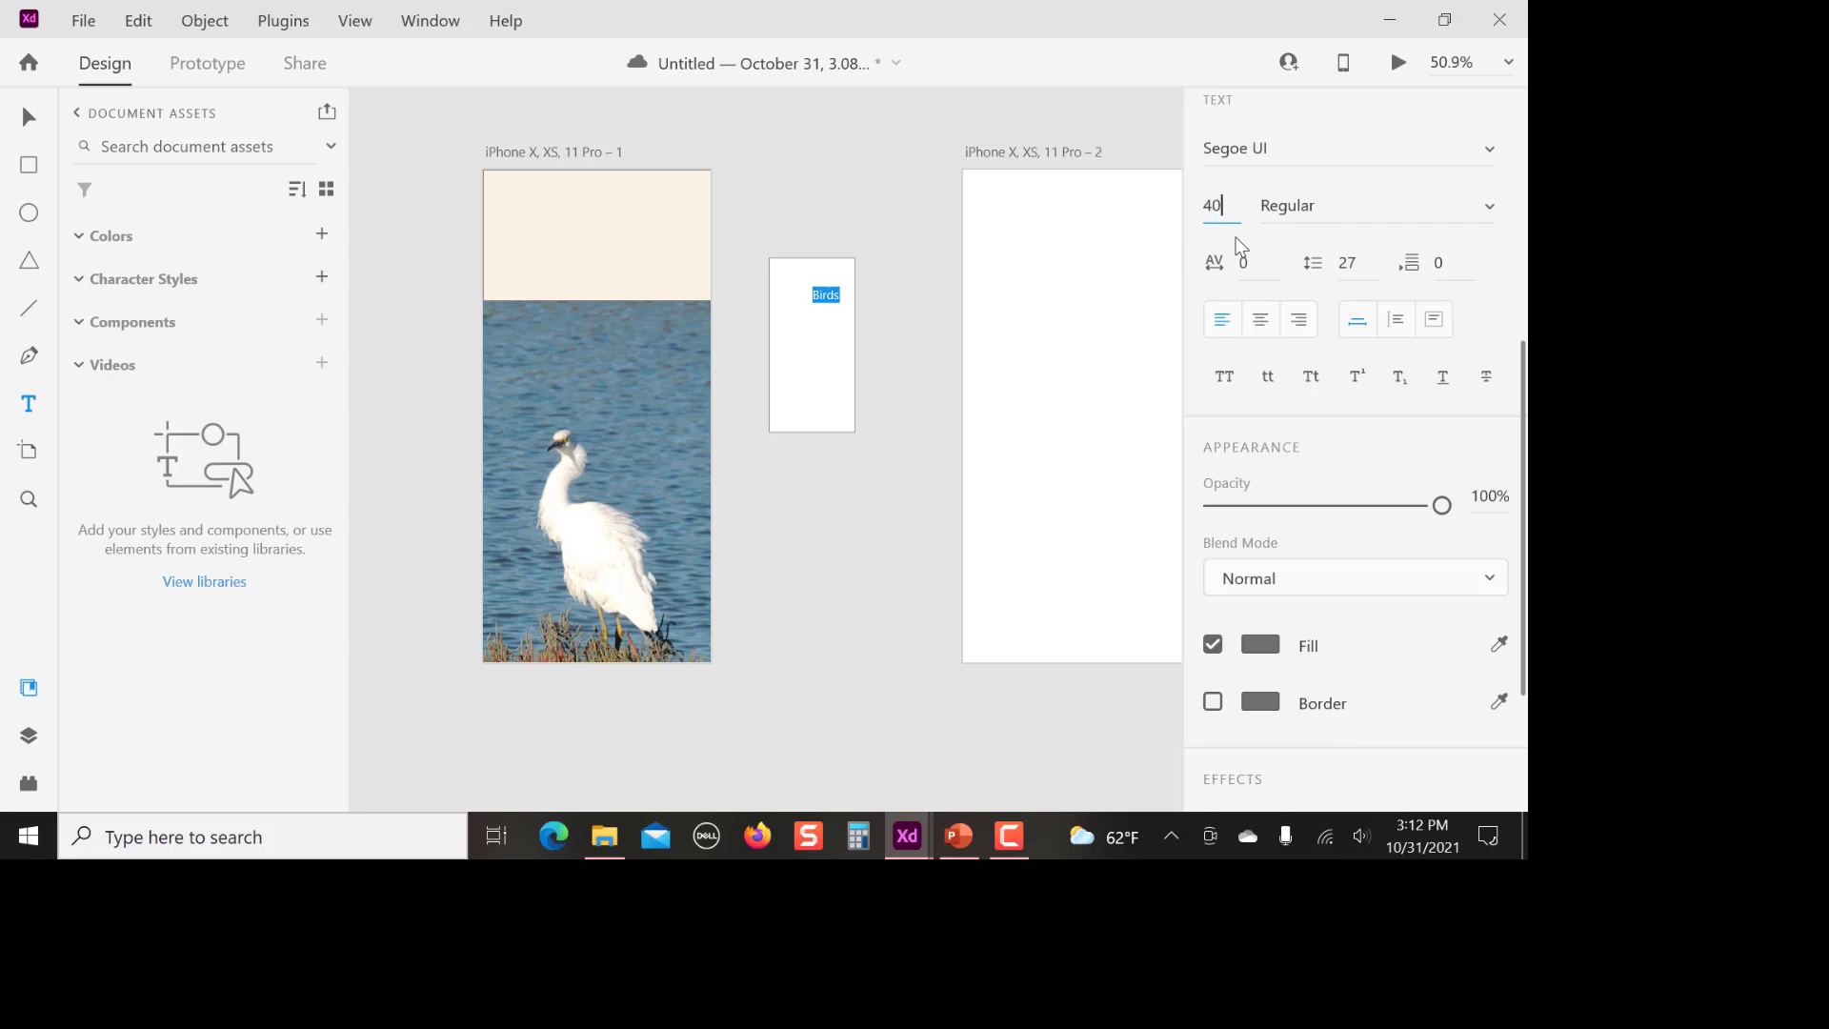
pyautogui.press('Return')
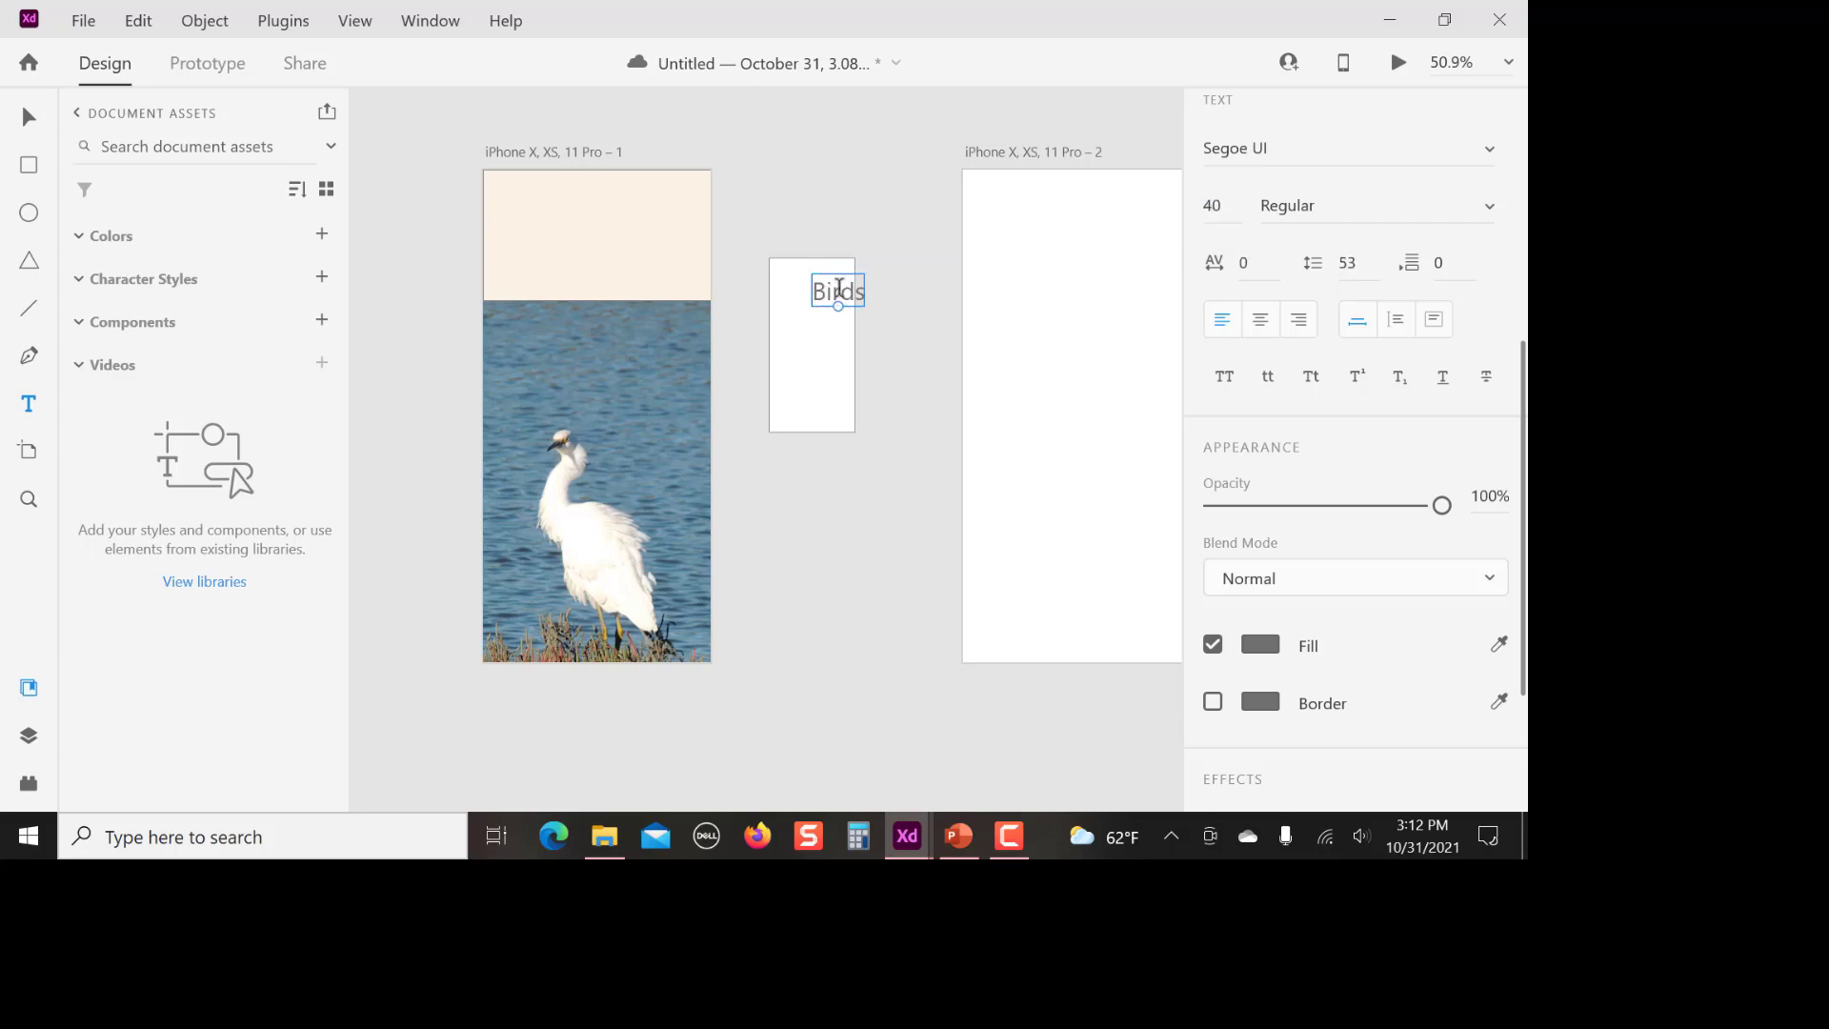
# Move the "Birds" text so it sits centred near the upper edge of the white rectangle
pyautogui.click(28, 119)
pyautogui.moveTo(837, 290); pyautogui.dragTo(804, 272)
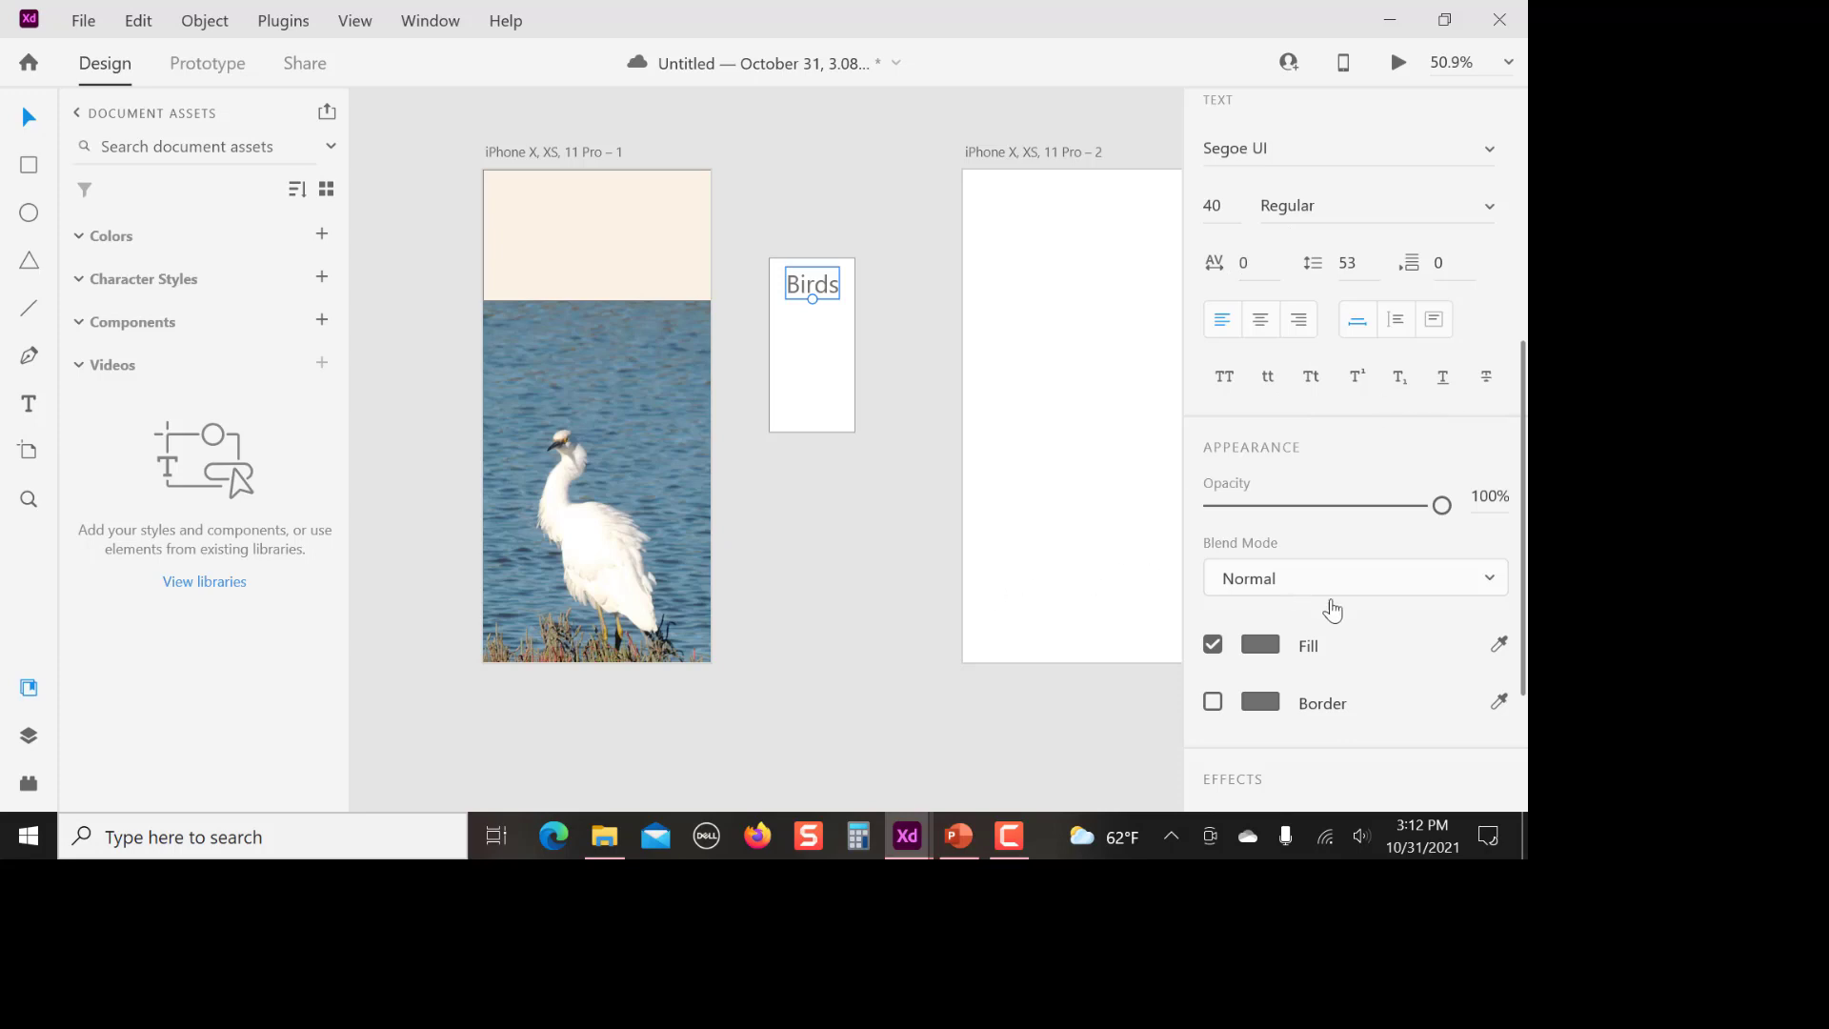
pyautogui.moveTo(1444, 513)
pyautogui.mouseDown()
pyautogui.moveTo(1268, 520)
pyautogui.moveTo(1470, 515)
pyautogui.mouseUp()
# Add the text "Robin" inside the white rectangle and centre it just below "Birds"
pyautogui.click(808, 347)
pyautogui.click(27, 408)
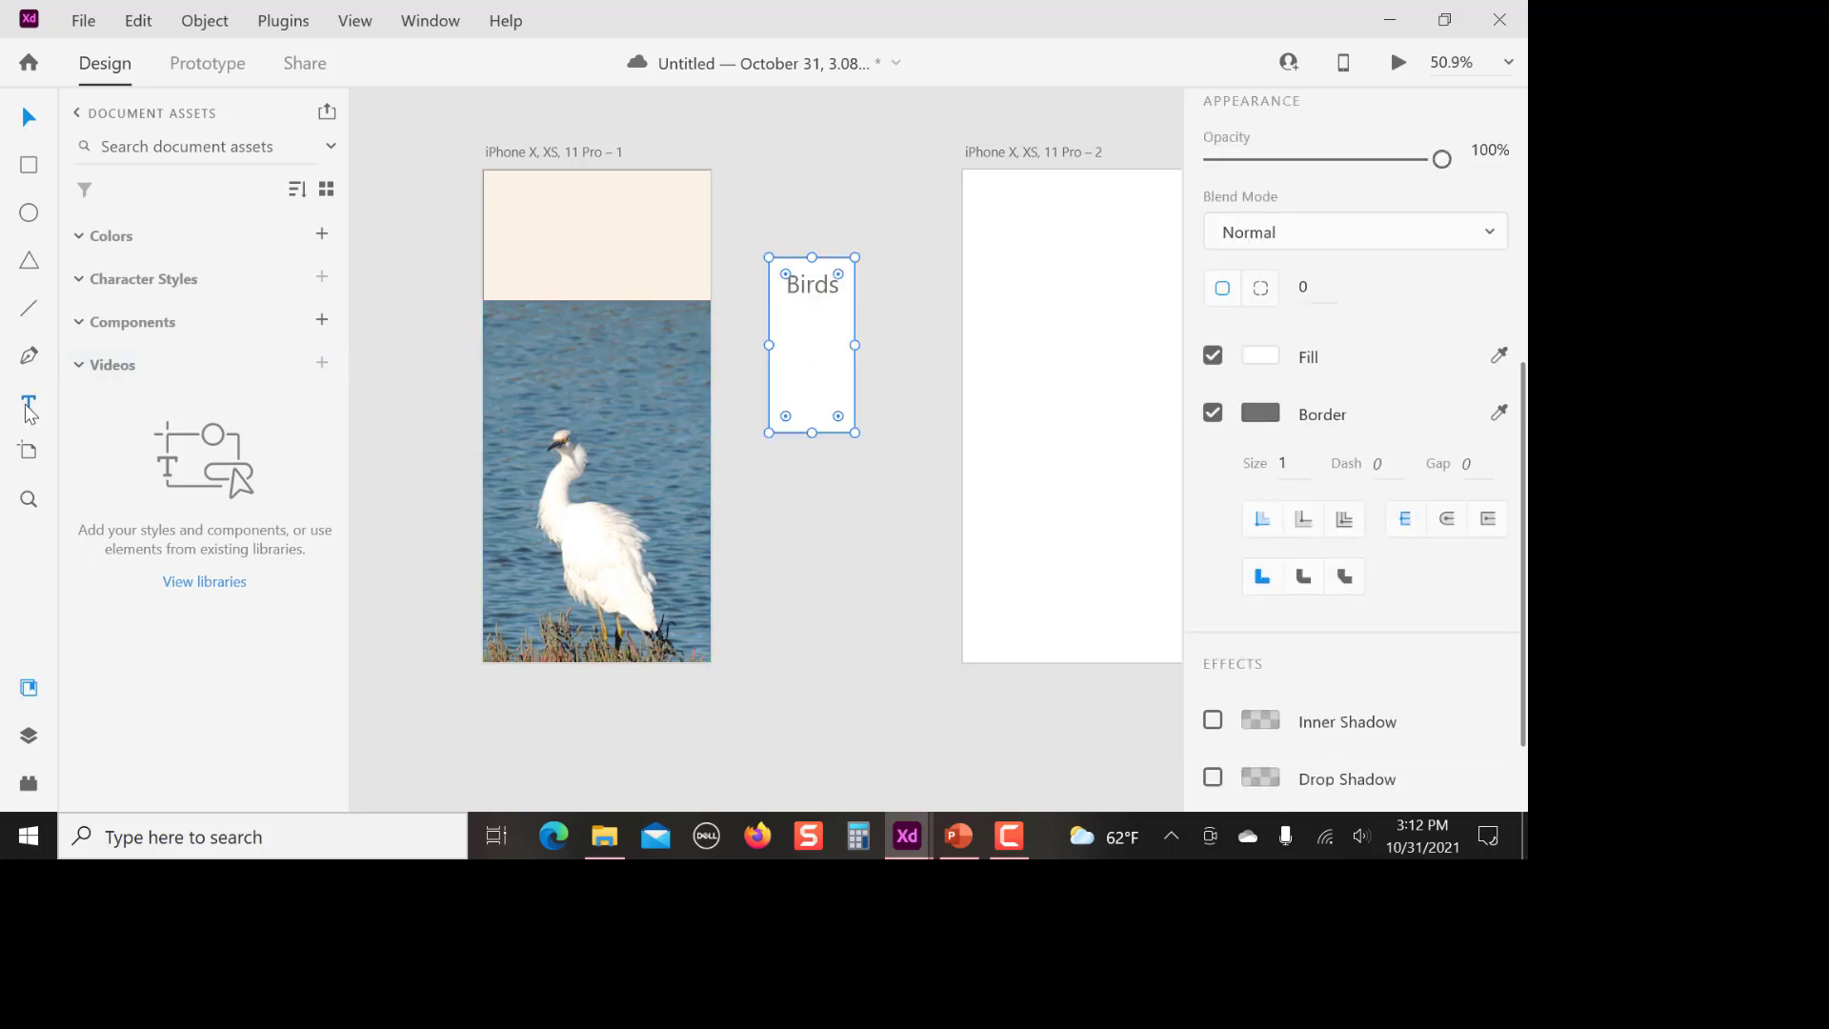
pyautogui.click(811, 341)
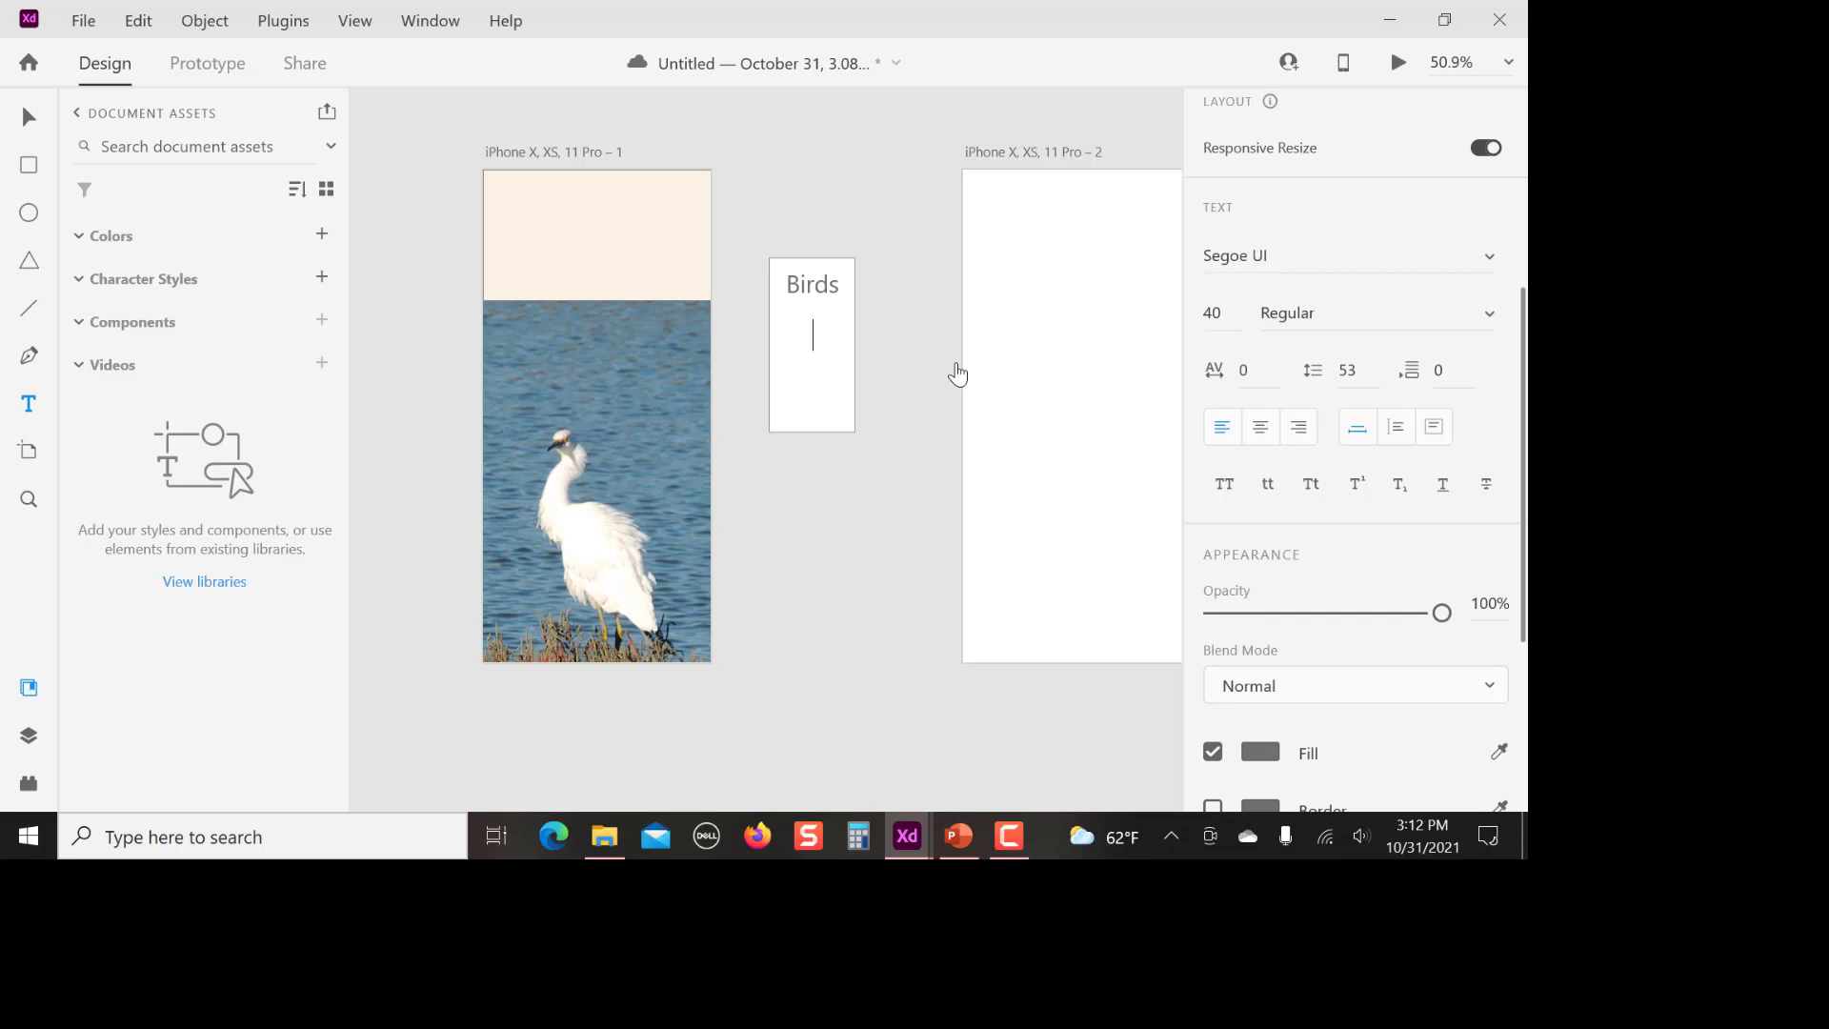
pyautogui.write('Robin')
pyautogui.click(28, 116)
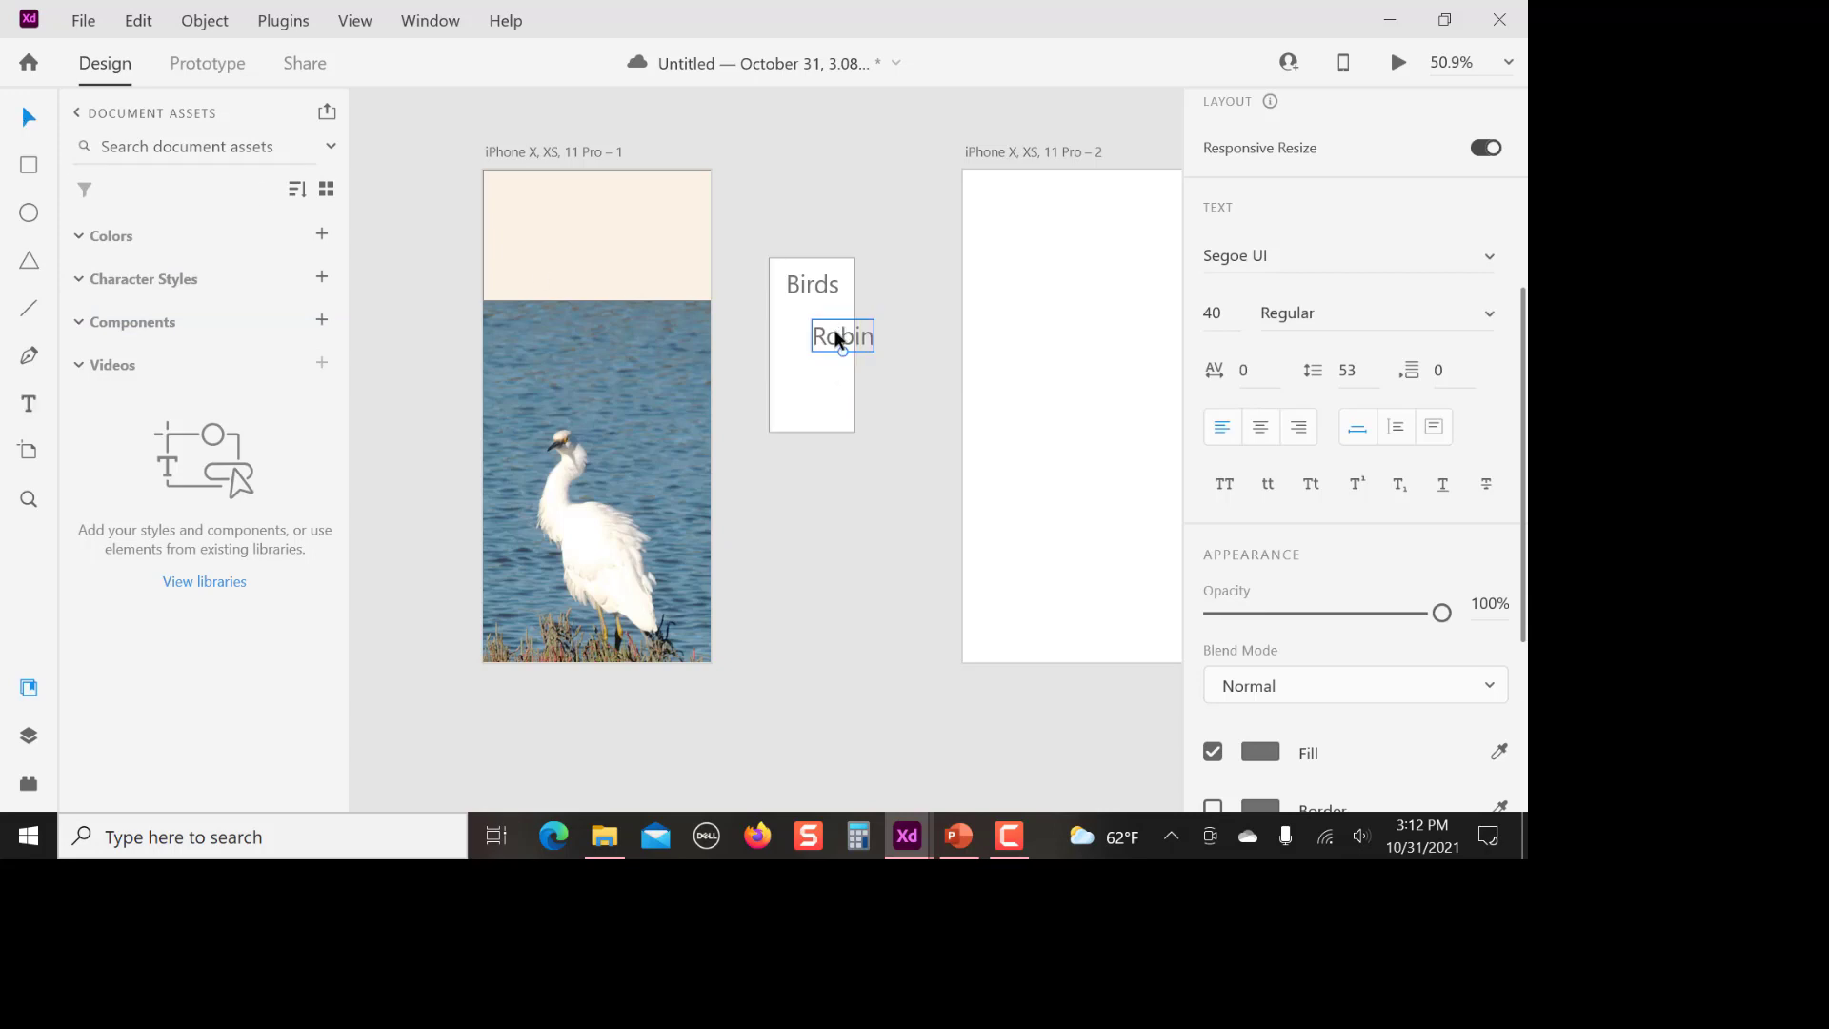
pyautogui.moveTo(839, 340); pyautogui.dragTo(805, 322)
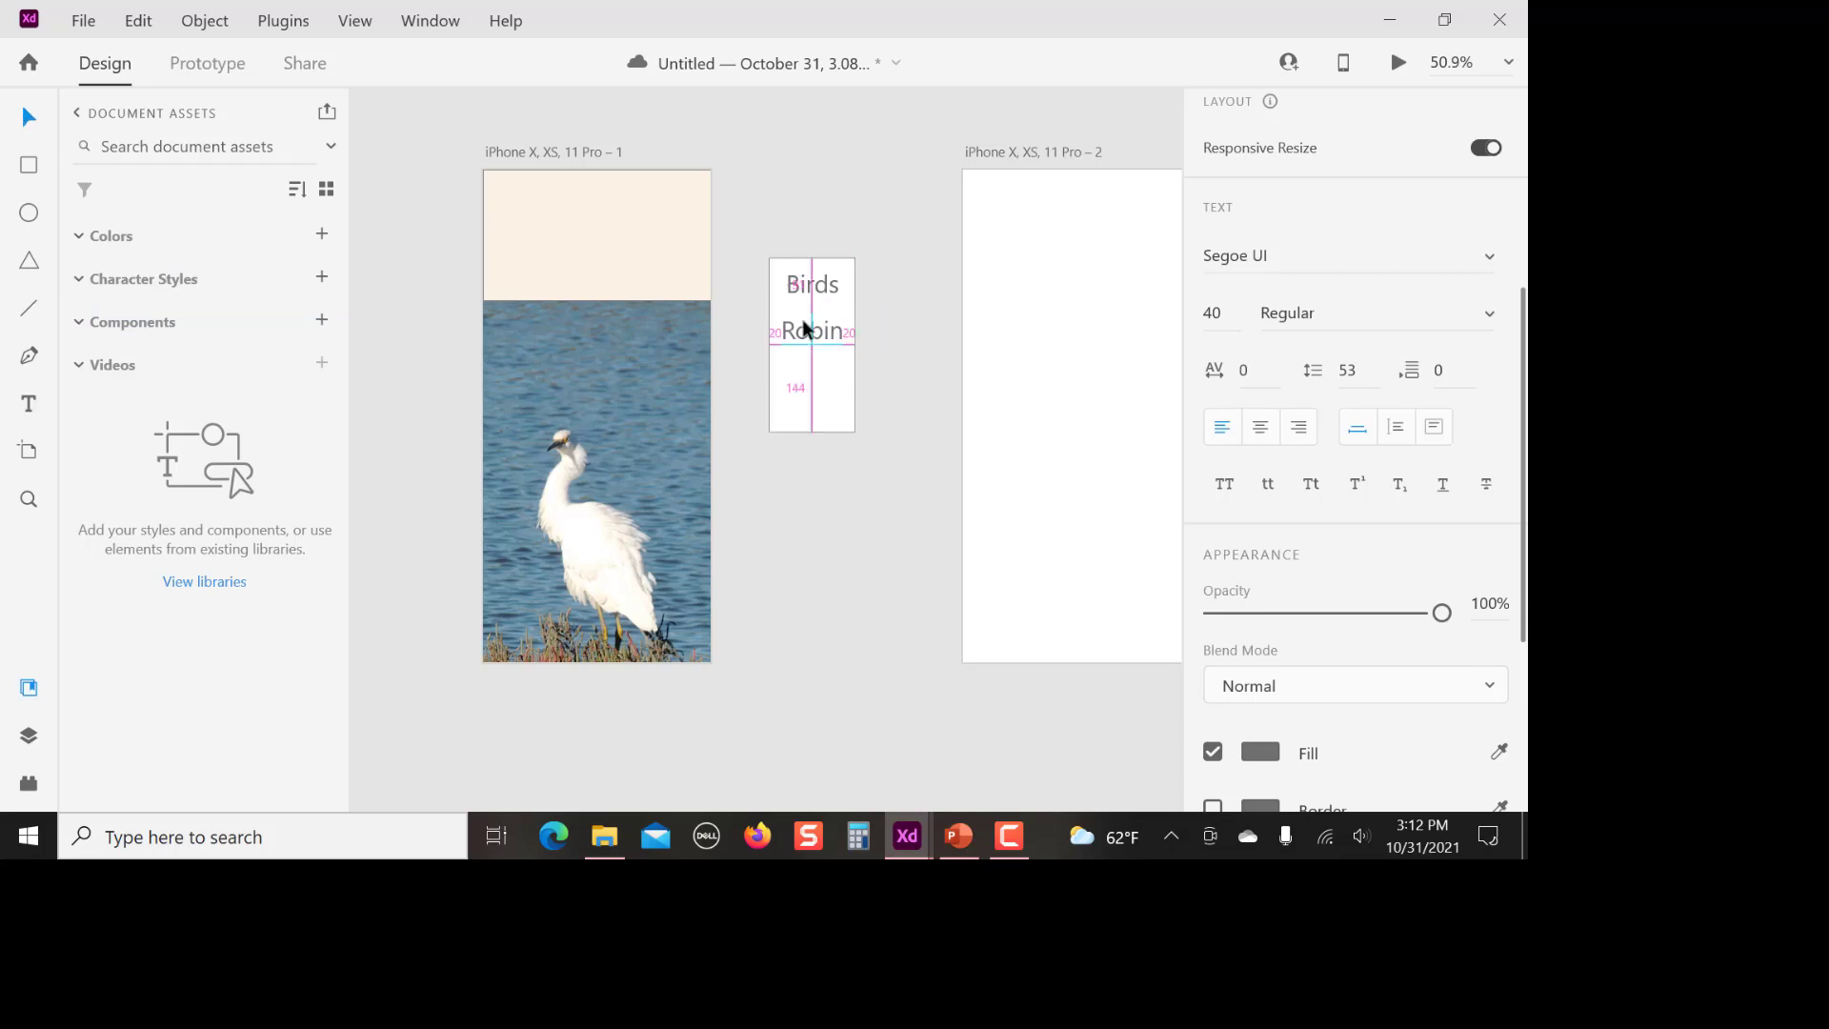
pyautogui.click(873, 473)
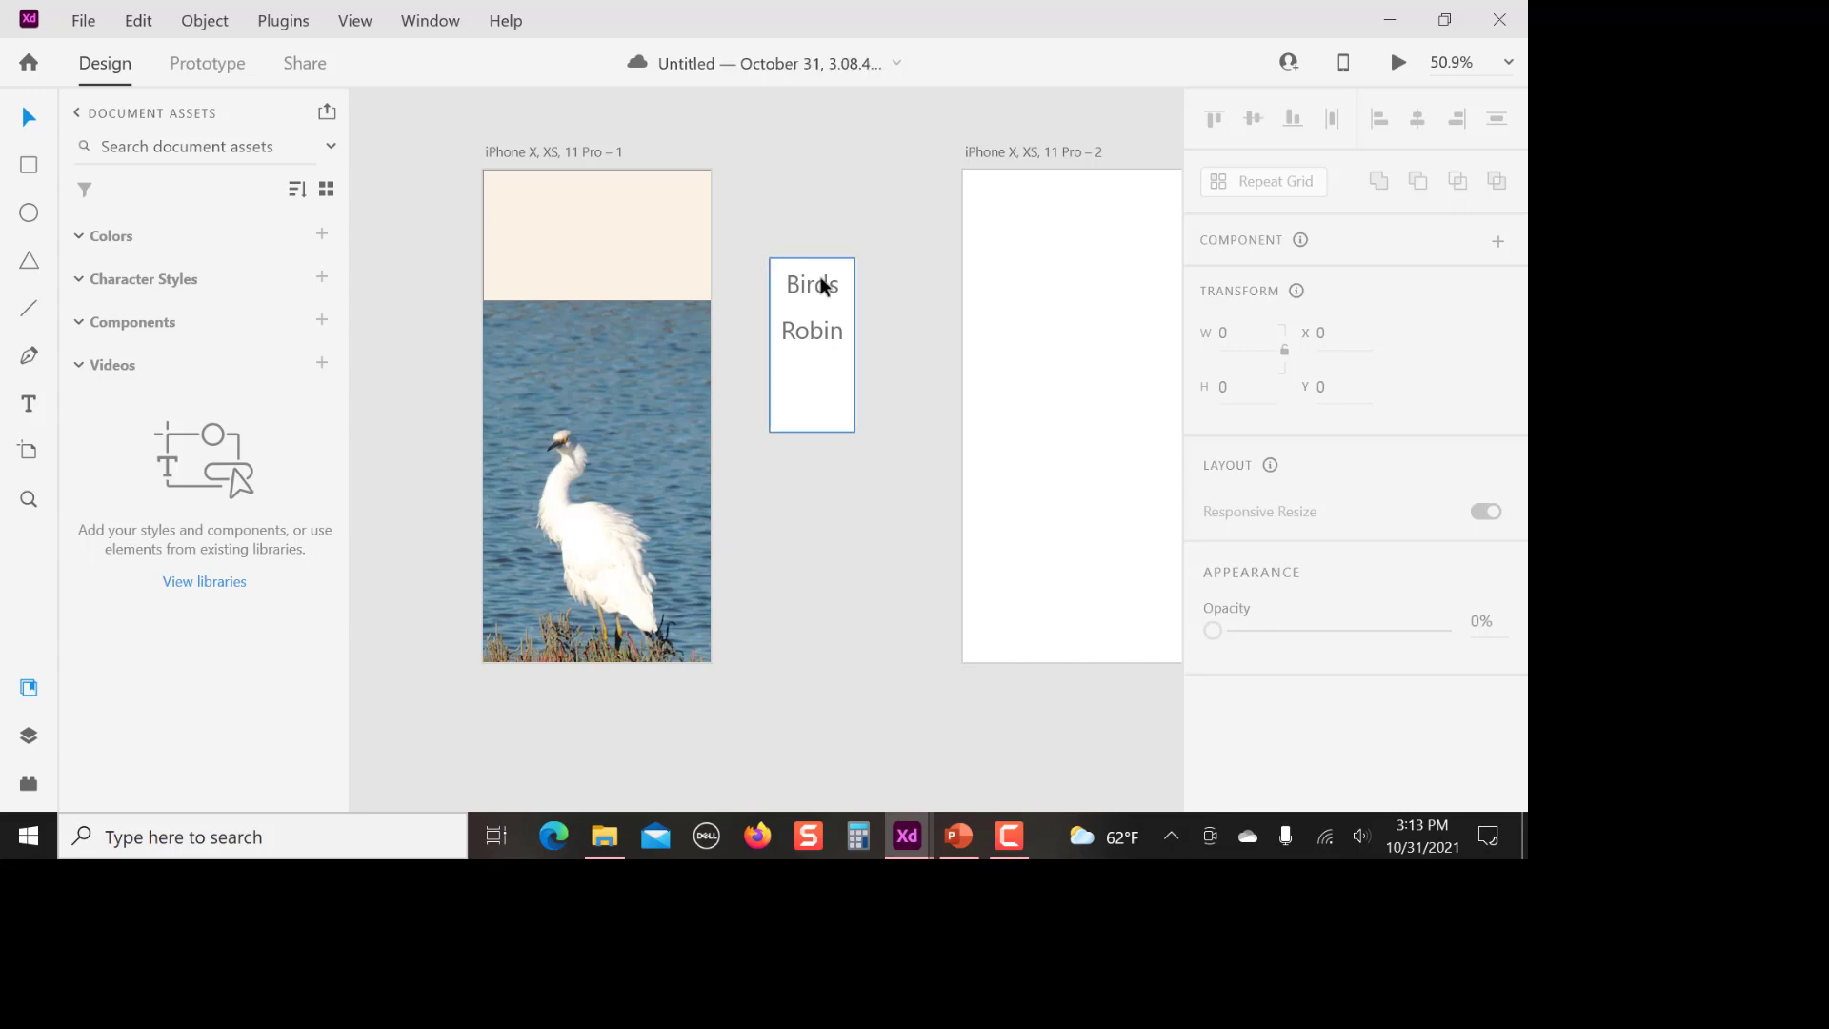
# Make the "Robin" text a component
pyautogui.click(815, 333)
pyautogui.rightClick(814, 335)
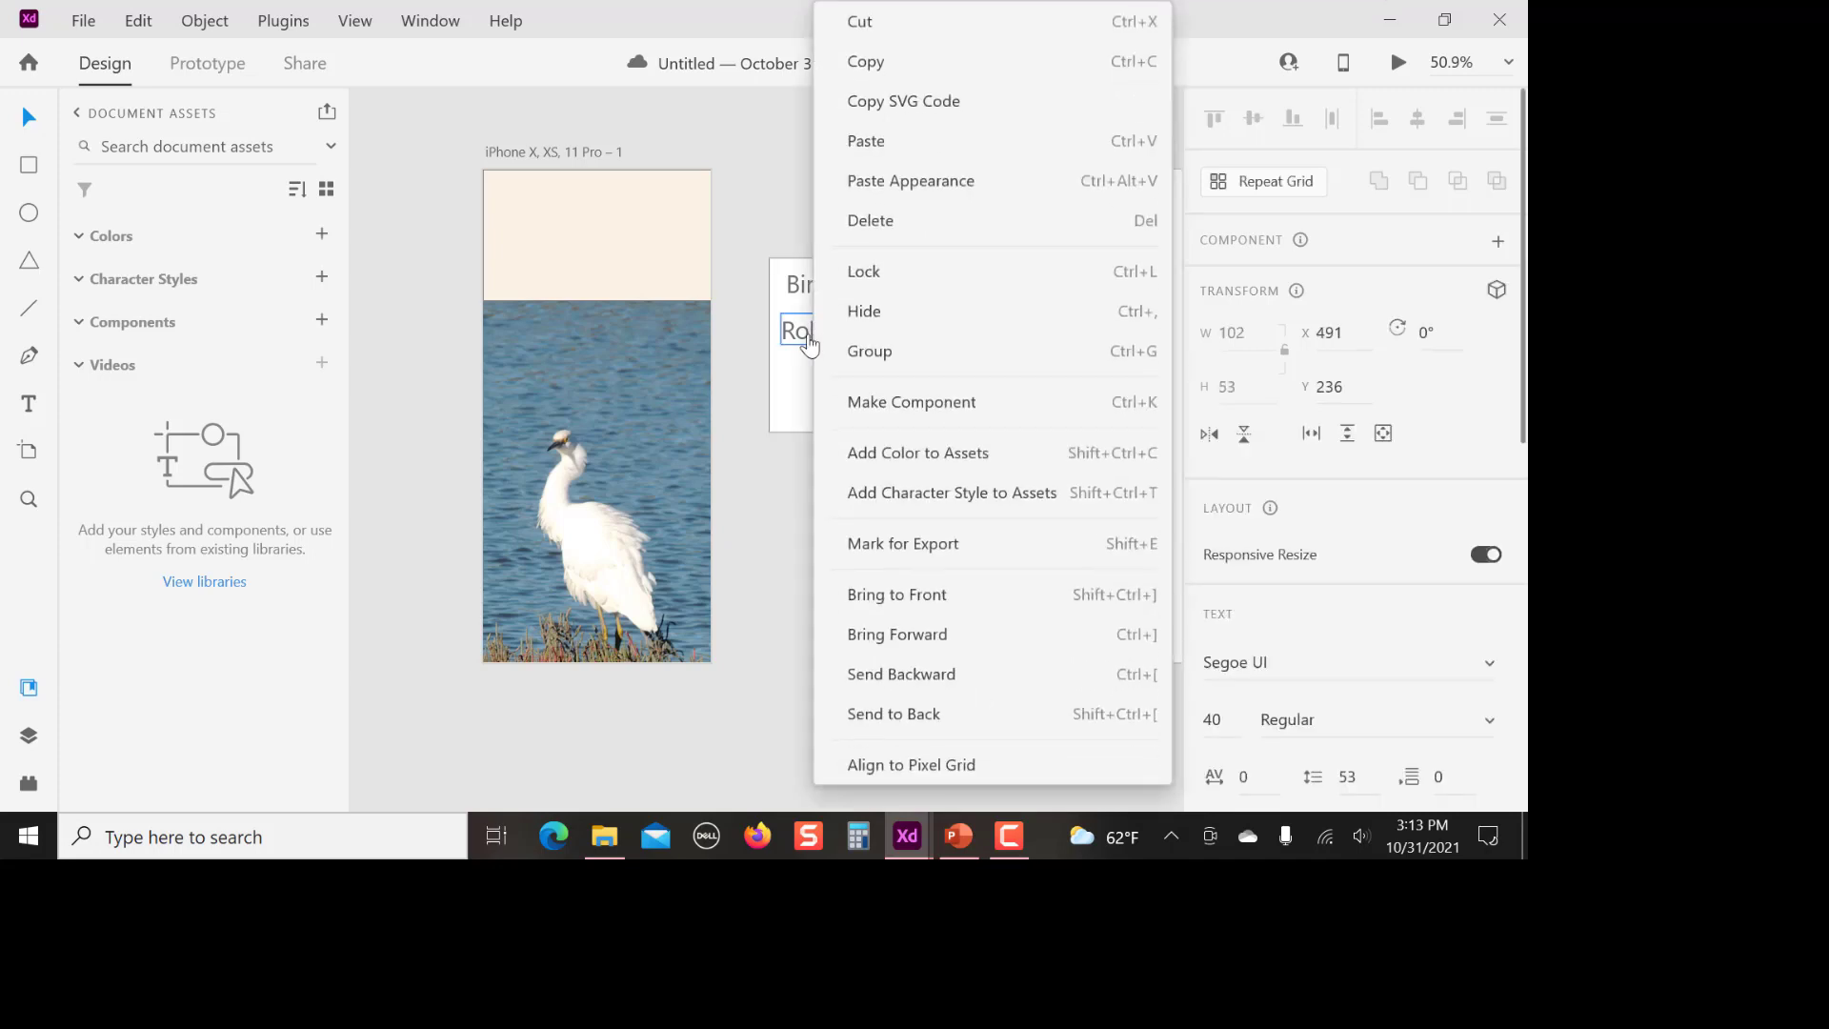
pyautogui.click(939, 404)
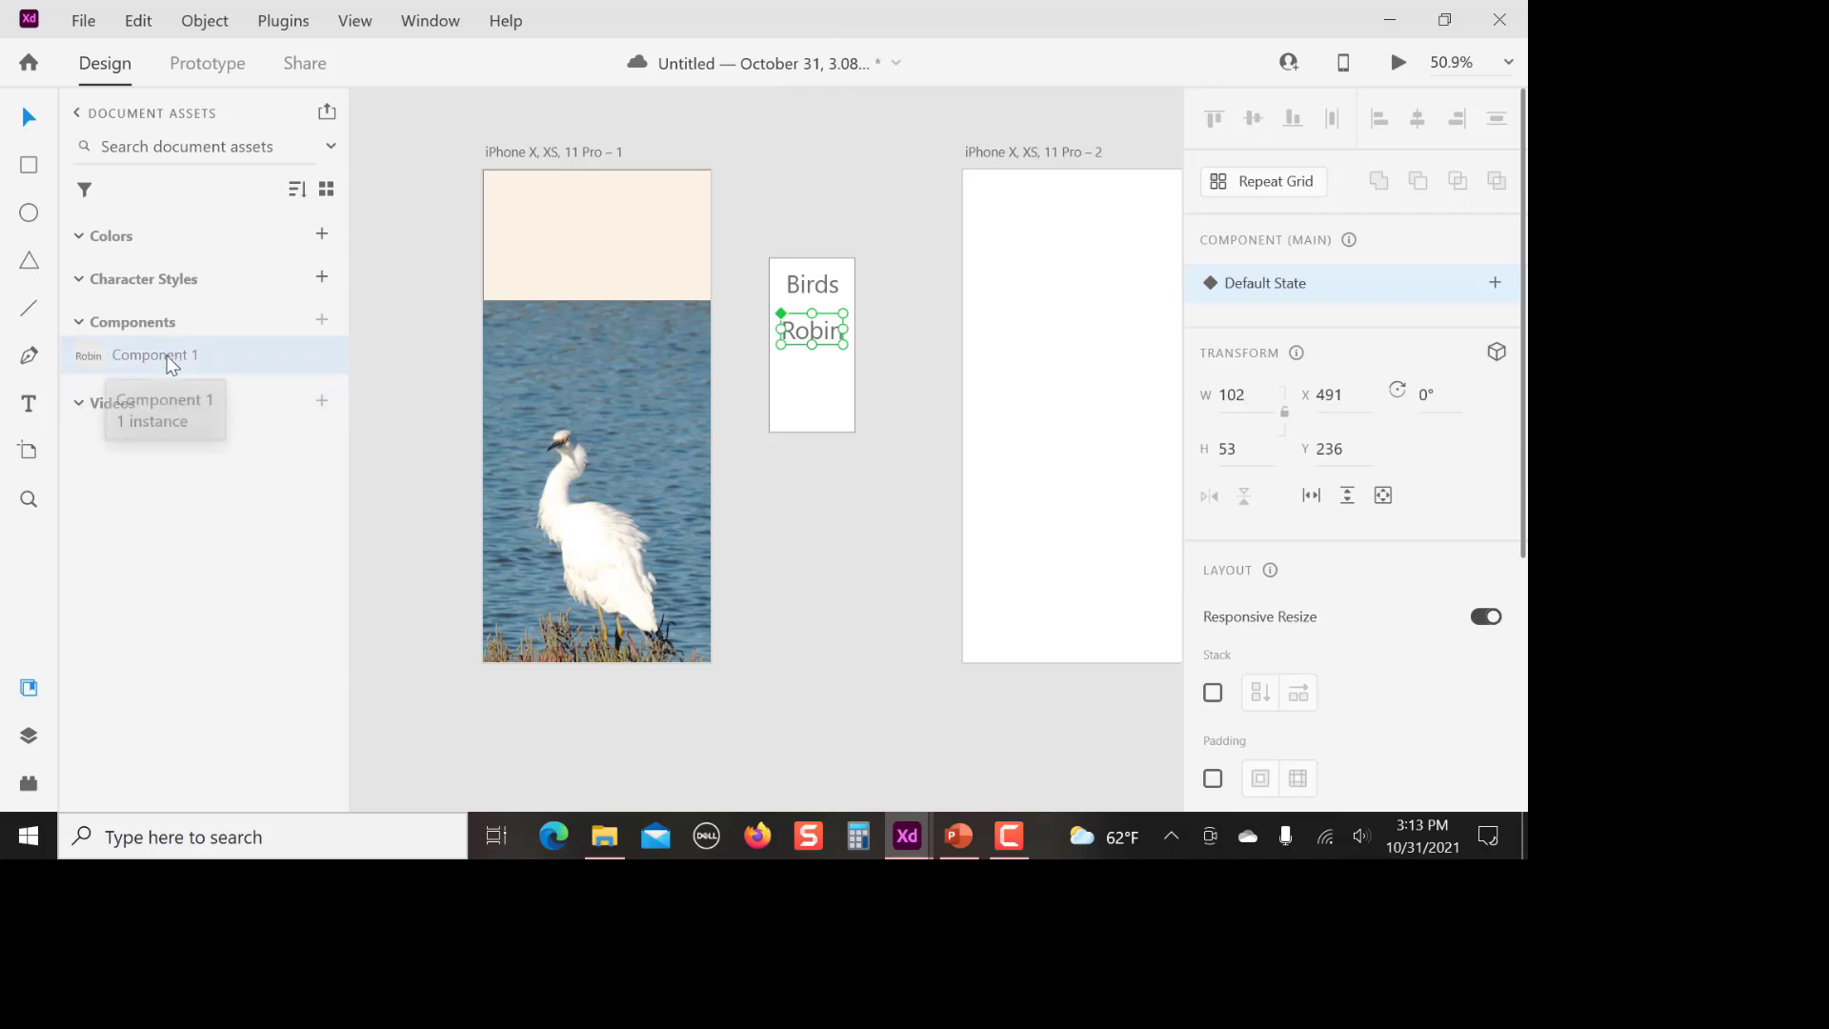
pyautogui.click(780, 225)
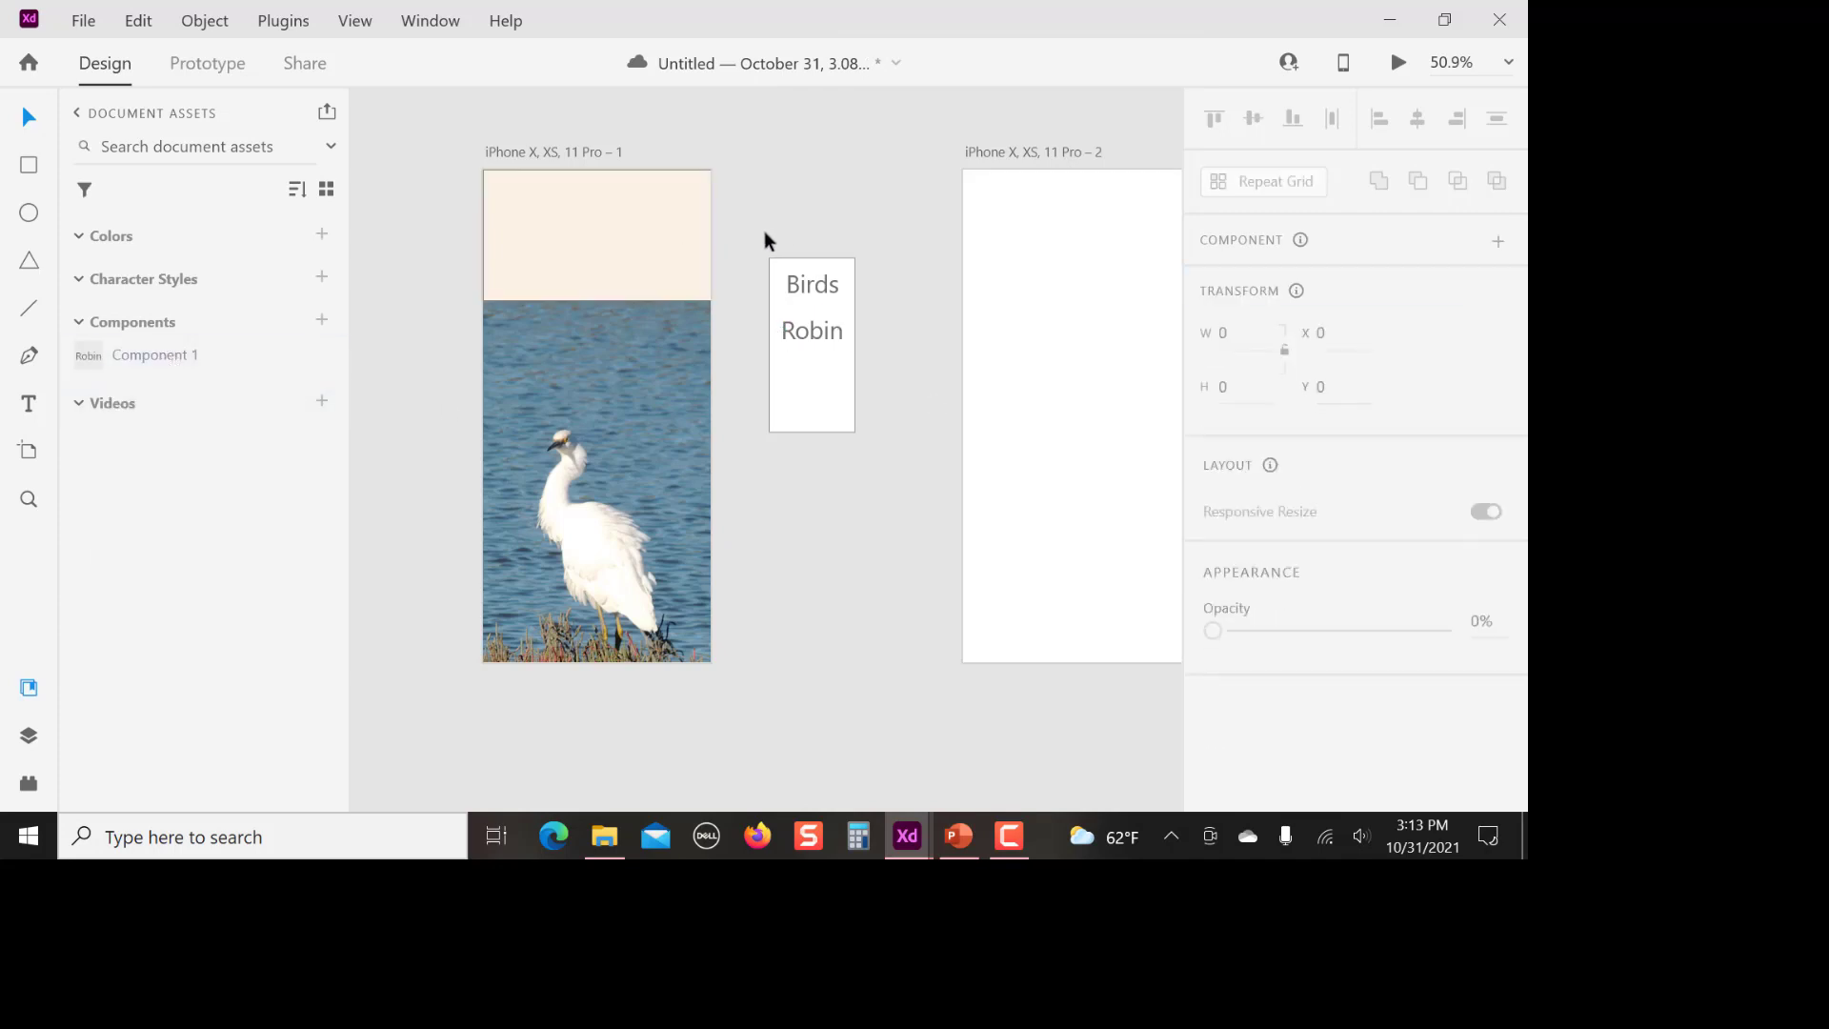
# Group the white rectangle with its "Birds" and "Robin" texts
pyautogui.moveTo(739, 238); pyautogui.dragTo(890, 472)
pyautogui.rightClick(827, 359)
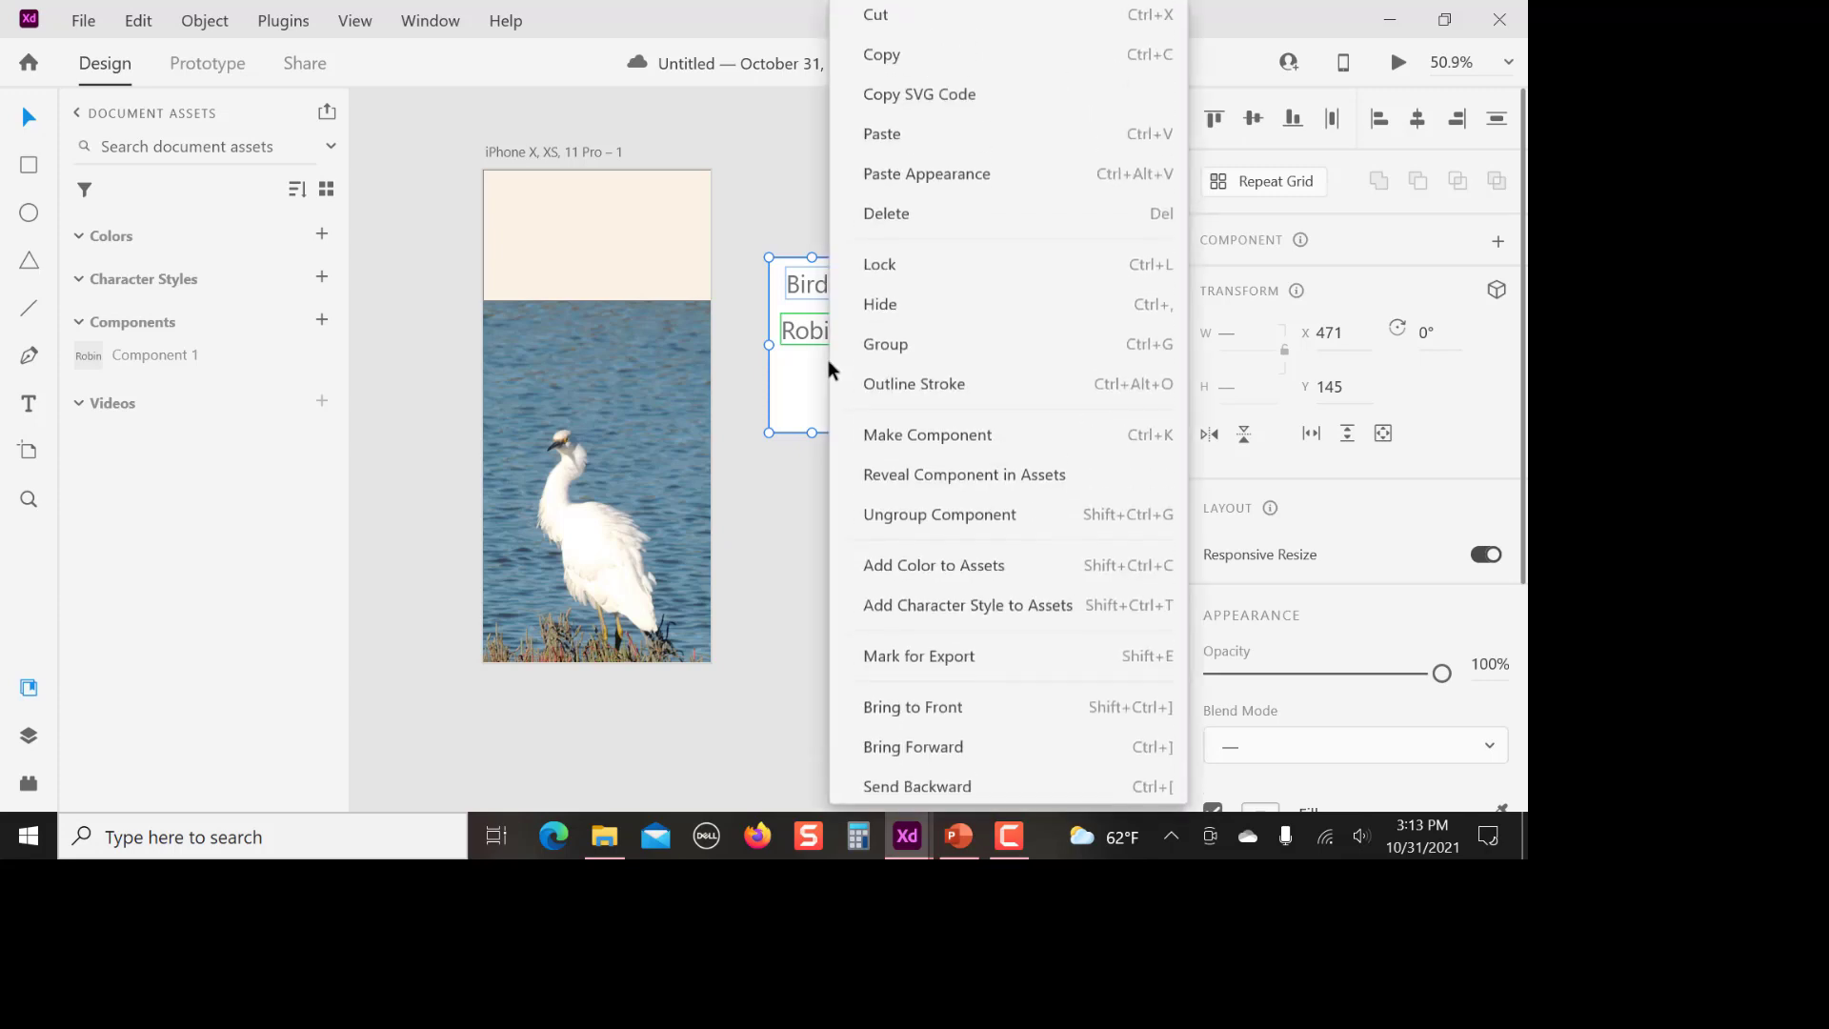
pyautogui.click(899, 350)
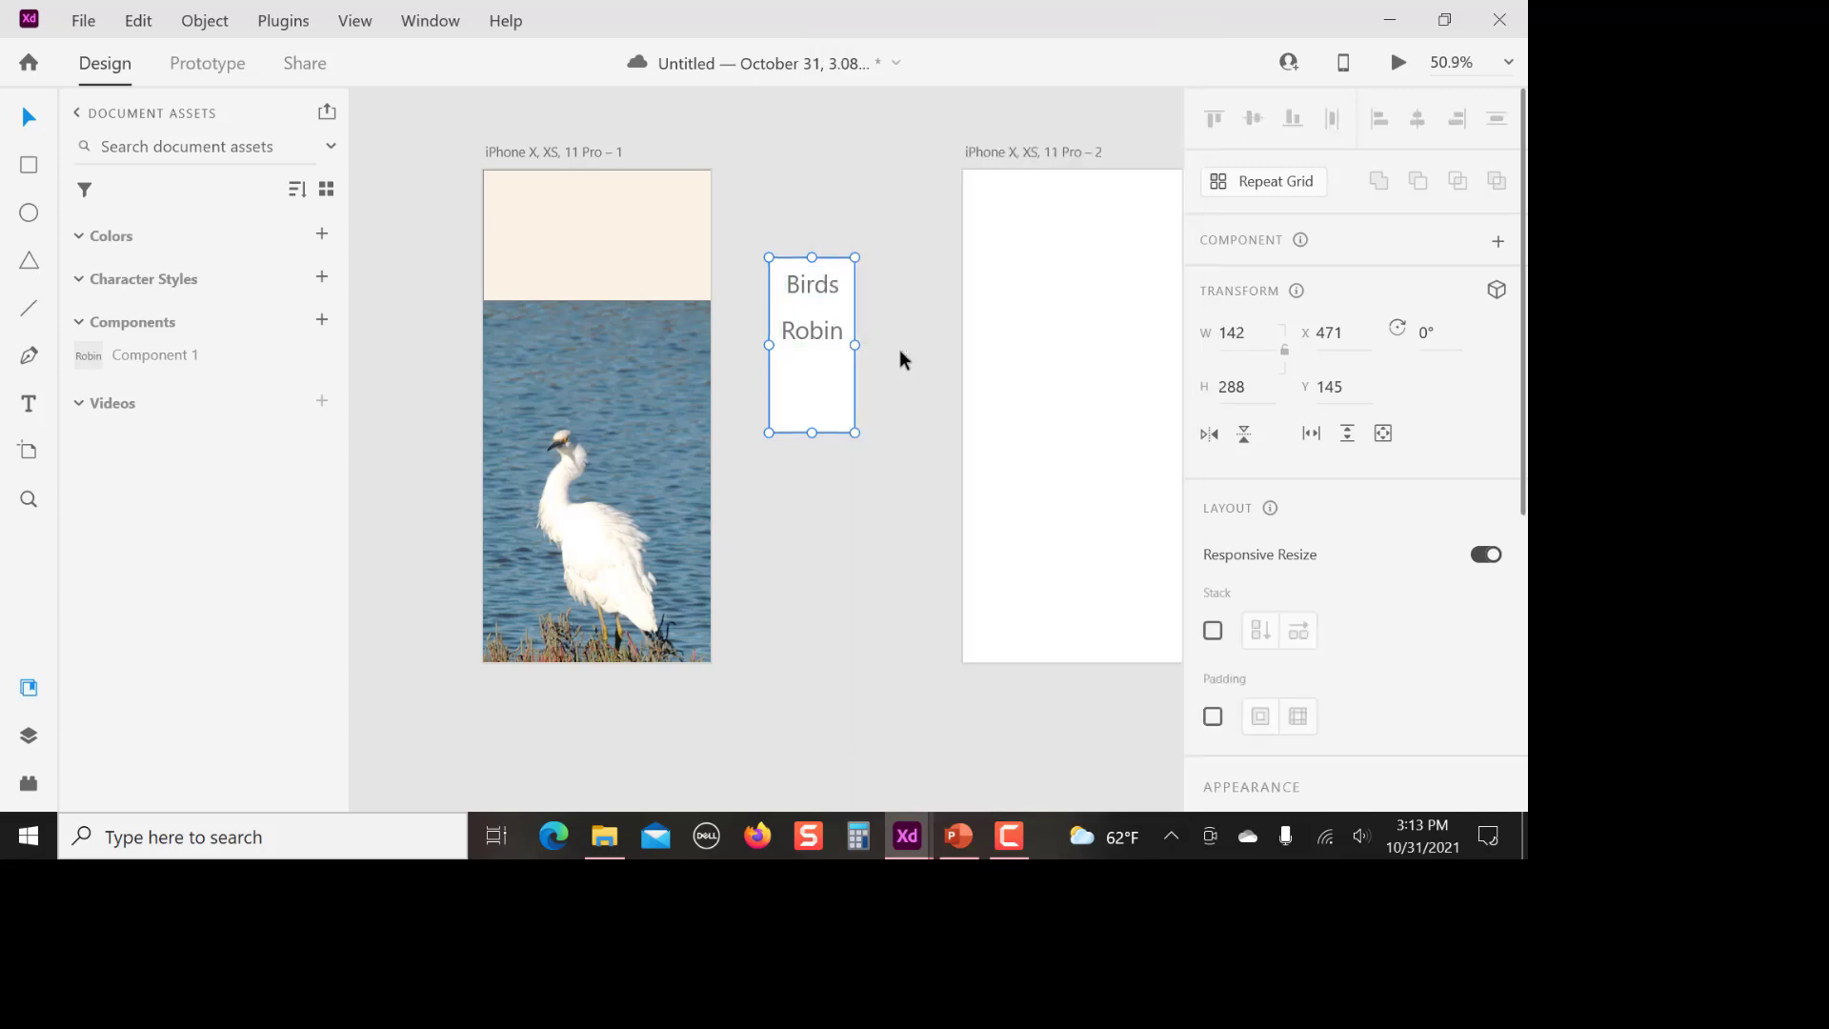
pyautogui.click(889, 493)
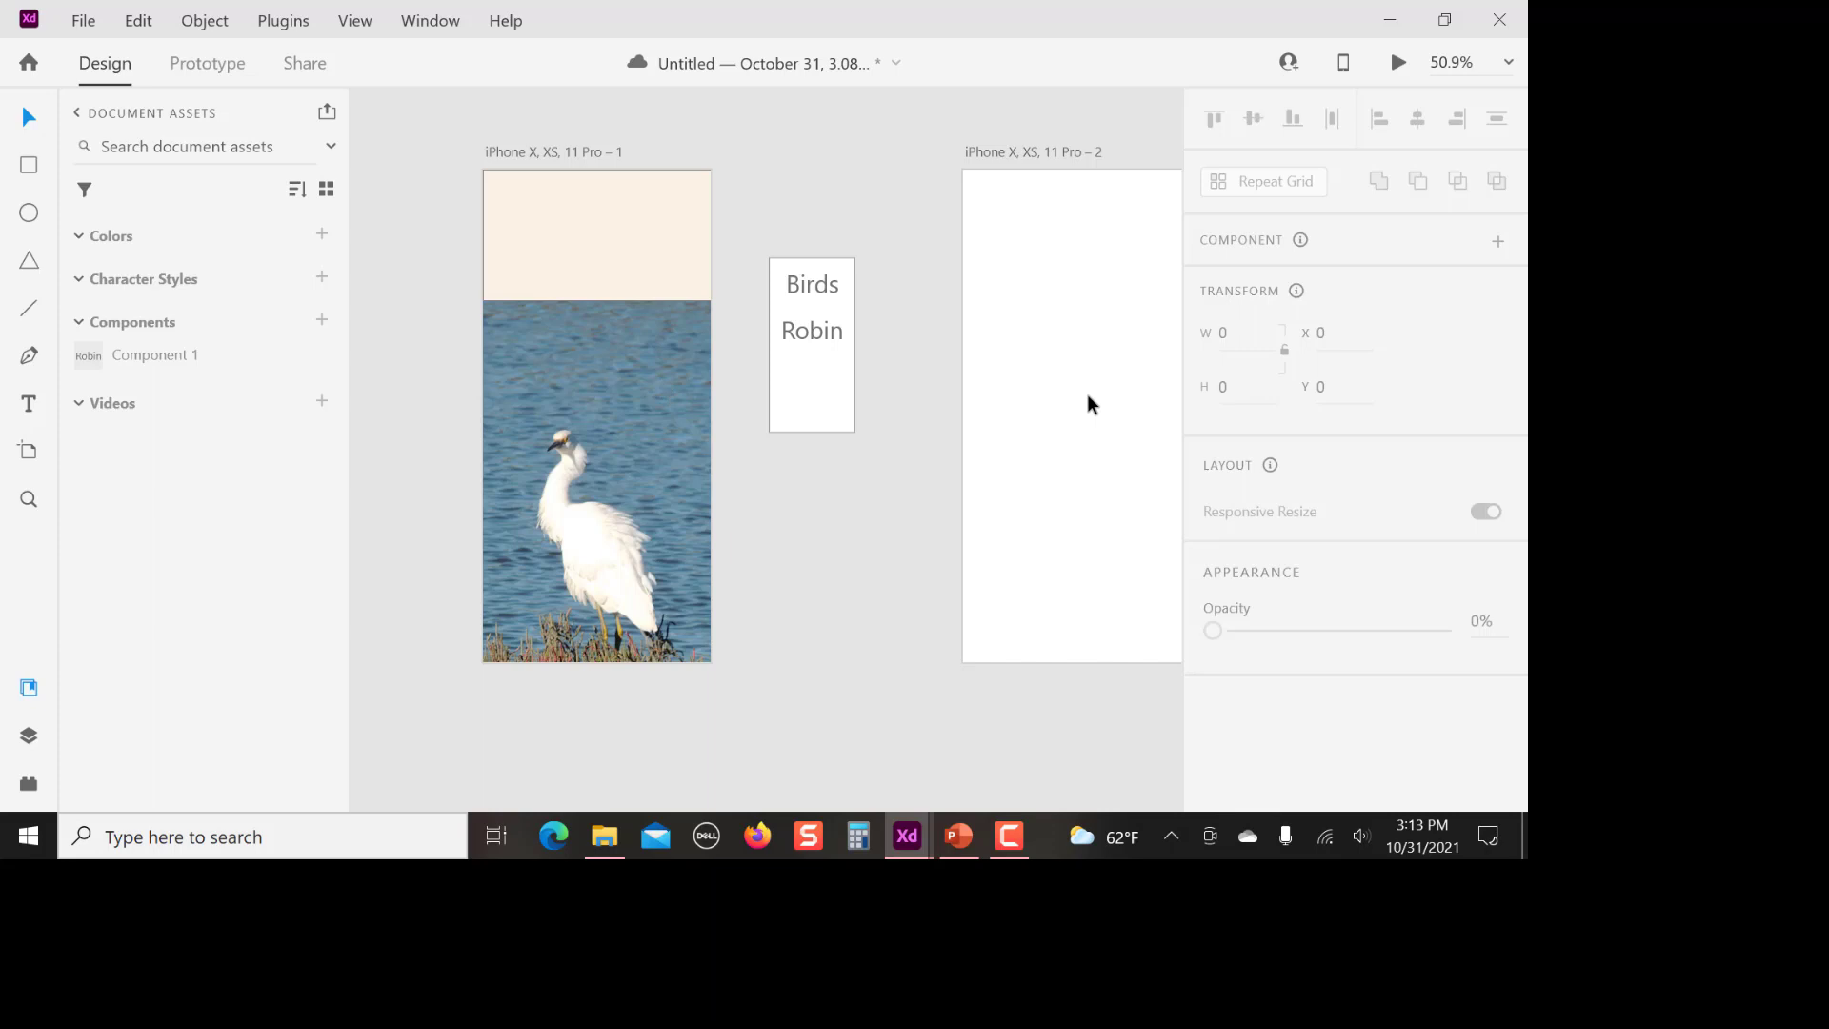
# Place a copy of the menu group directly below the original, and move the original onto the upper part of the egret artboard
pyautogui.click(822, 406)
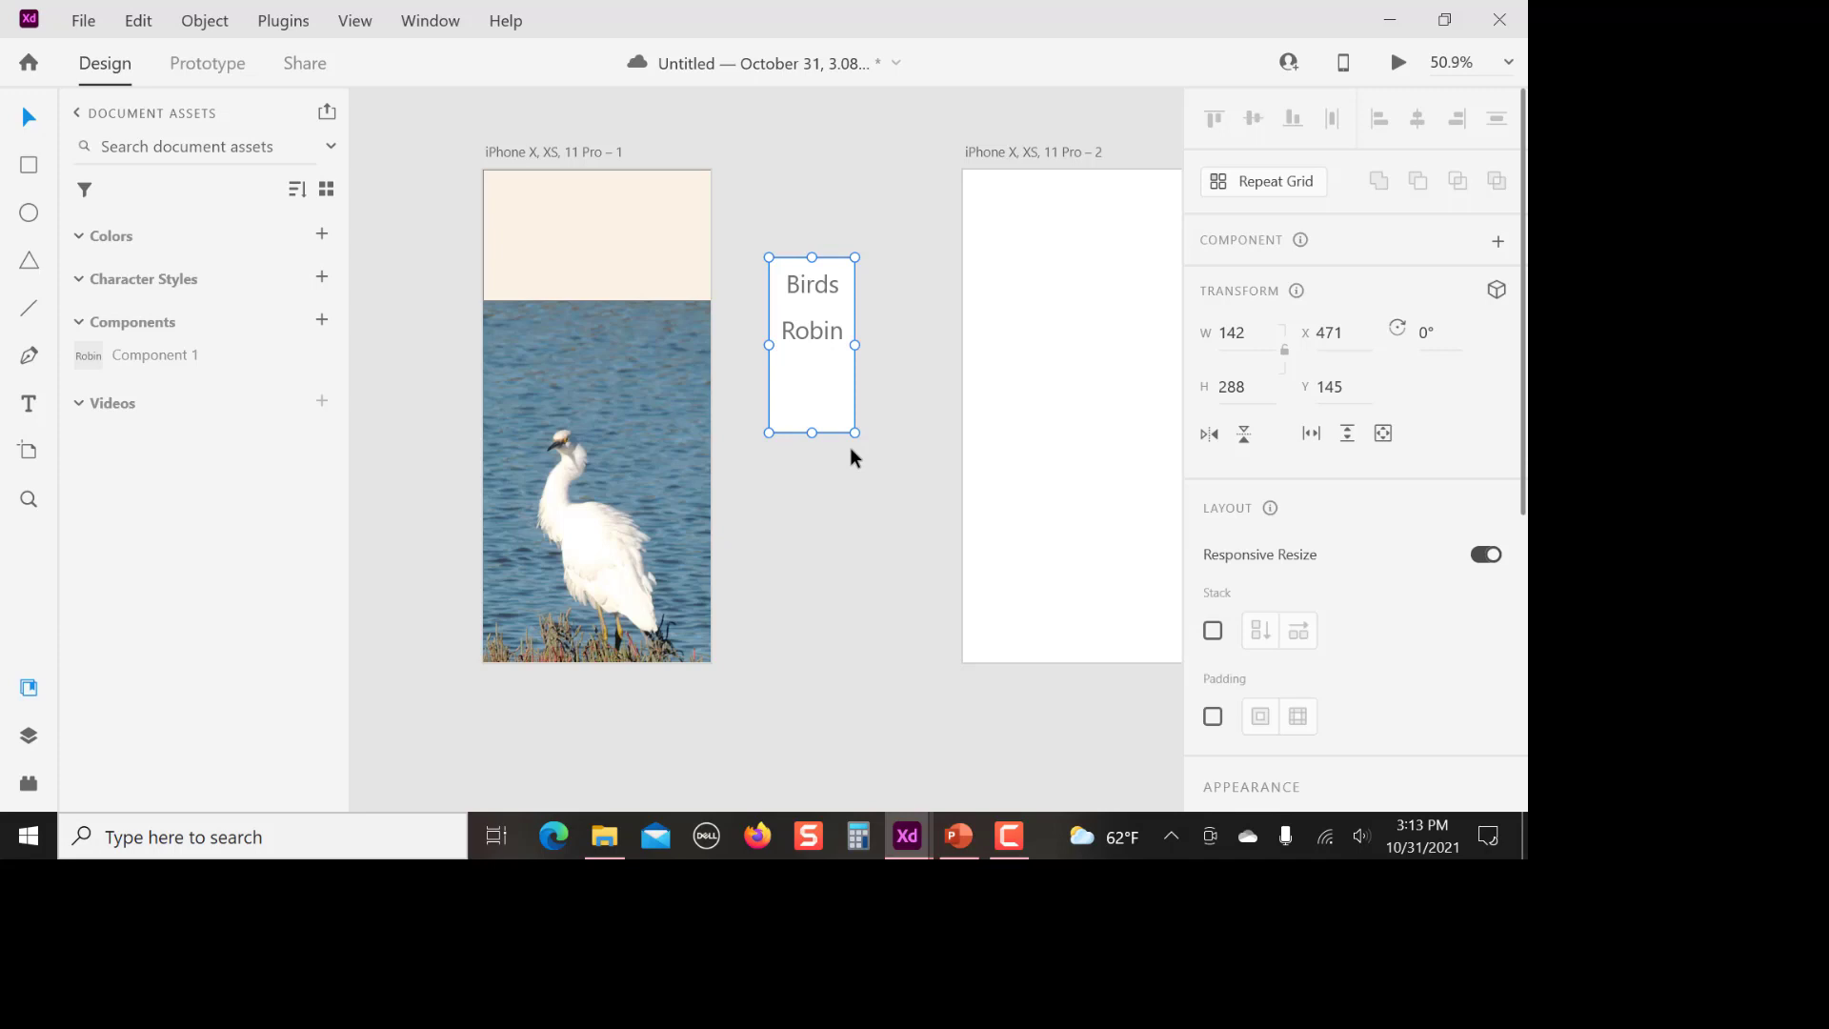
pyautogui.moveTo(804, 402); pyautogui.dragTo(804, 614)
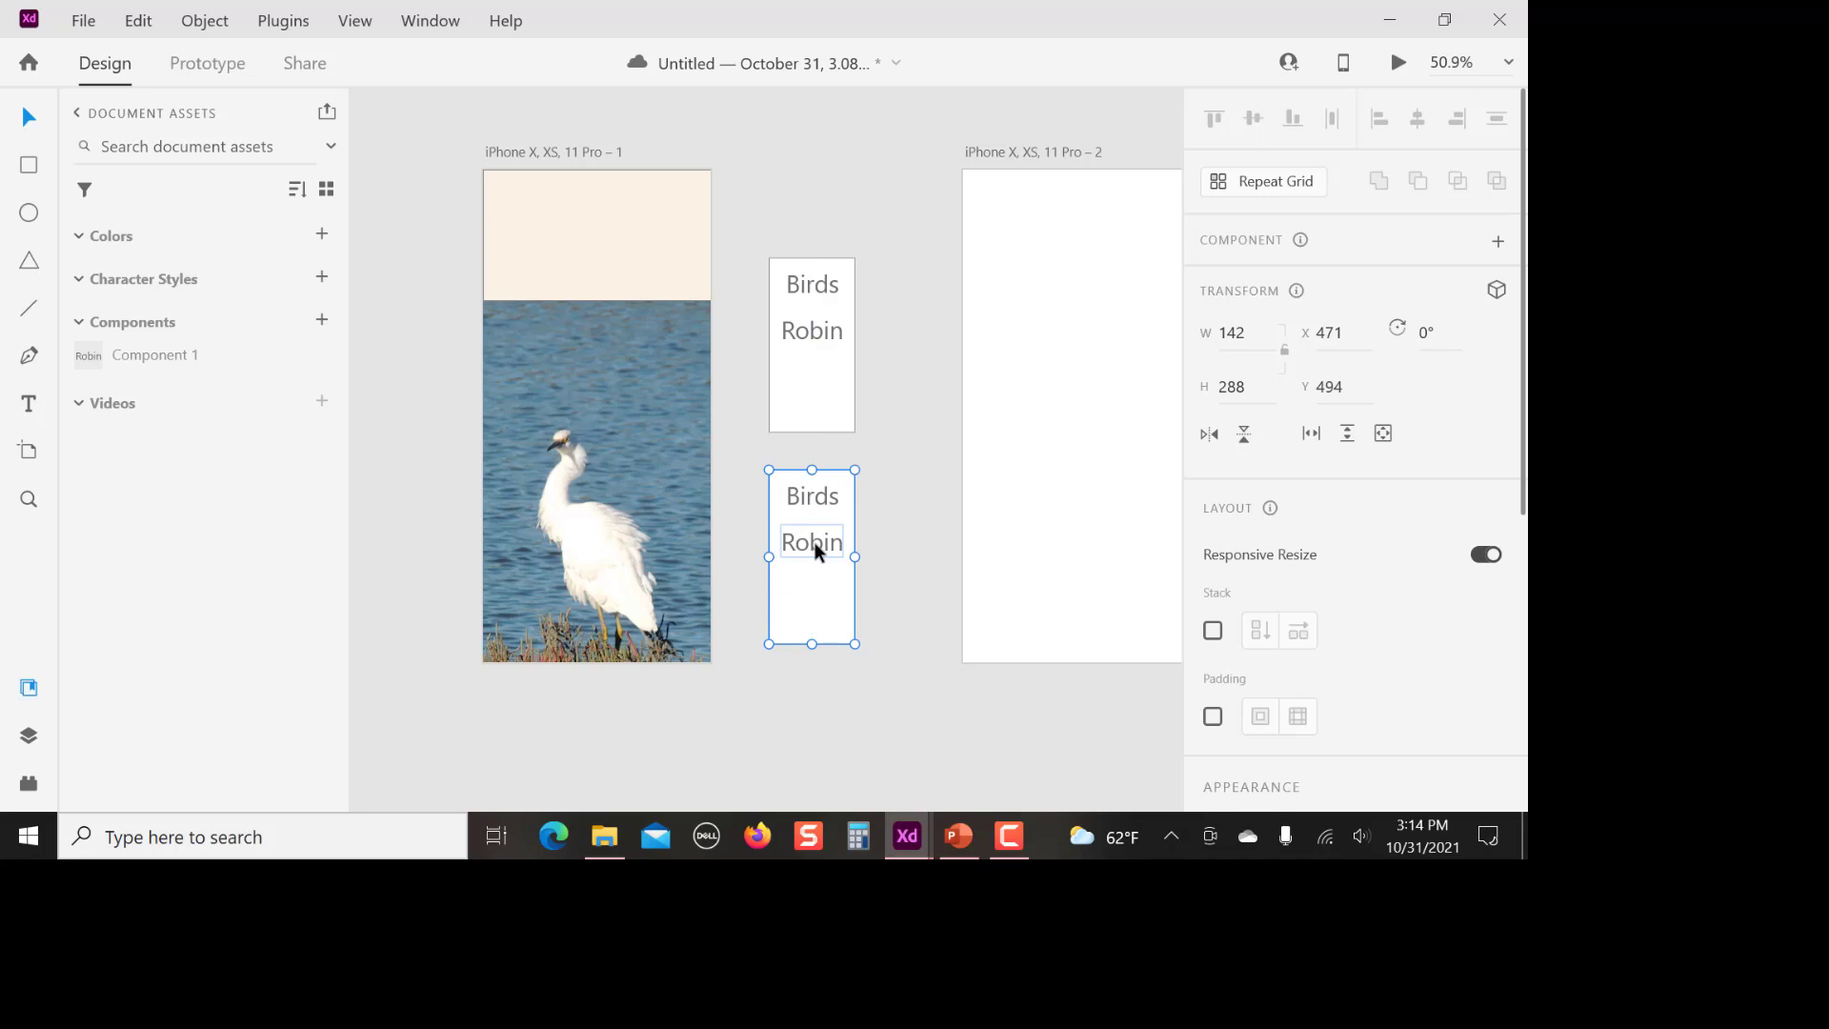
pyautogui.moveTo(809, 353); pyautogui.dragTo(638, 341)
pyautogui.click(822, 356)
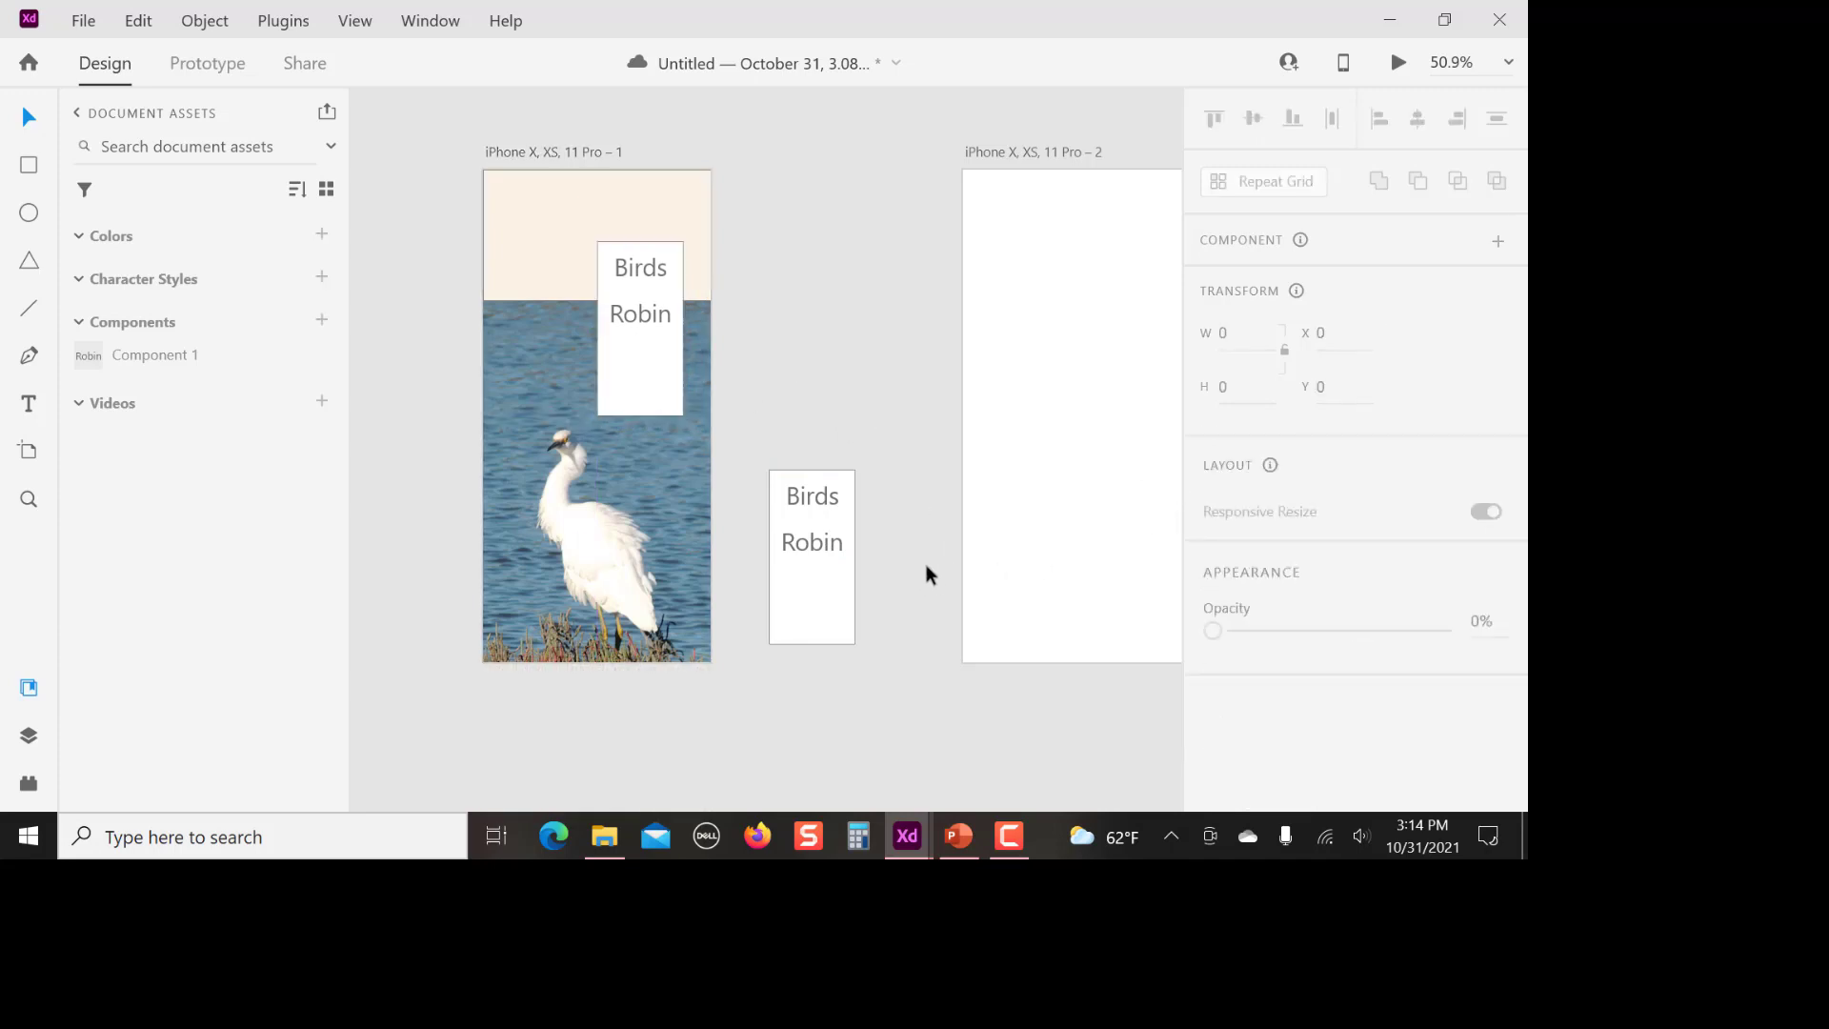
# Import the image Perg Altar.jpg from the Adobe XD images folder
pyautogui.moveTo(883, 342); pyautogui.dragTo(730, 342)
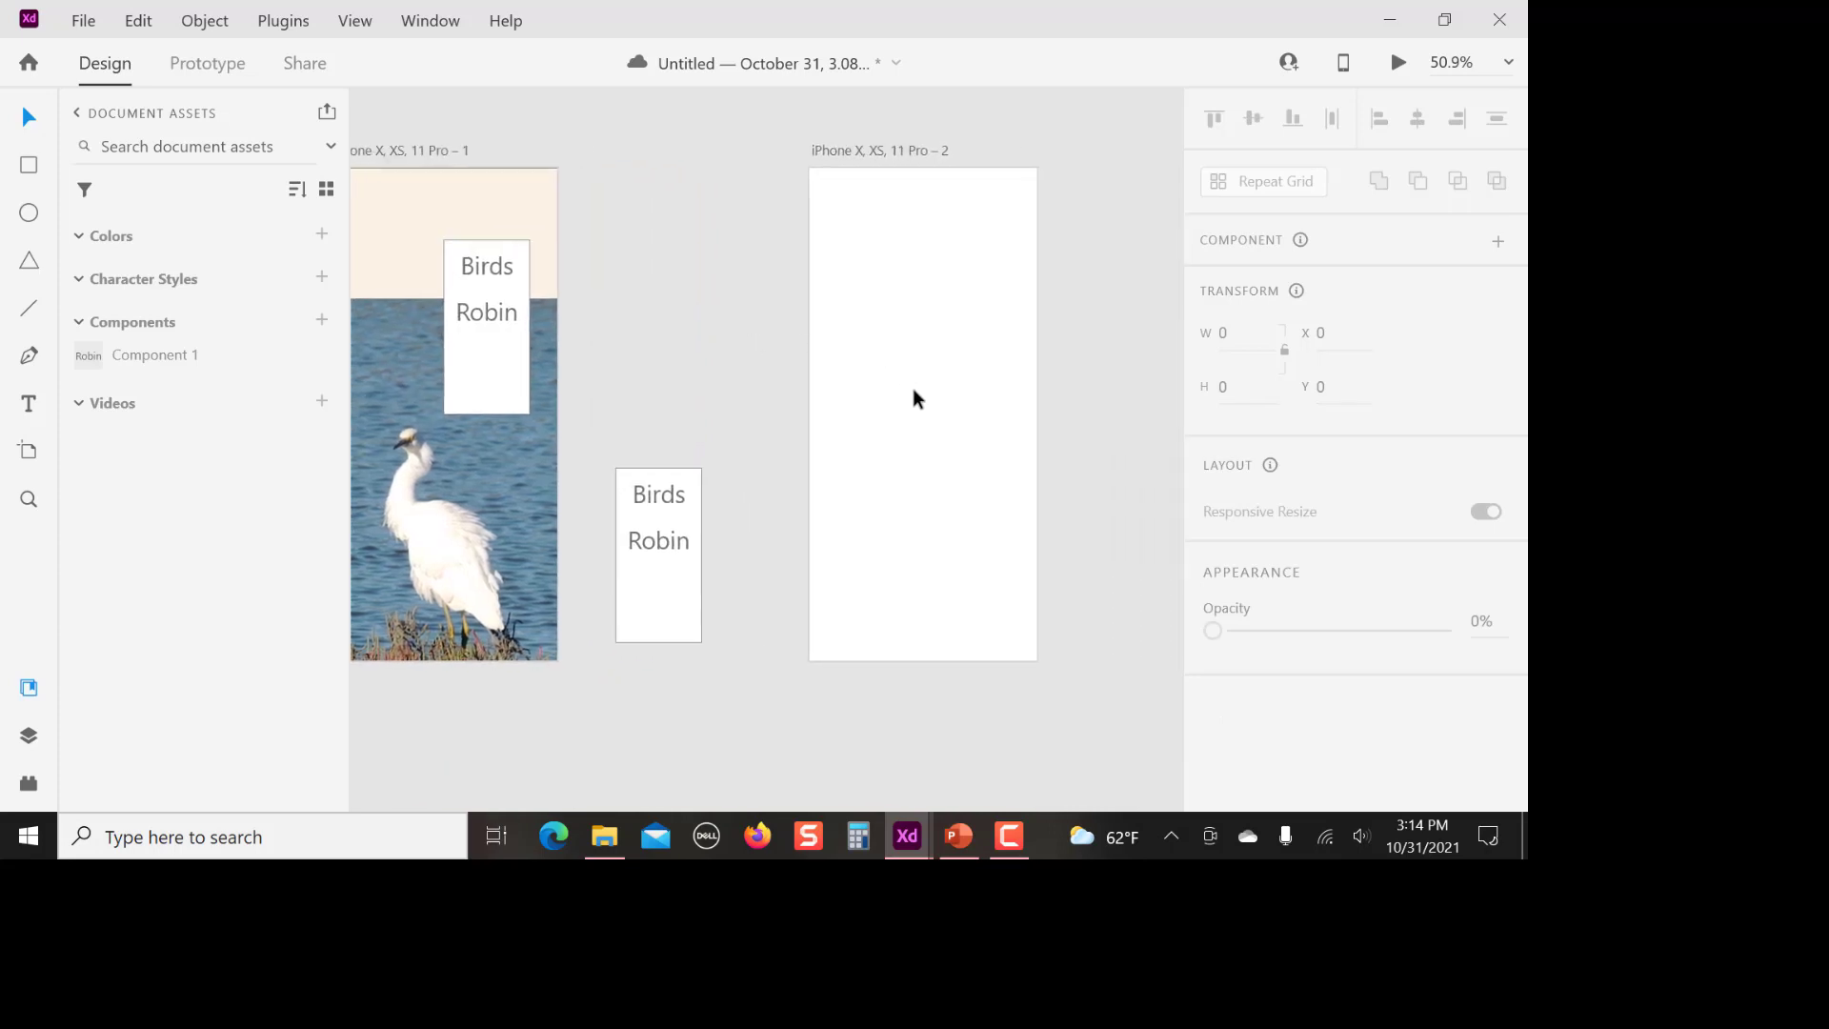
pyautogui.click(86, 26)
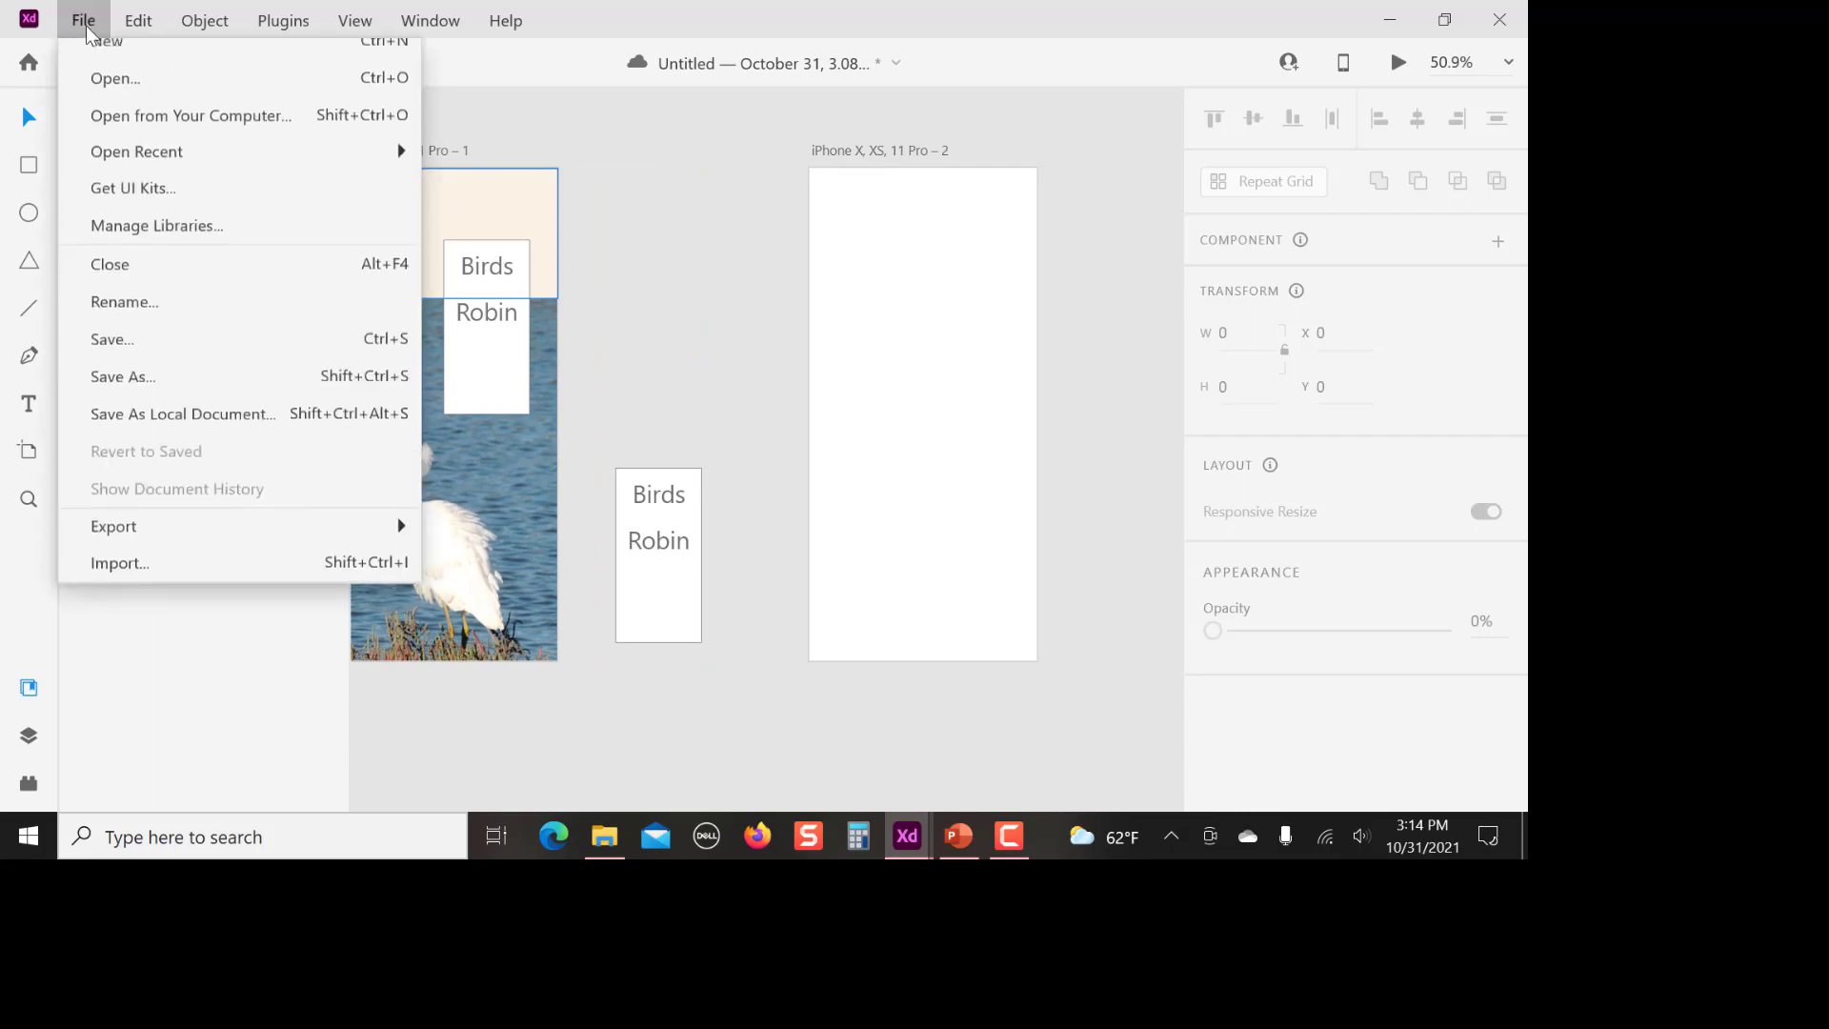
pyautogui.click(141, 581)
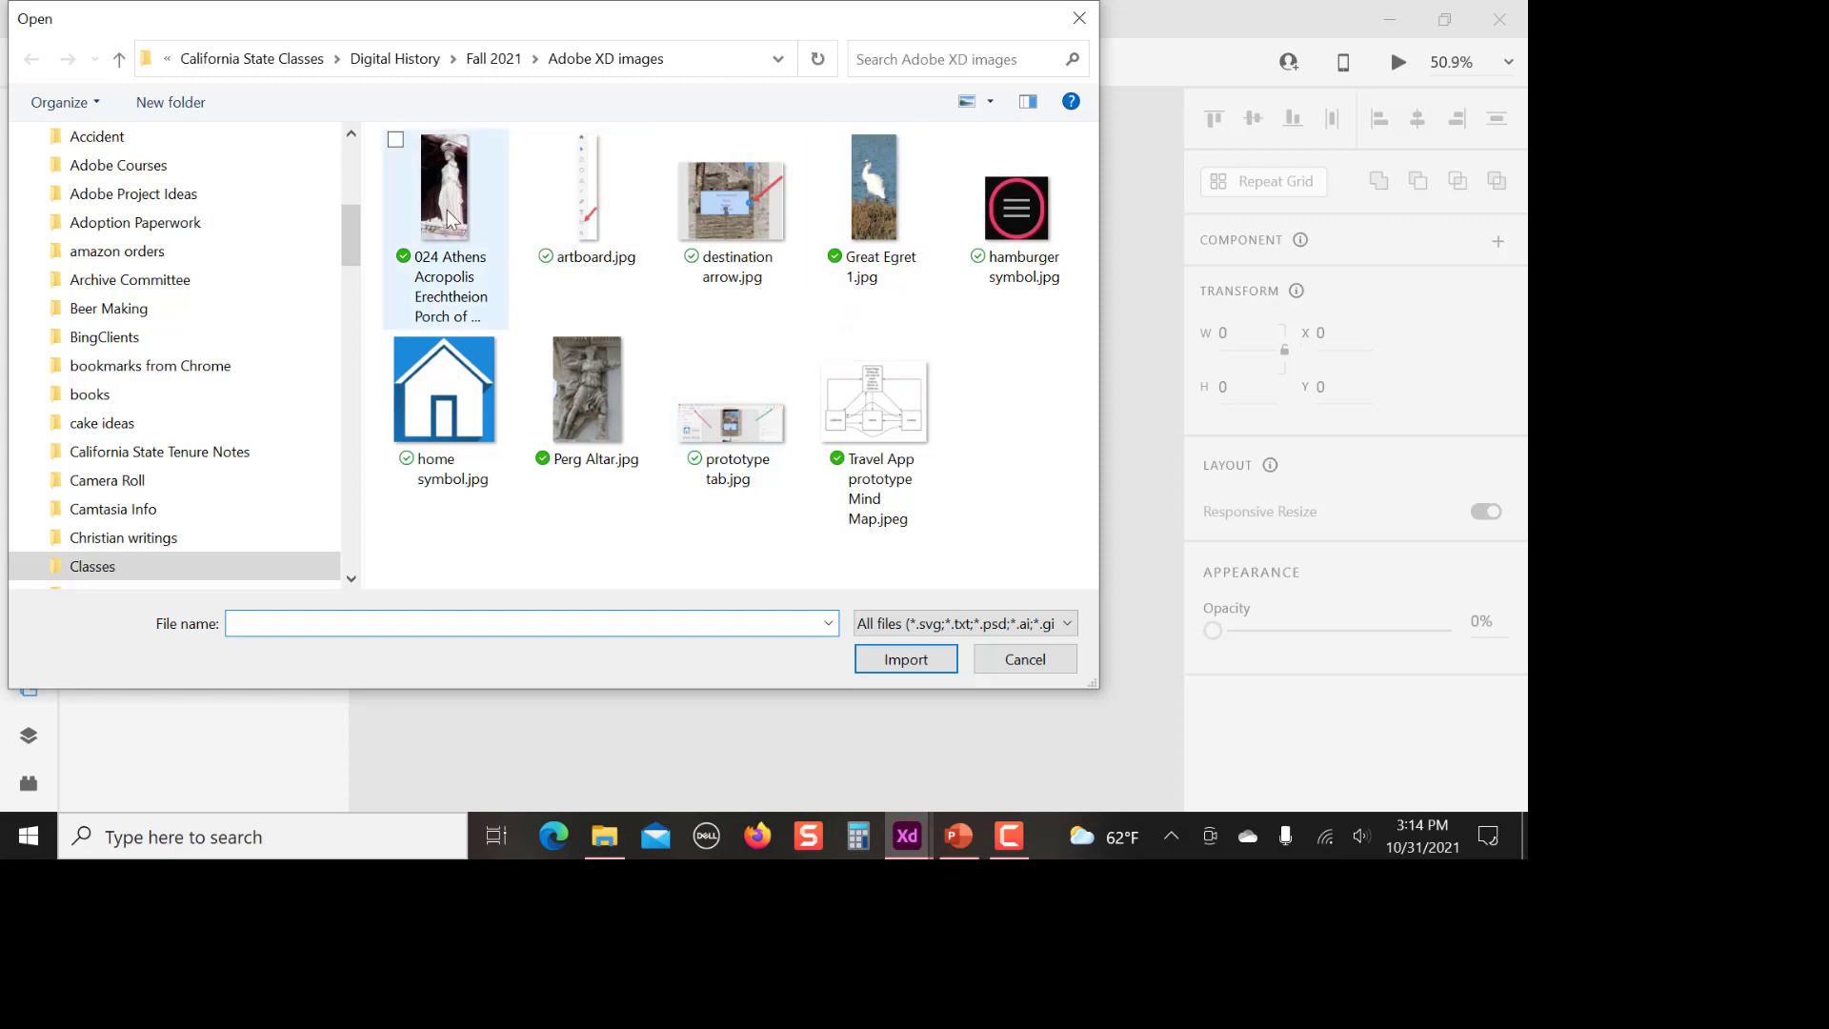
pyautogui.click(587, 390)
pyautogui.click(906, 660)
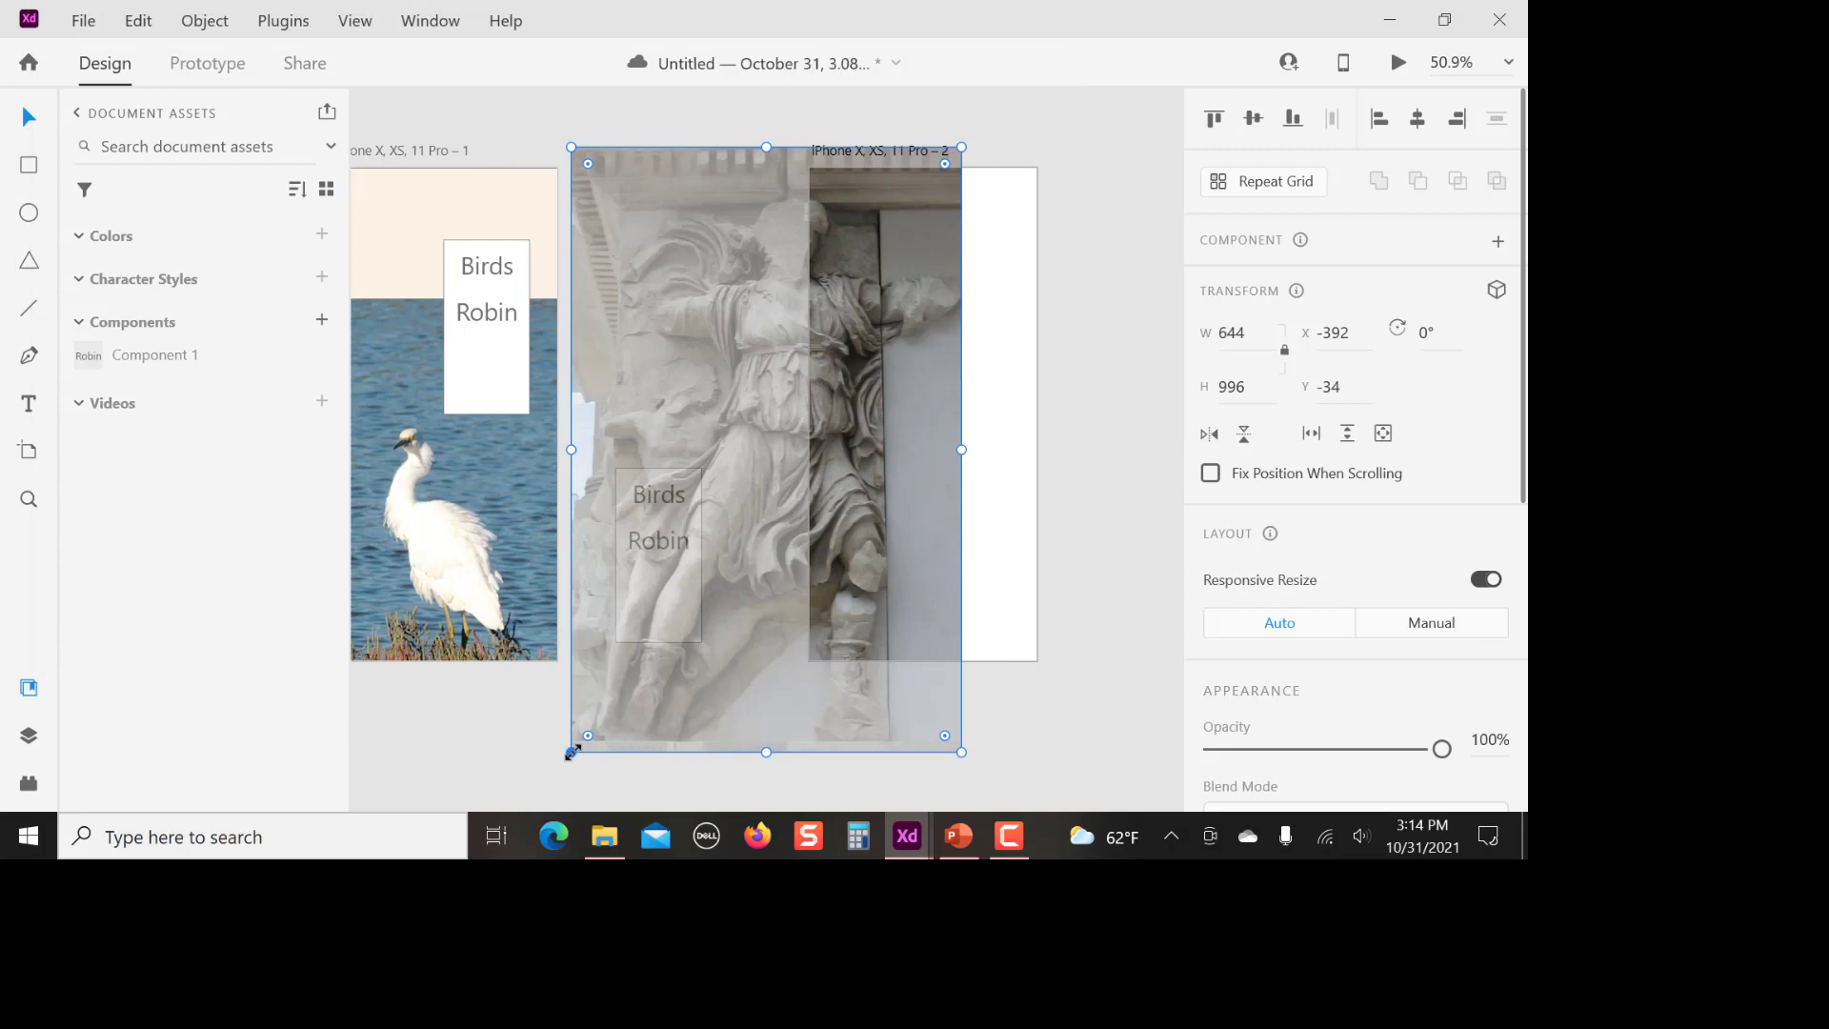
# Scale the altar photo to the width of the second artboard and place it against that artboard's lower edge
pyautogui.moveTo(573, 752); pyautogui.dragTo(791, 625)
pyautogui.moveTo(906, 465); pyautogui.dragTo(809, 684)
pyautogui.moveTo(912, 577); pyautogui.dragTo(931, 532)
pyautogui.moveTo(825, 639); pyautogui.dragTo(789, 682)
pyautogui.moveTo(905, 571); pyautogui.dragTo(920, 545)
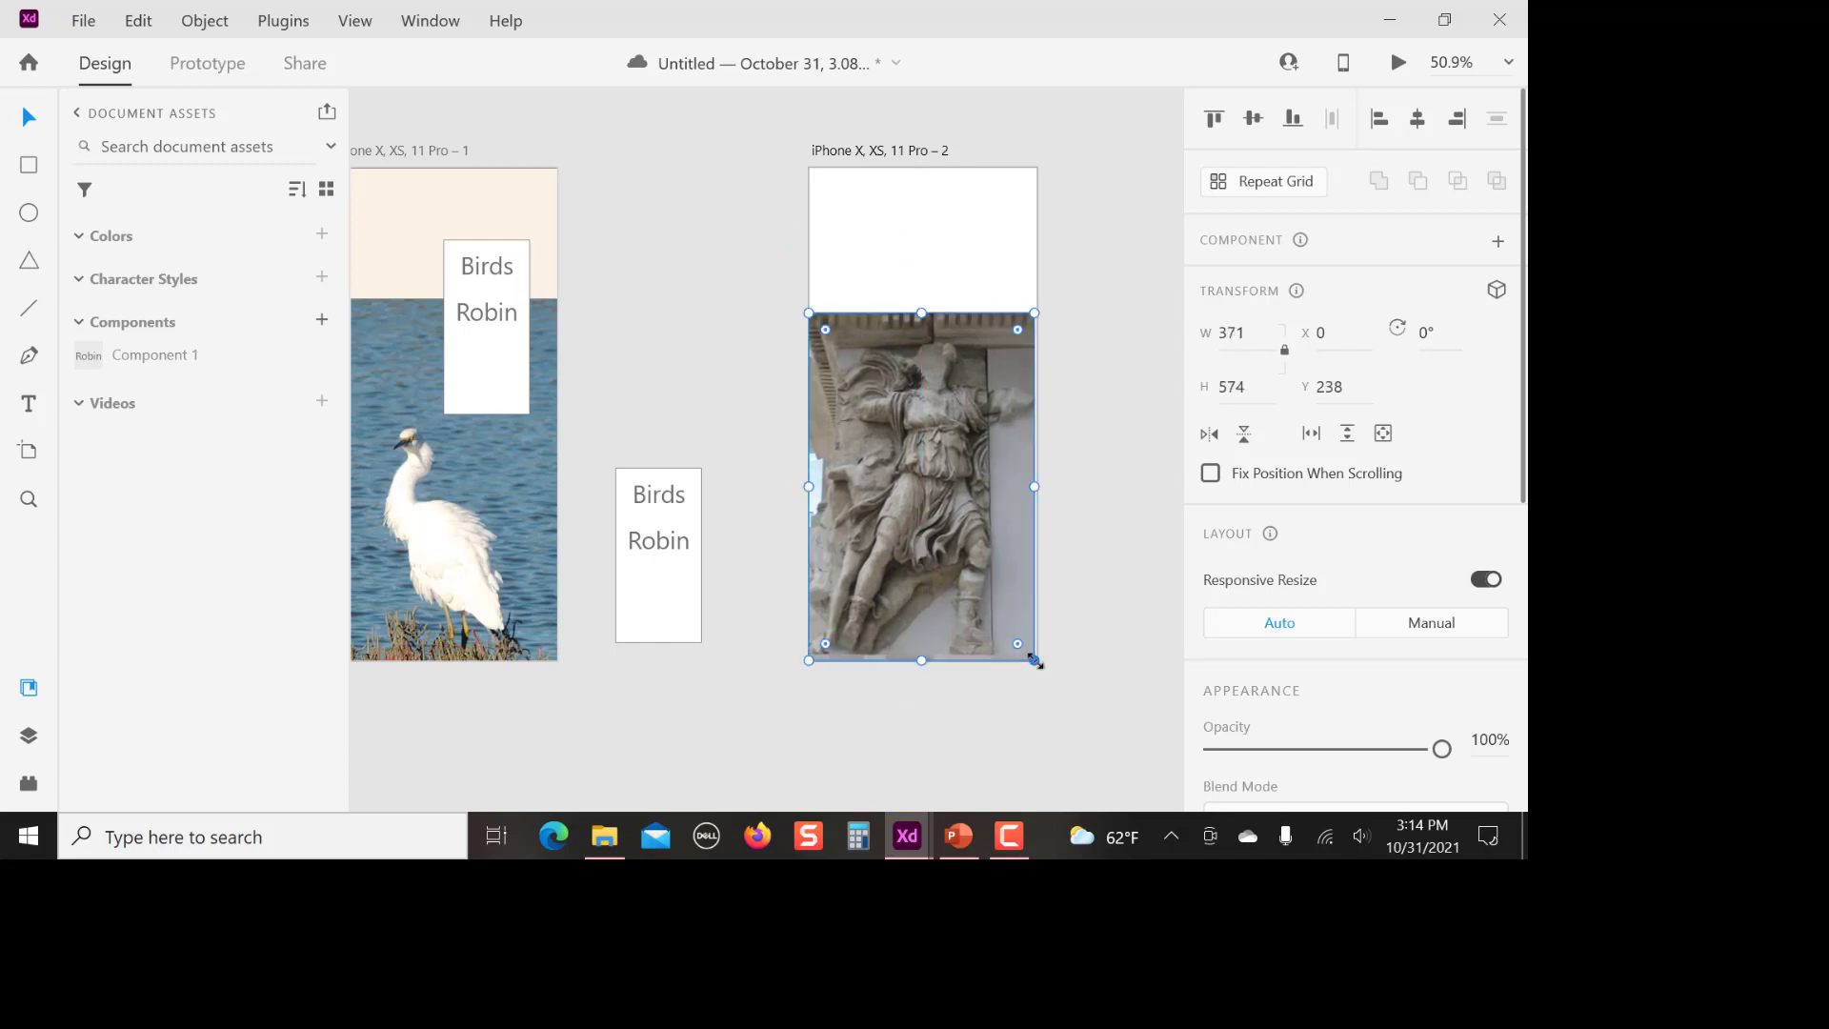
pyautogui.moveTo(1034, 660); pyautogui.dragTo(1038, 665)
pyautogui.click(964, 717)
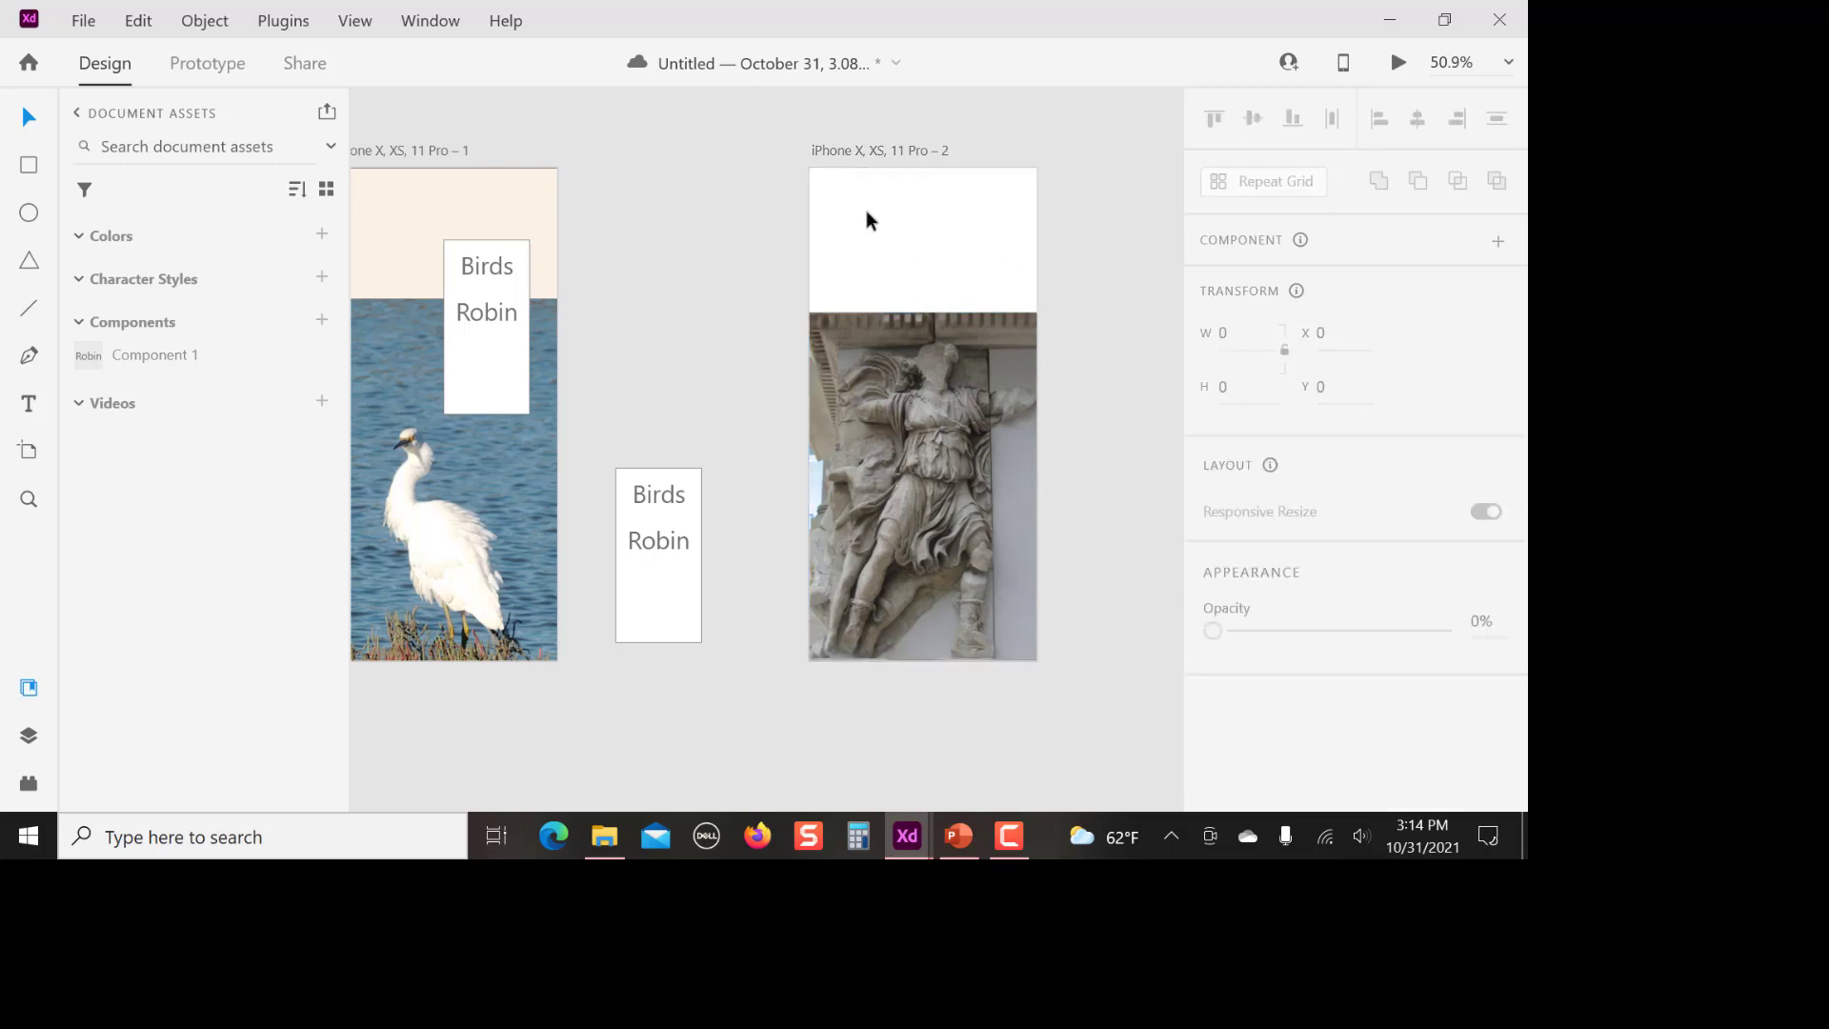
# Draw a 375 by 238 rectangle over the second artboard's blank upper area and fill it with pale blue sampled from the photo's sky
pyautogui.click(29, 164)
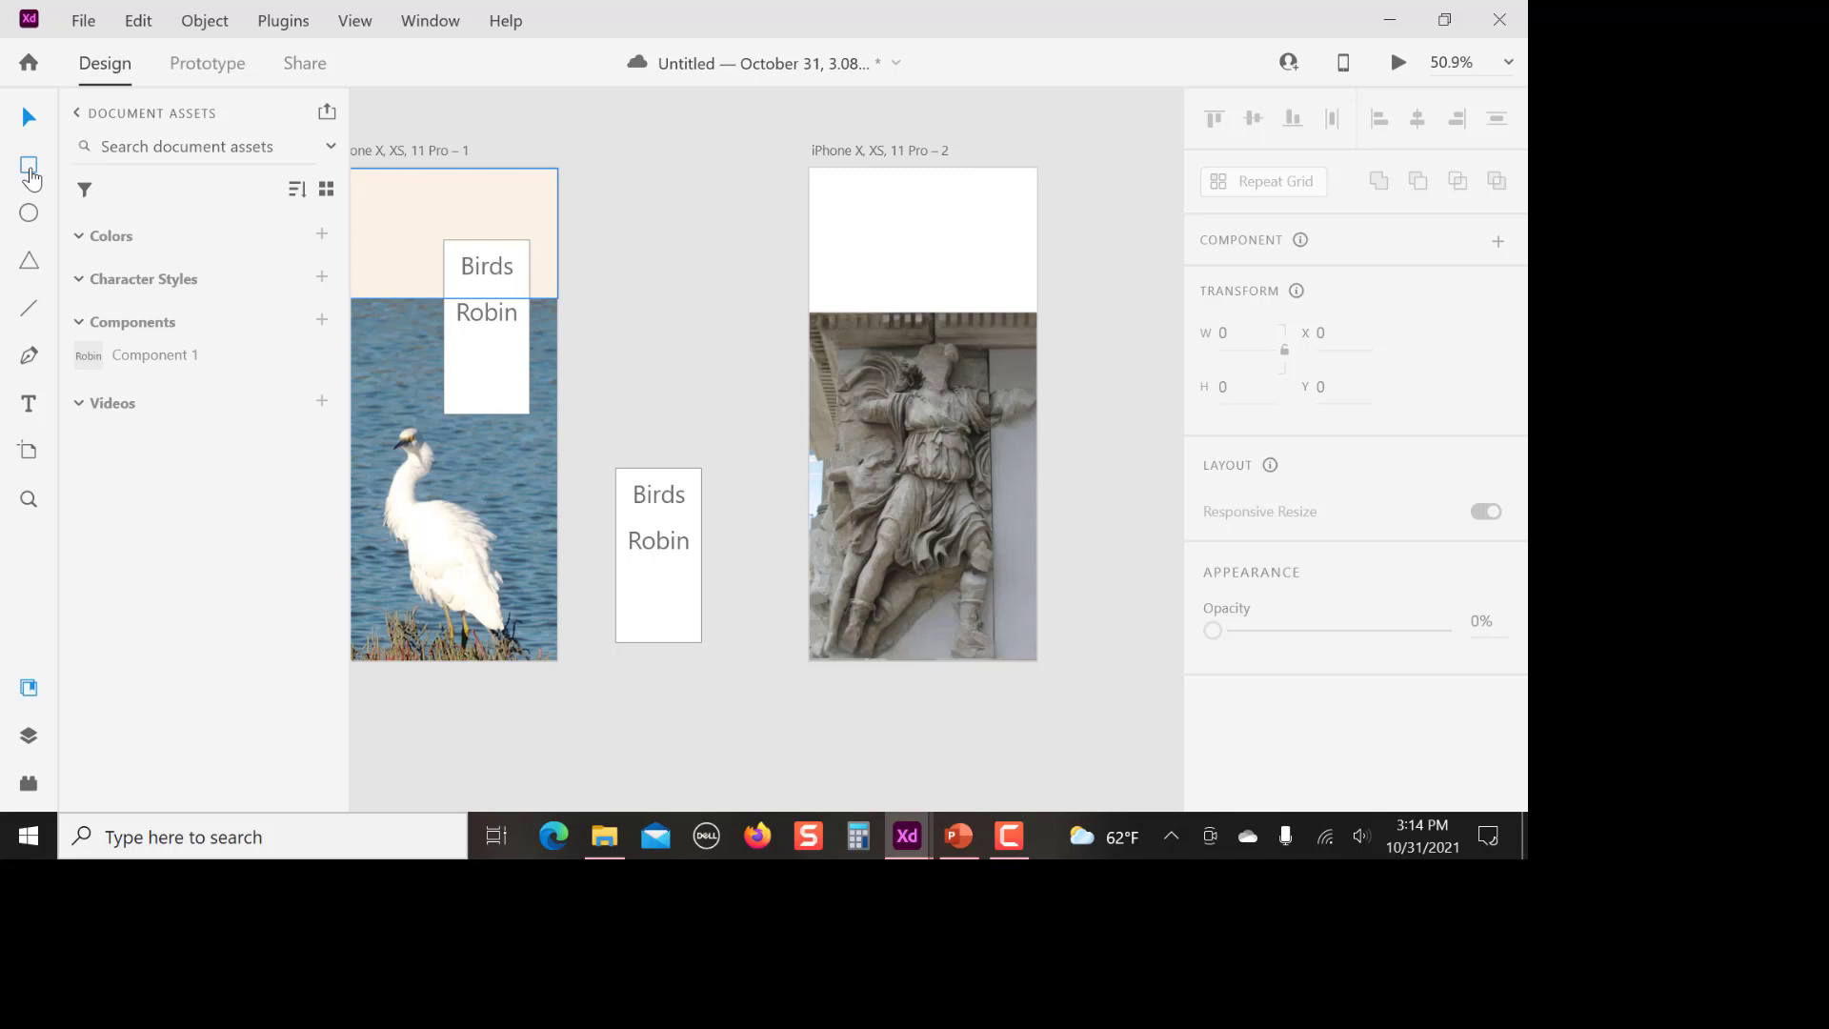
pyautogui.moveTo(811, 170); pyautogui.dragTo(1040, 312)
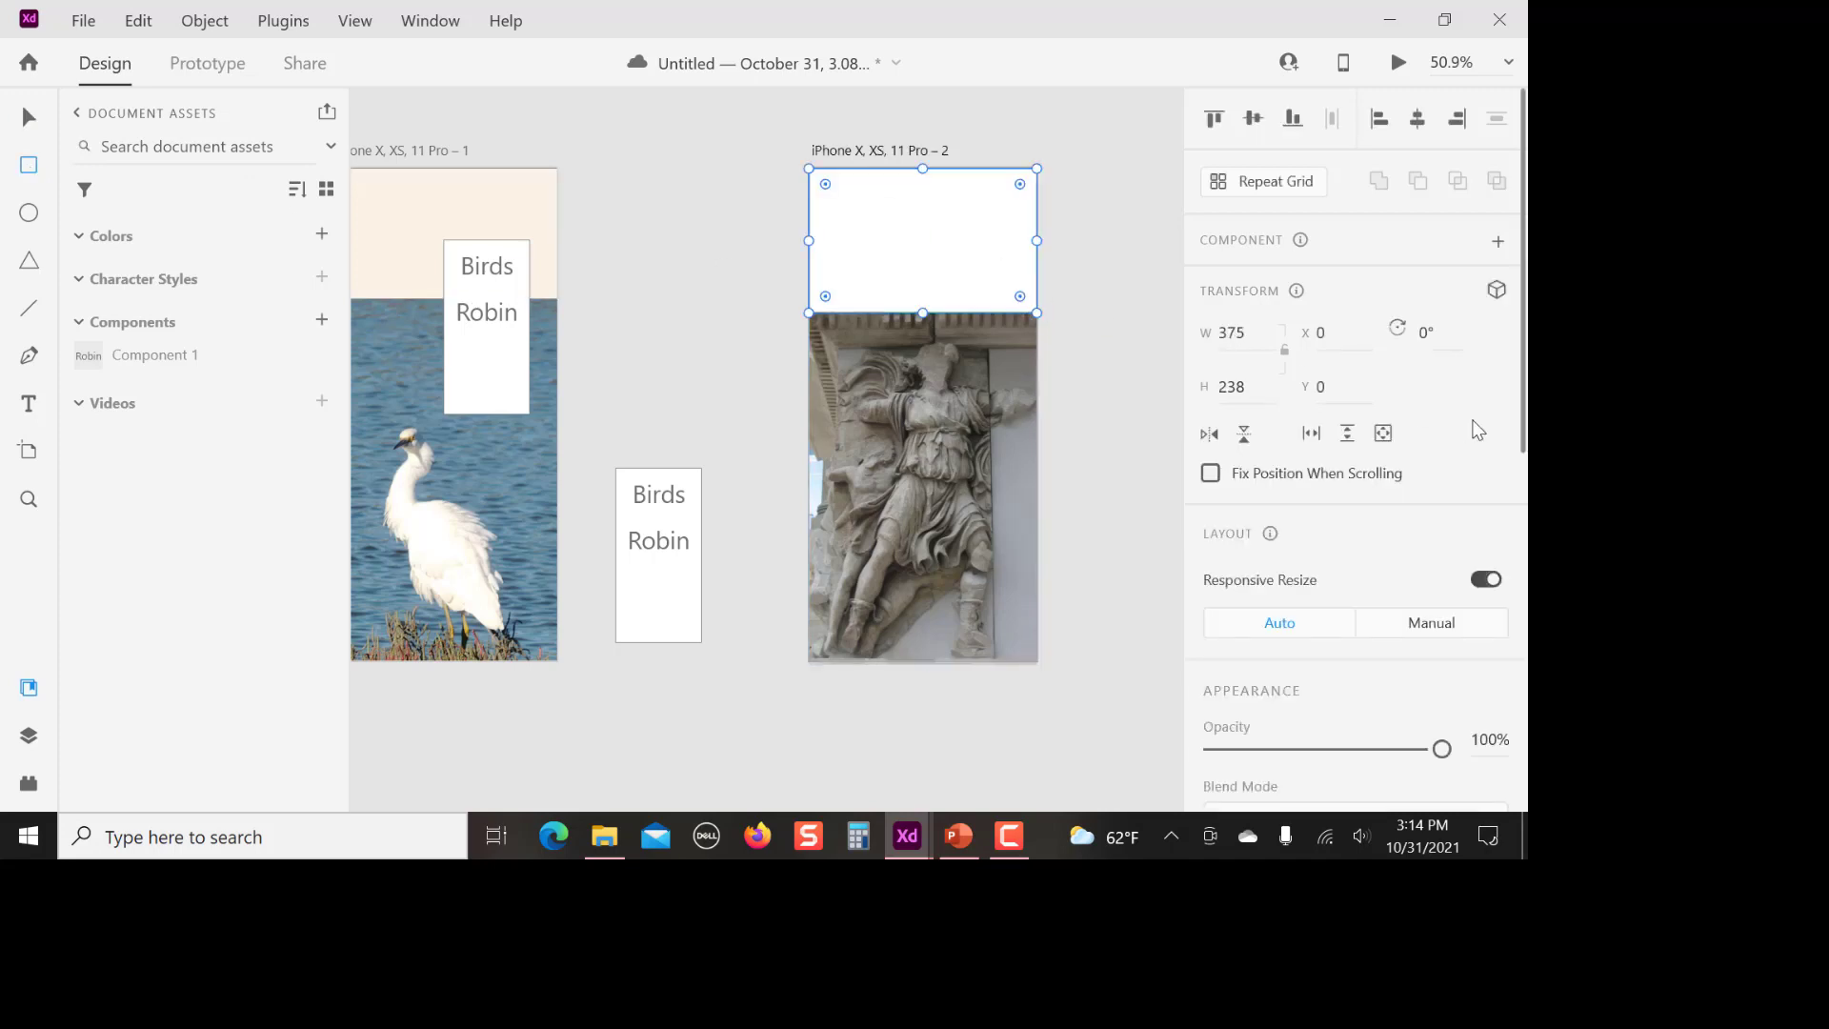
pyautogui.scroll(-6, 1425, 588)
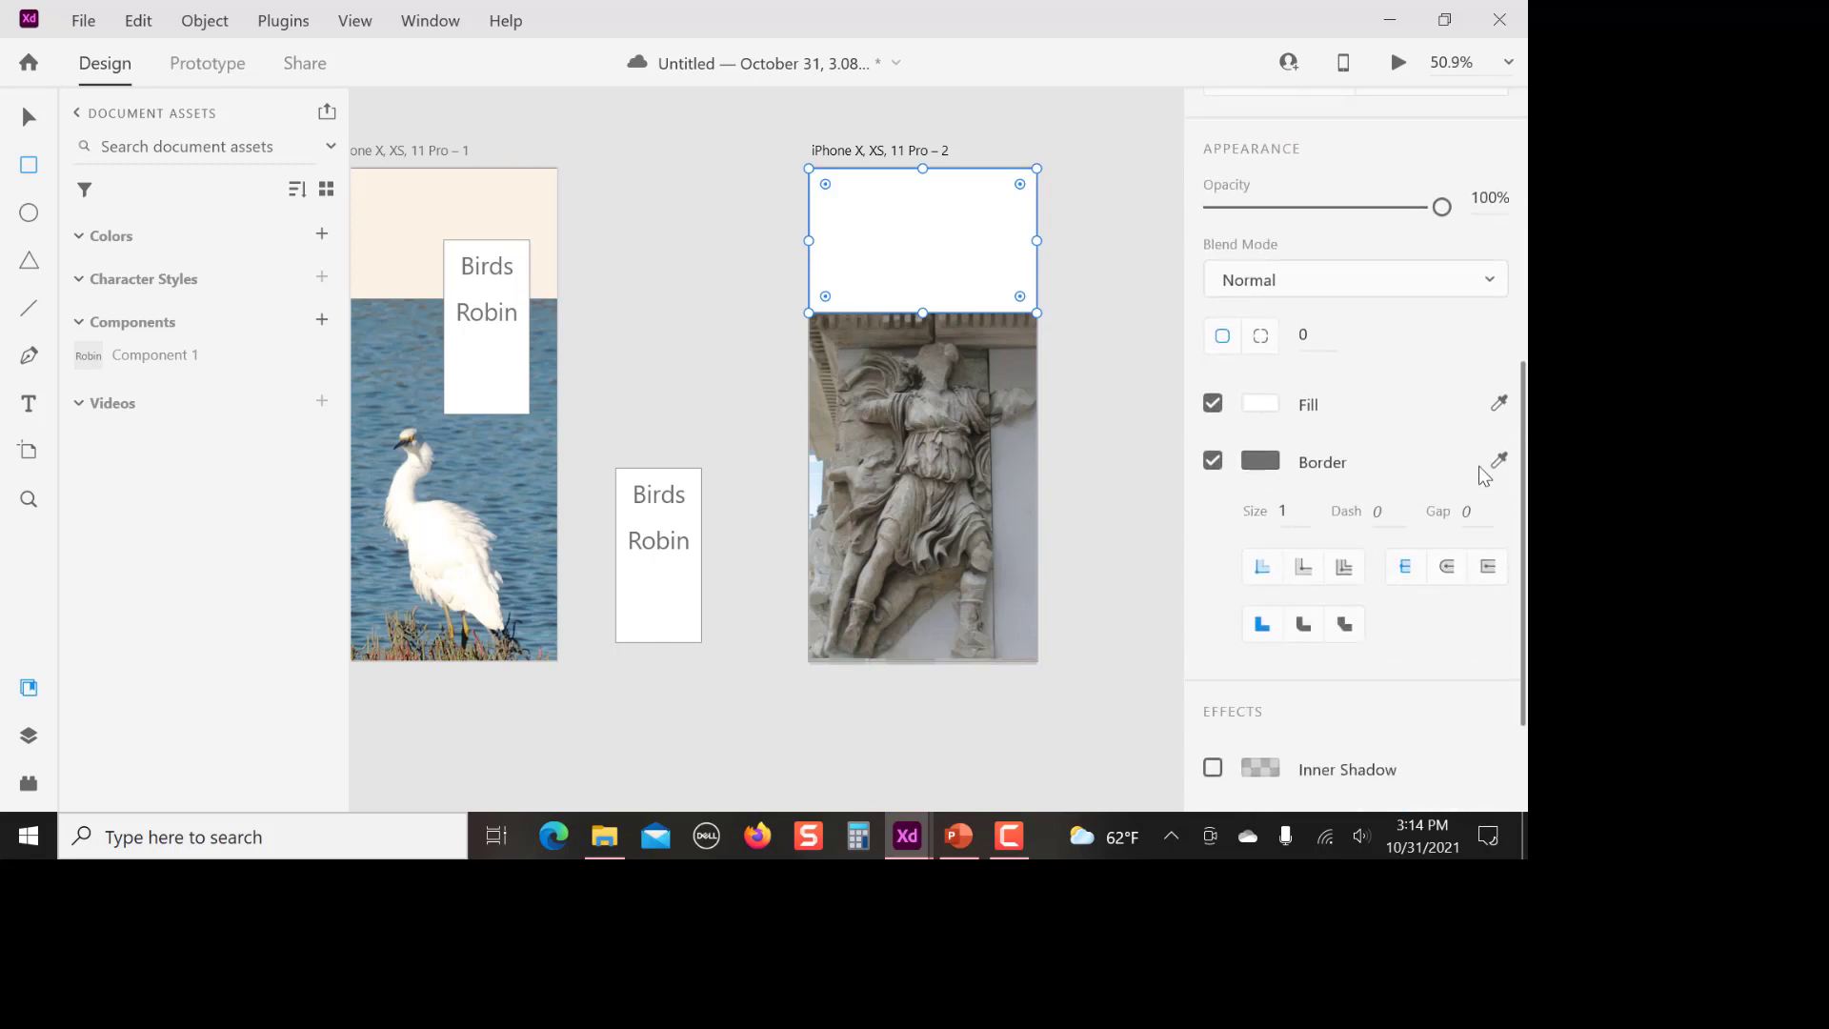
pyautogui.click(1500, 406)
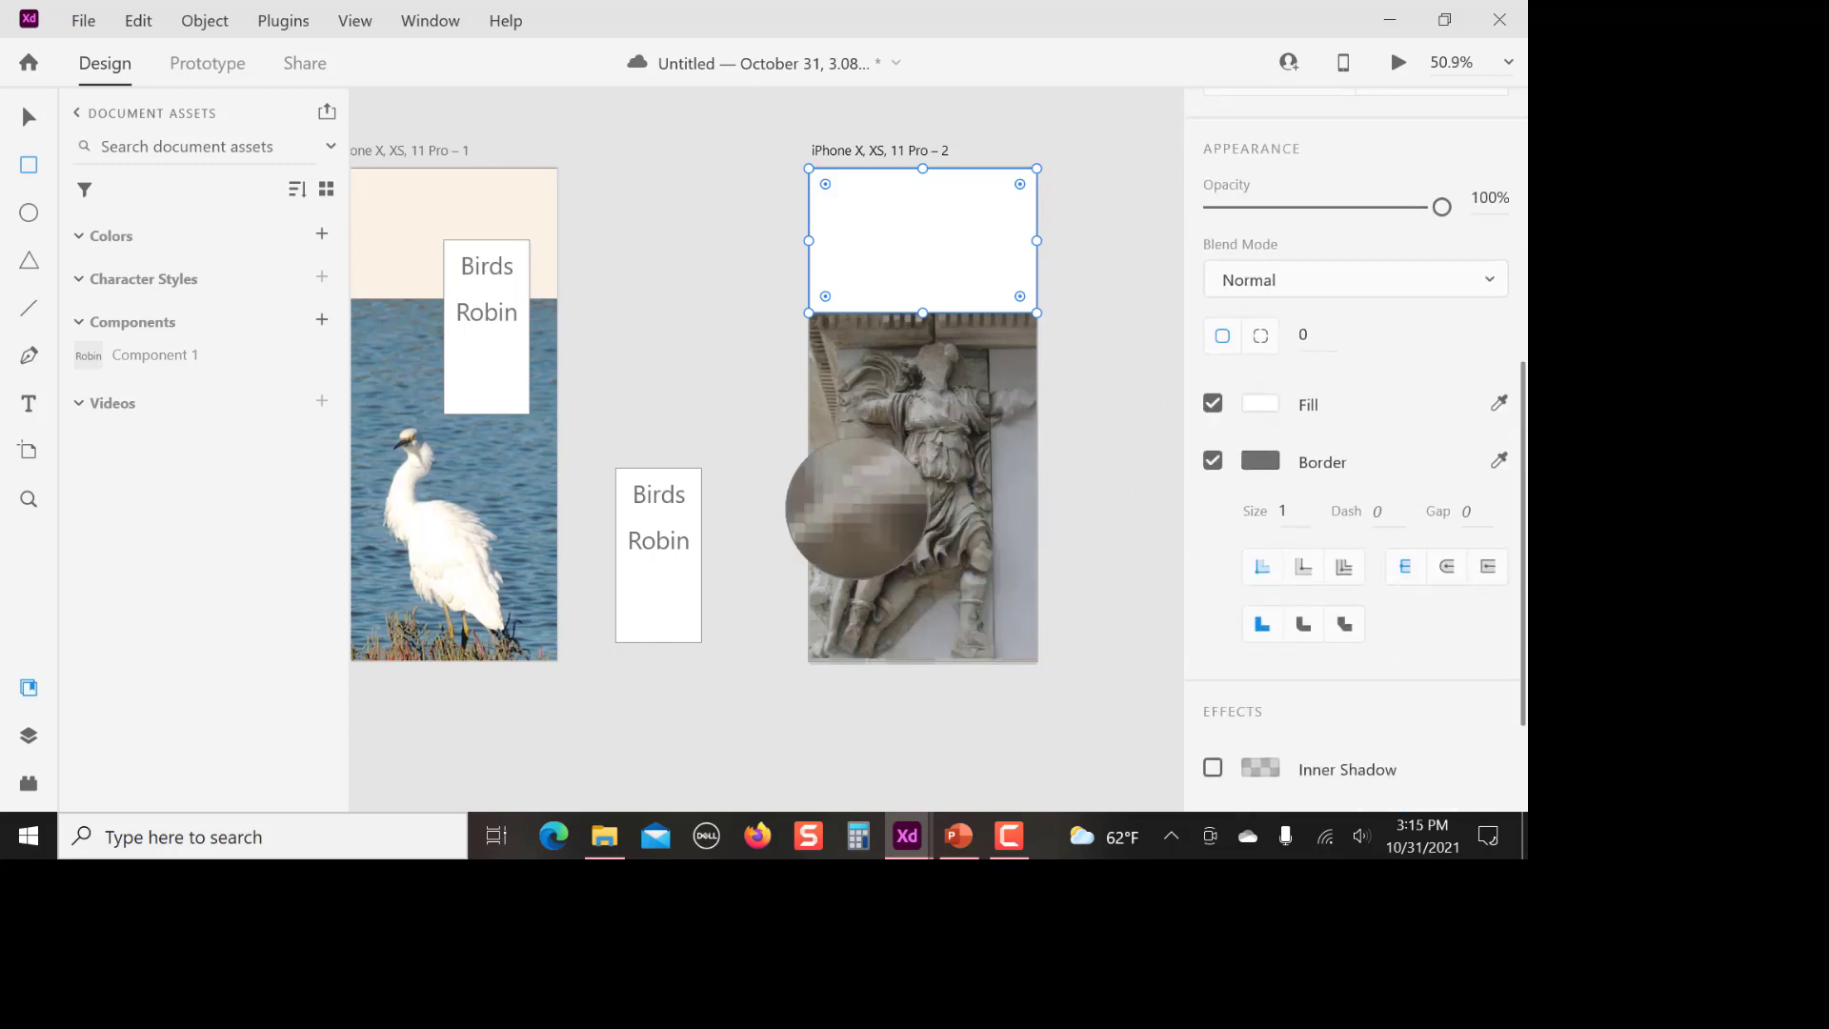
pyautogui.click(812, 480)
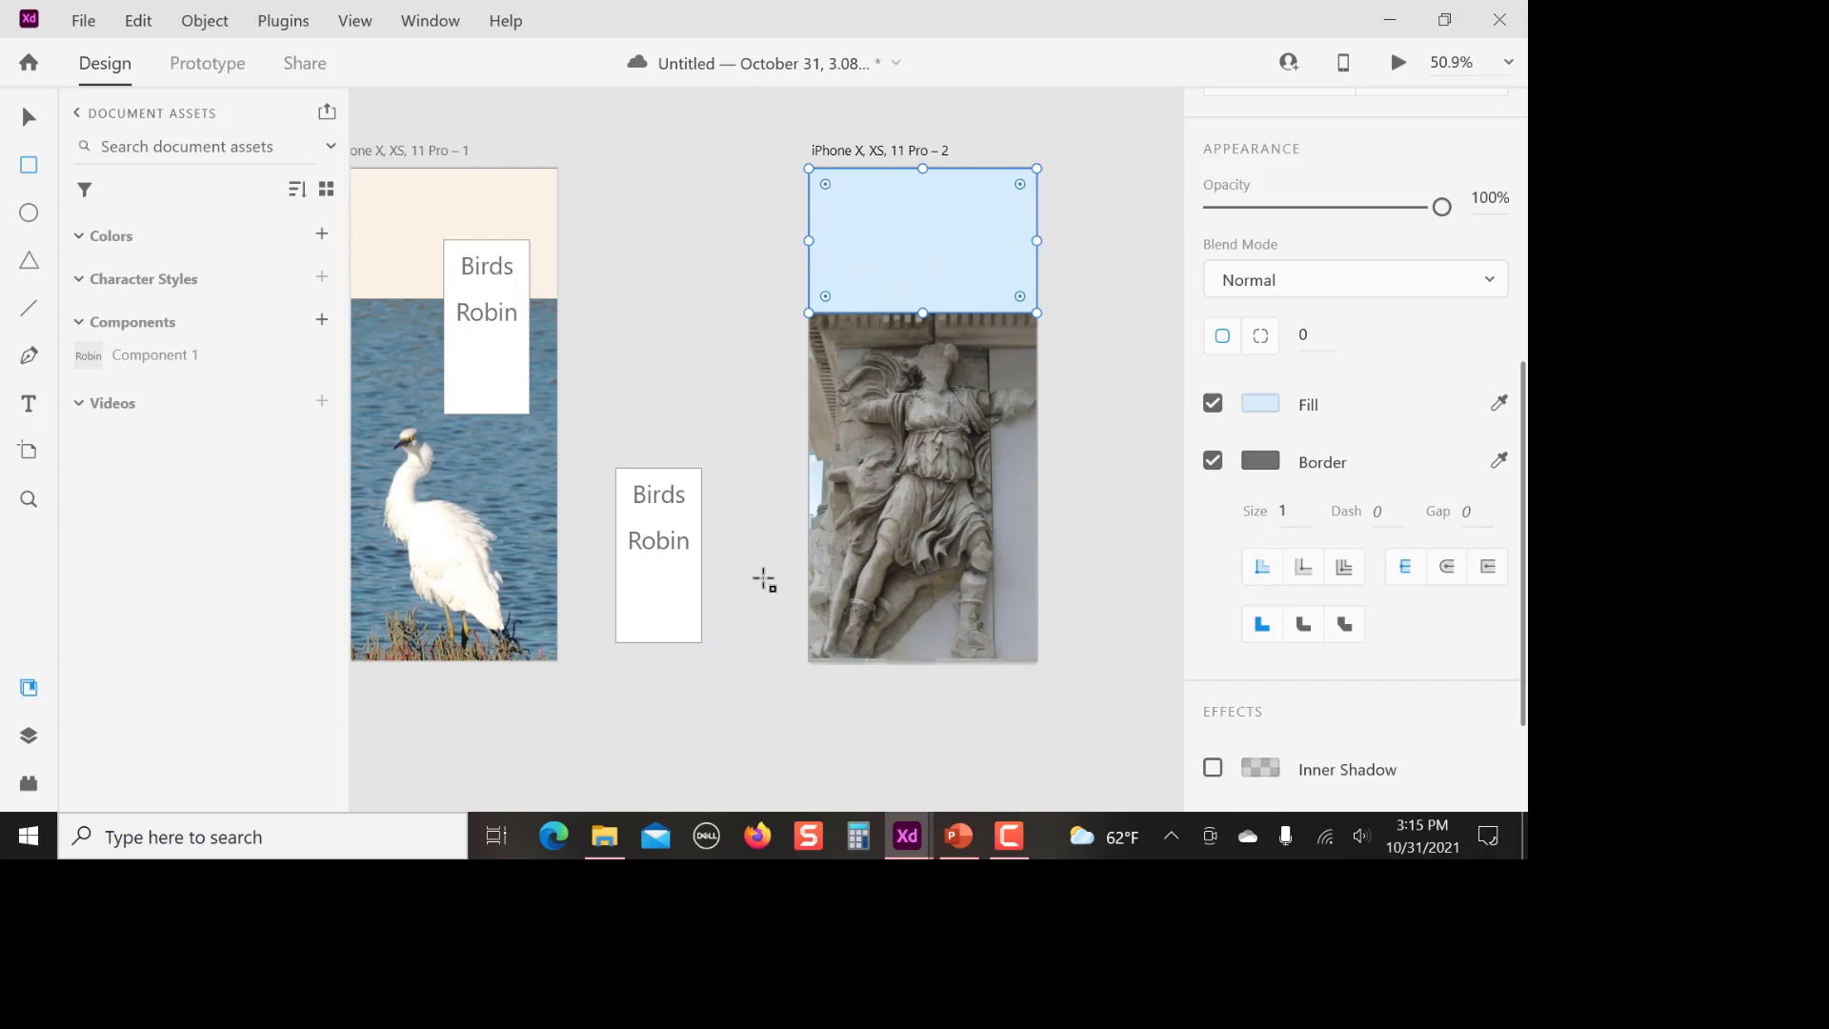
# Move the menu copy onto the upper part of the second artboard, and raise the first artboard's menu to the same height at Y 51
pyautogui.click(29, 117)
pyautogui.moveTo(667, 587); pyautogui.dragTo(882, 334)
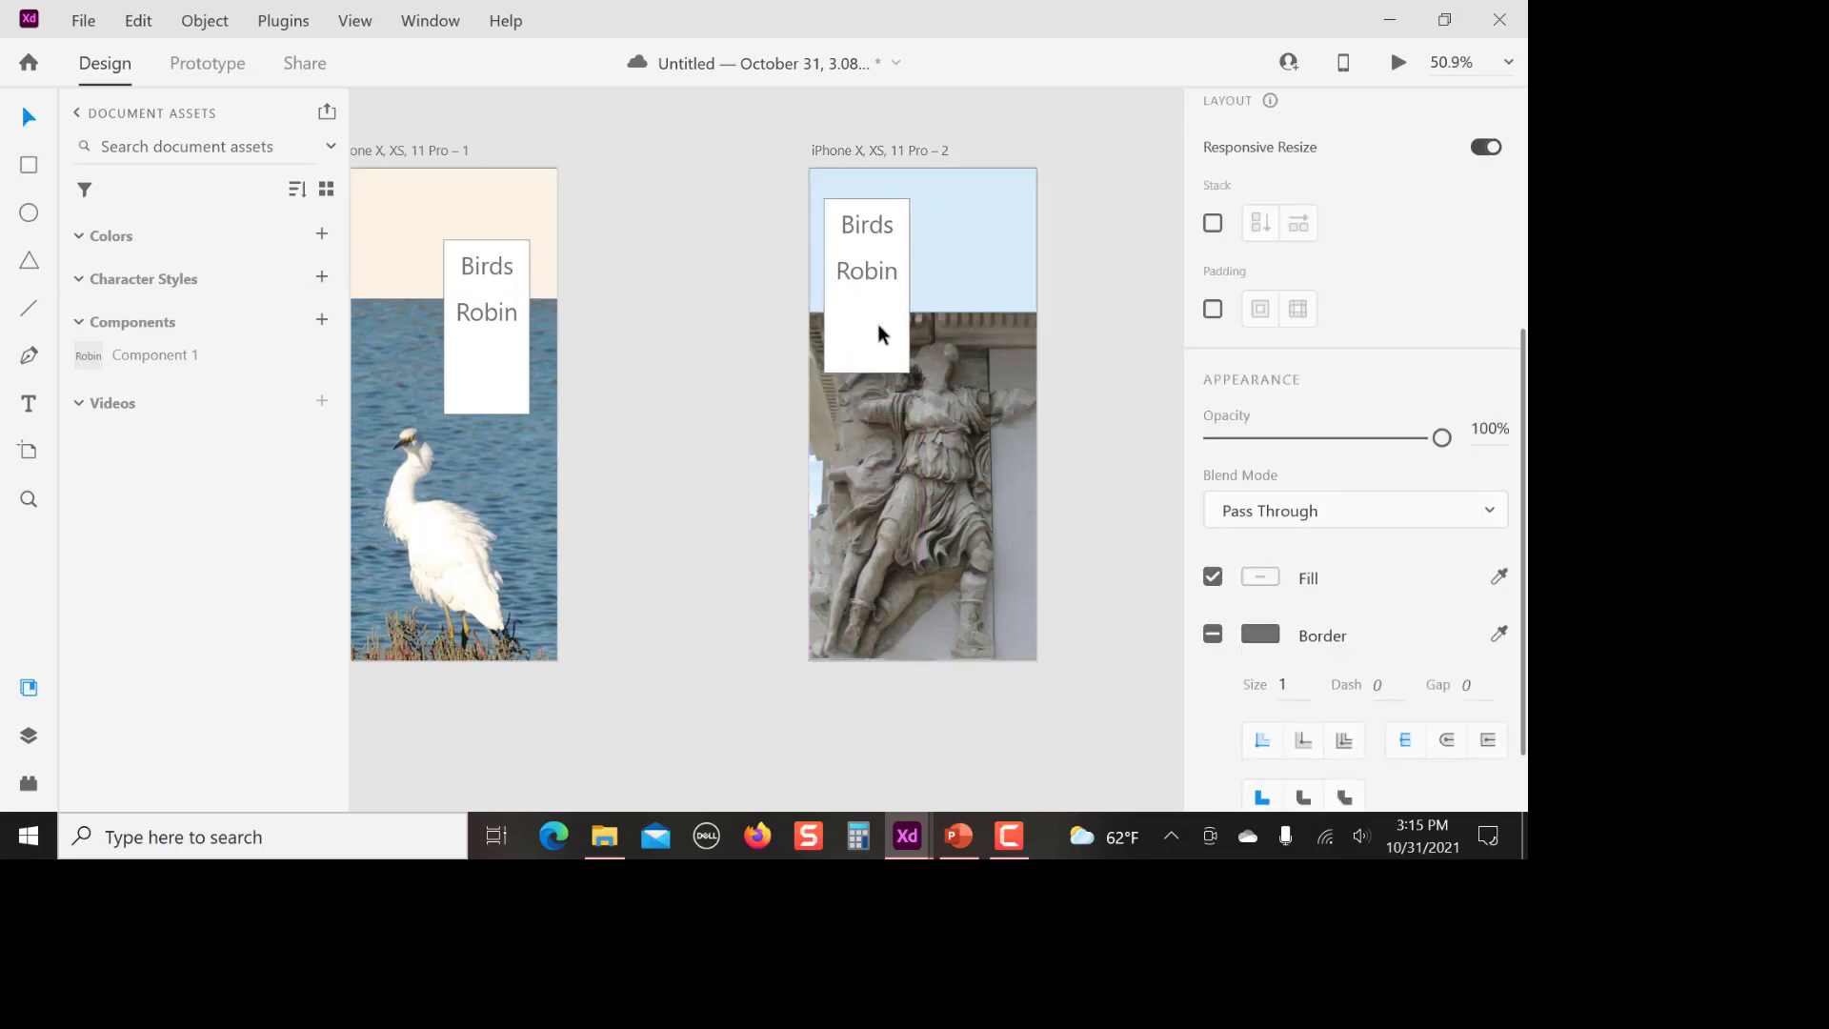
pyautogui.click(695, 531)
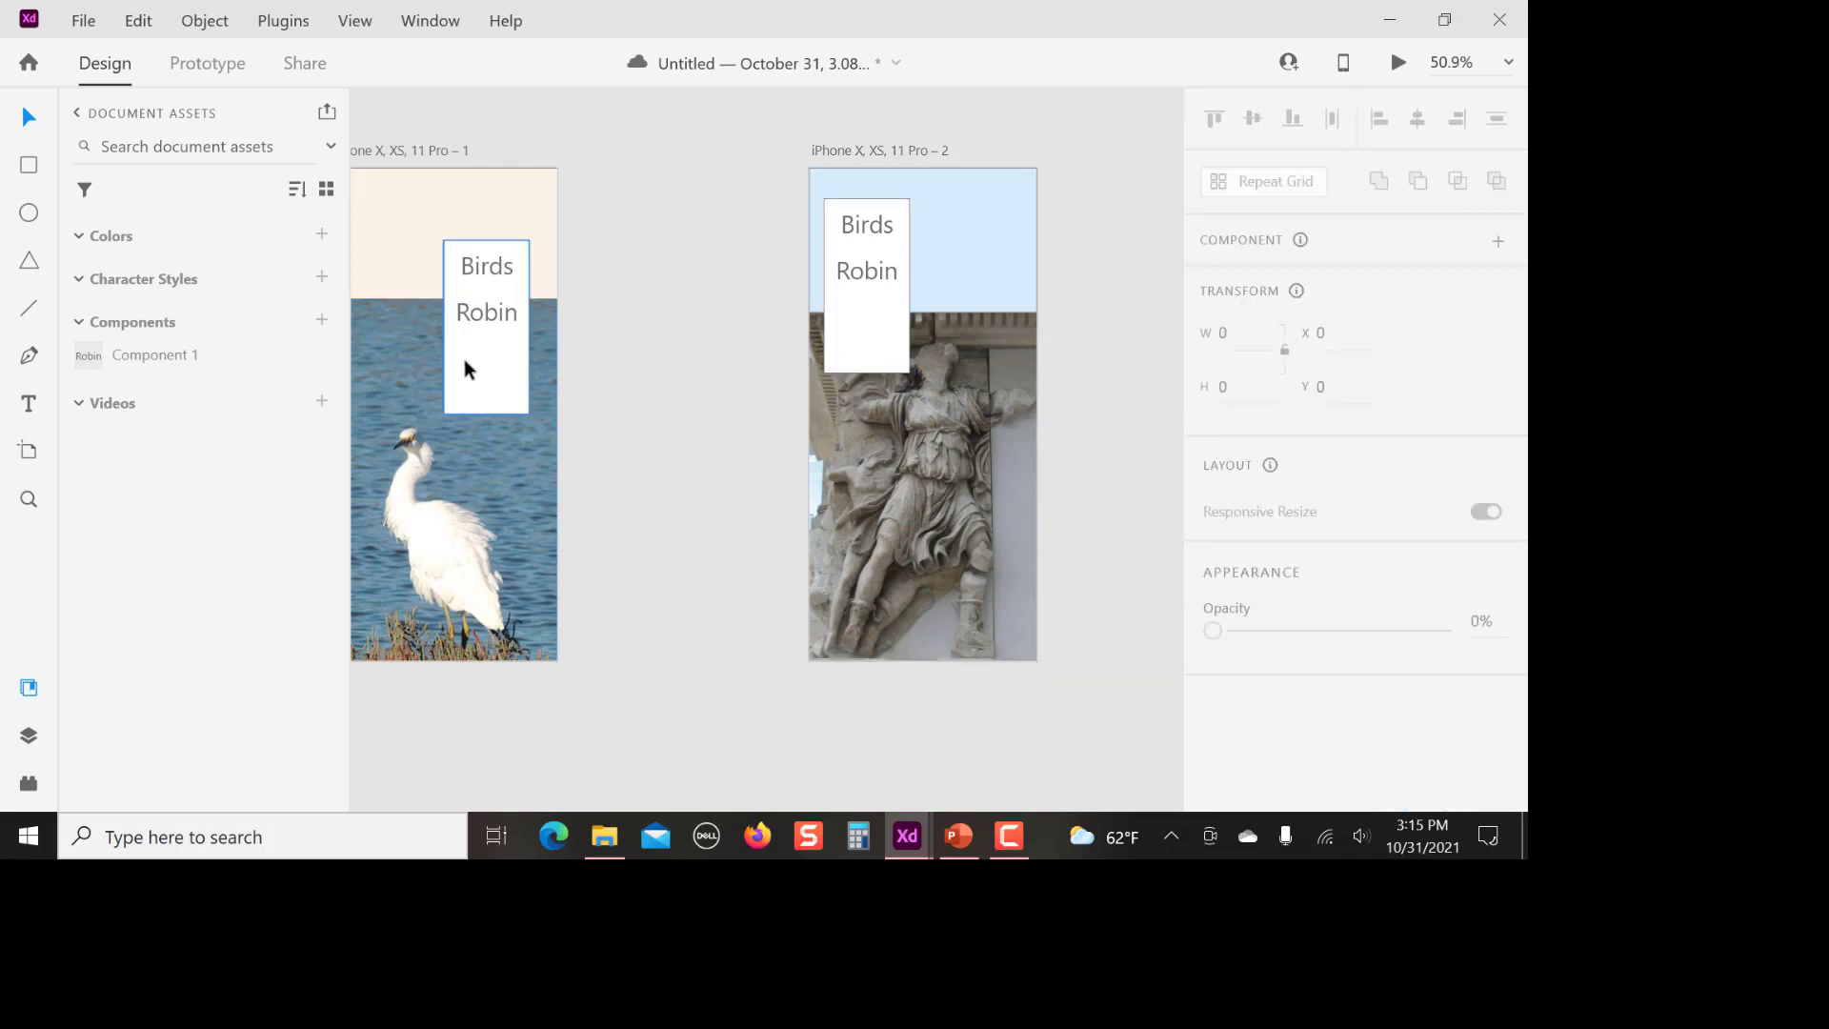
pyautogui.moveTo(484, 358); pyautogui.dragTo(489, 318)
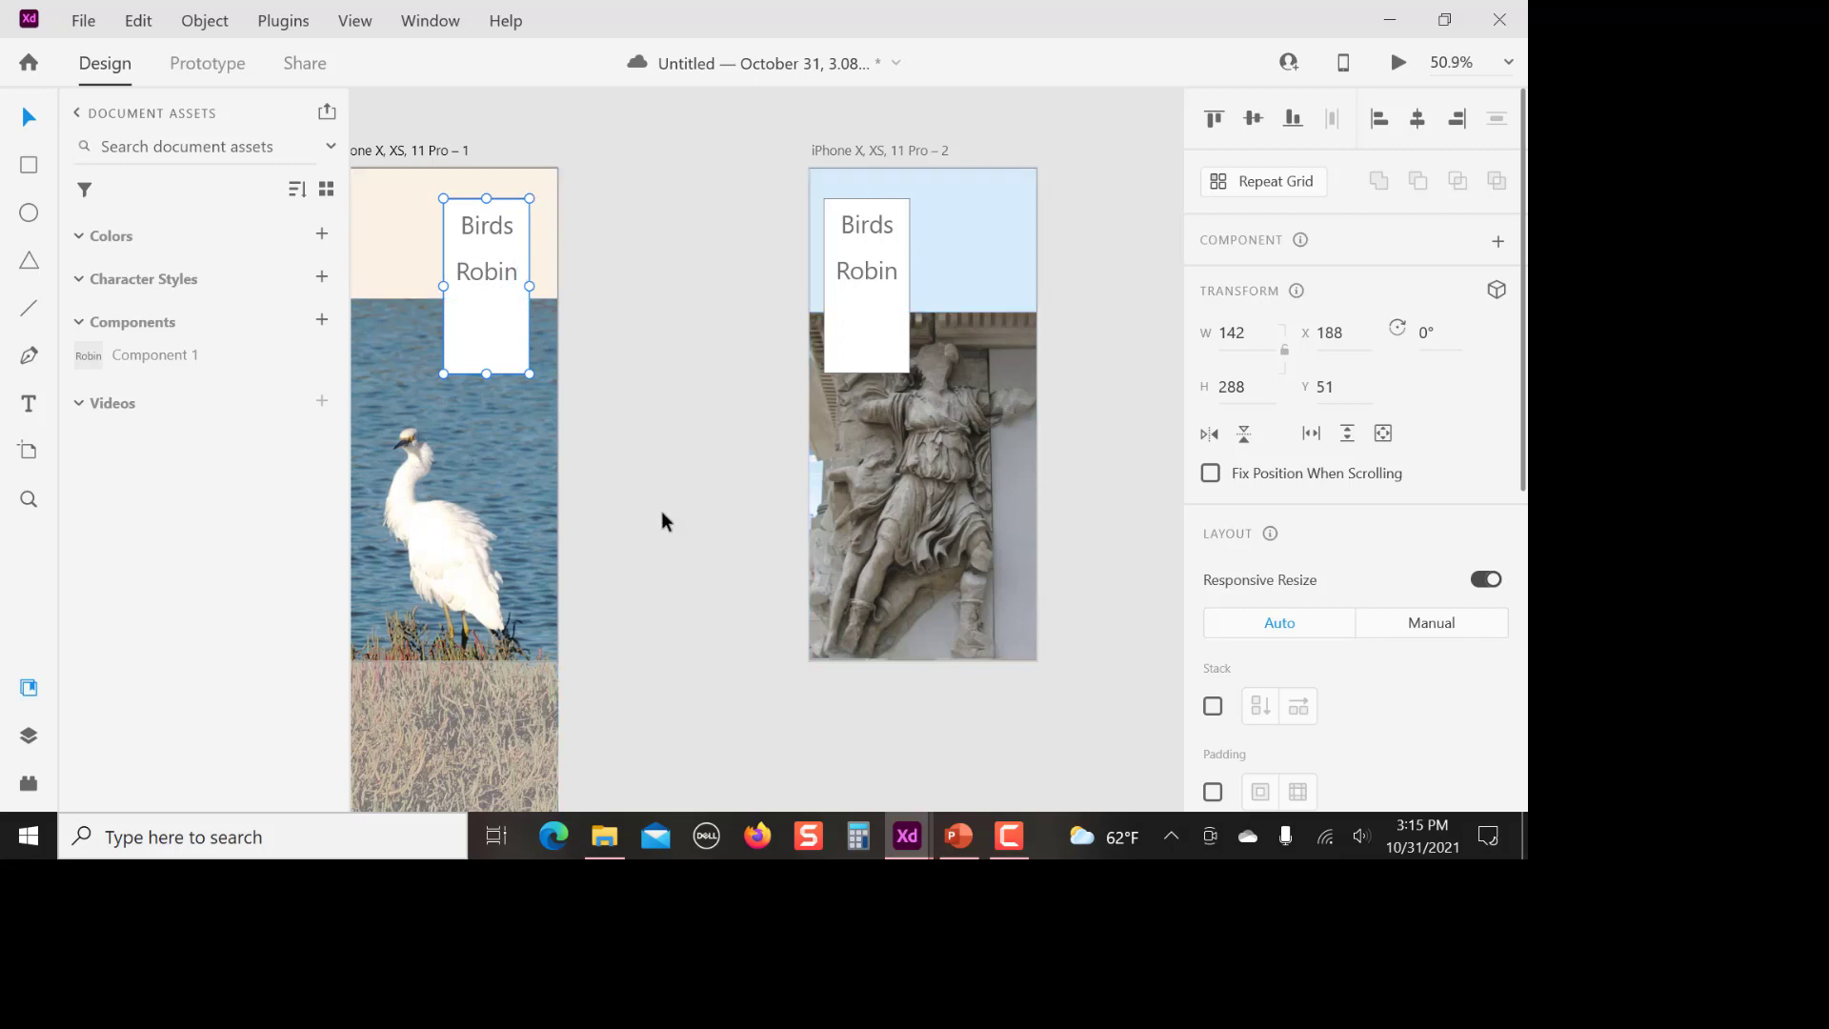
pyautogui.click(647, 543)
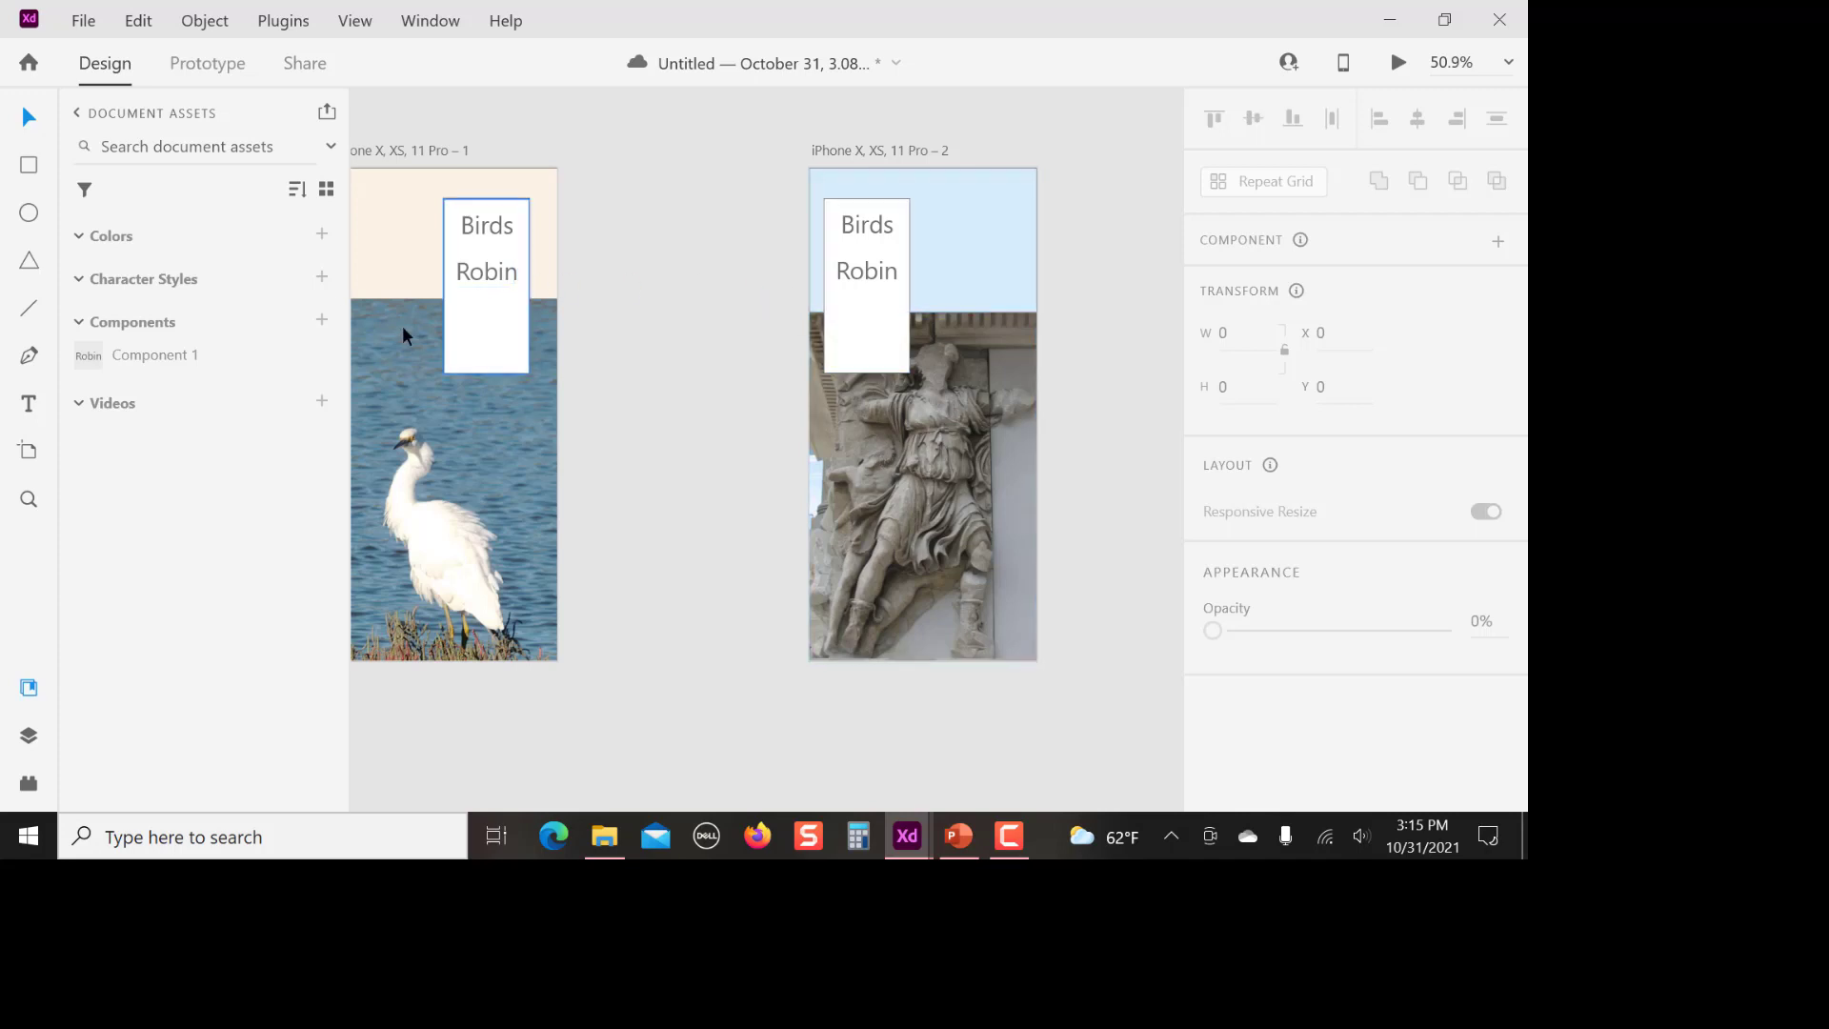
# Switch the document from Design to Prototype mode
pyautogui.click(219, 66)
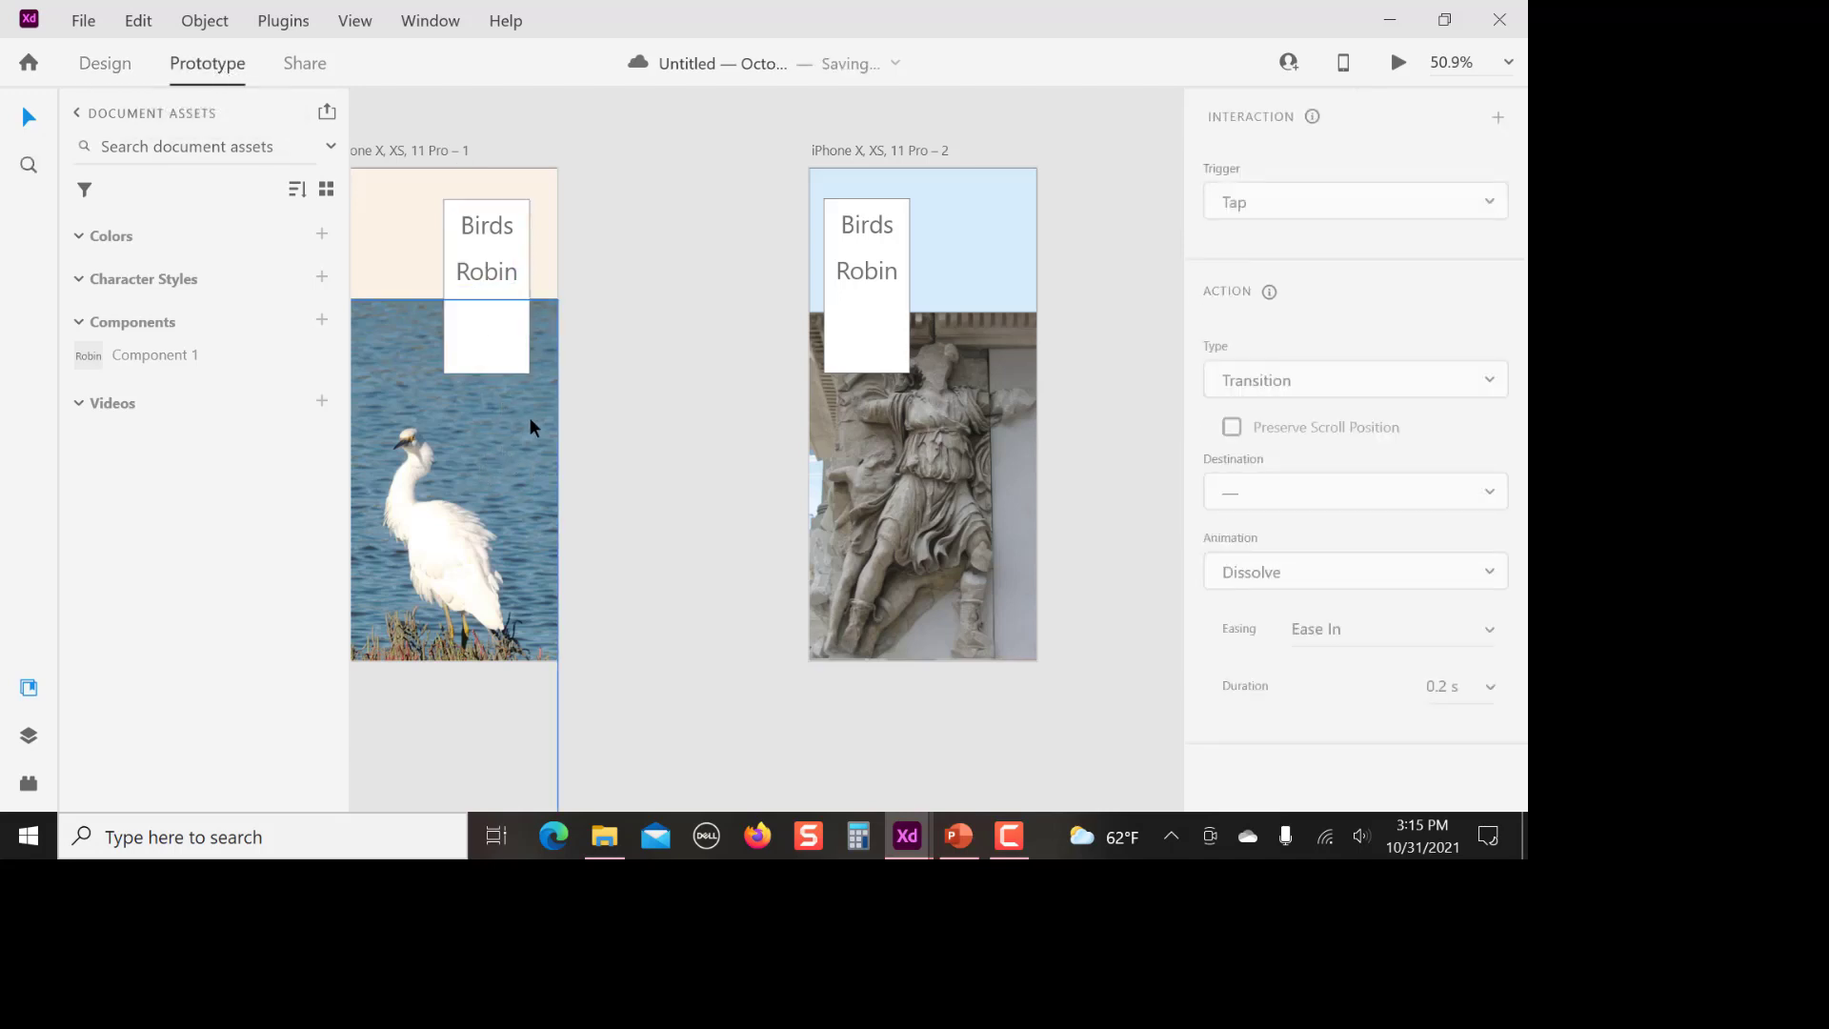
# Try a tap transition from the egret photo to the artboard iPhone X, XS, 11 Pro – 2, and delete the link
pyautogui.click(503, 459)
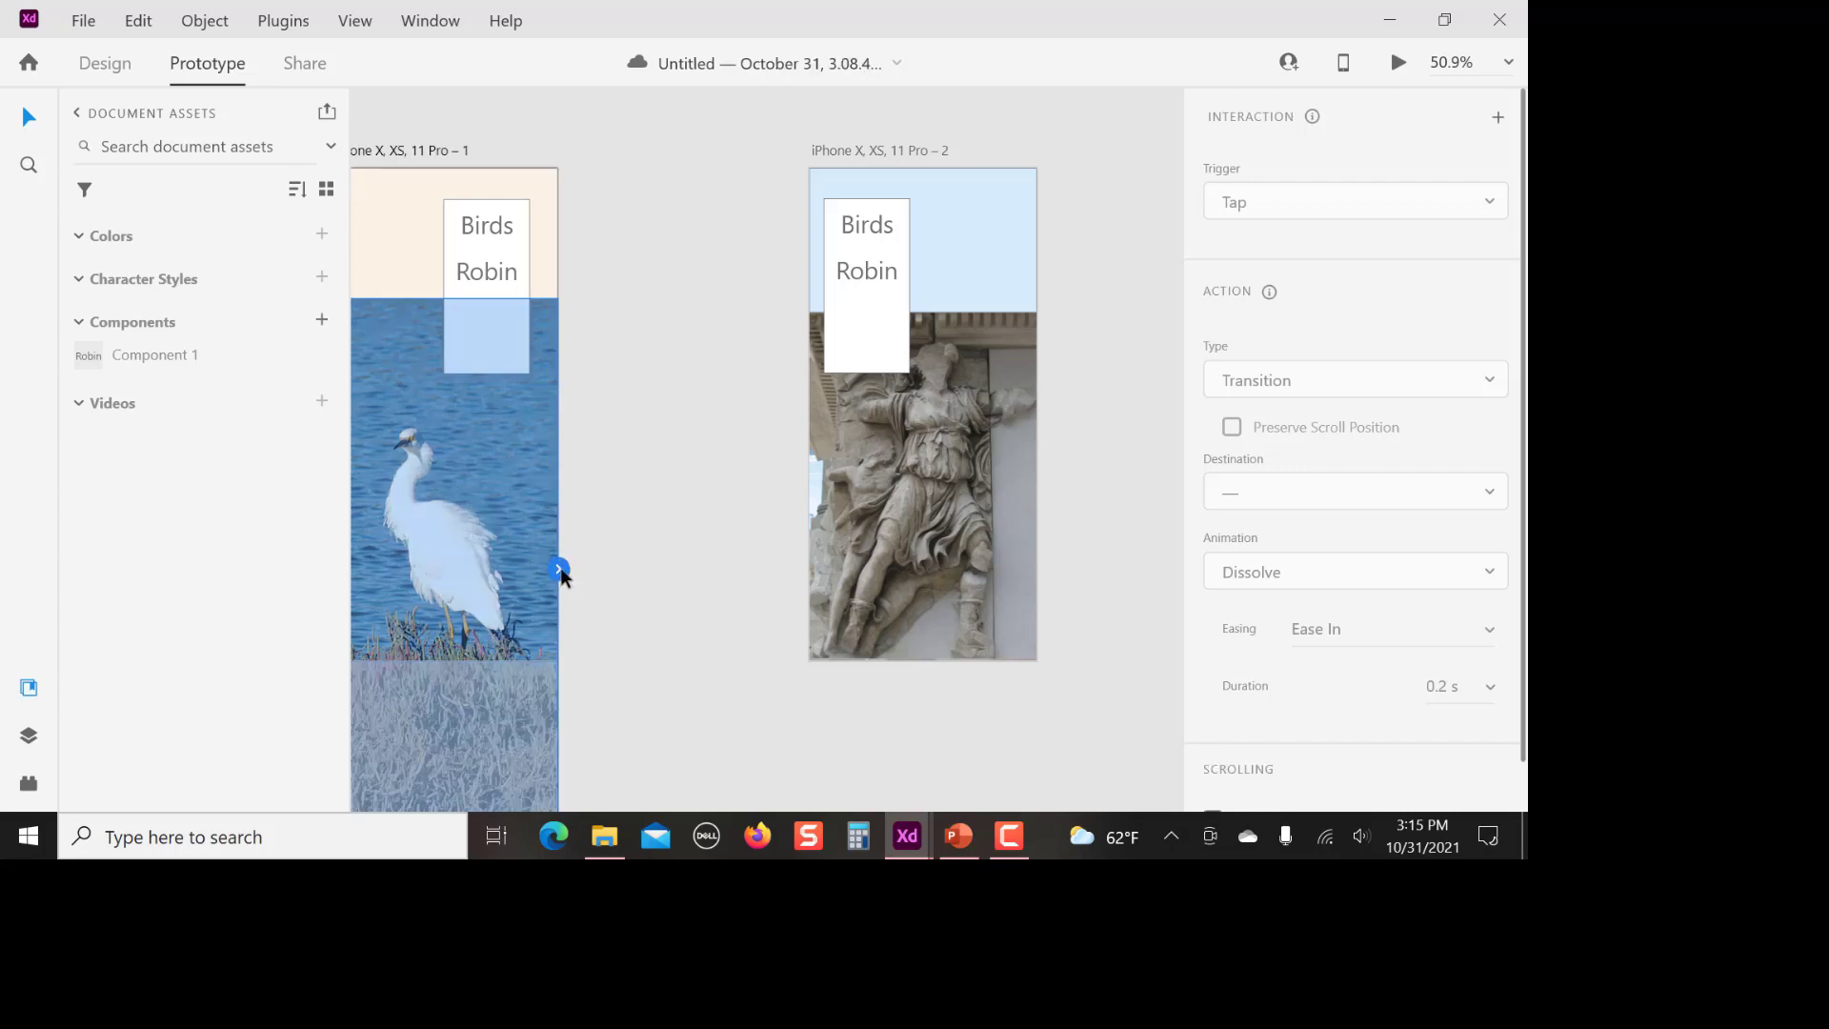
pyautogui.moveTo(560, 568); pyautogui.dragTo(837, 569)
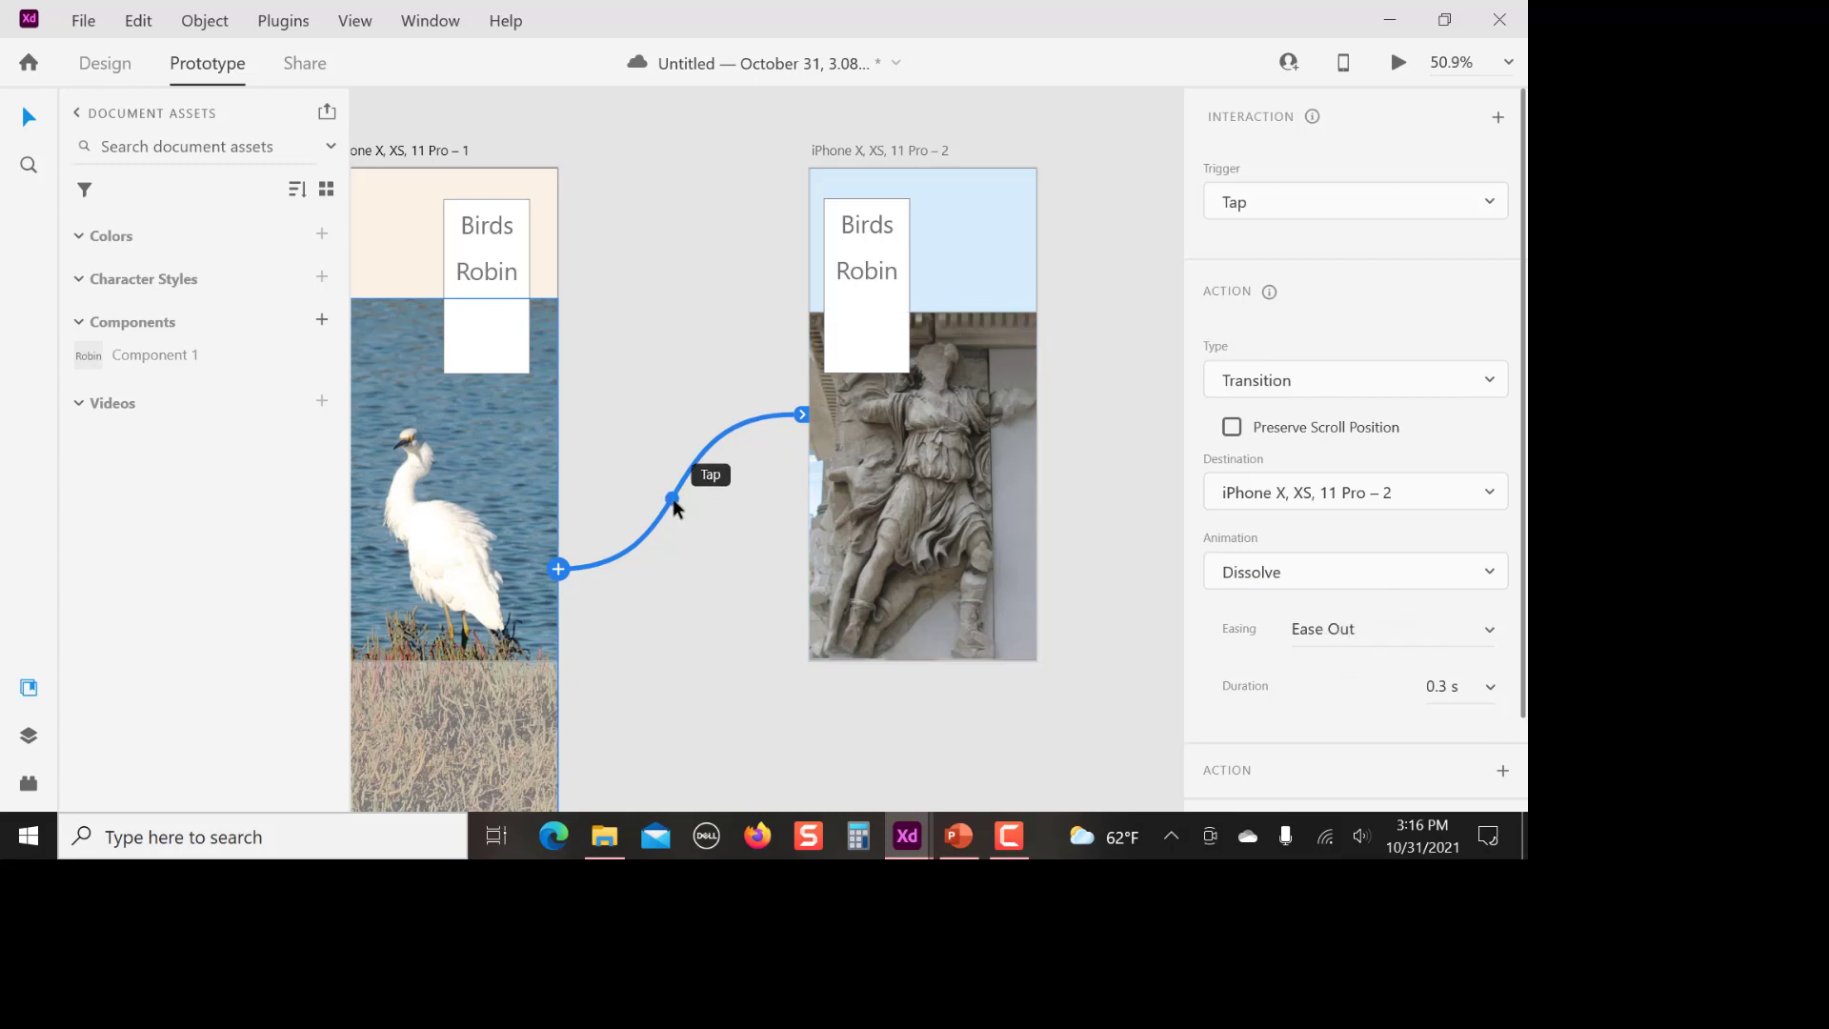
pyautogui.press('Delete')
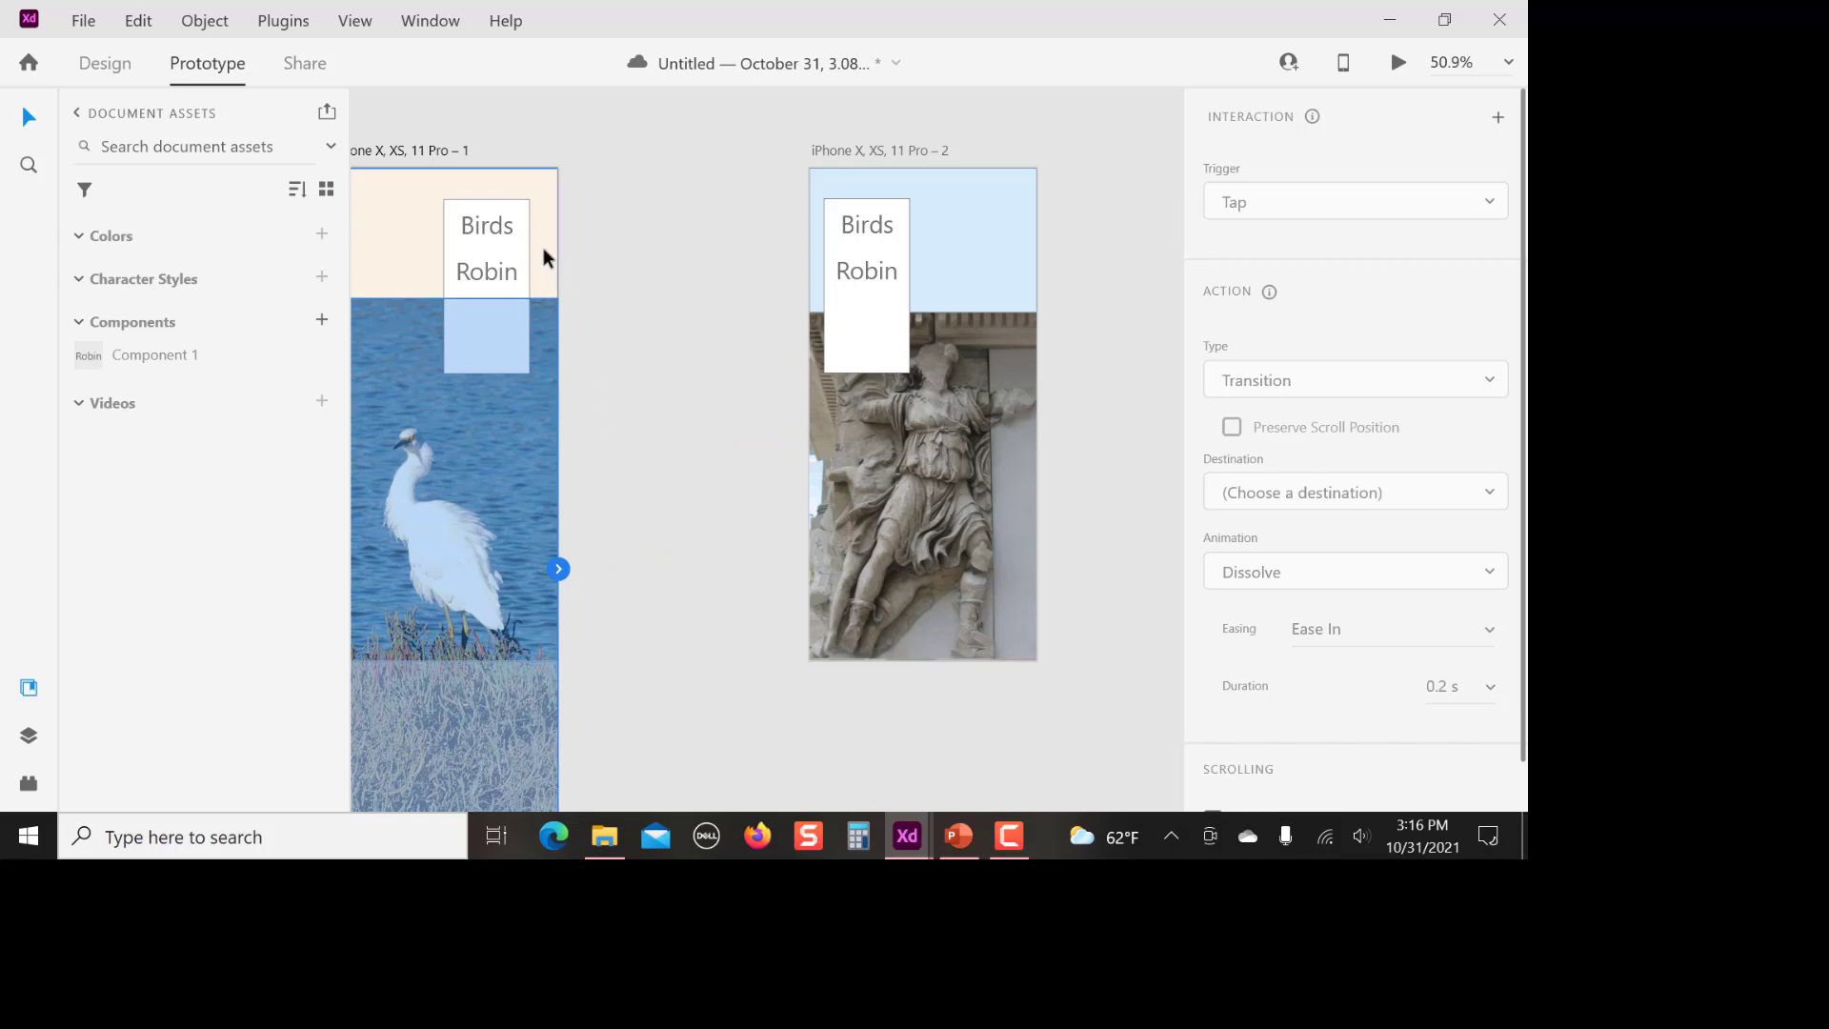
# Link the Robin menu text on the egret artboard to iPhone X, XS, 11 Pro – 2 with a tap transition
pyautogui.click(484, 272)
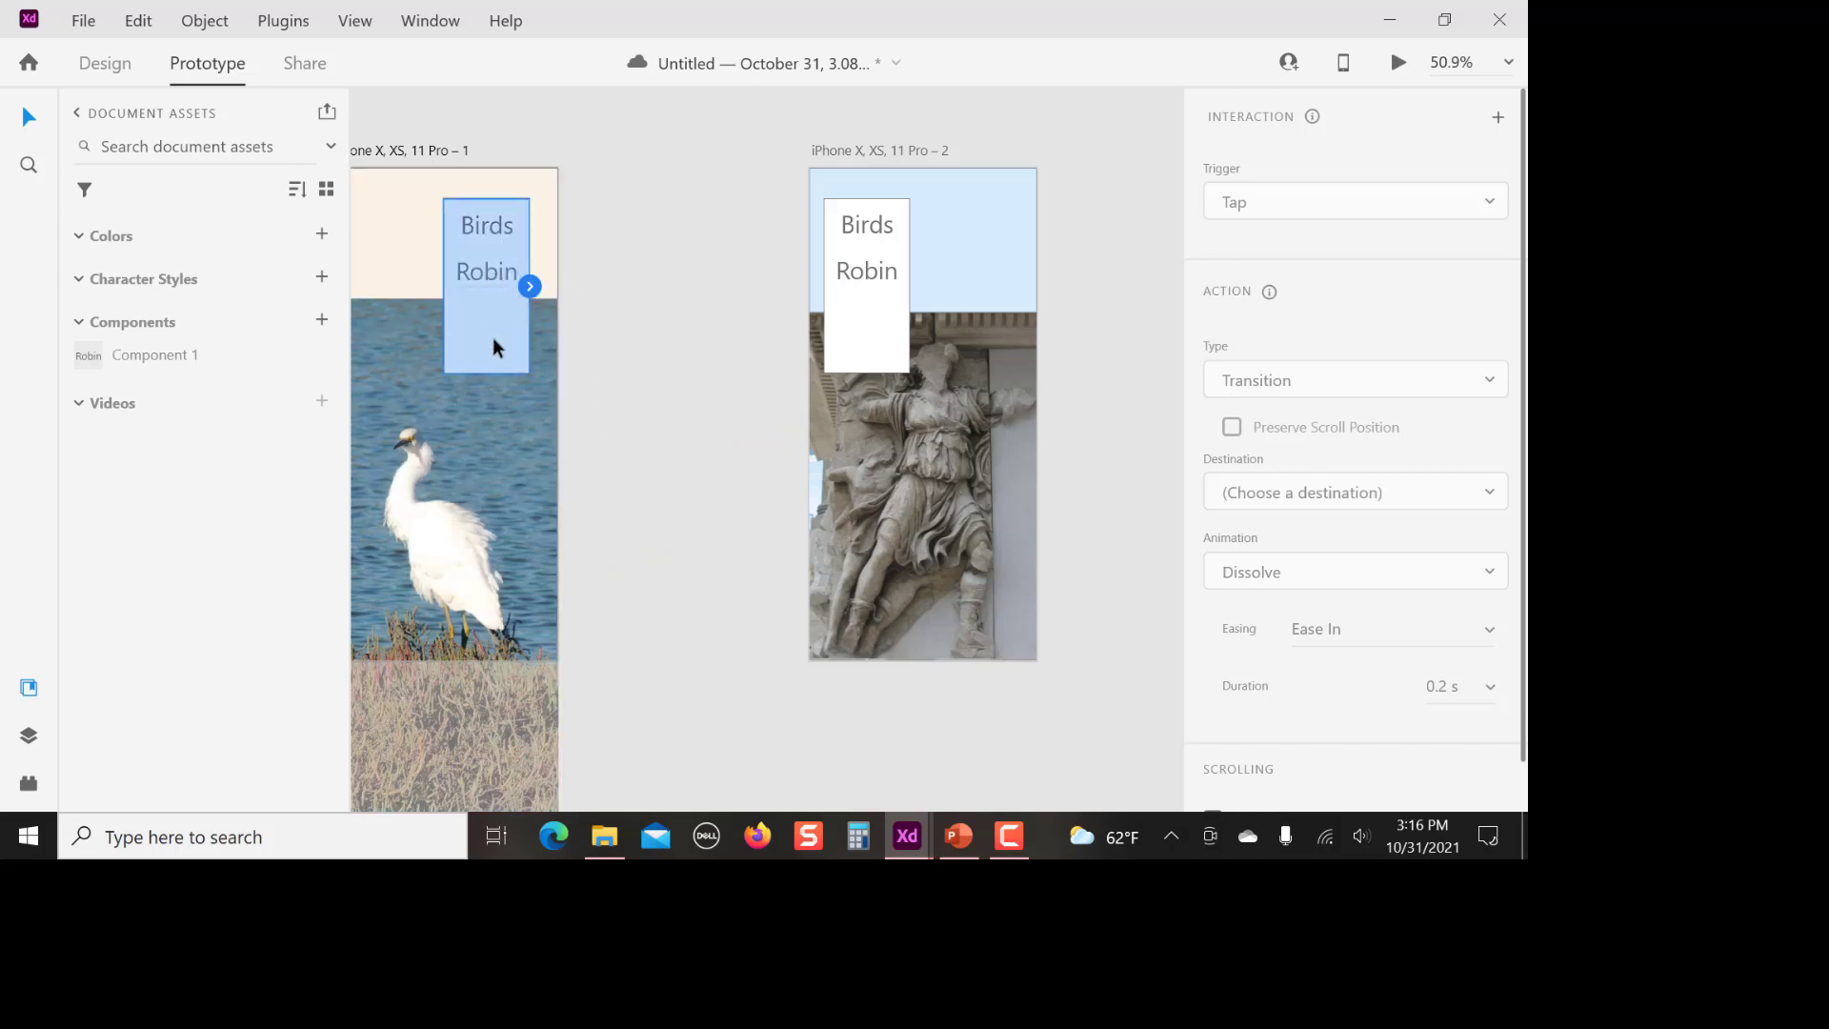
pyautogui.doubleClick(490, 271)
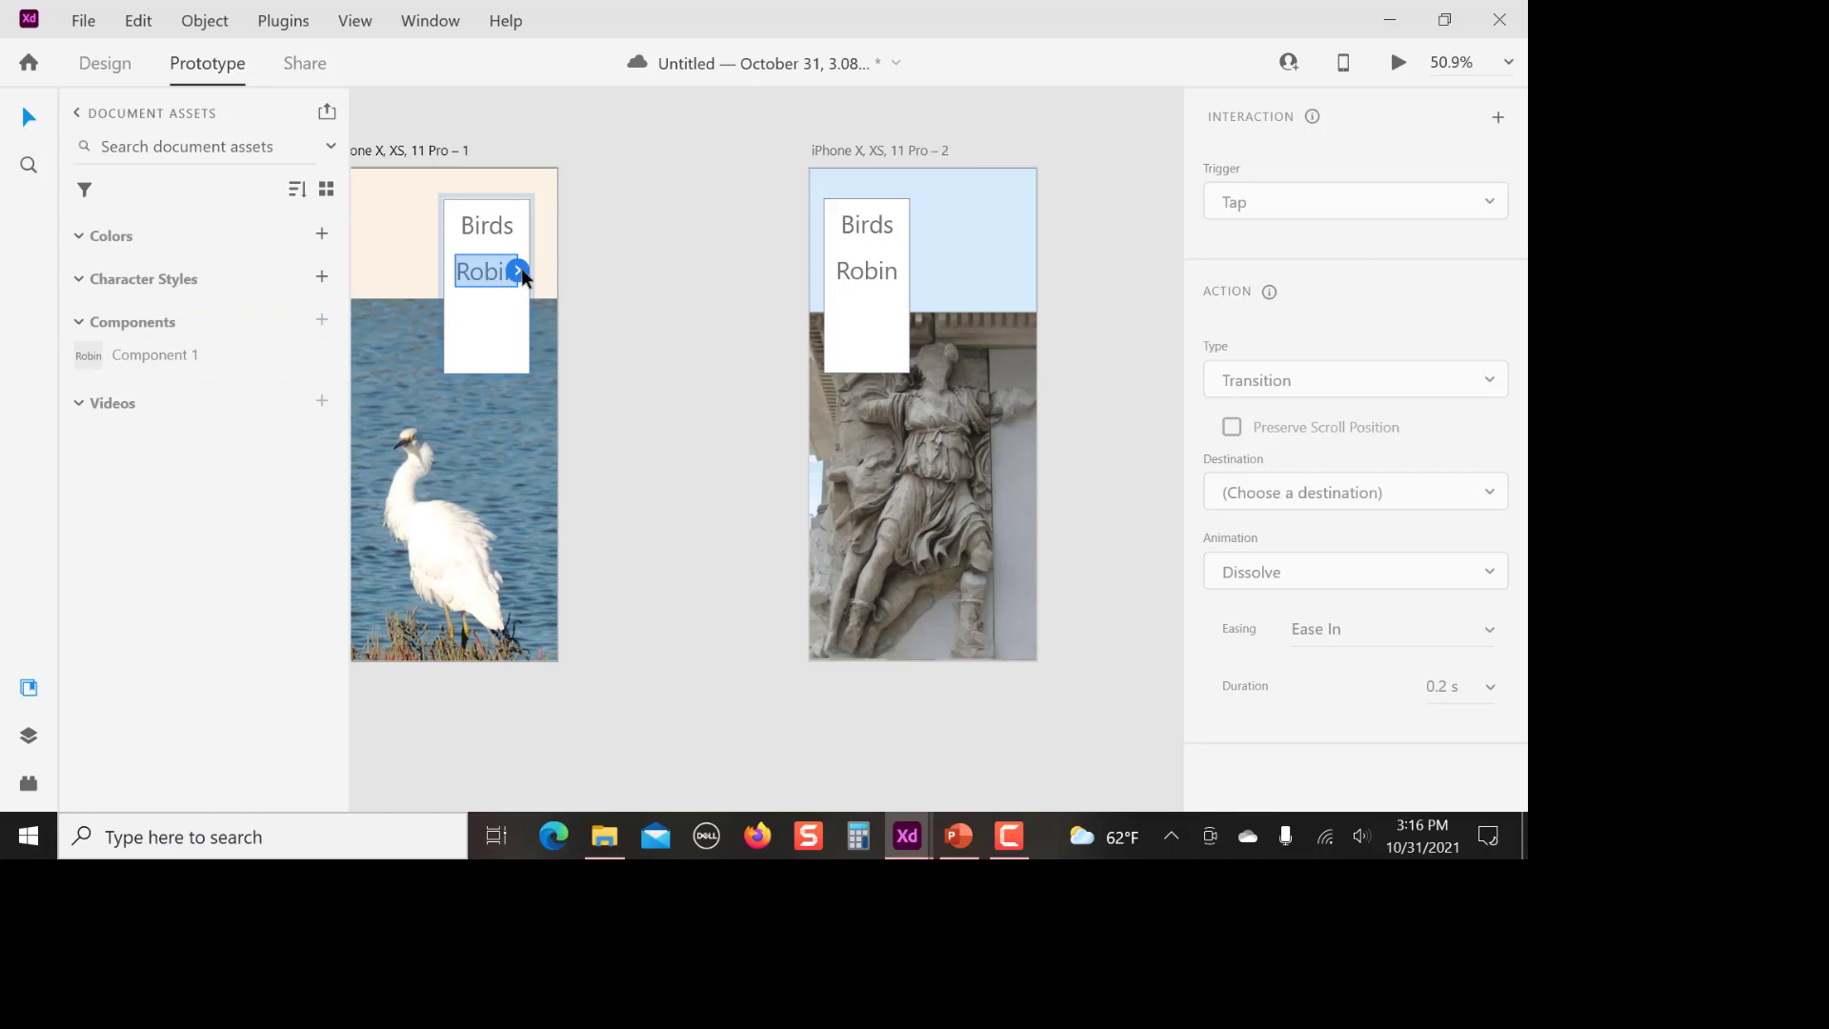
pyautogui.moveTo(517, 271); pyautogui.dragTo(820, 362)
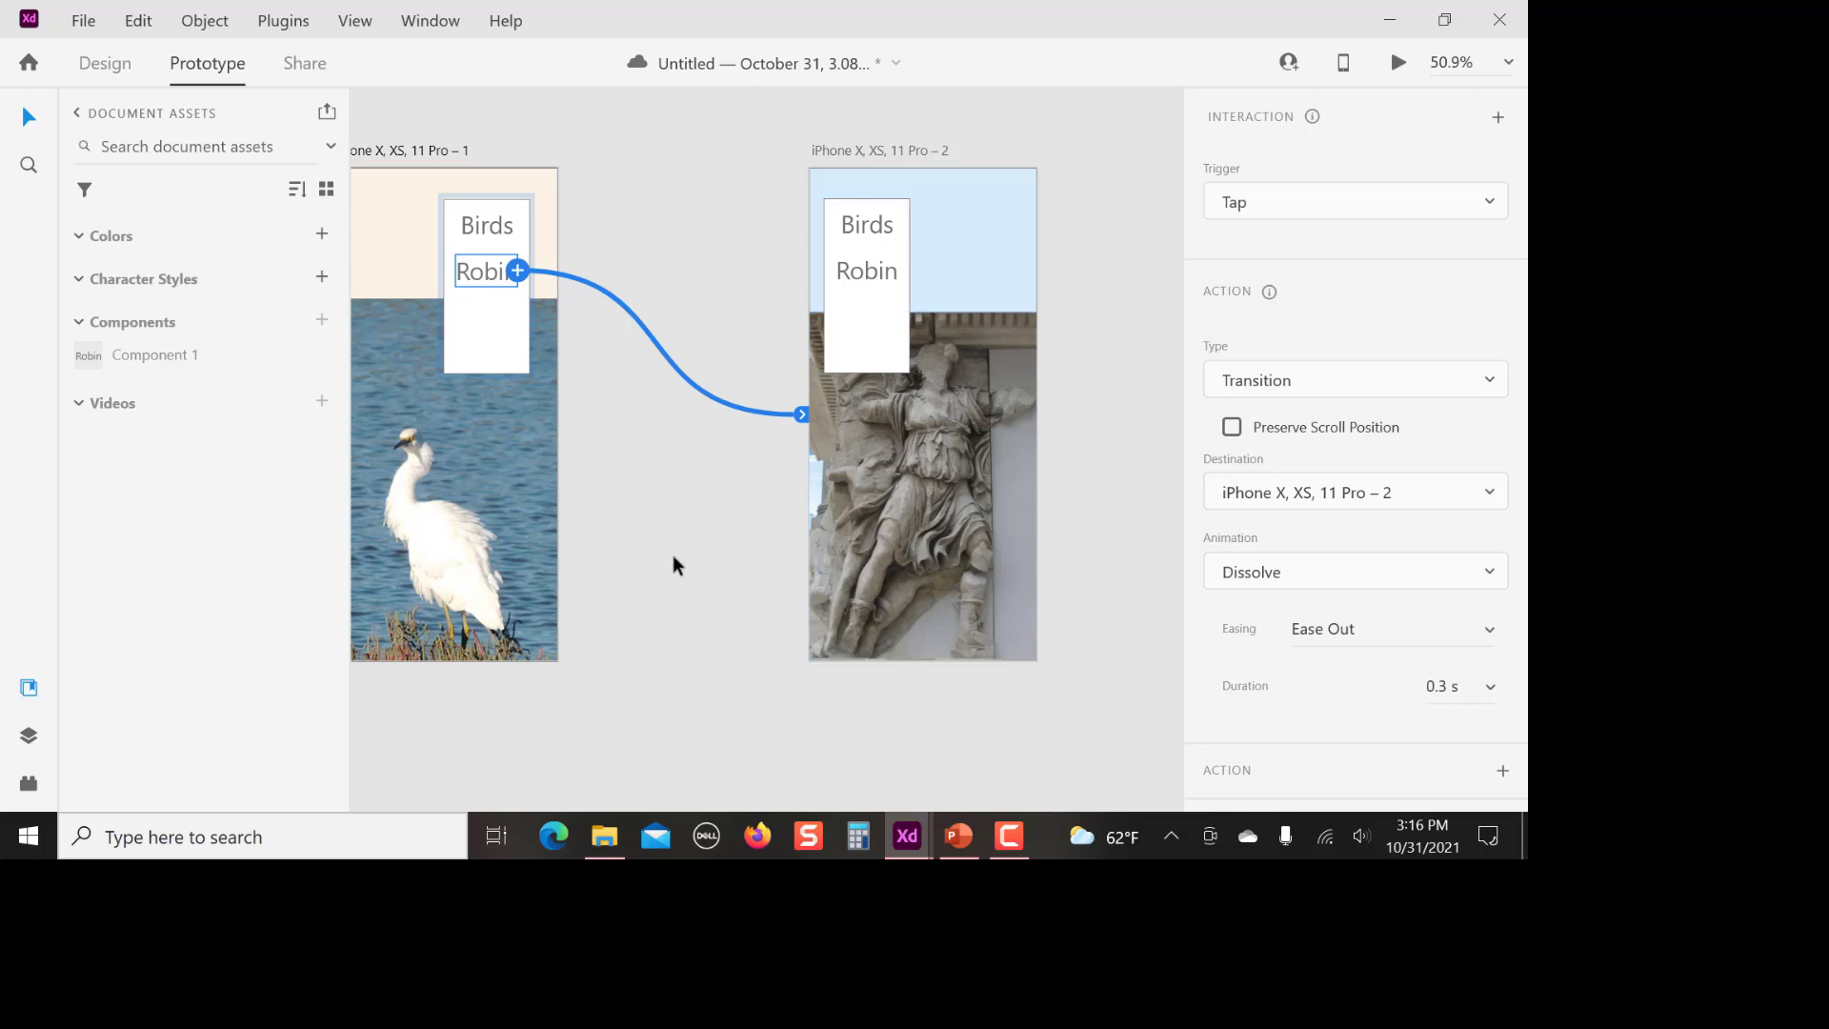
# Preview the prototype and test the Robin link from the egret screen, then close the preview
pyautogui.click(1398, 66)
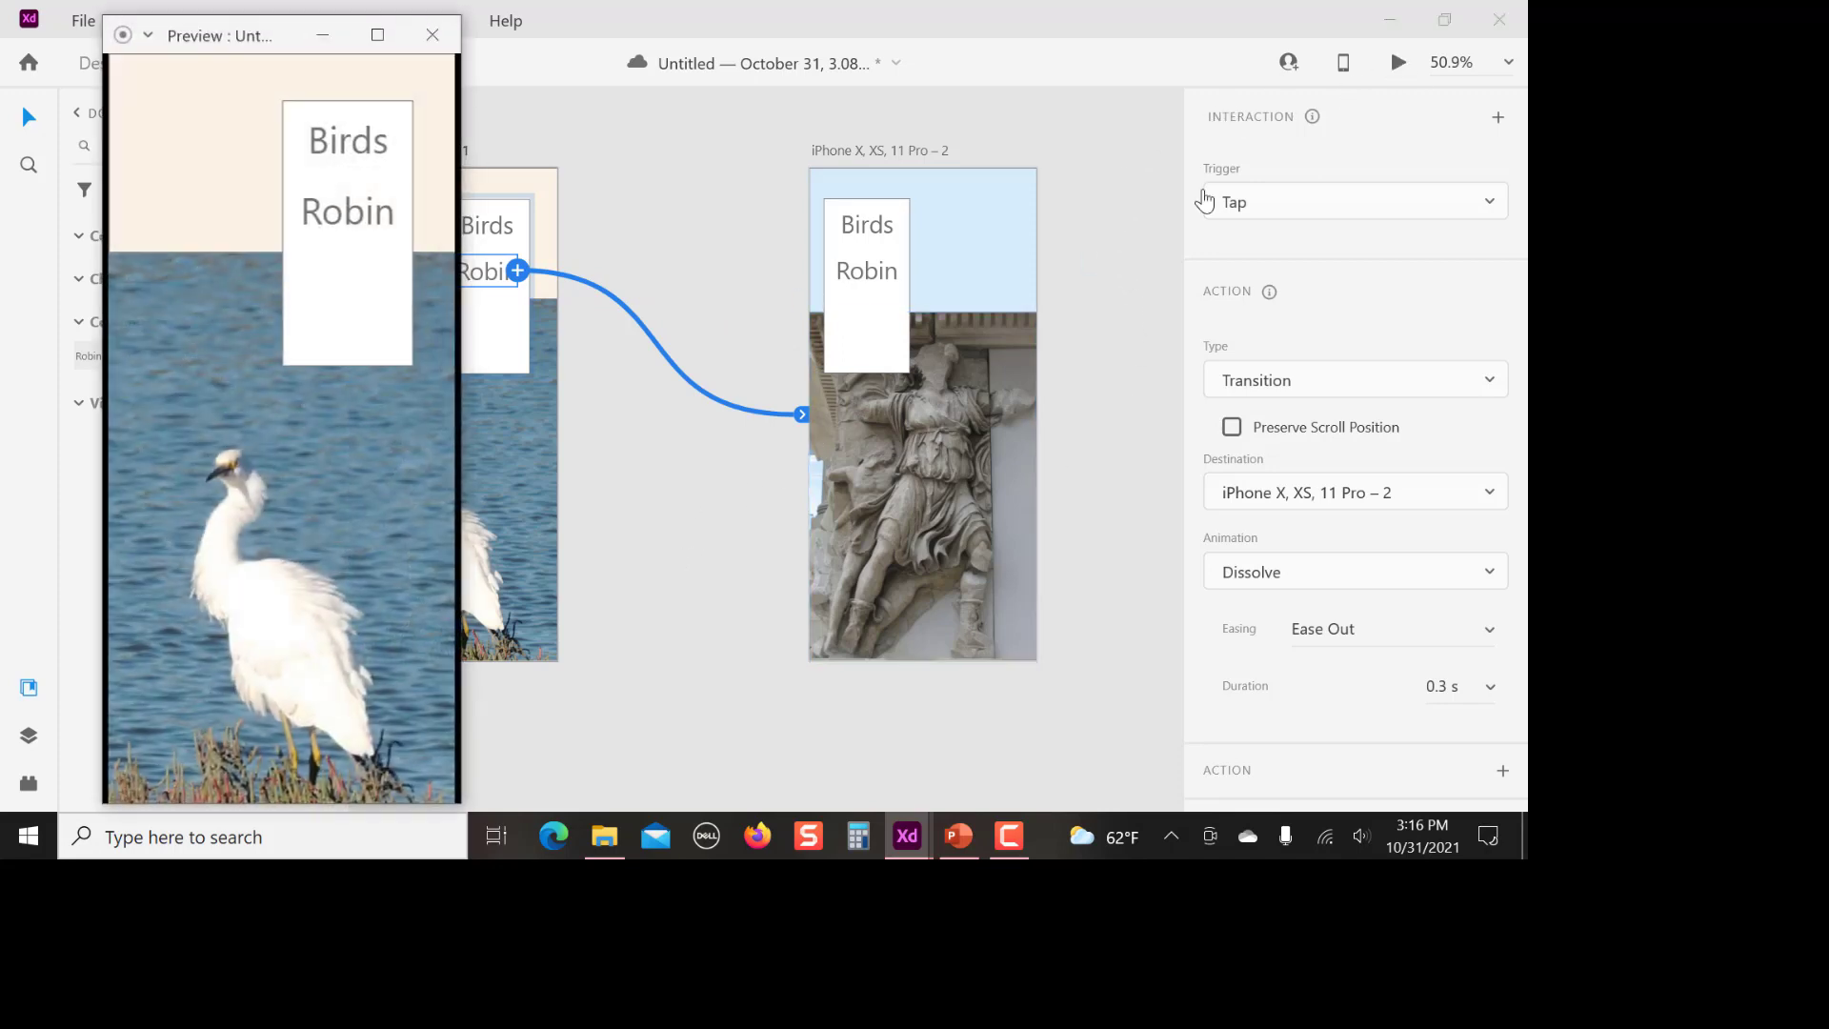
pyautogui.moveTo(267, 32); pyautogui.dragTo(500, 179)
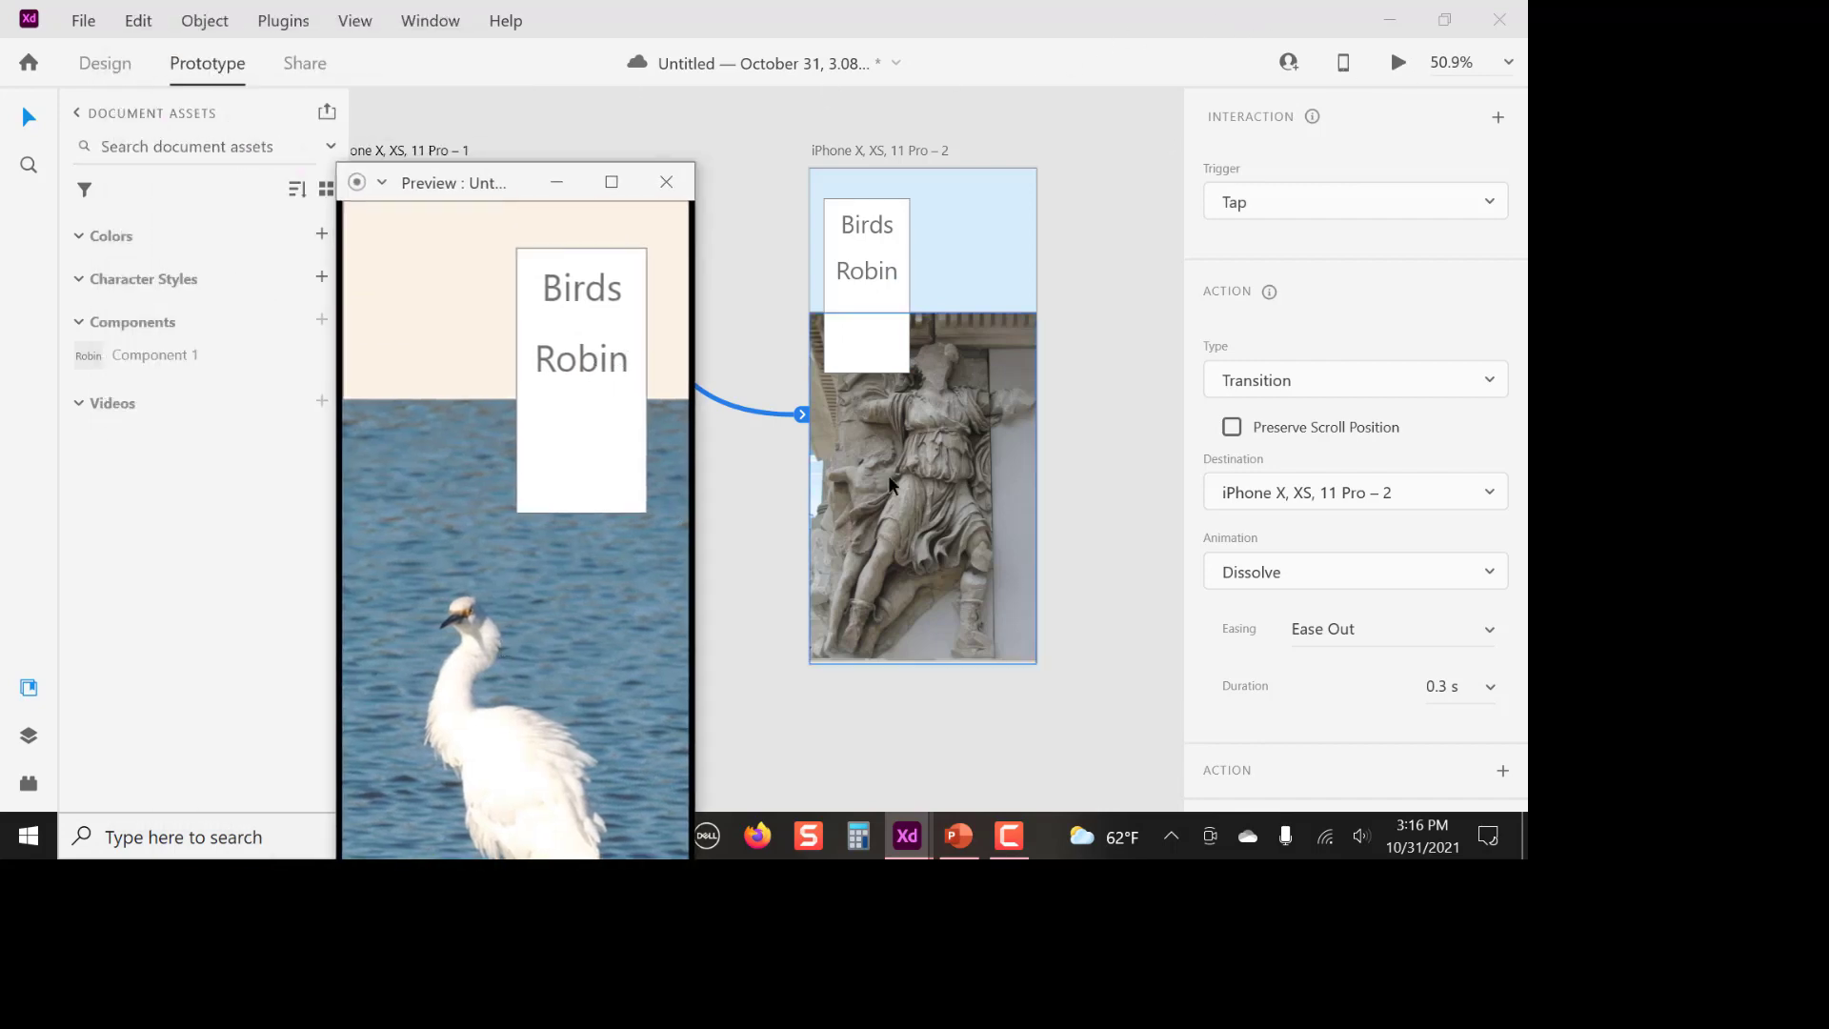
pyautogui.click(575, 368)
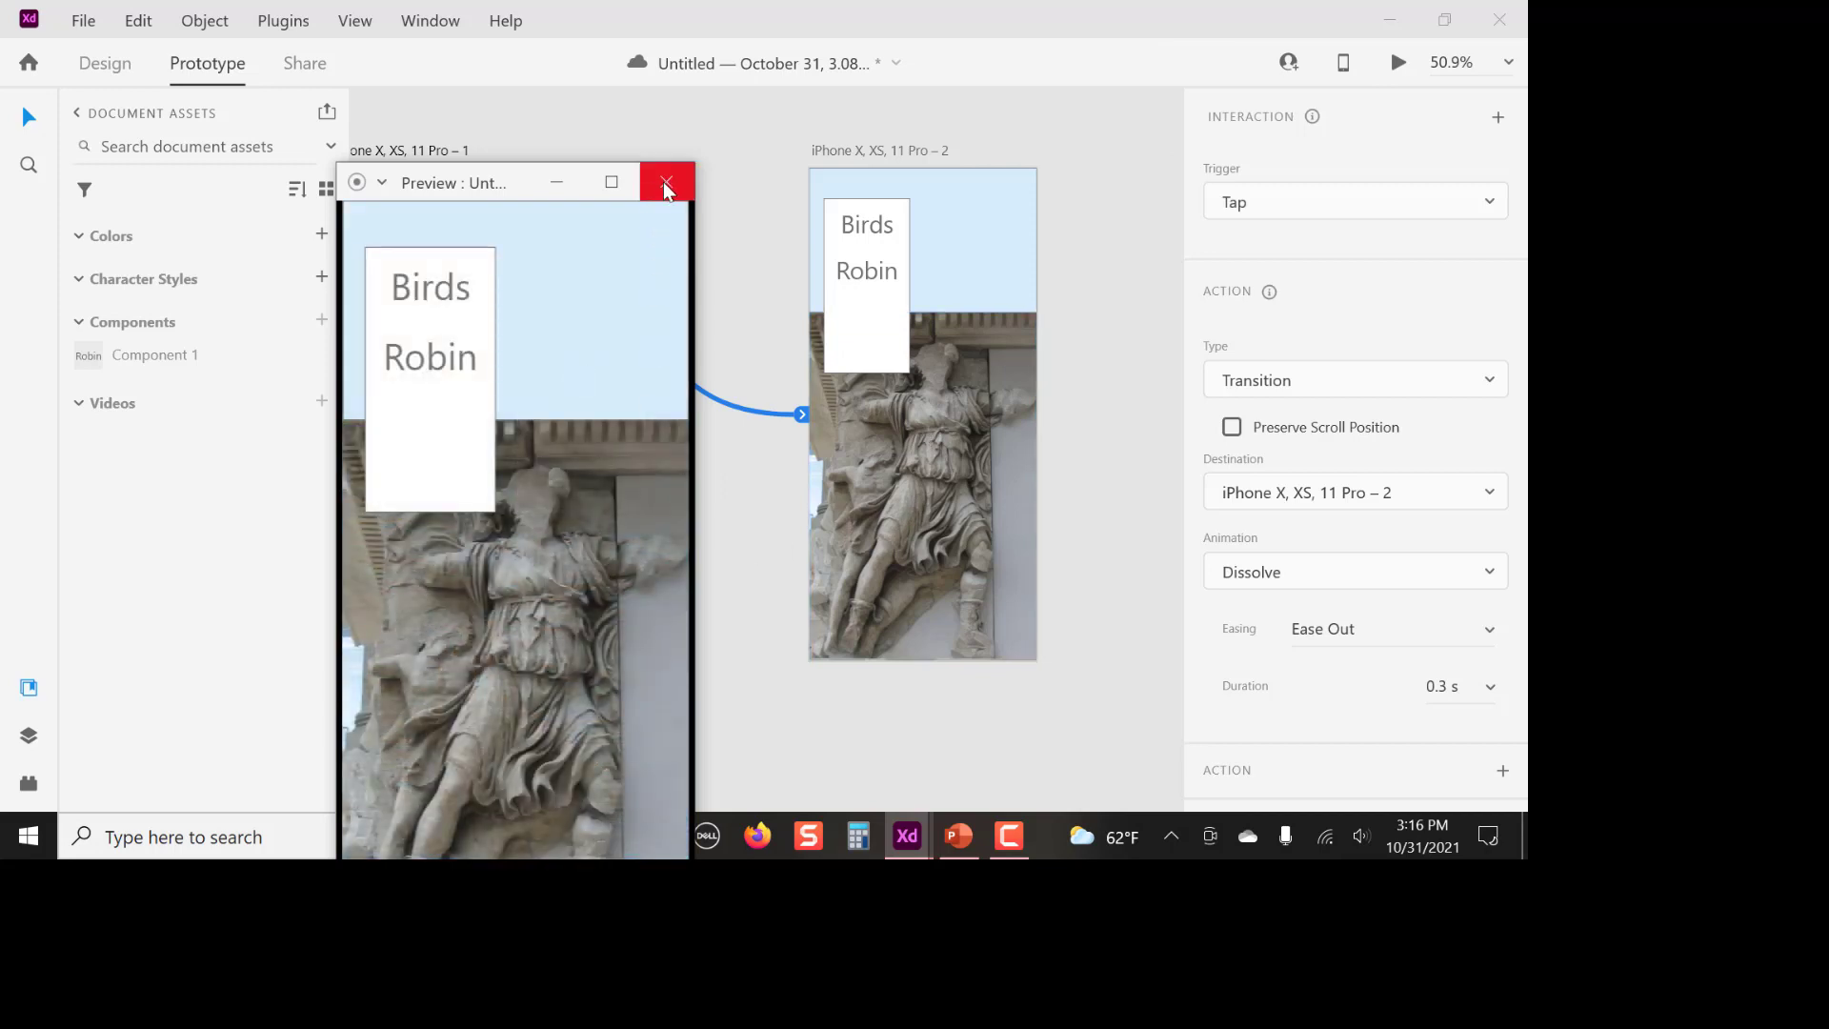
pyautogui.click(665, 183)
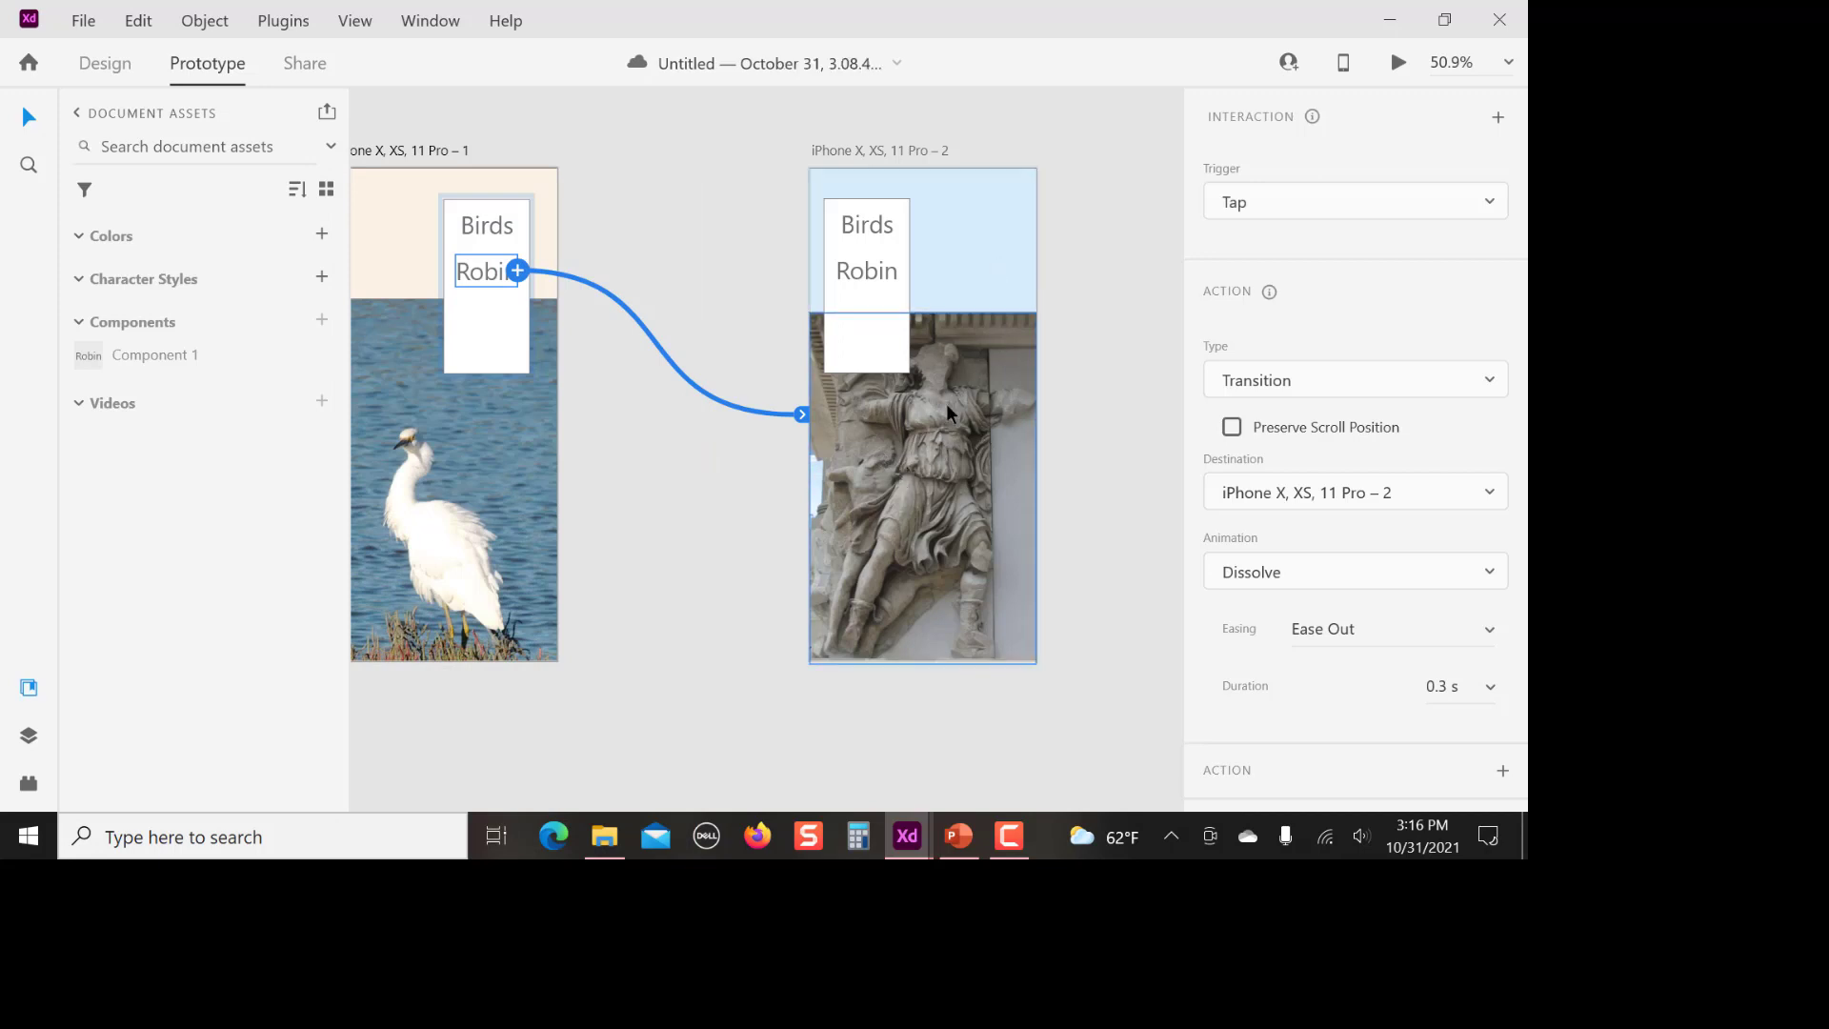
# Link the Birds menu text on the altar artboard to iPhone X, XS, 11 Pro – 1 with a tap transition
pyautogui.click(867, 230)
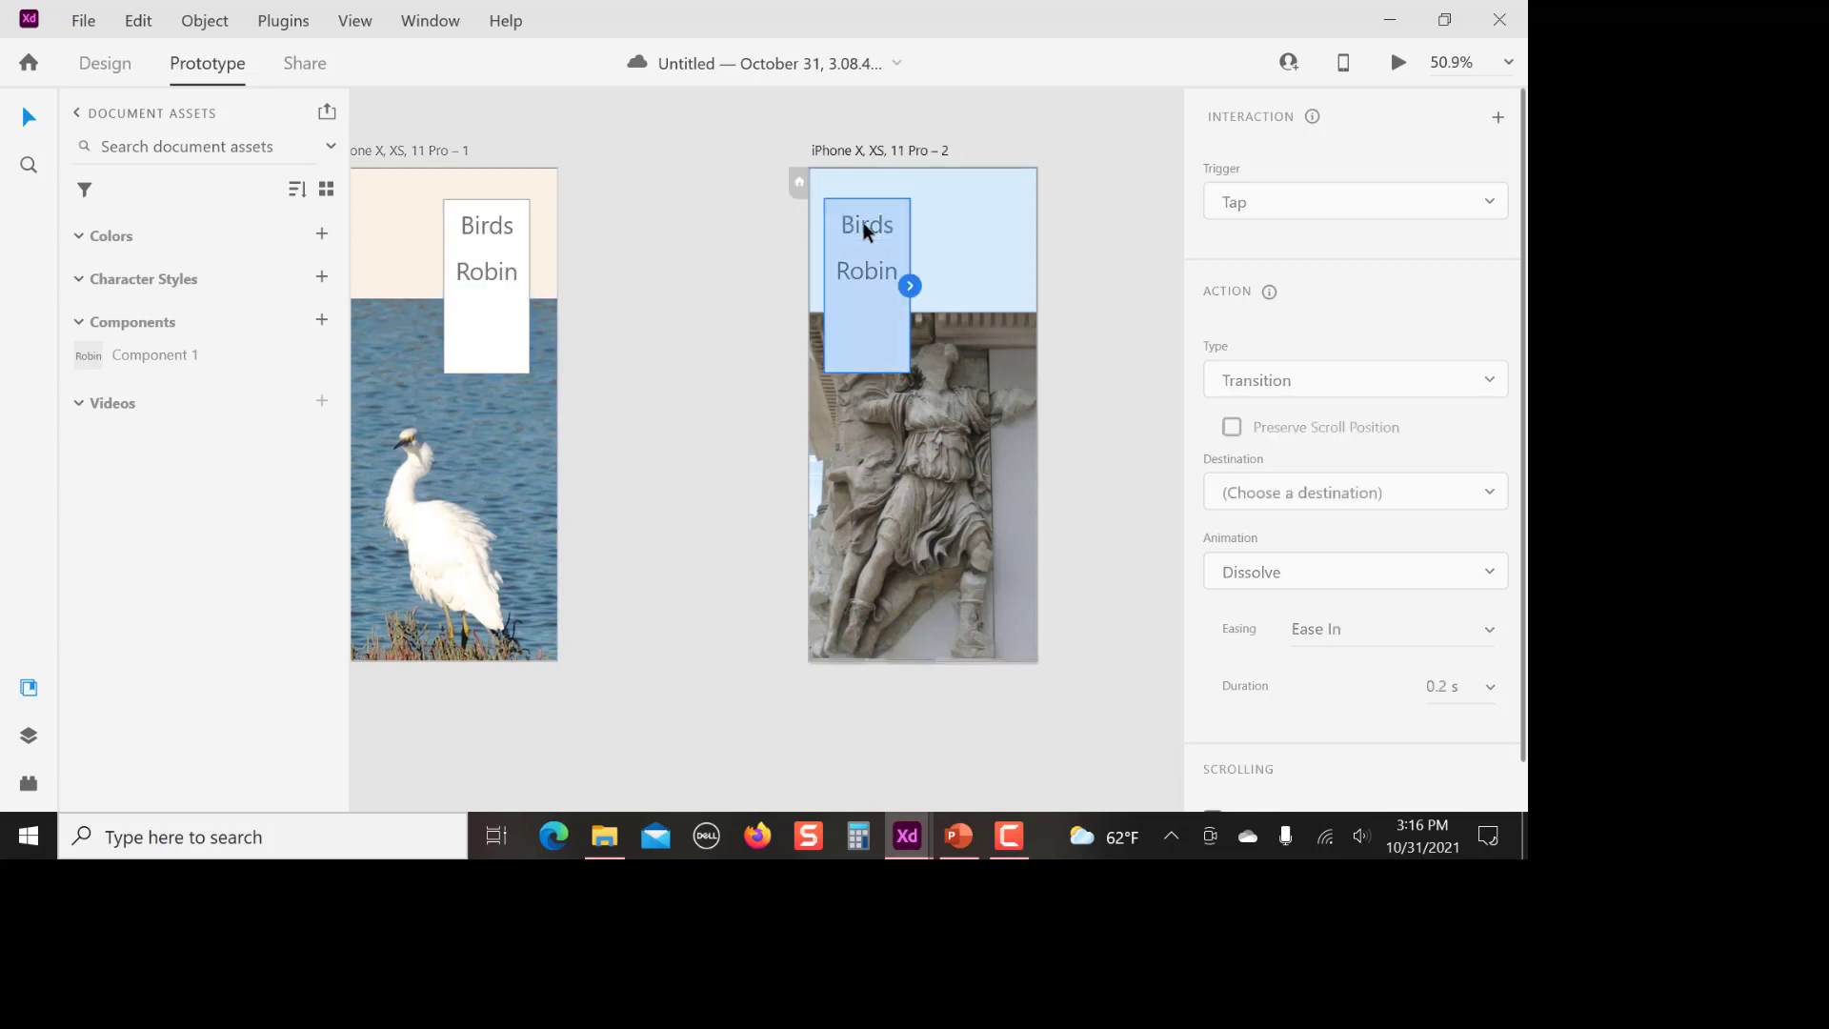
pyautogui.doubleClick(863, 228)
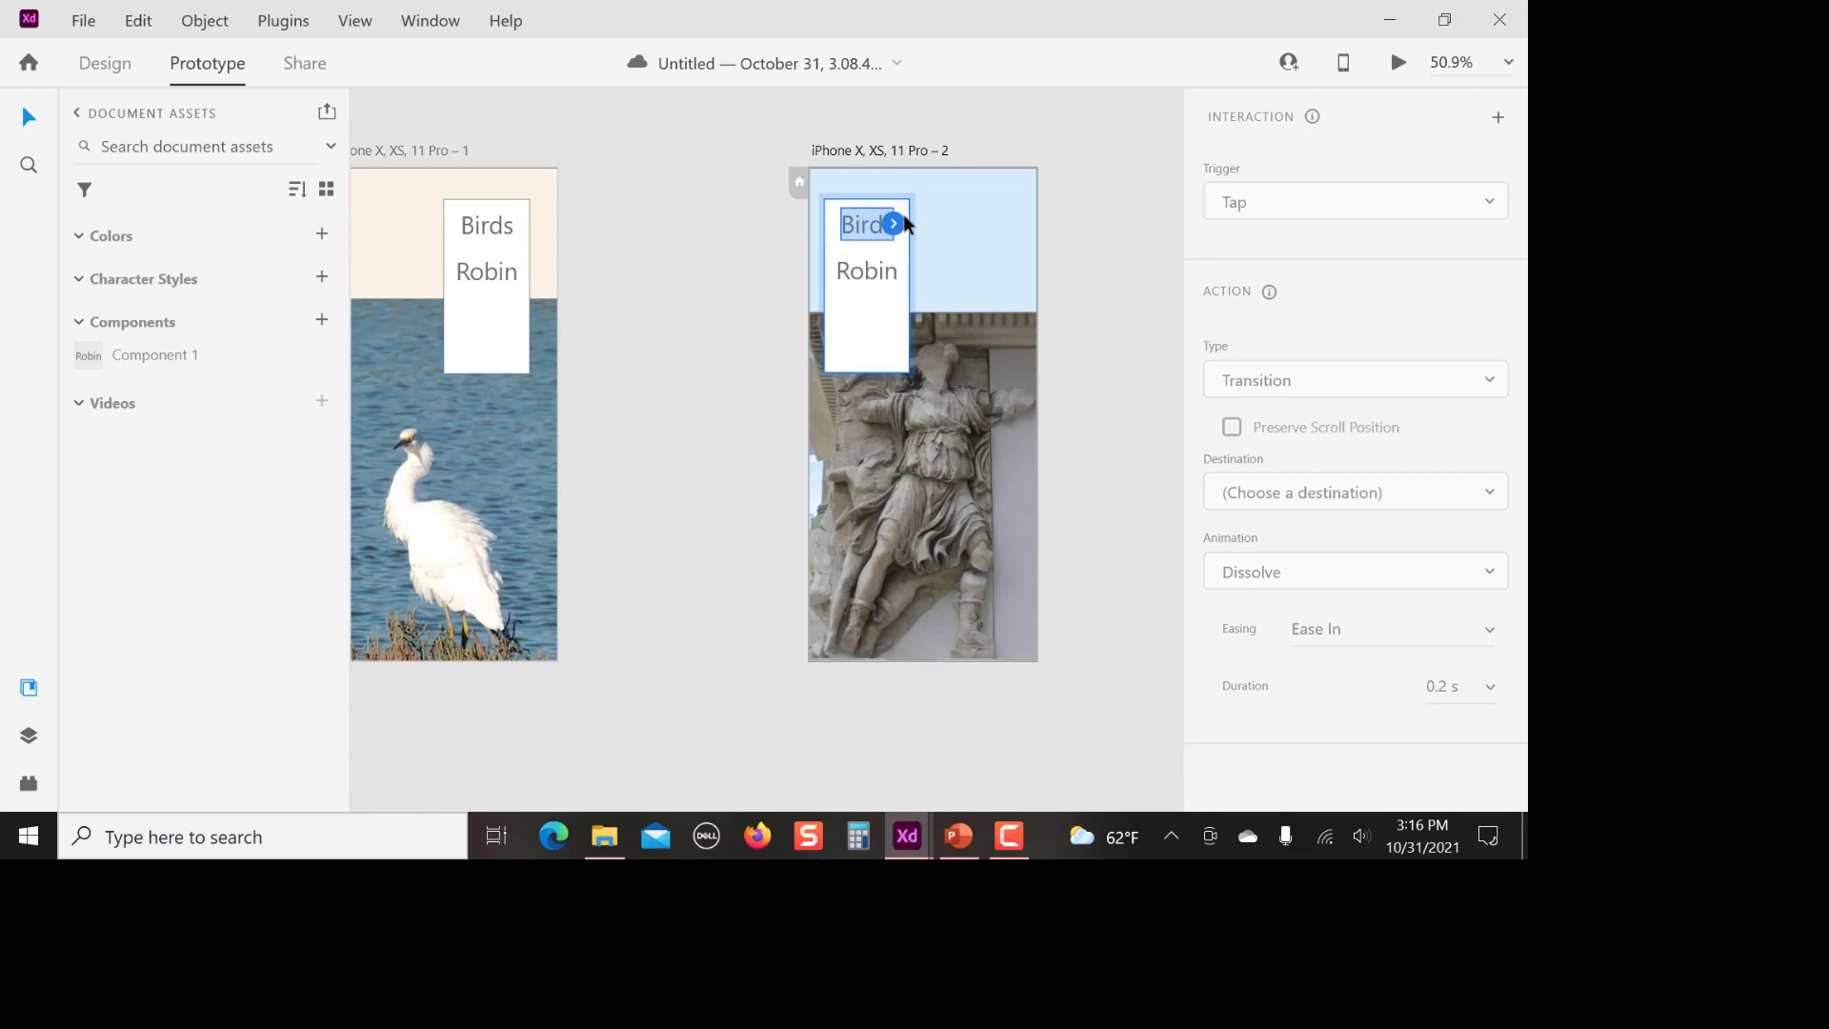
pyautogui.moveTo(894, 225); pyautogui.dragTo(546, 269)
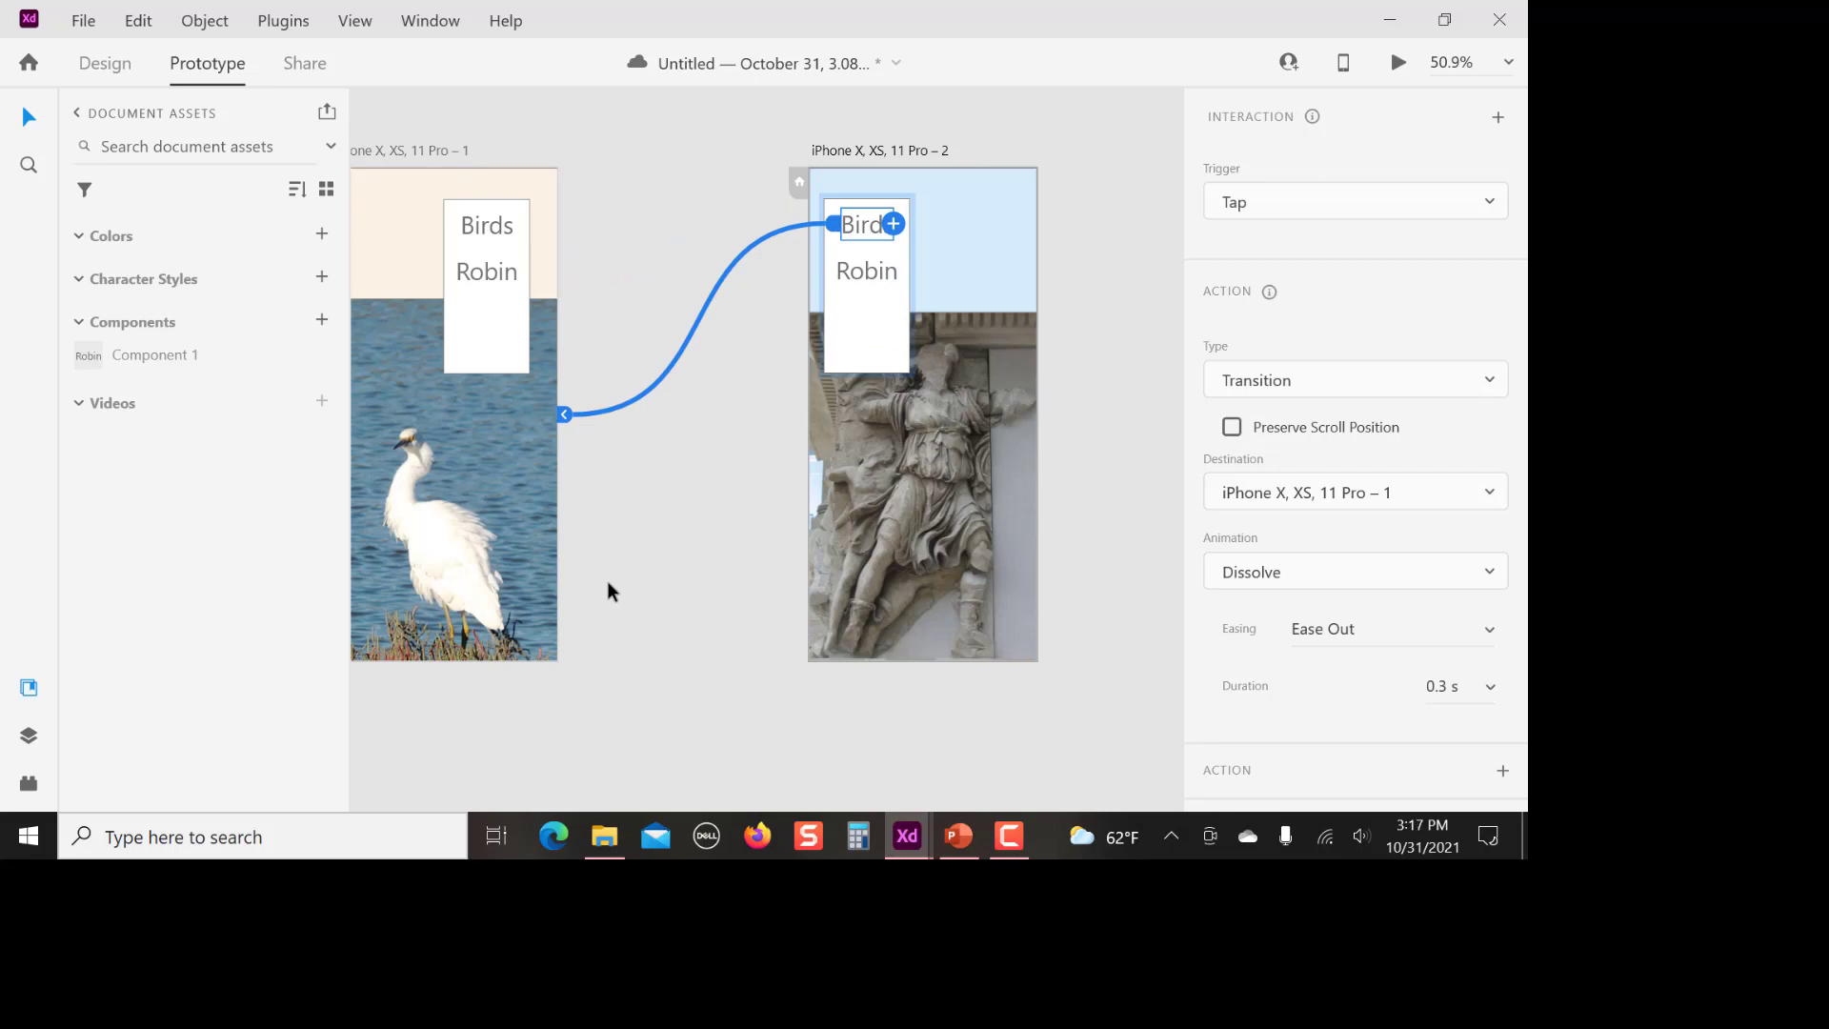
# Preview the prototype from the altar screen, test the Birds and Robin links in both directions, and close the preview
pyautogui.click(1396, 65)
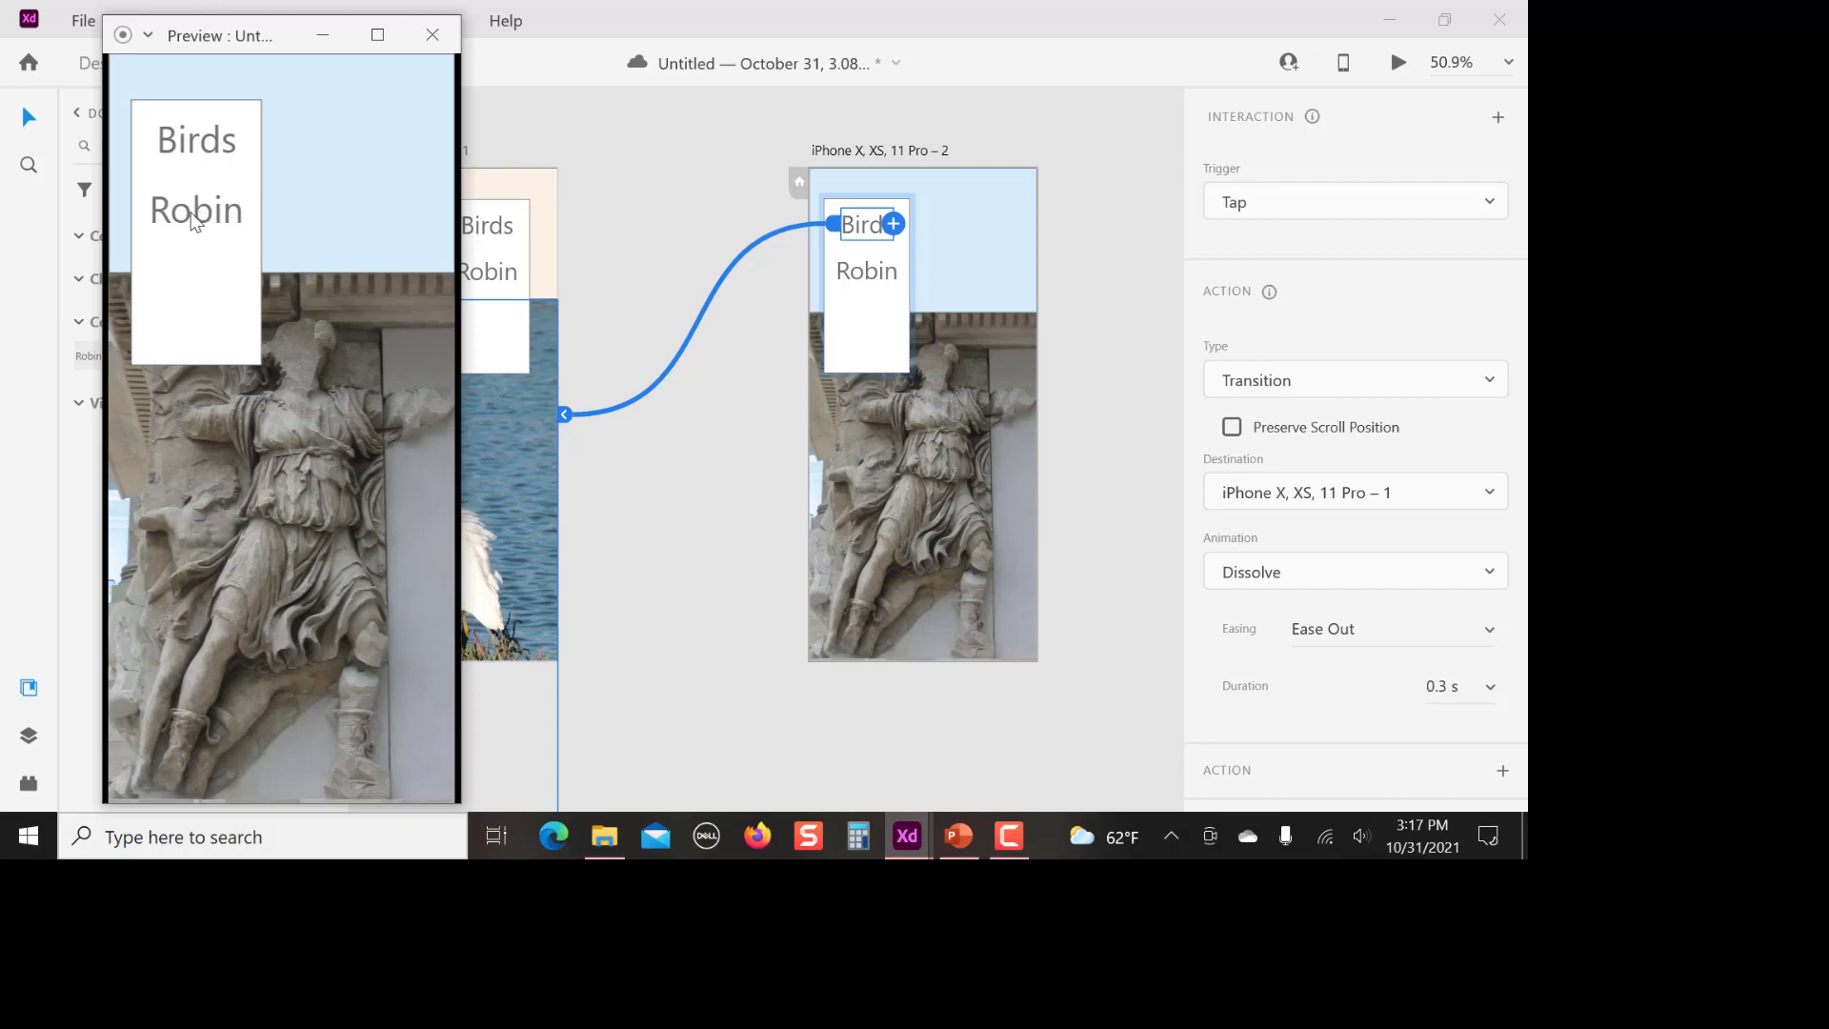
pyautogui.click(195, 143)
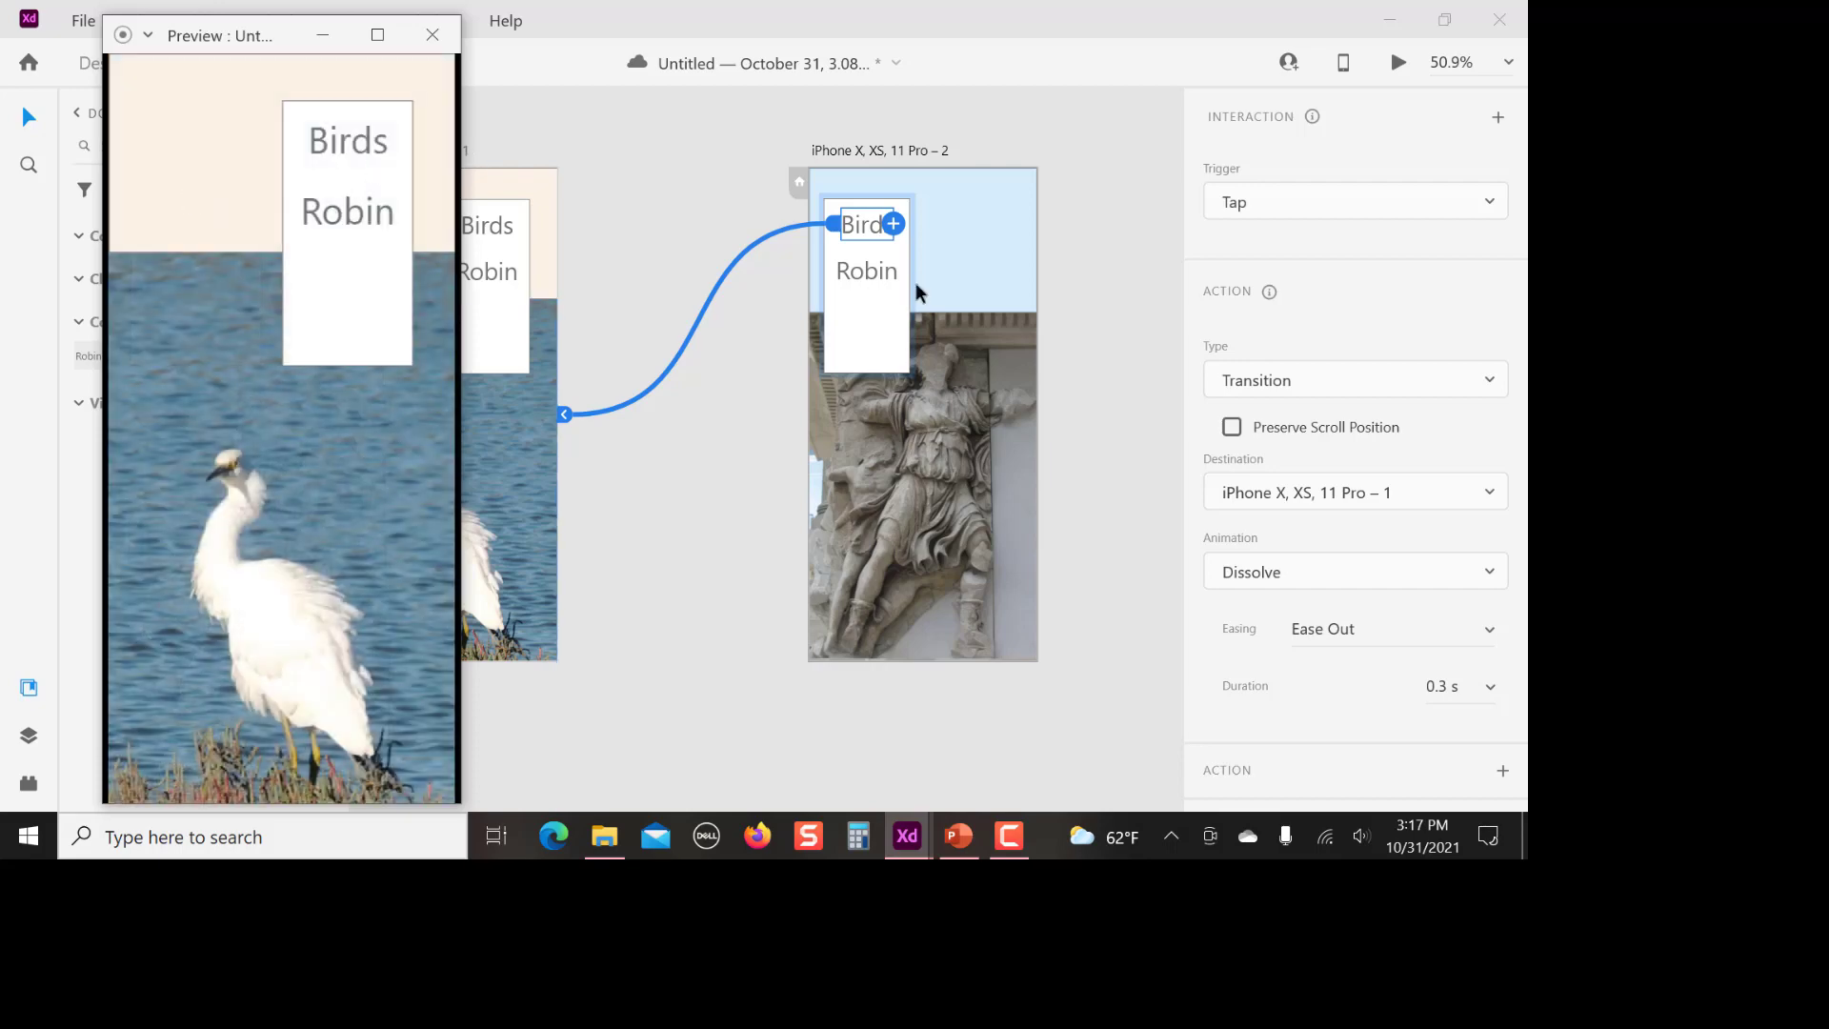
pyautogui.click(350, 221)
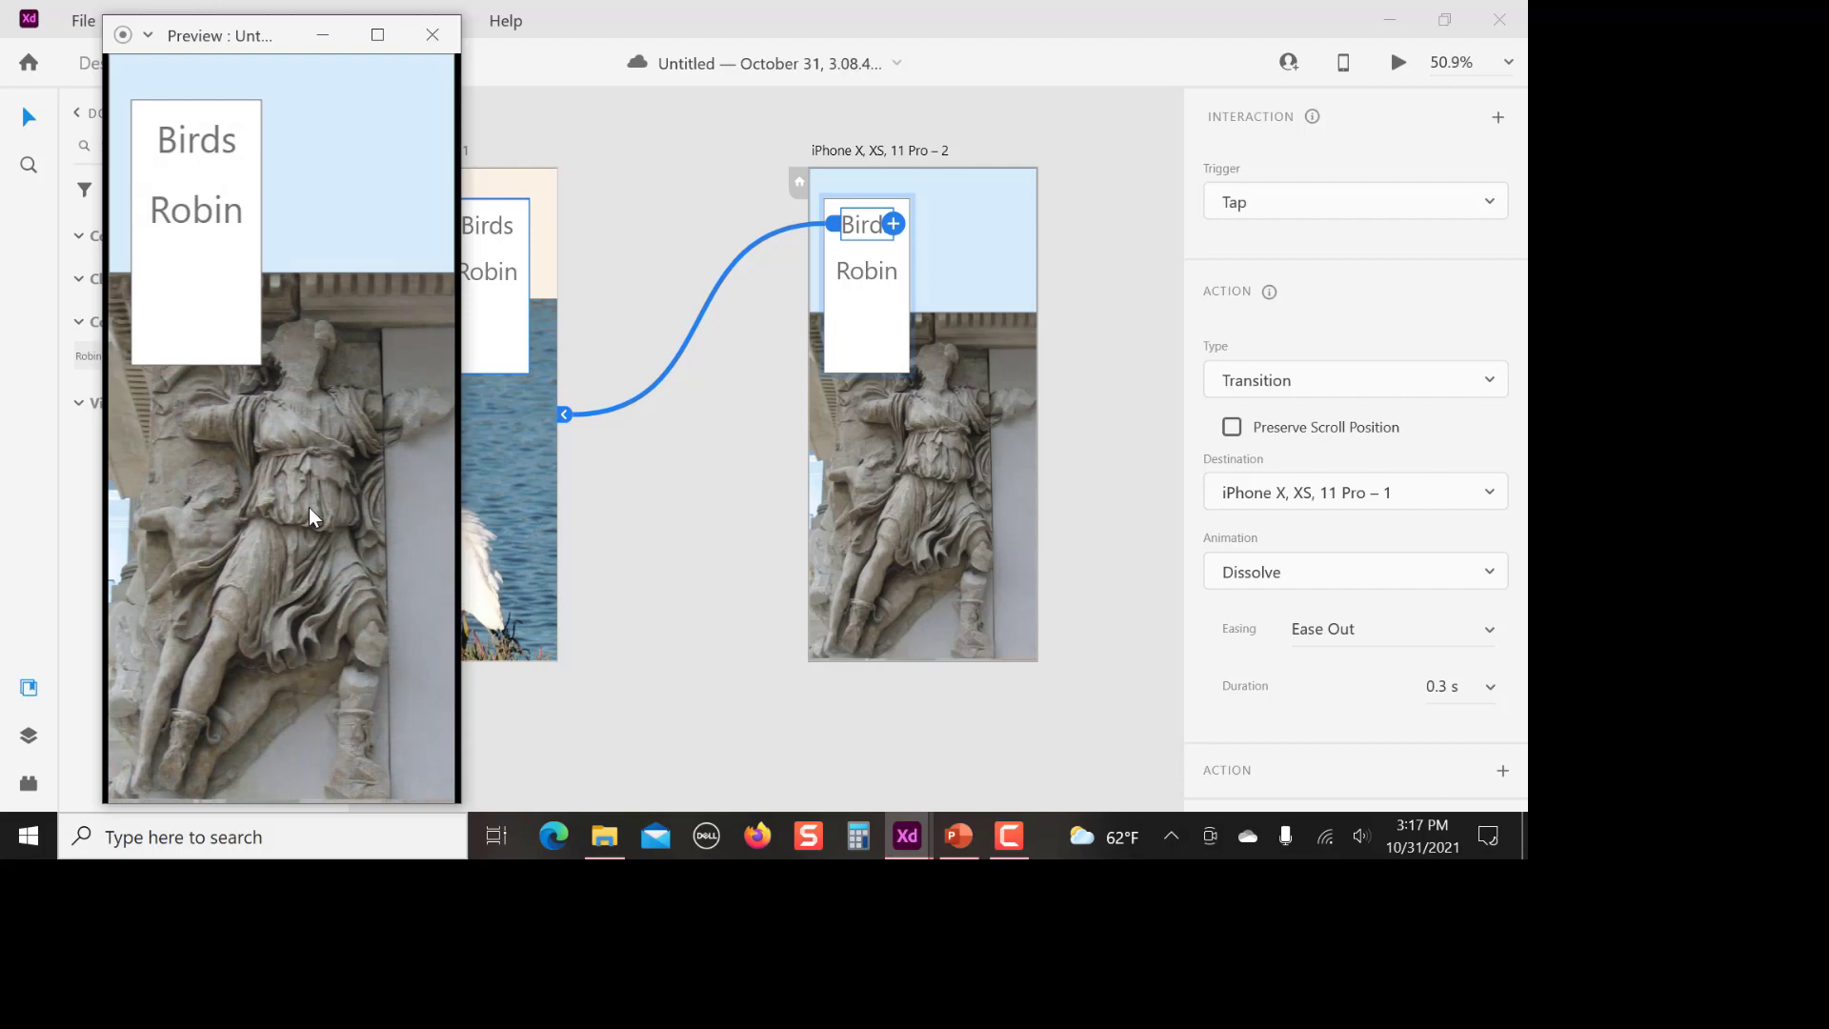
pyautogui.click(206, 147)
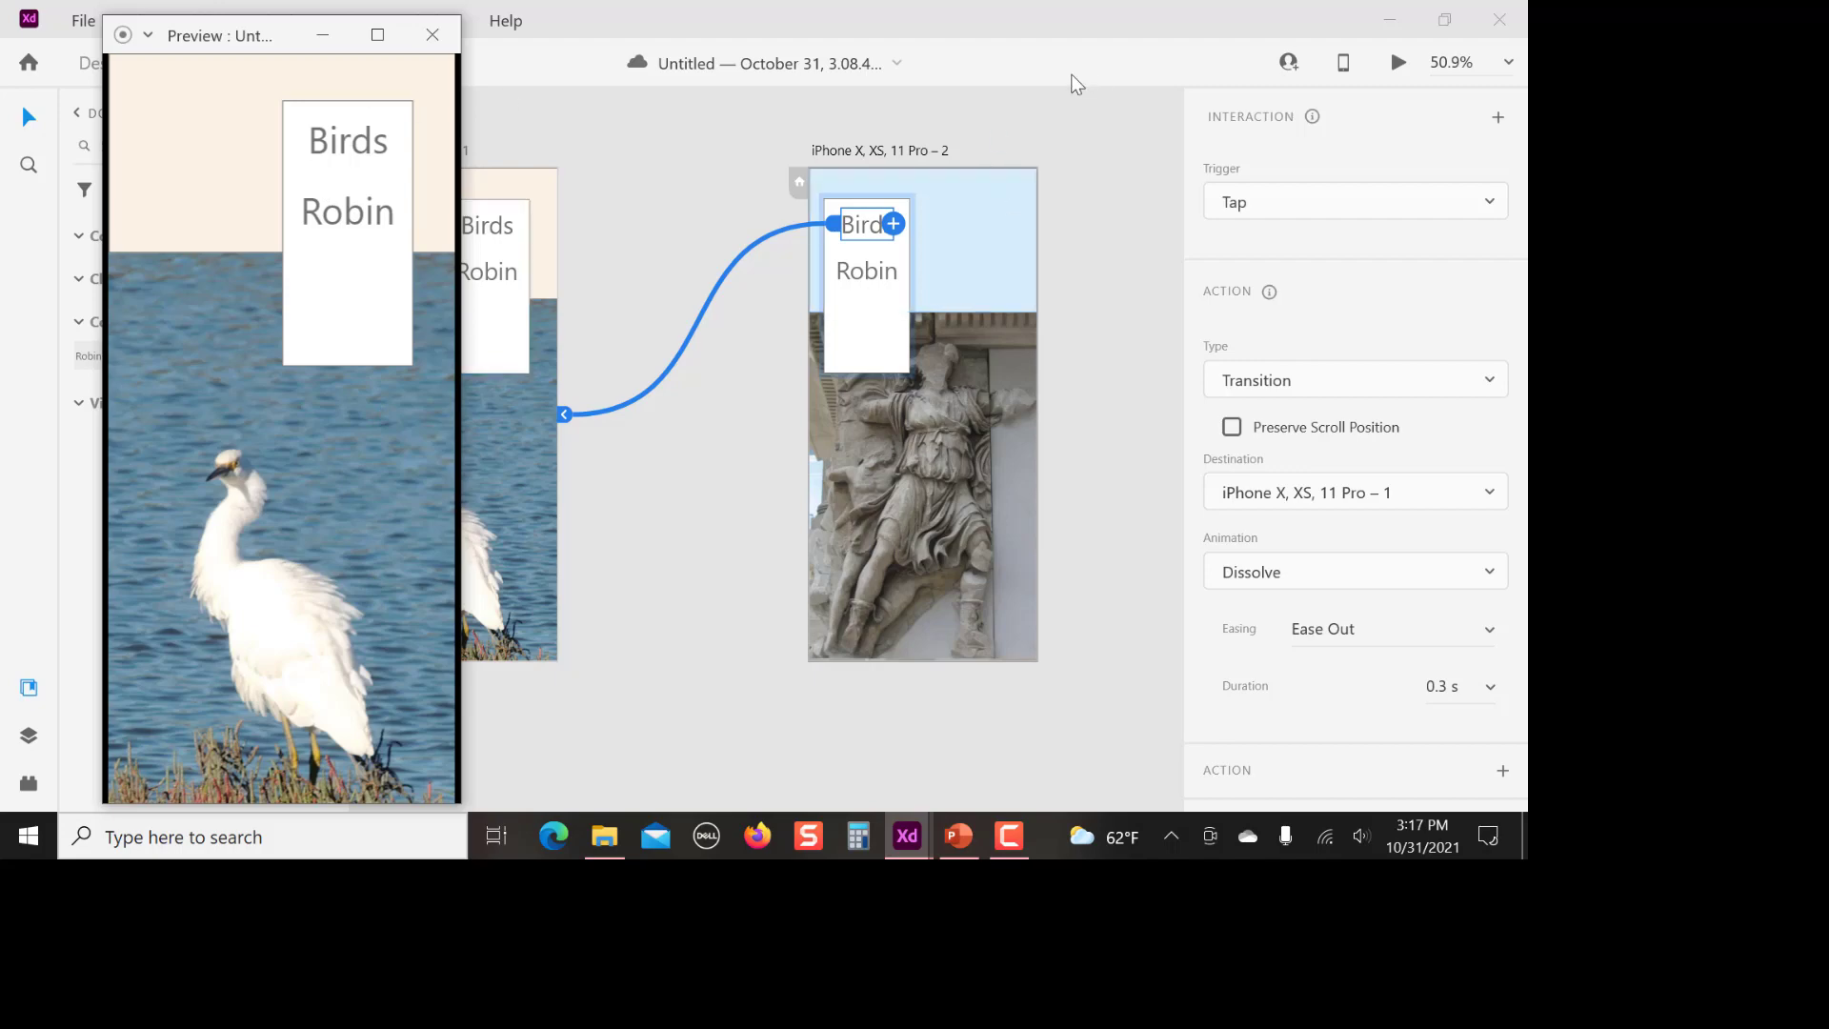
pyautogui.click(433, 34)
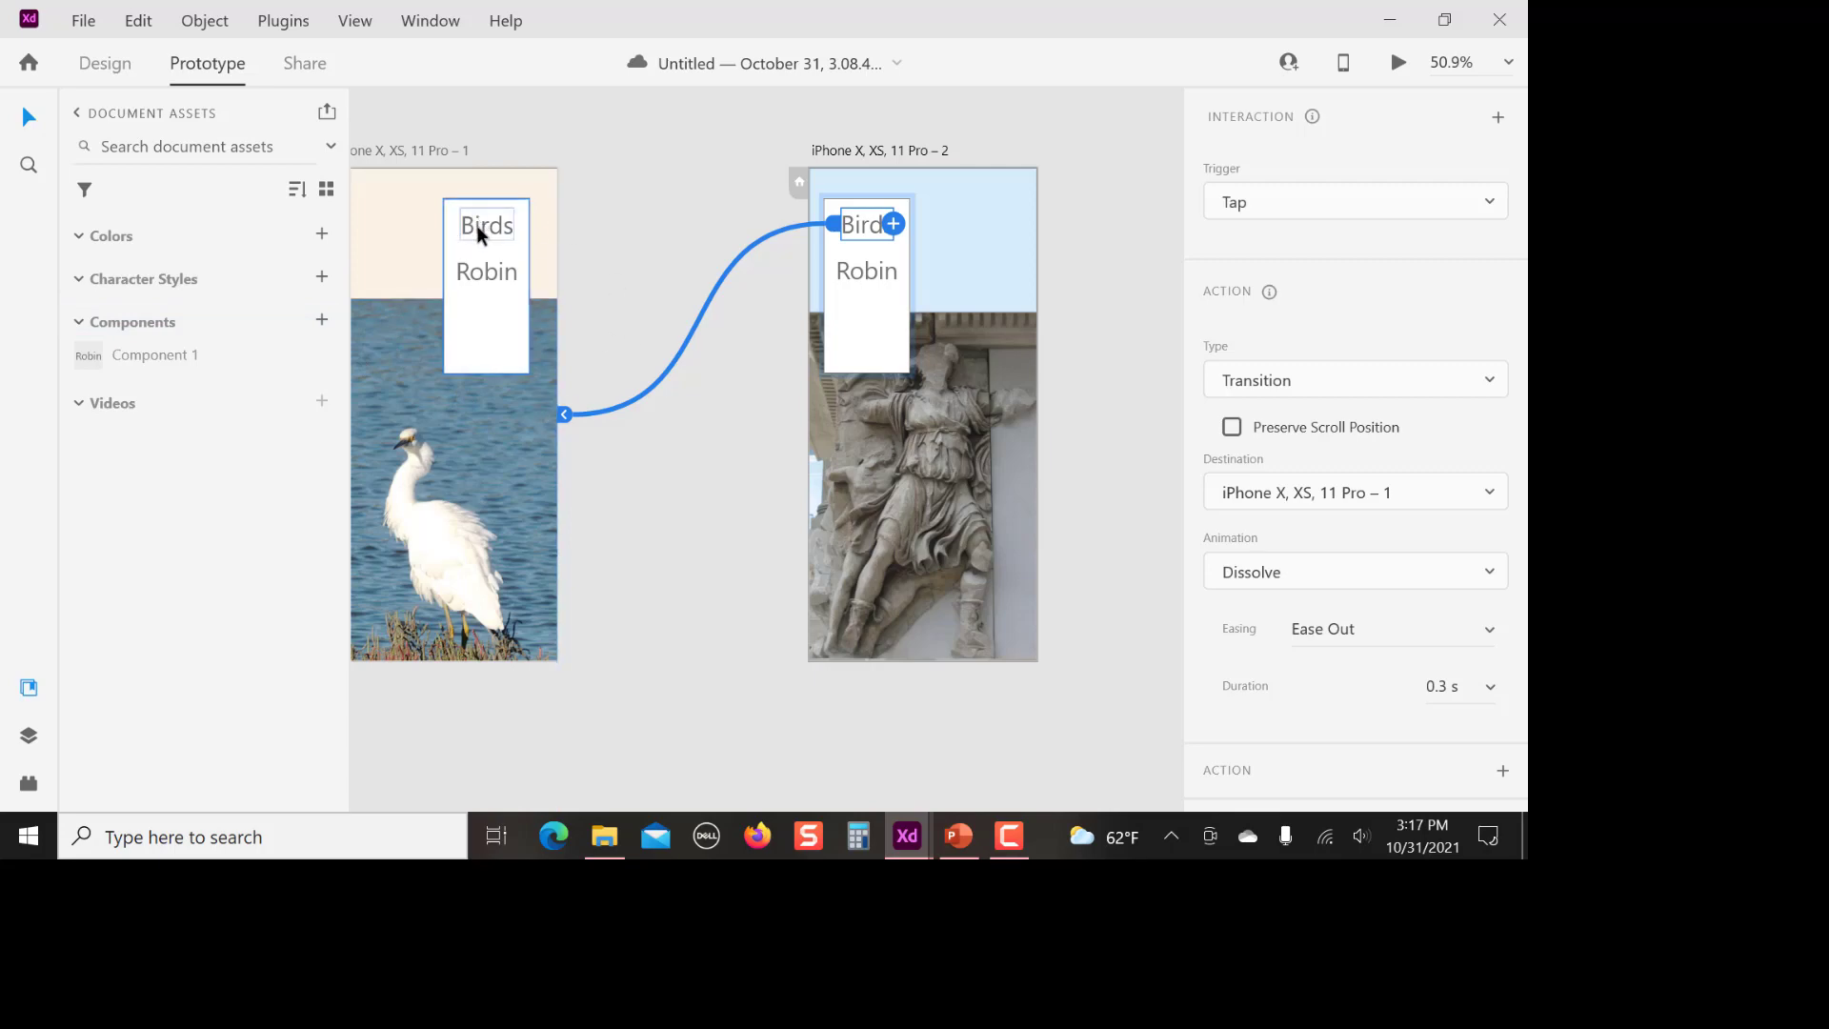
# Import the image home symbol.jpg into the document
pyautogui.click(88, 23)
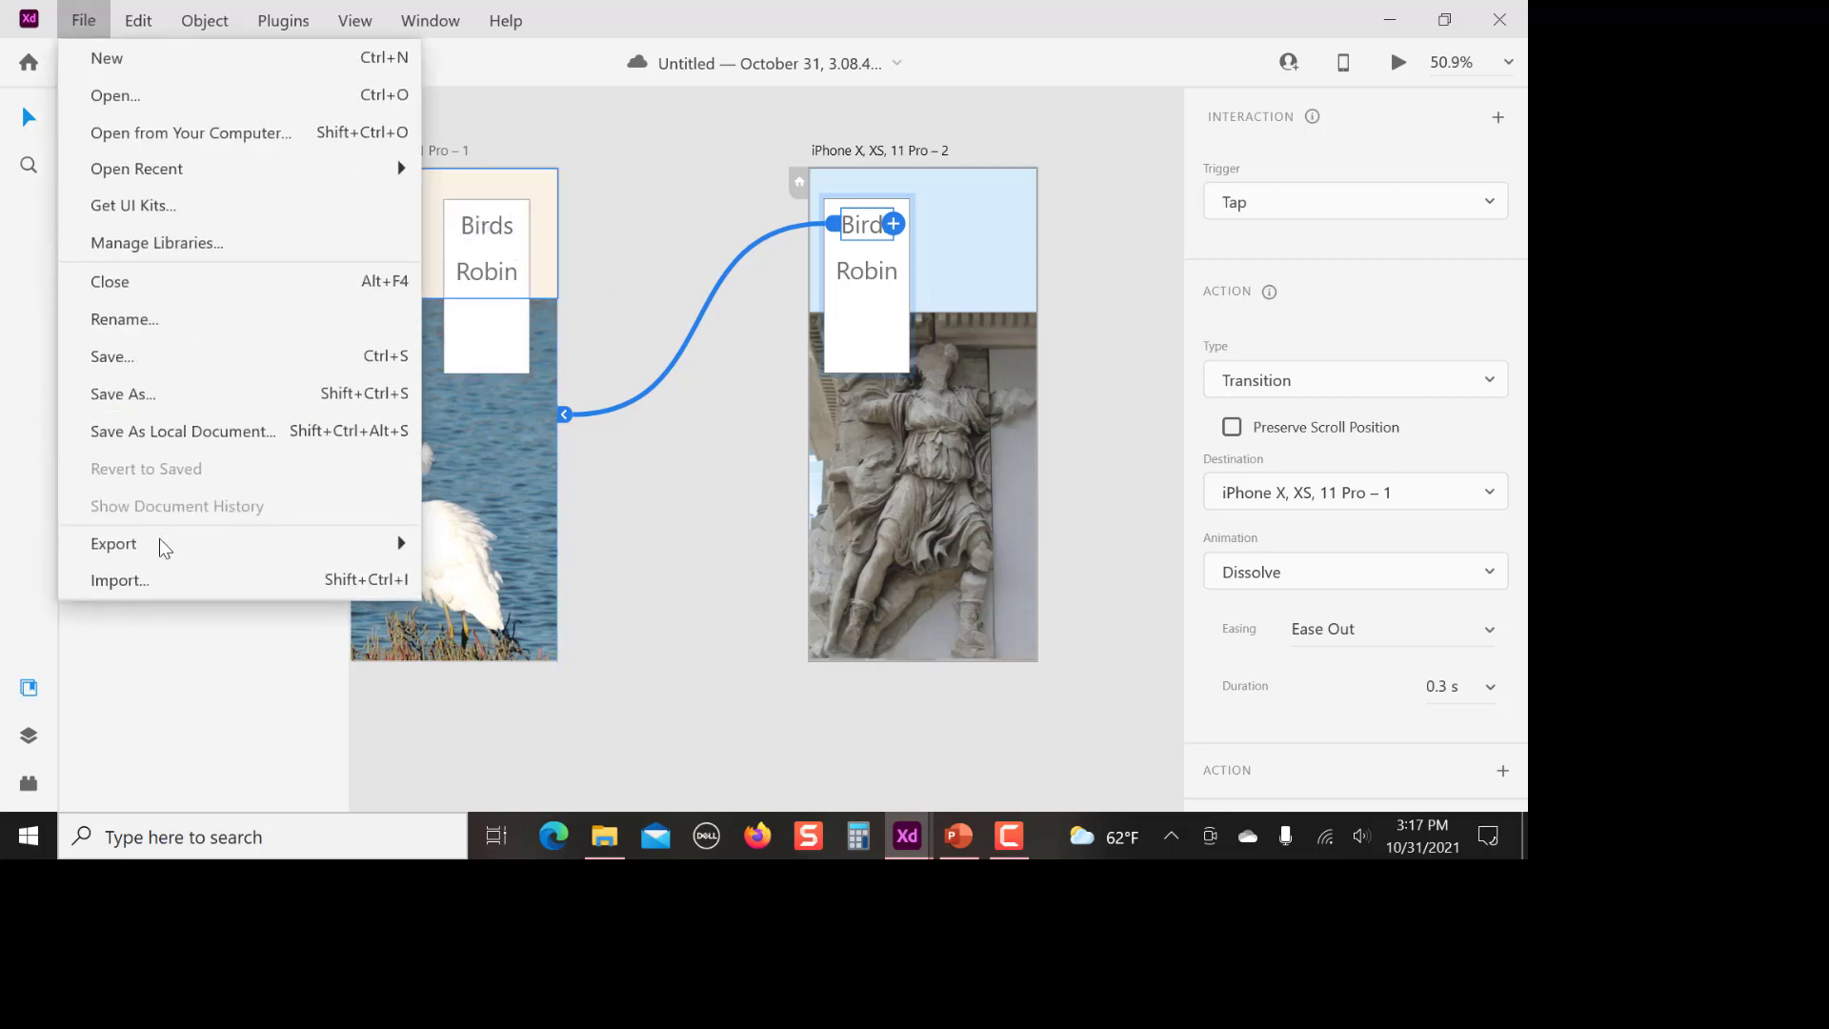
pyautogui.click(157, 570)
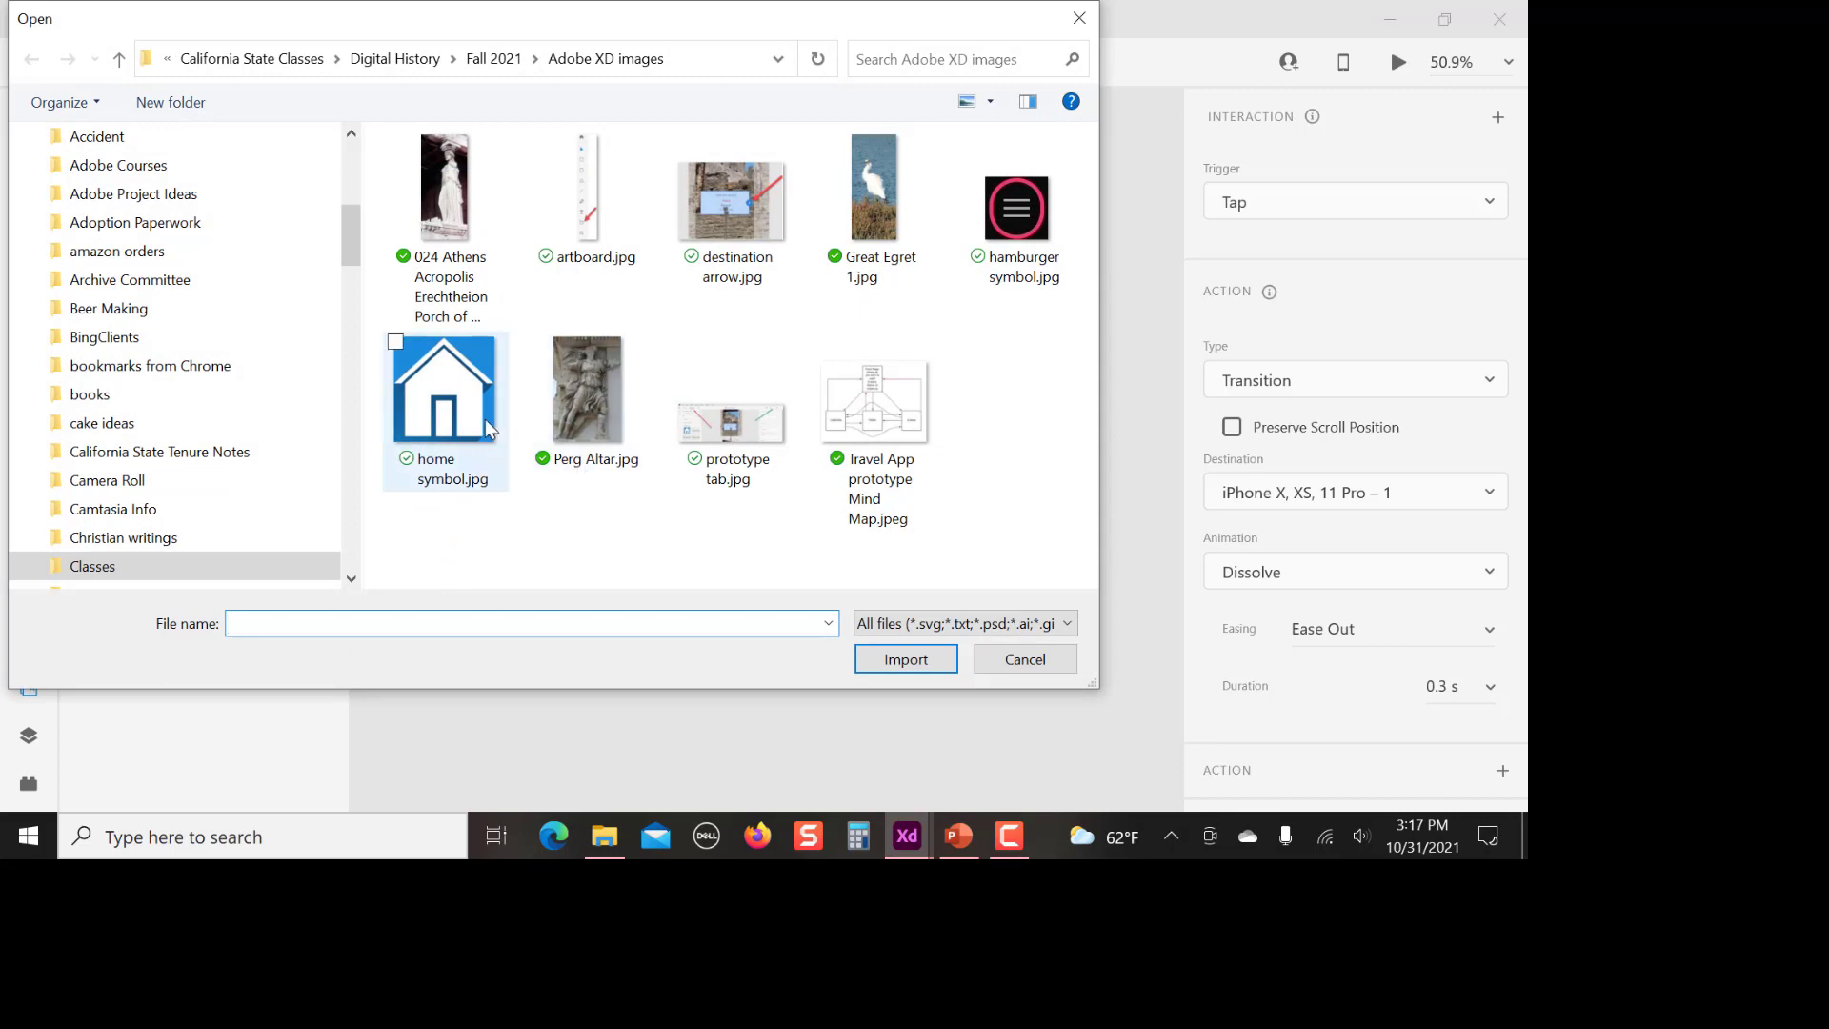
pyautogui.click(469, 400)
pyautogui.click(906, 659)
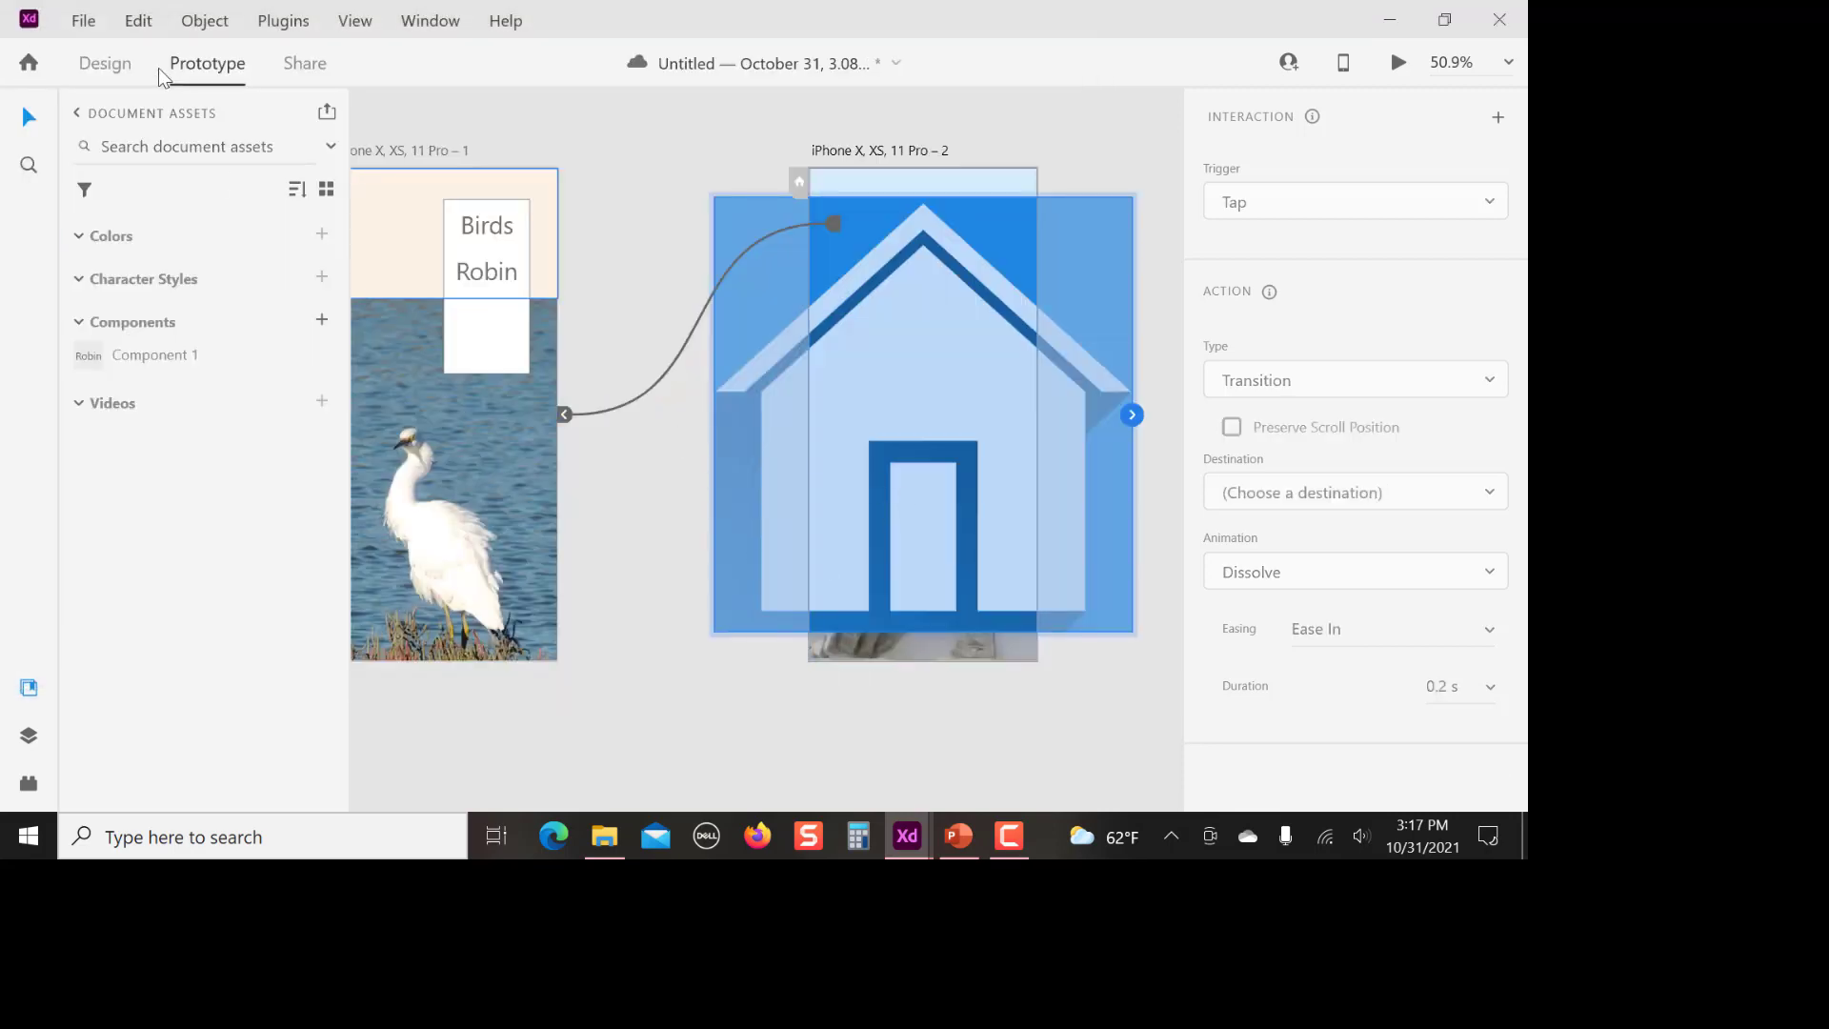
# In Design mode, shrink the home image to about 94 by 98 and place it in the egret artboard's upper-left area
pyautogui.click(105, 63)
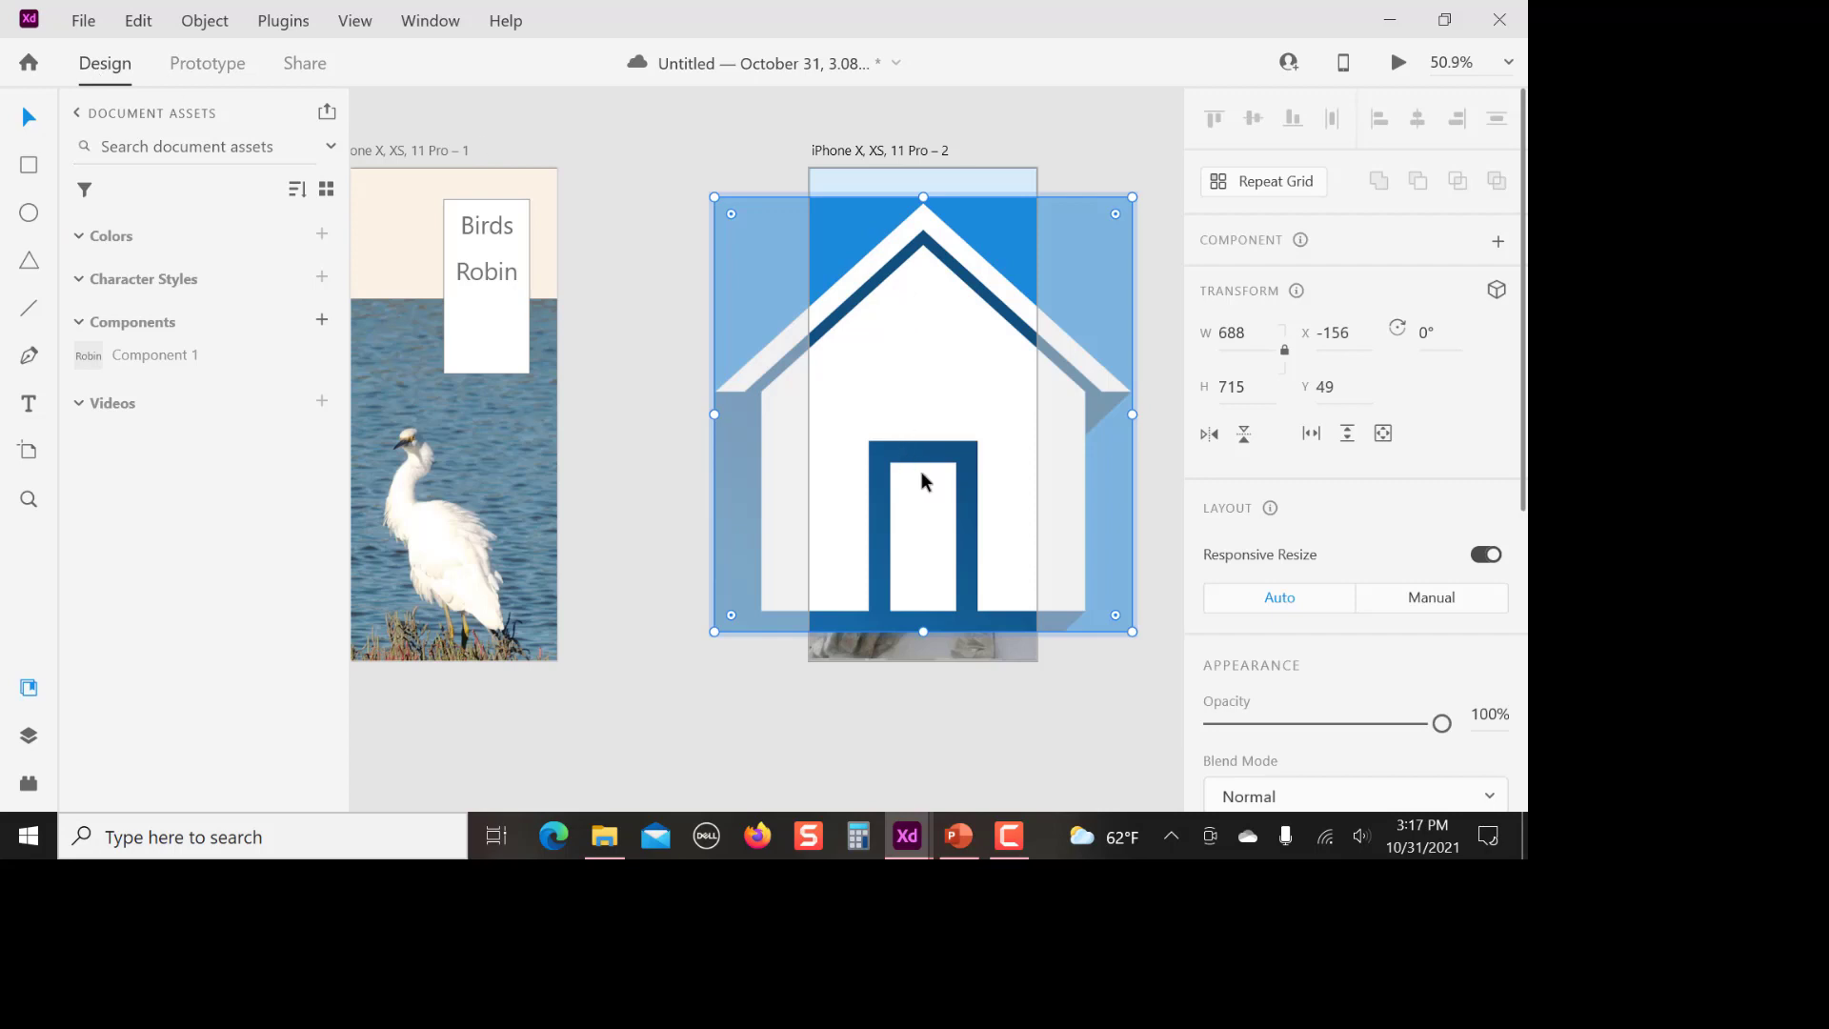
pyautogui.moveTo(922, 456); pyautogui.dragTo(826, 571)
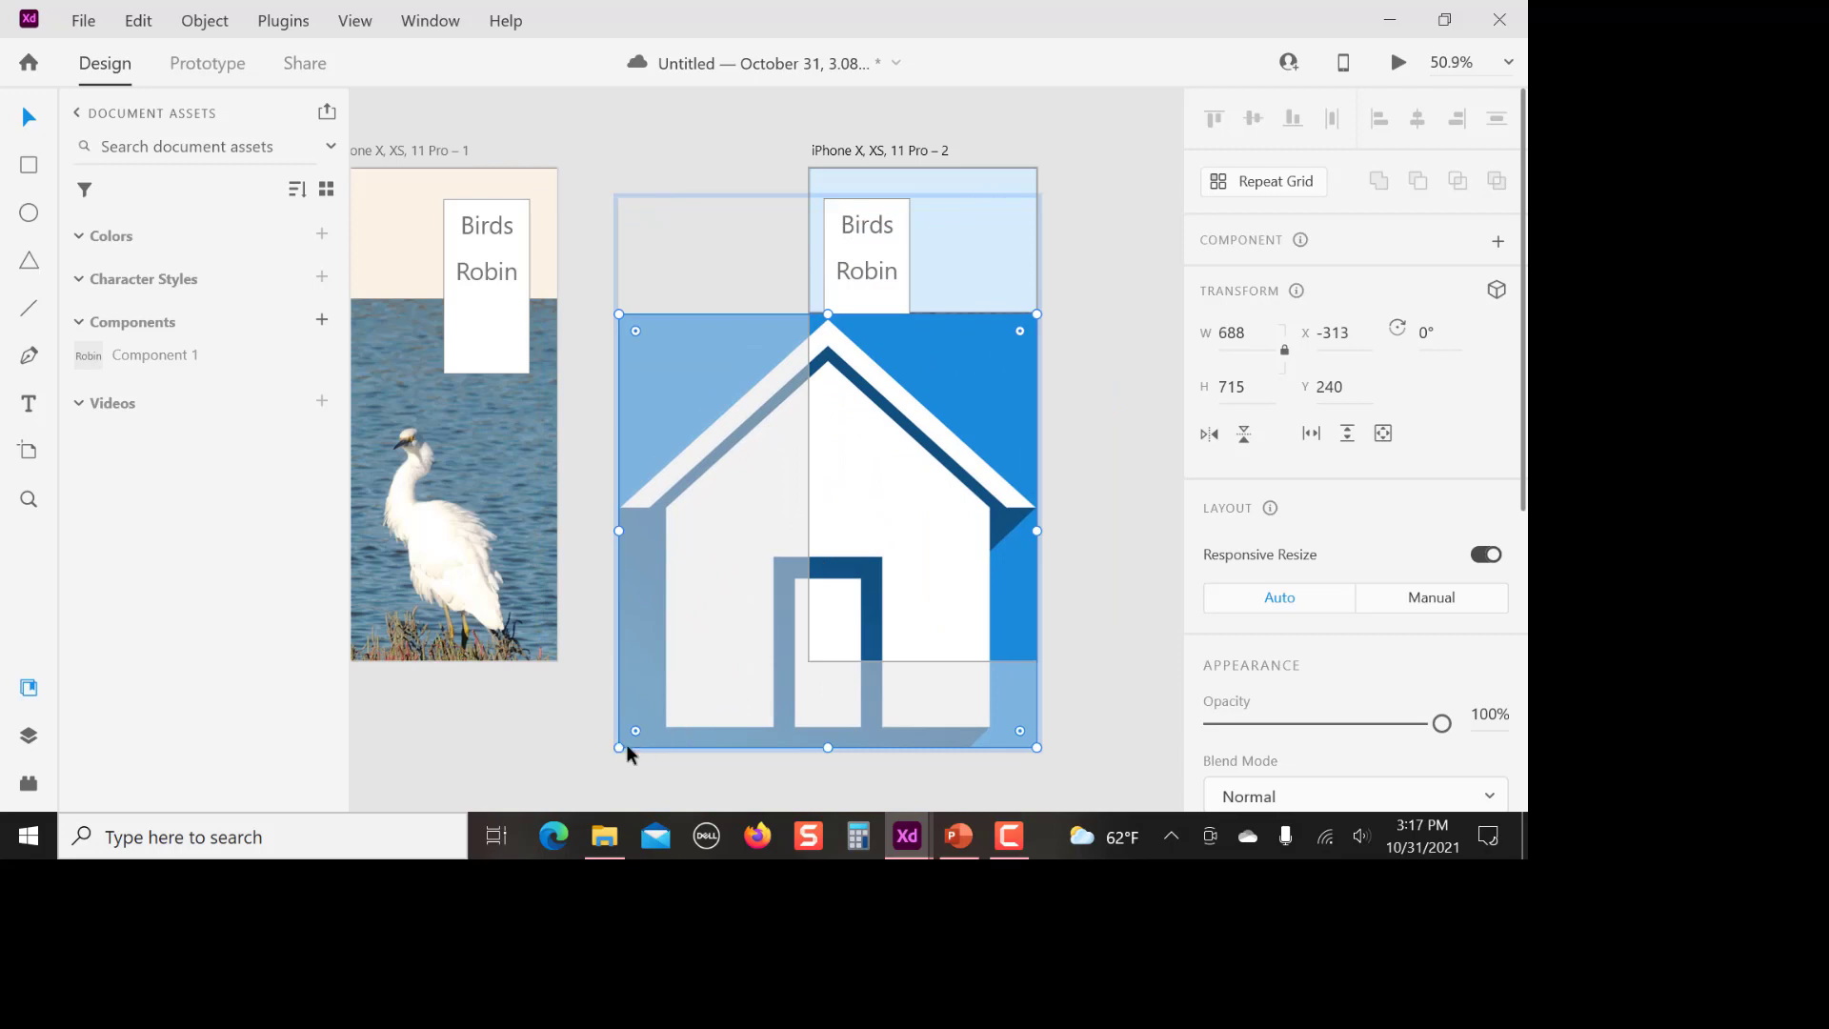
pyautogui.moveTo(619, 748); pyautogui.dragTo(386, 211)
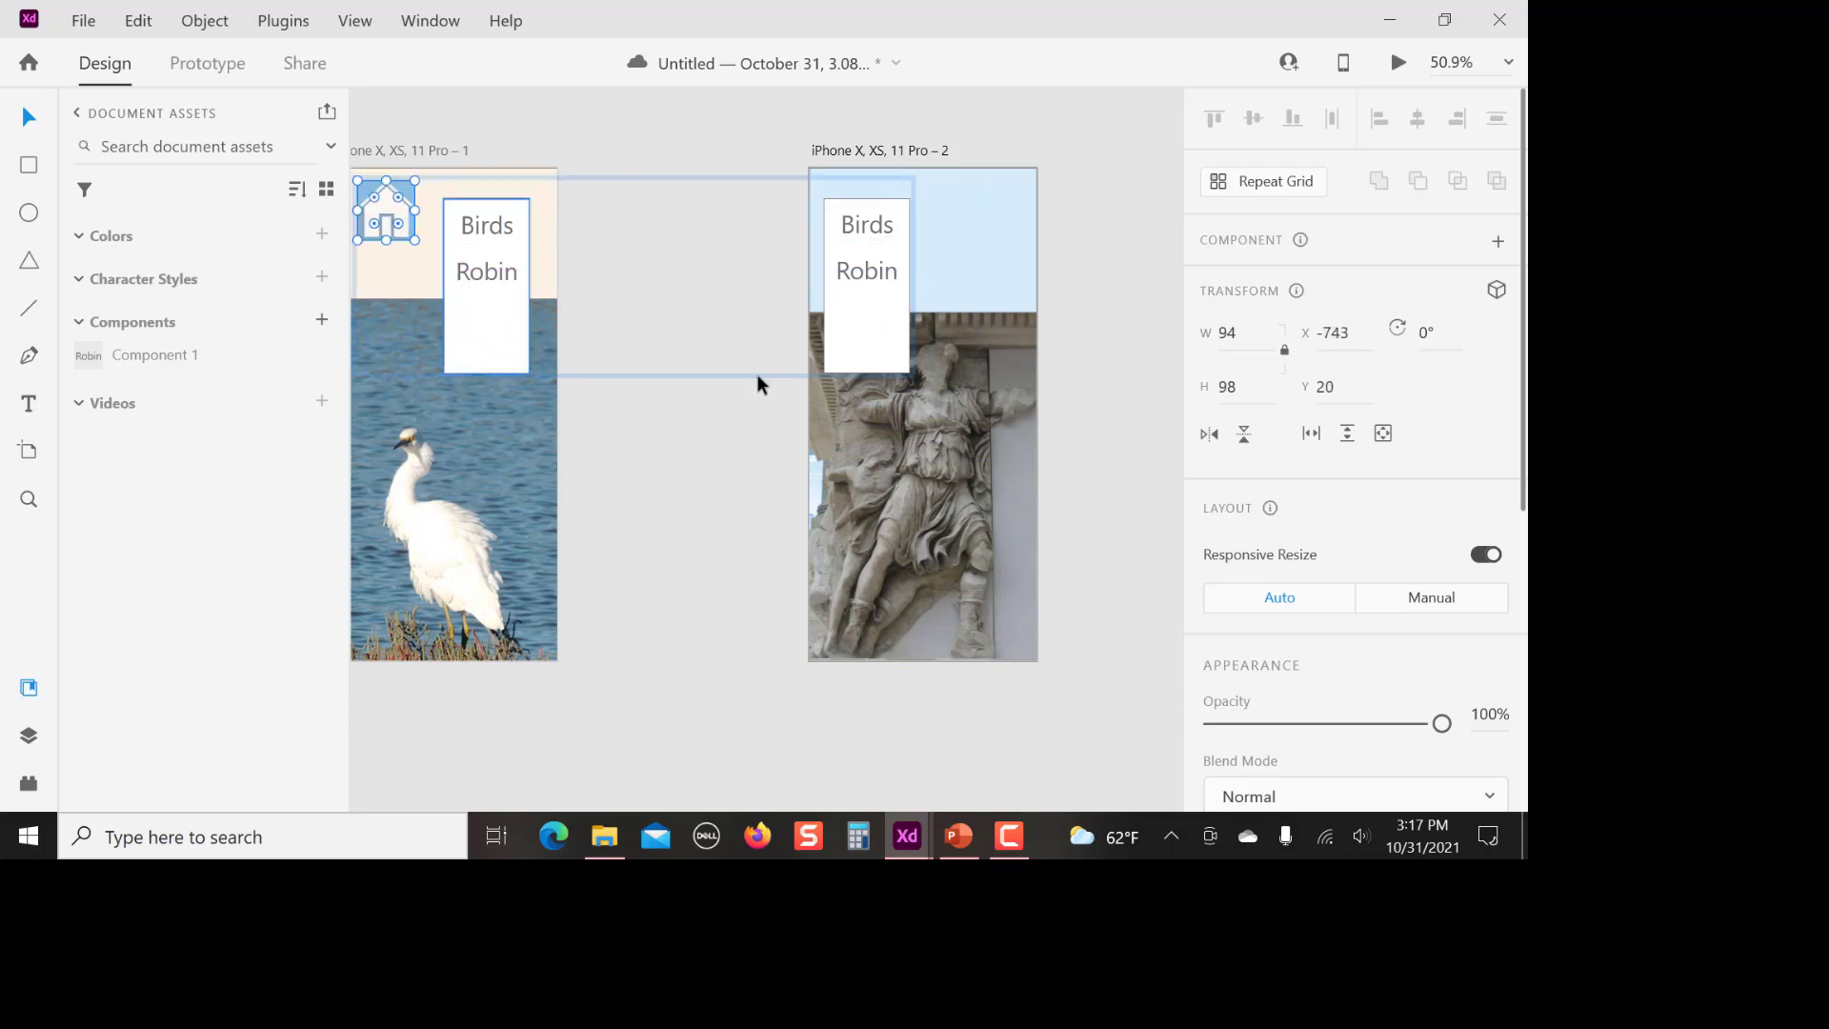
pyautogui.click(671, 473)
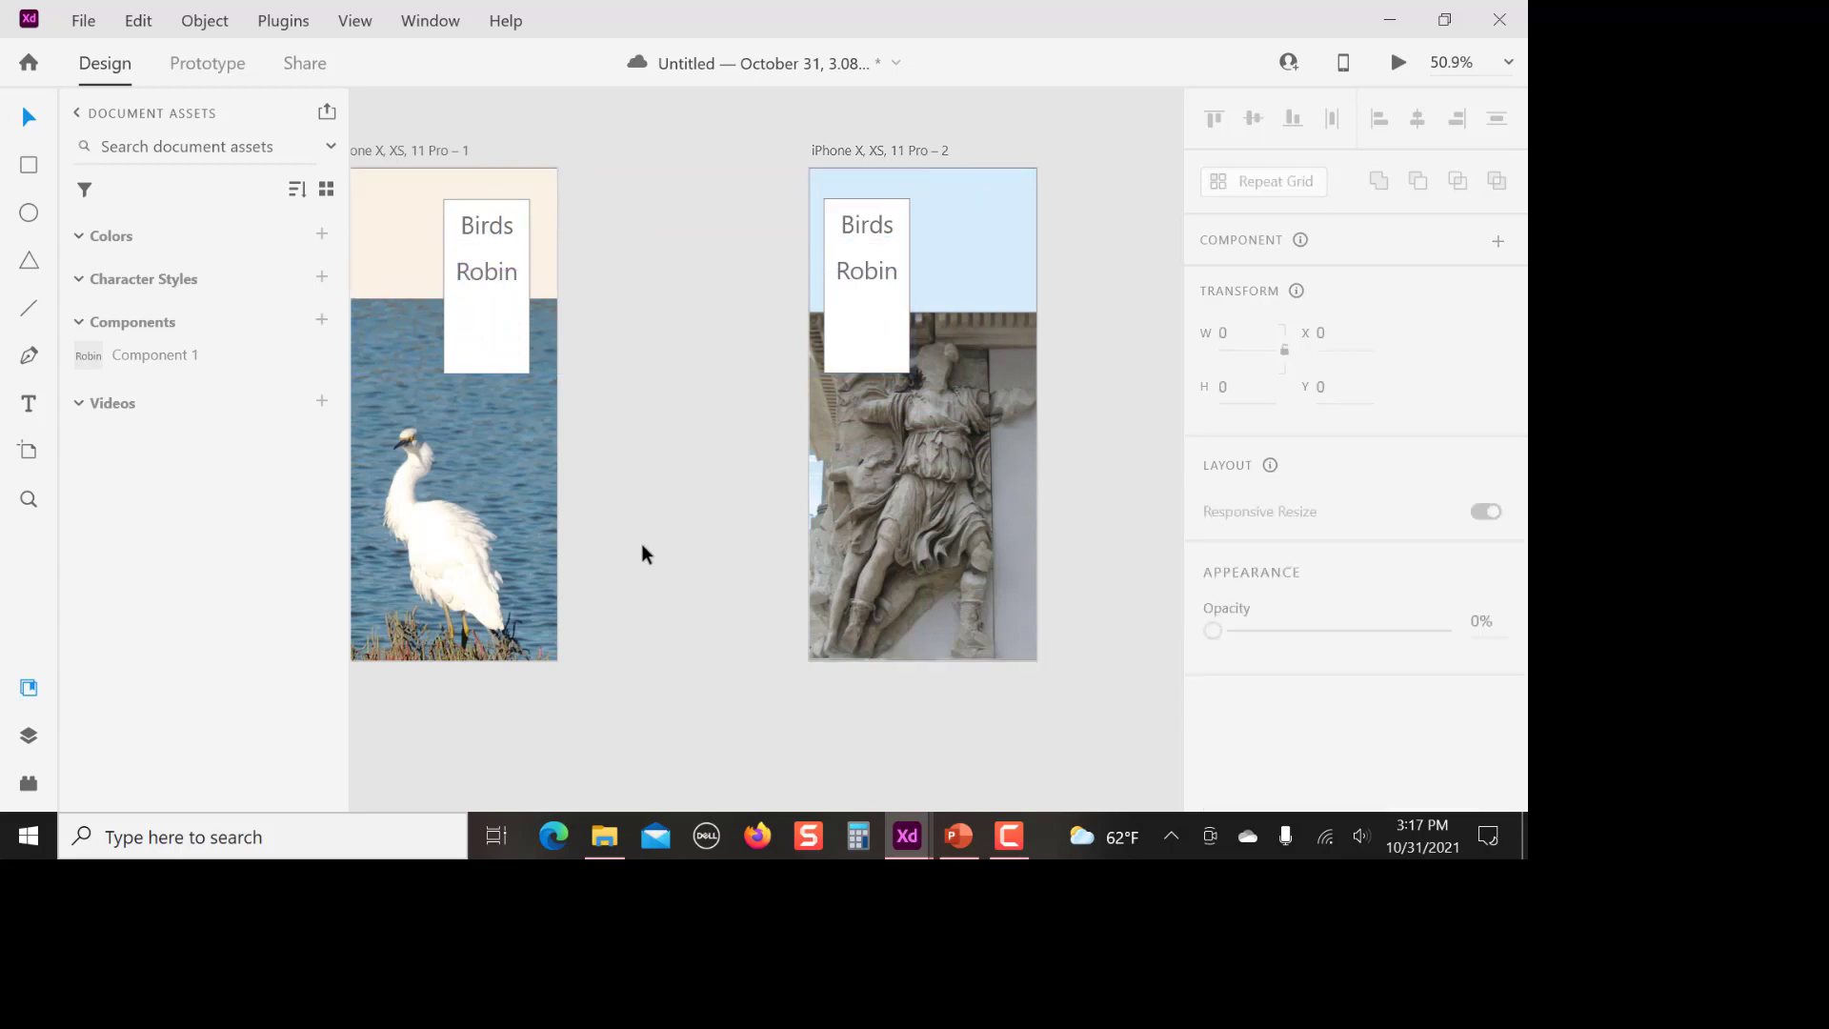
# Import a second copy of home symbol.jpg
pyautogui.moveTo(652, 563); pyautogui.dragTo(784, 563)
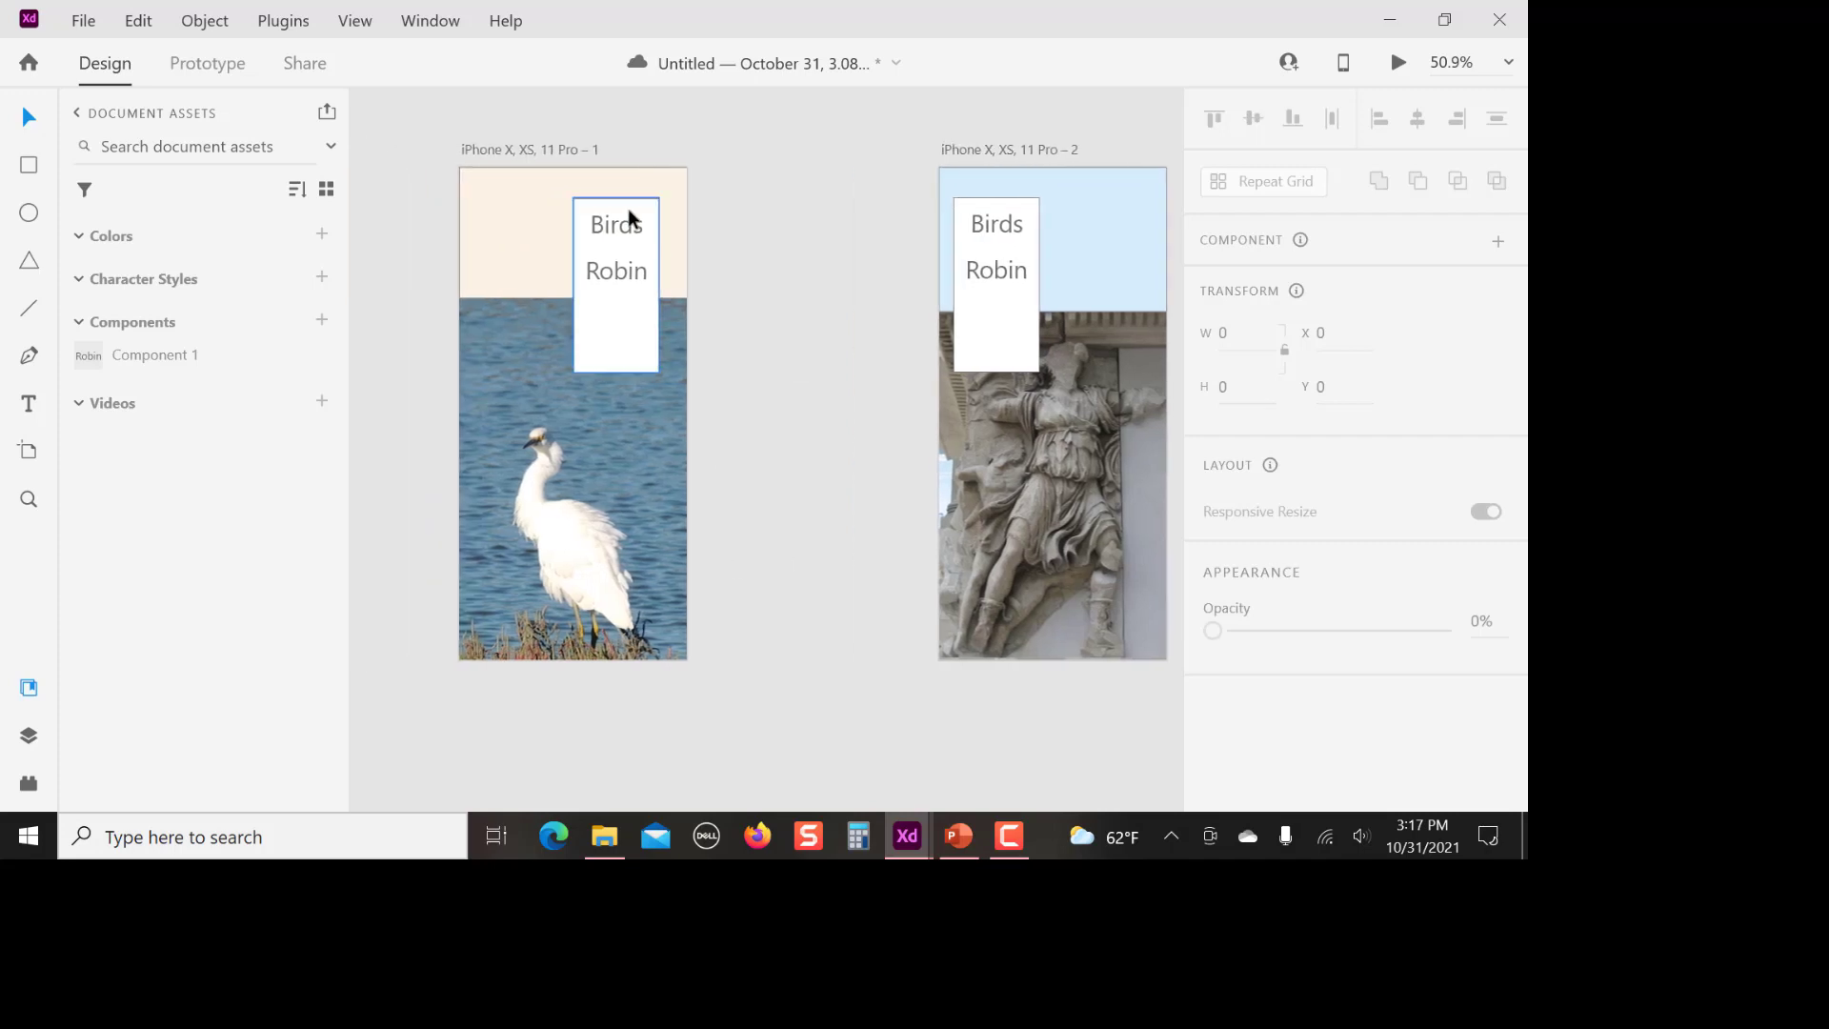
pyautogui.click(83, 20)
pyautogui.click(119, 580)
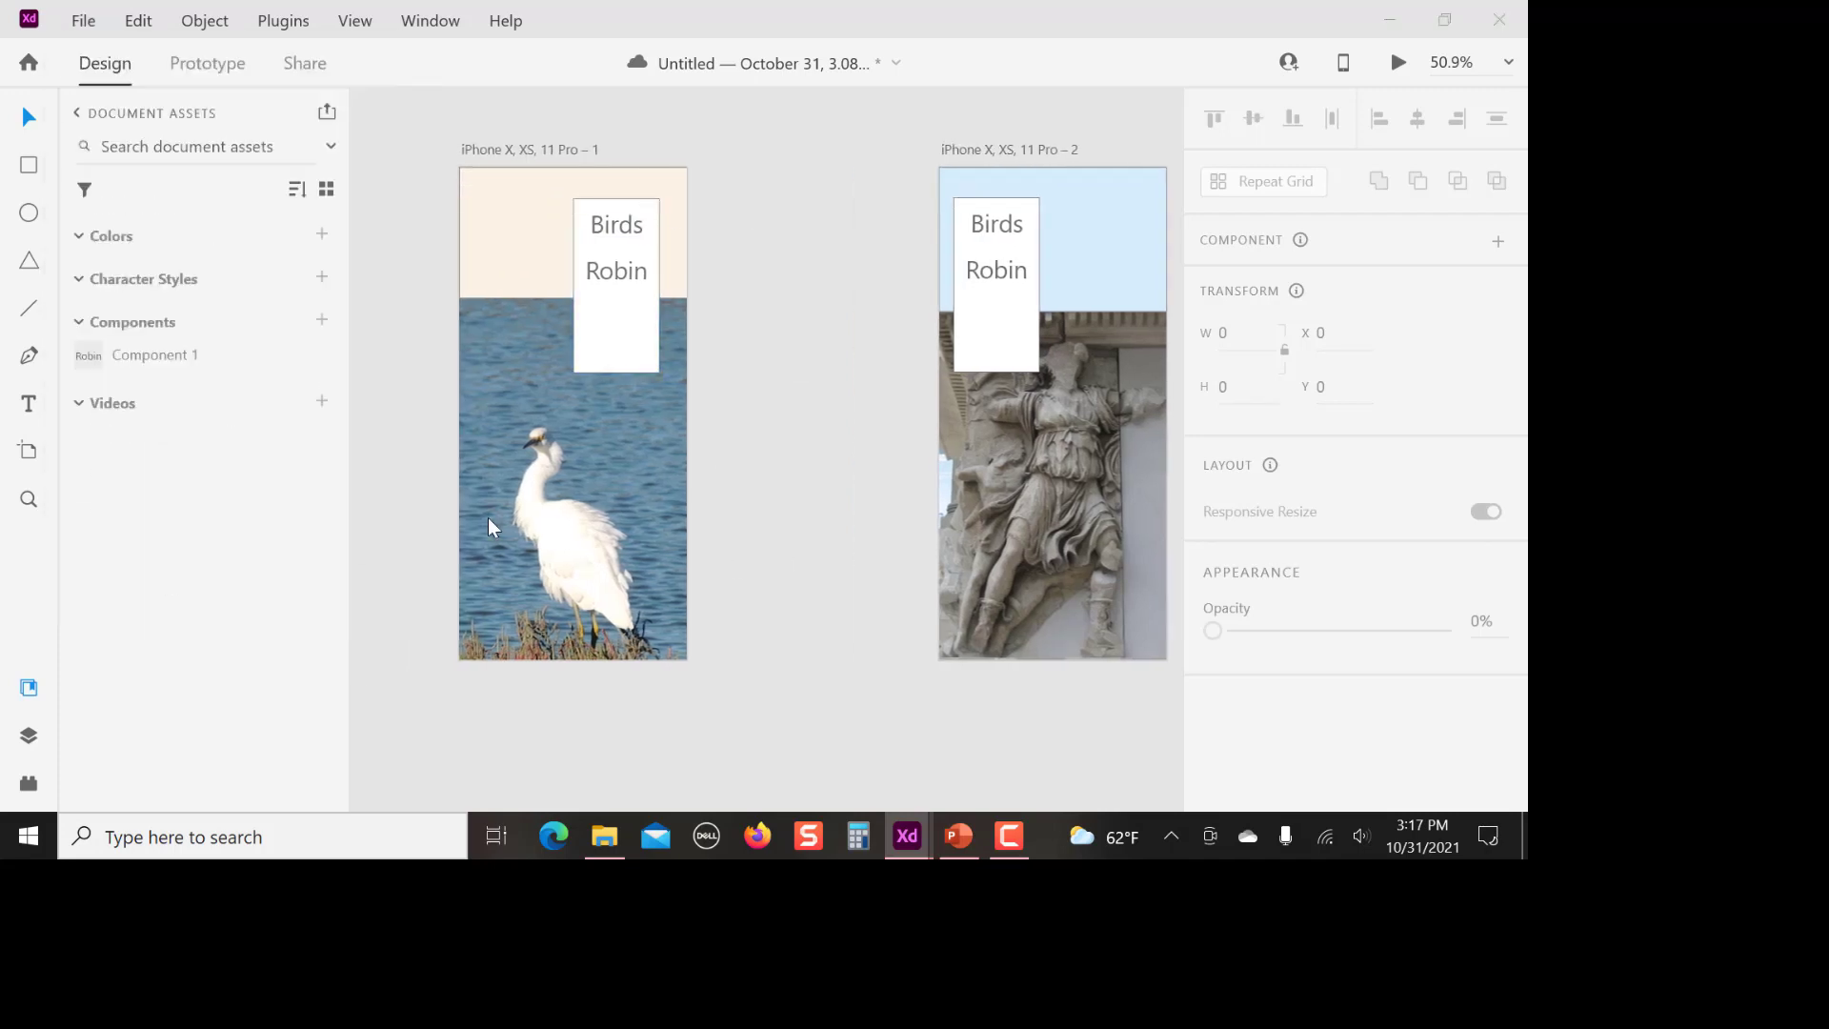
pyautogui.click(444, 390)
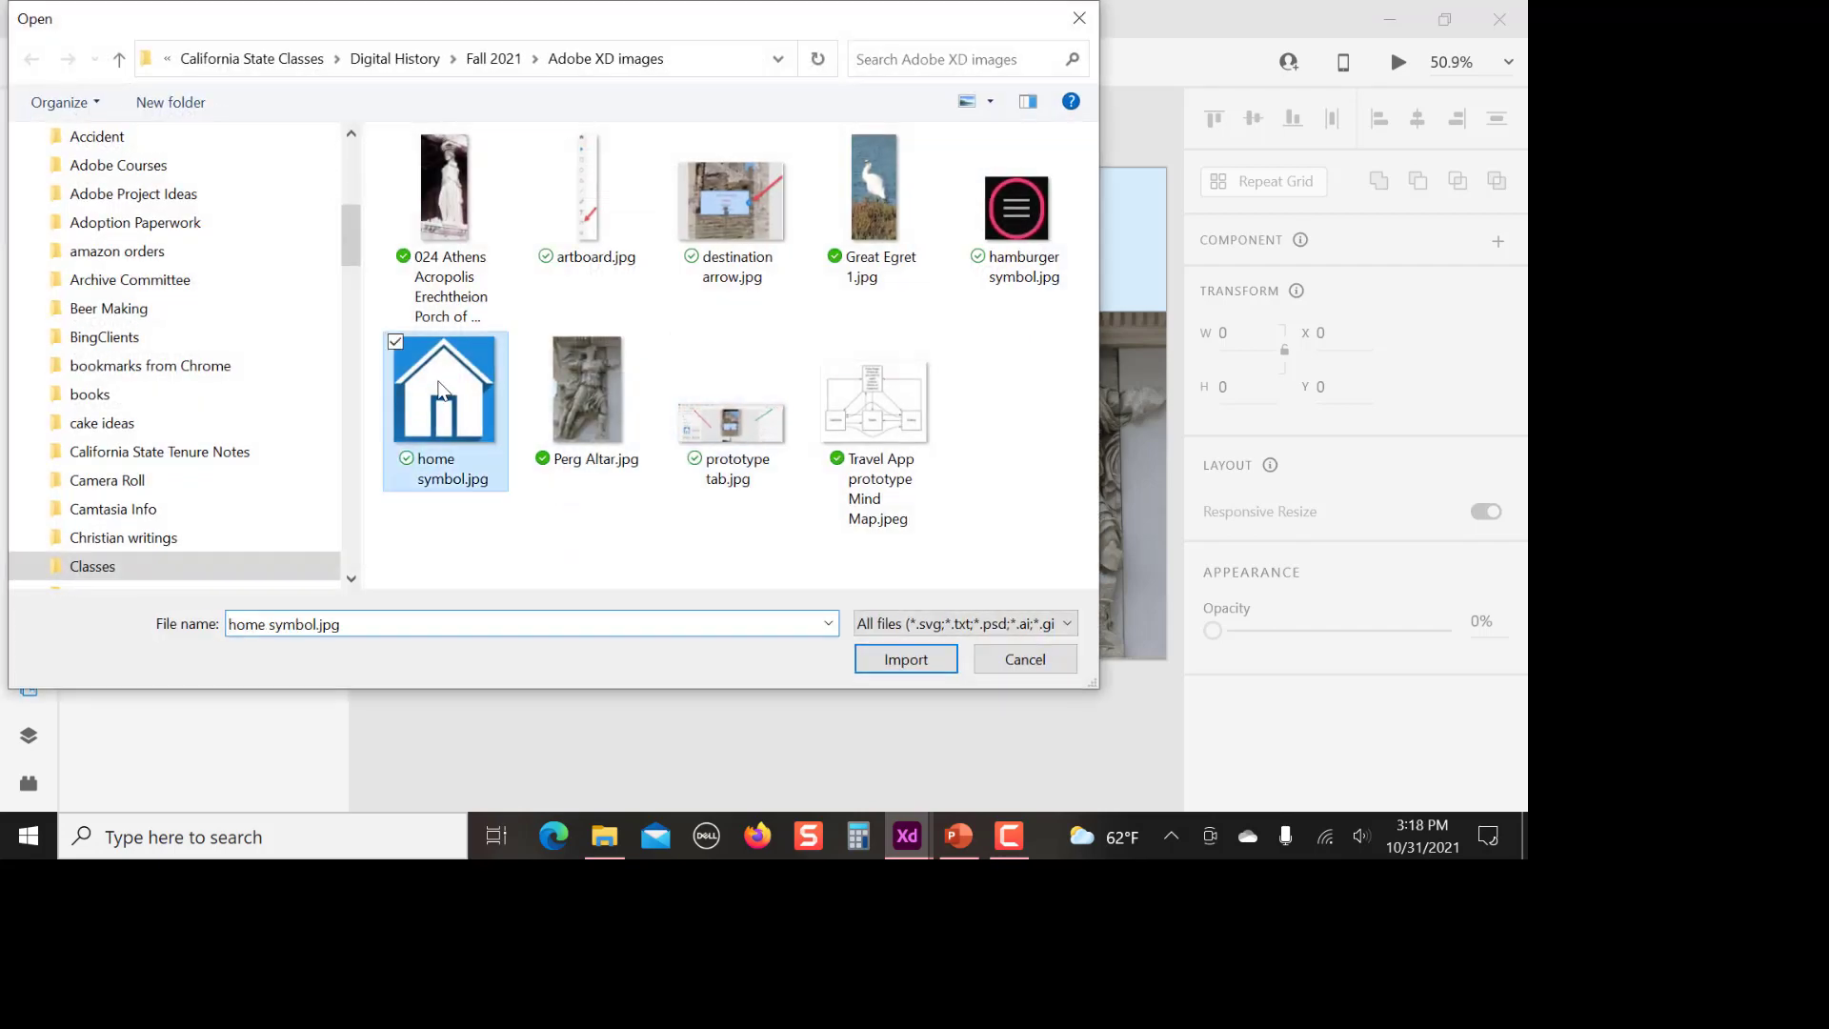
pyautogui.click(918, 661)
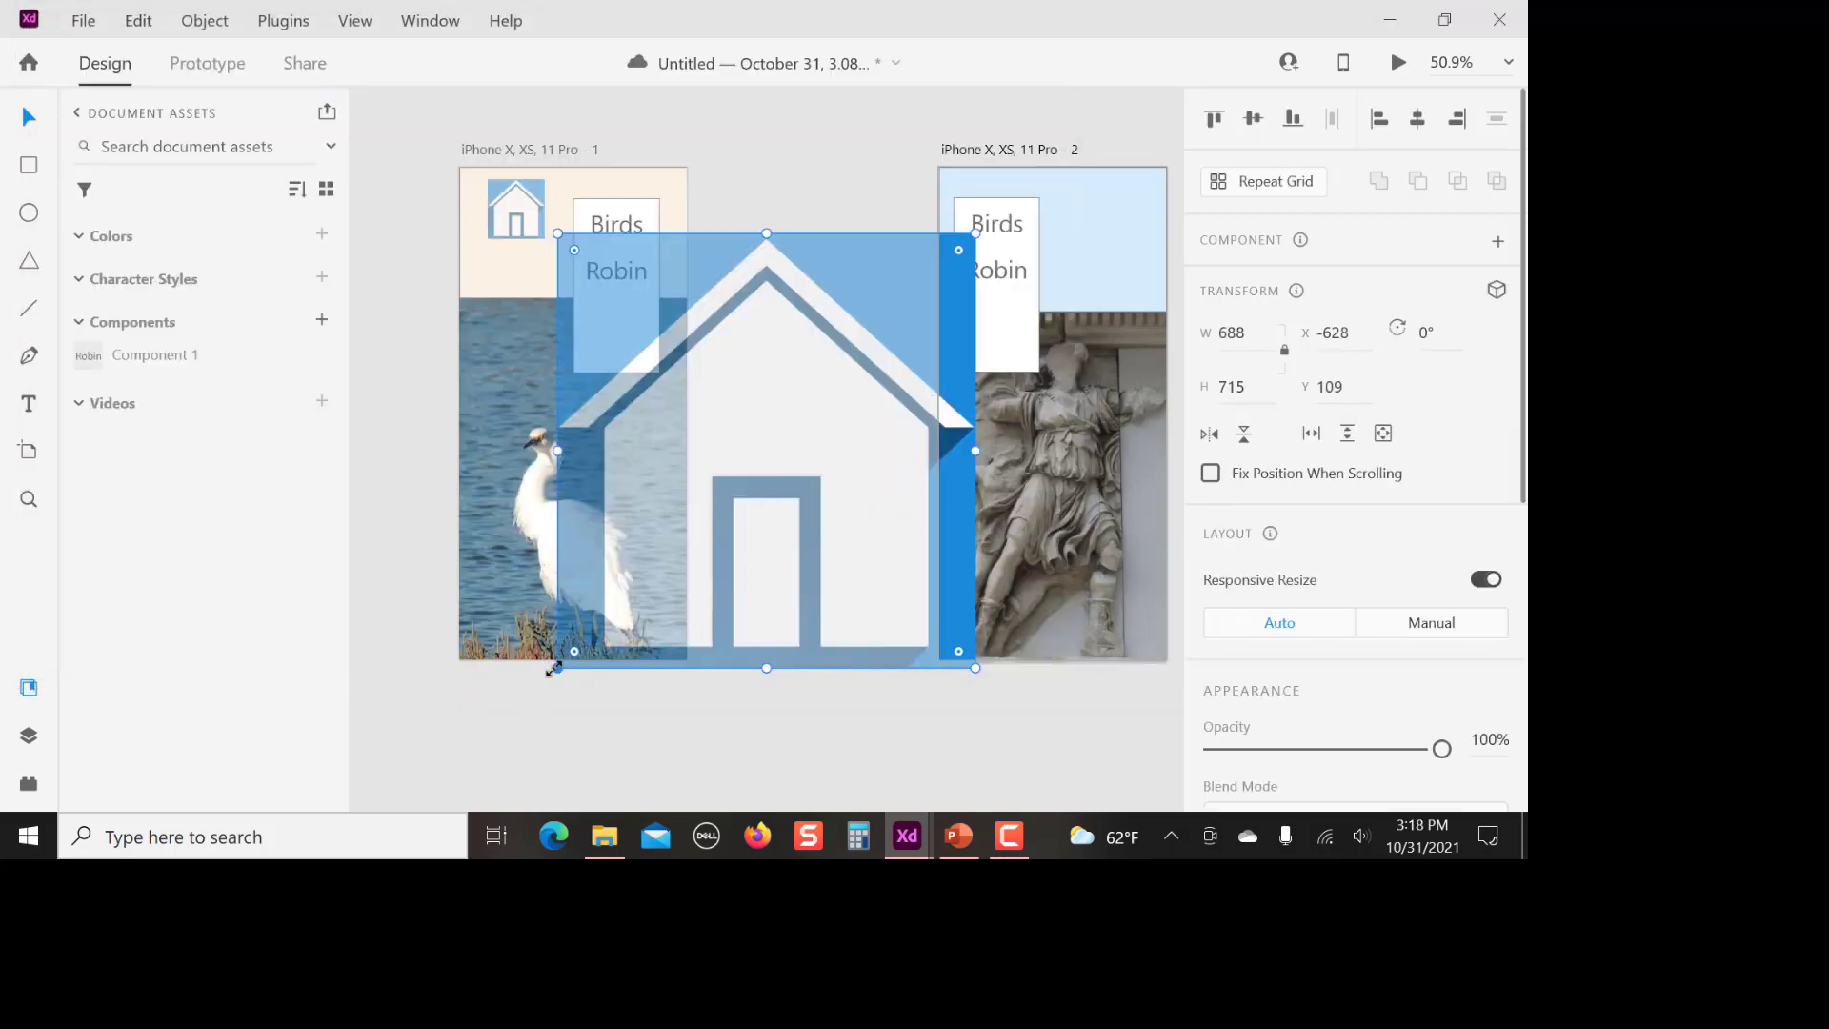
# Shrink the second home image to about 146 by 152 and place it in the egret artboard's upper-left corner at X 7, Y 0
pyautogui.moveTo(551, 667); pyautogui.dragTo(763, 325)
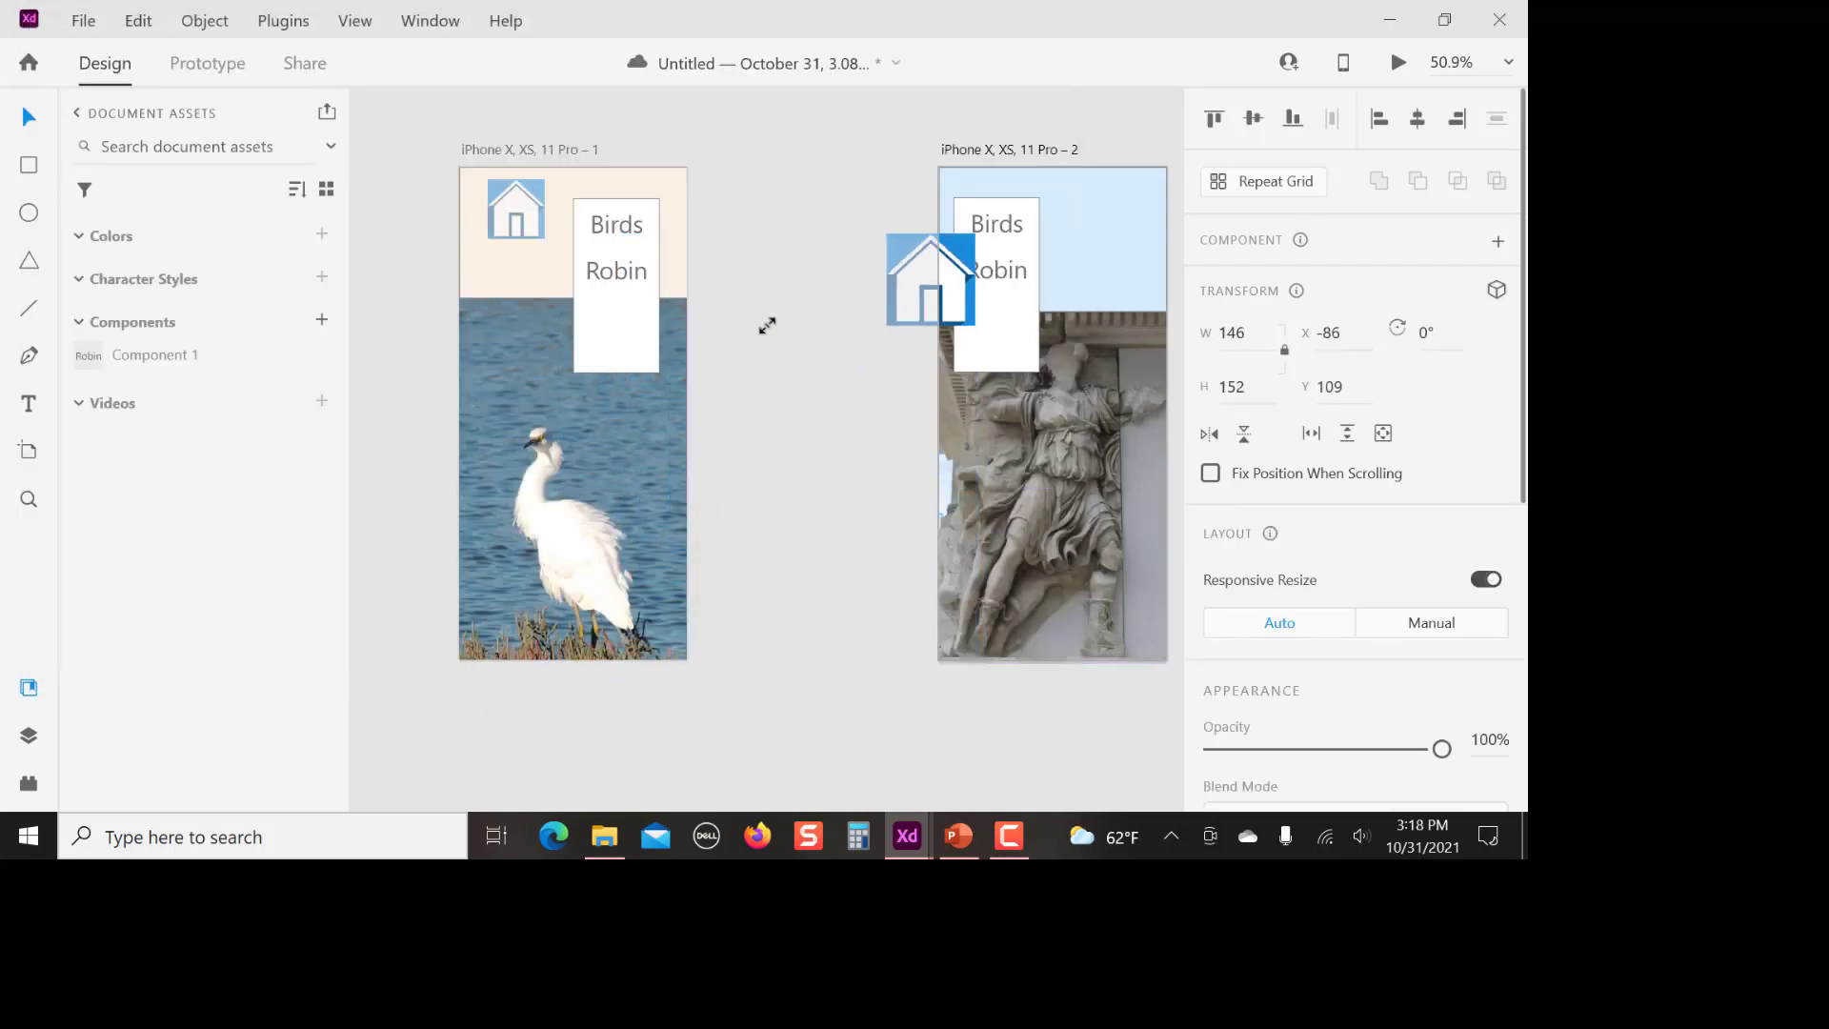
pyautogui.click(514, 217)
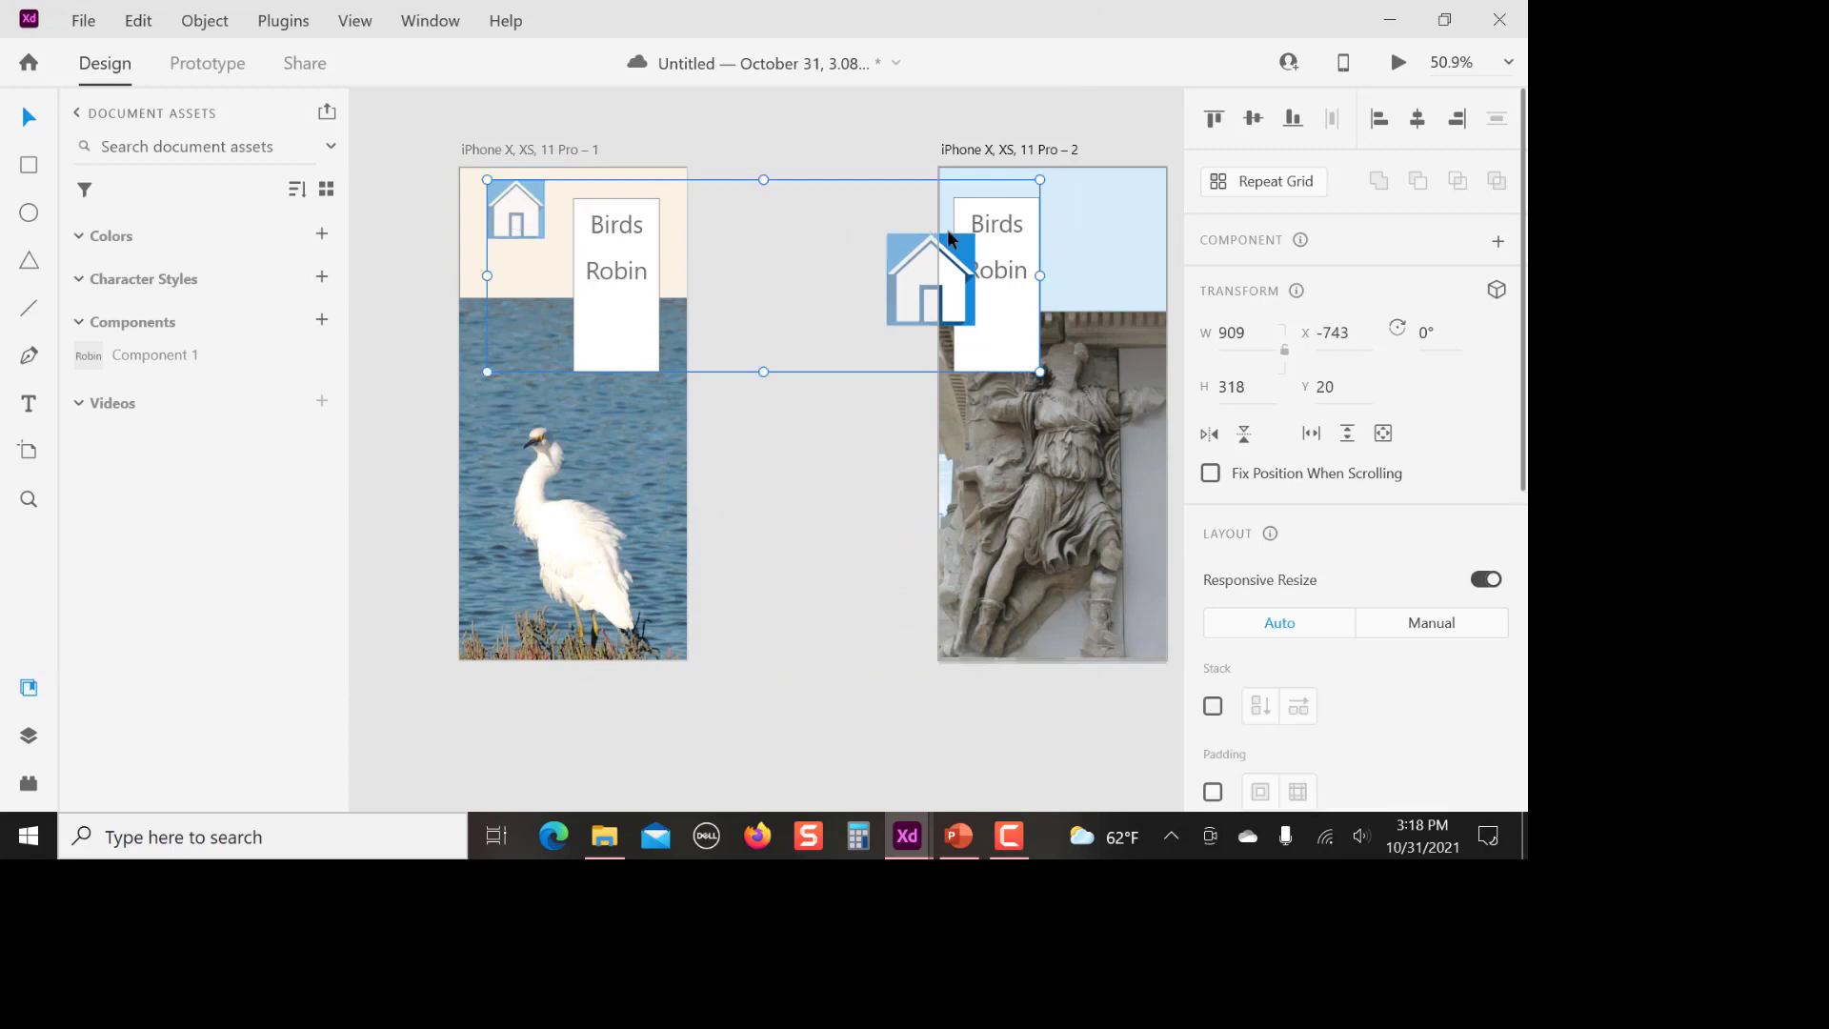
pyautogui.click(787, 442)
pyautogui.moveTo(947, 275); pyautogui.dragTo(523, 213)
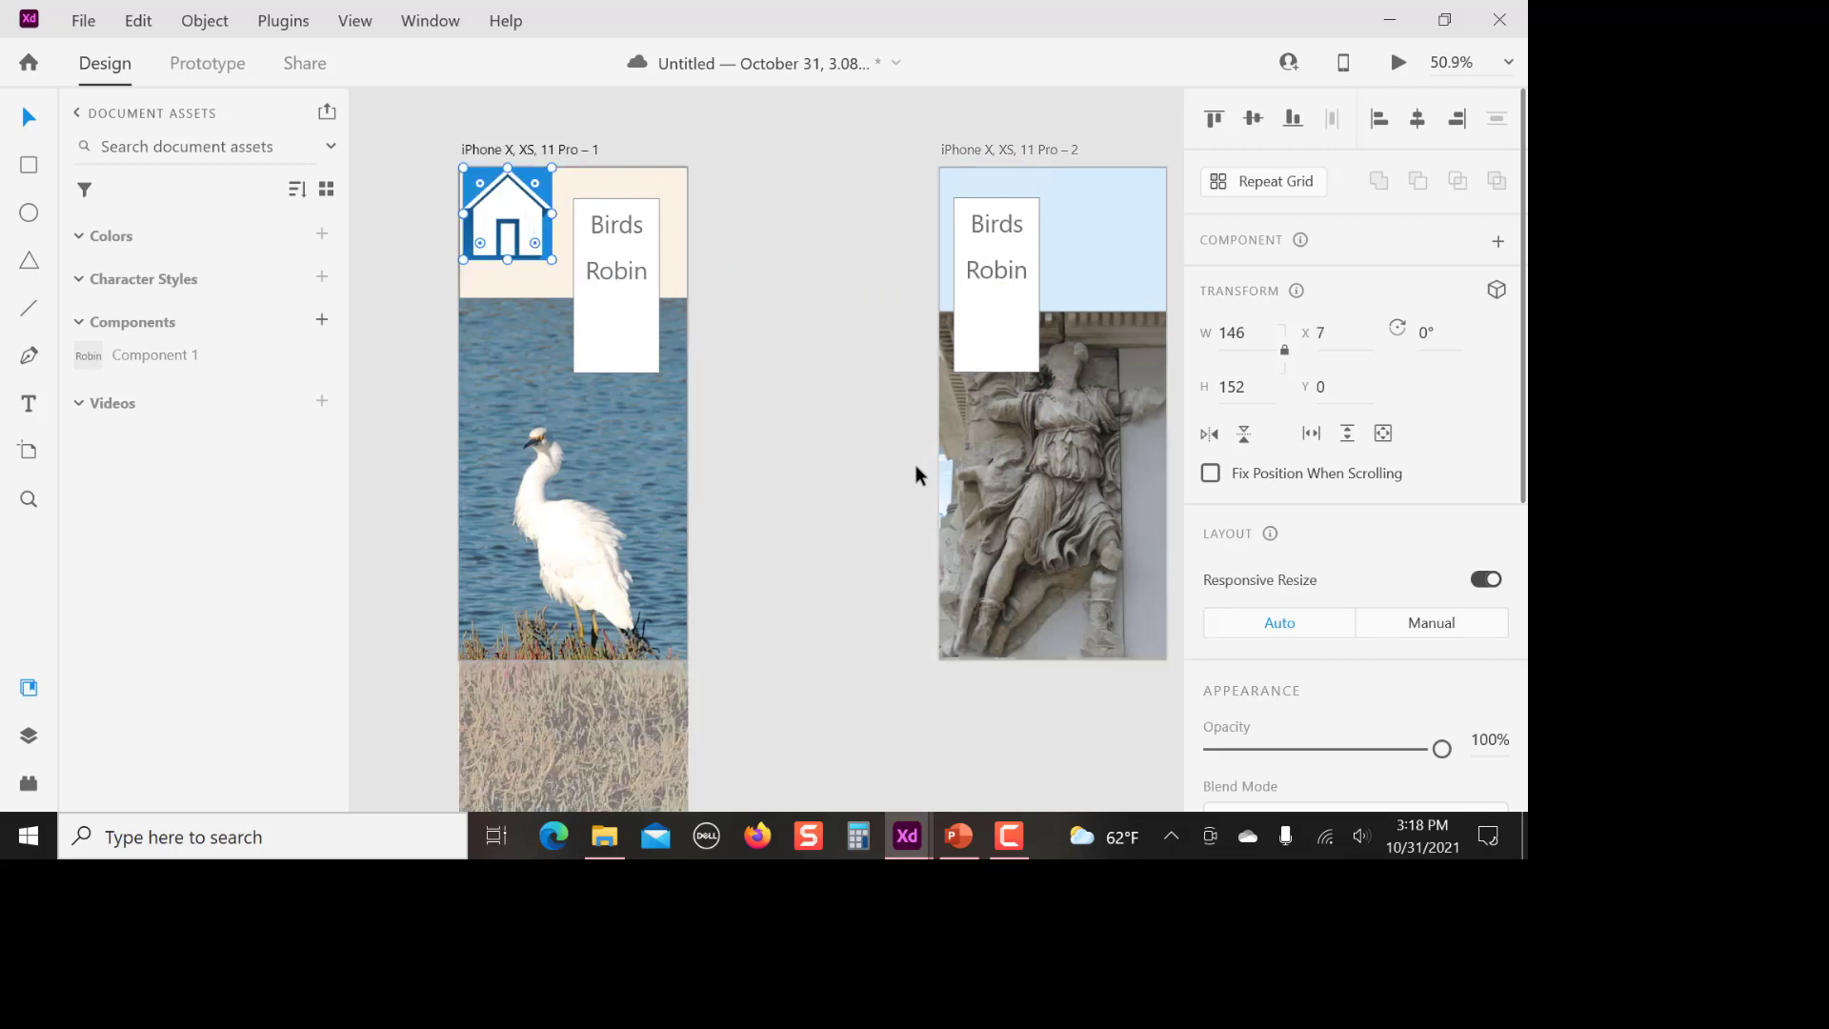
pyautogui.click(838, 456)
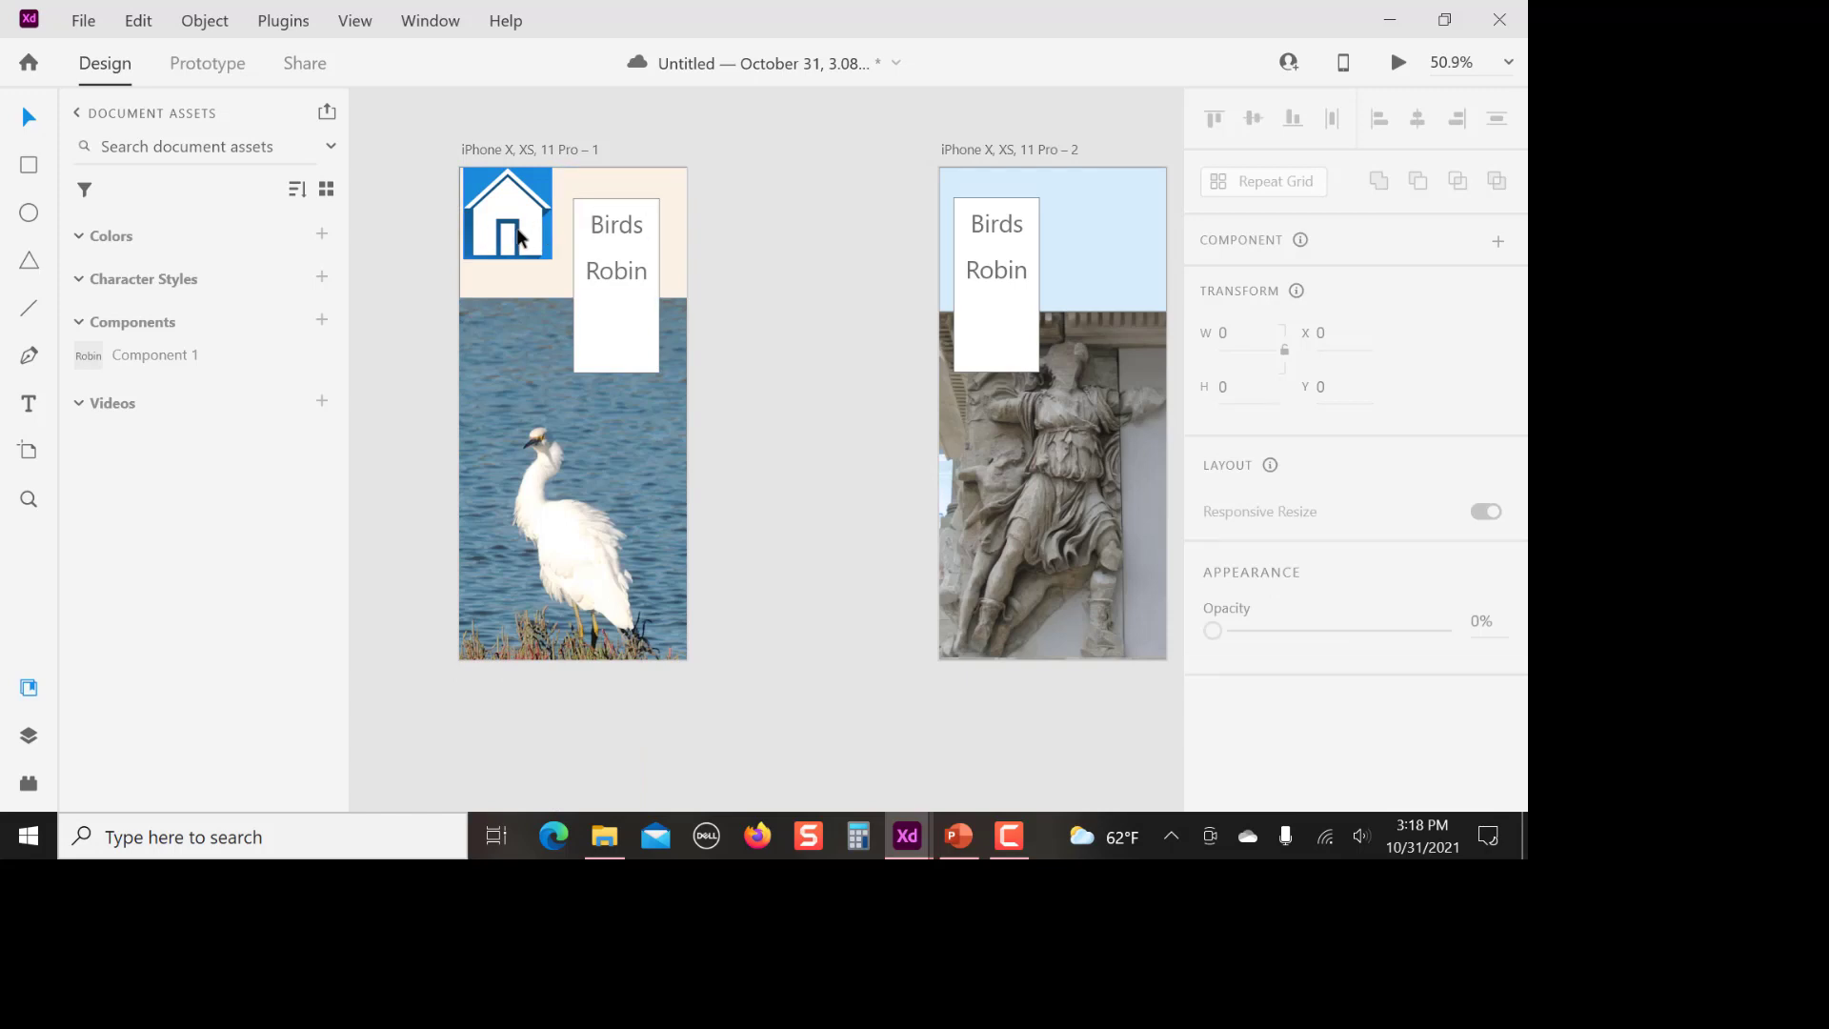
# In Prototype mode, delete the altar artboard's Birds link and try to relink Birds to the home icon on the egret artboard
pyautogui.click(210, 62)
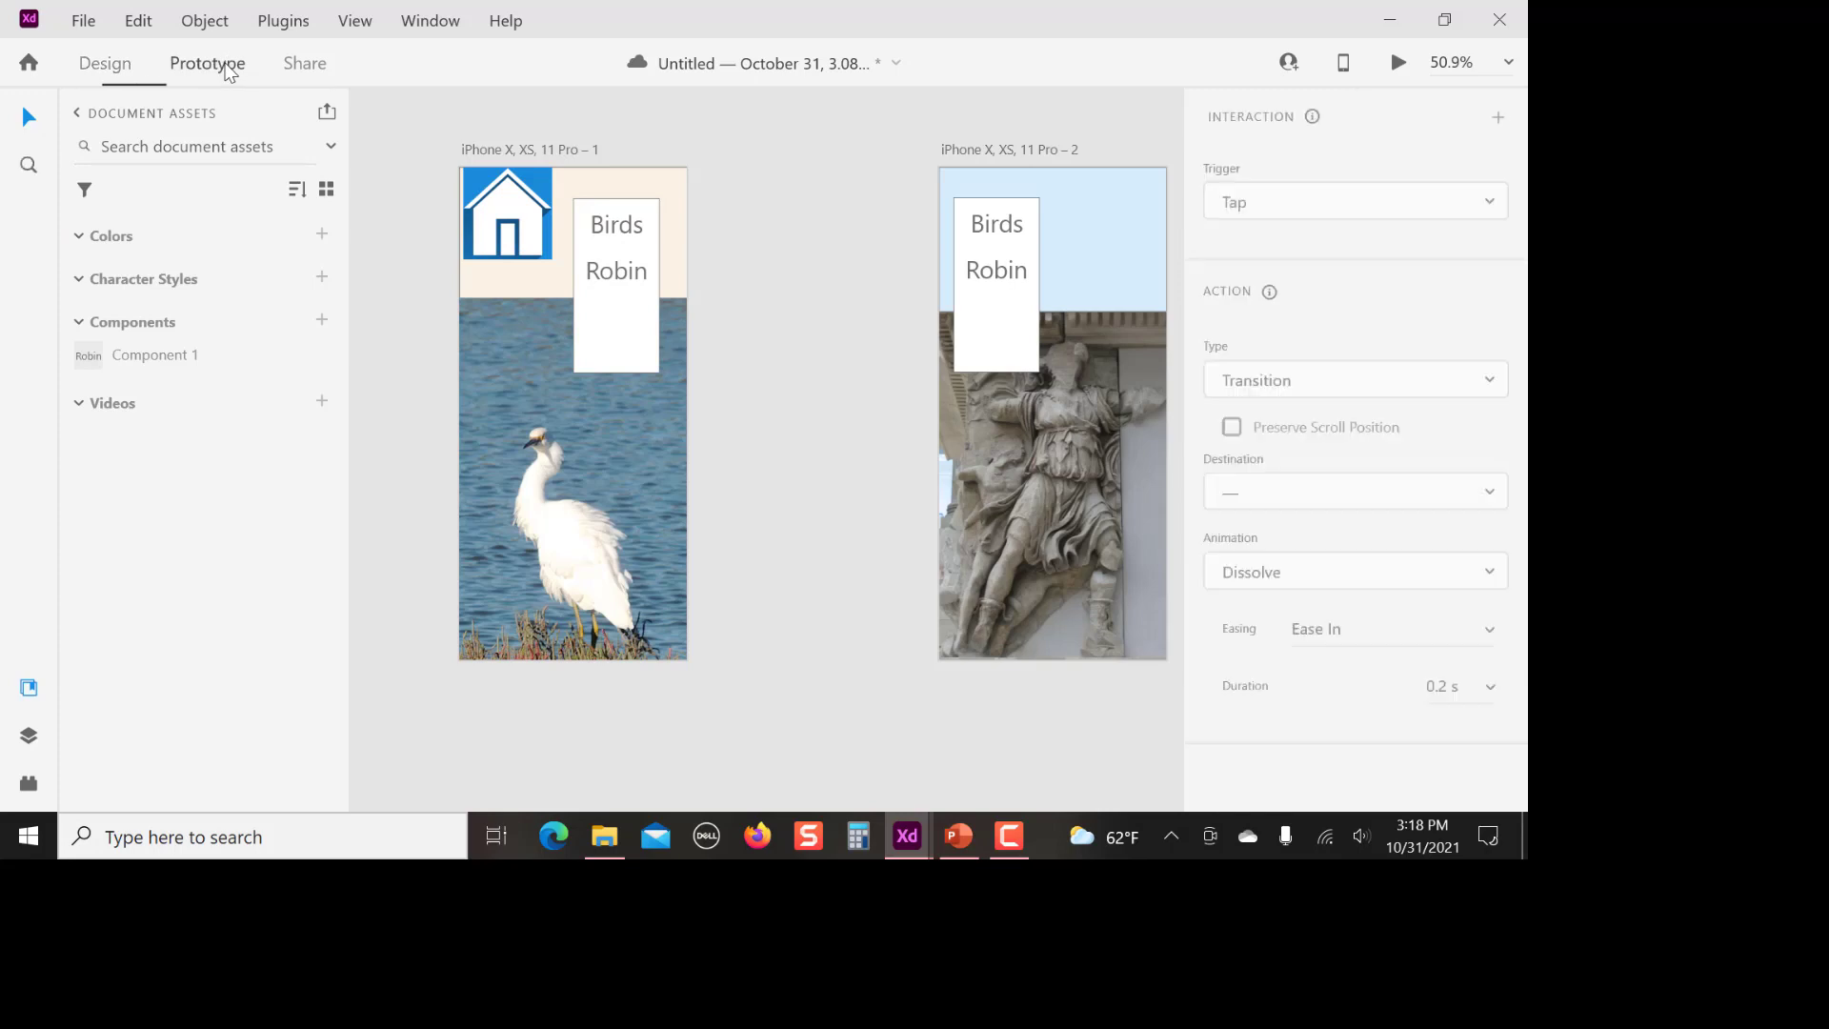
pyautogui.click(1003, 221)
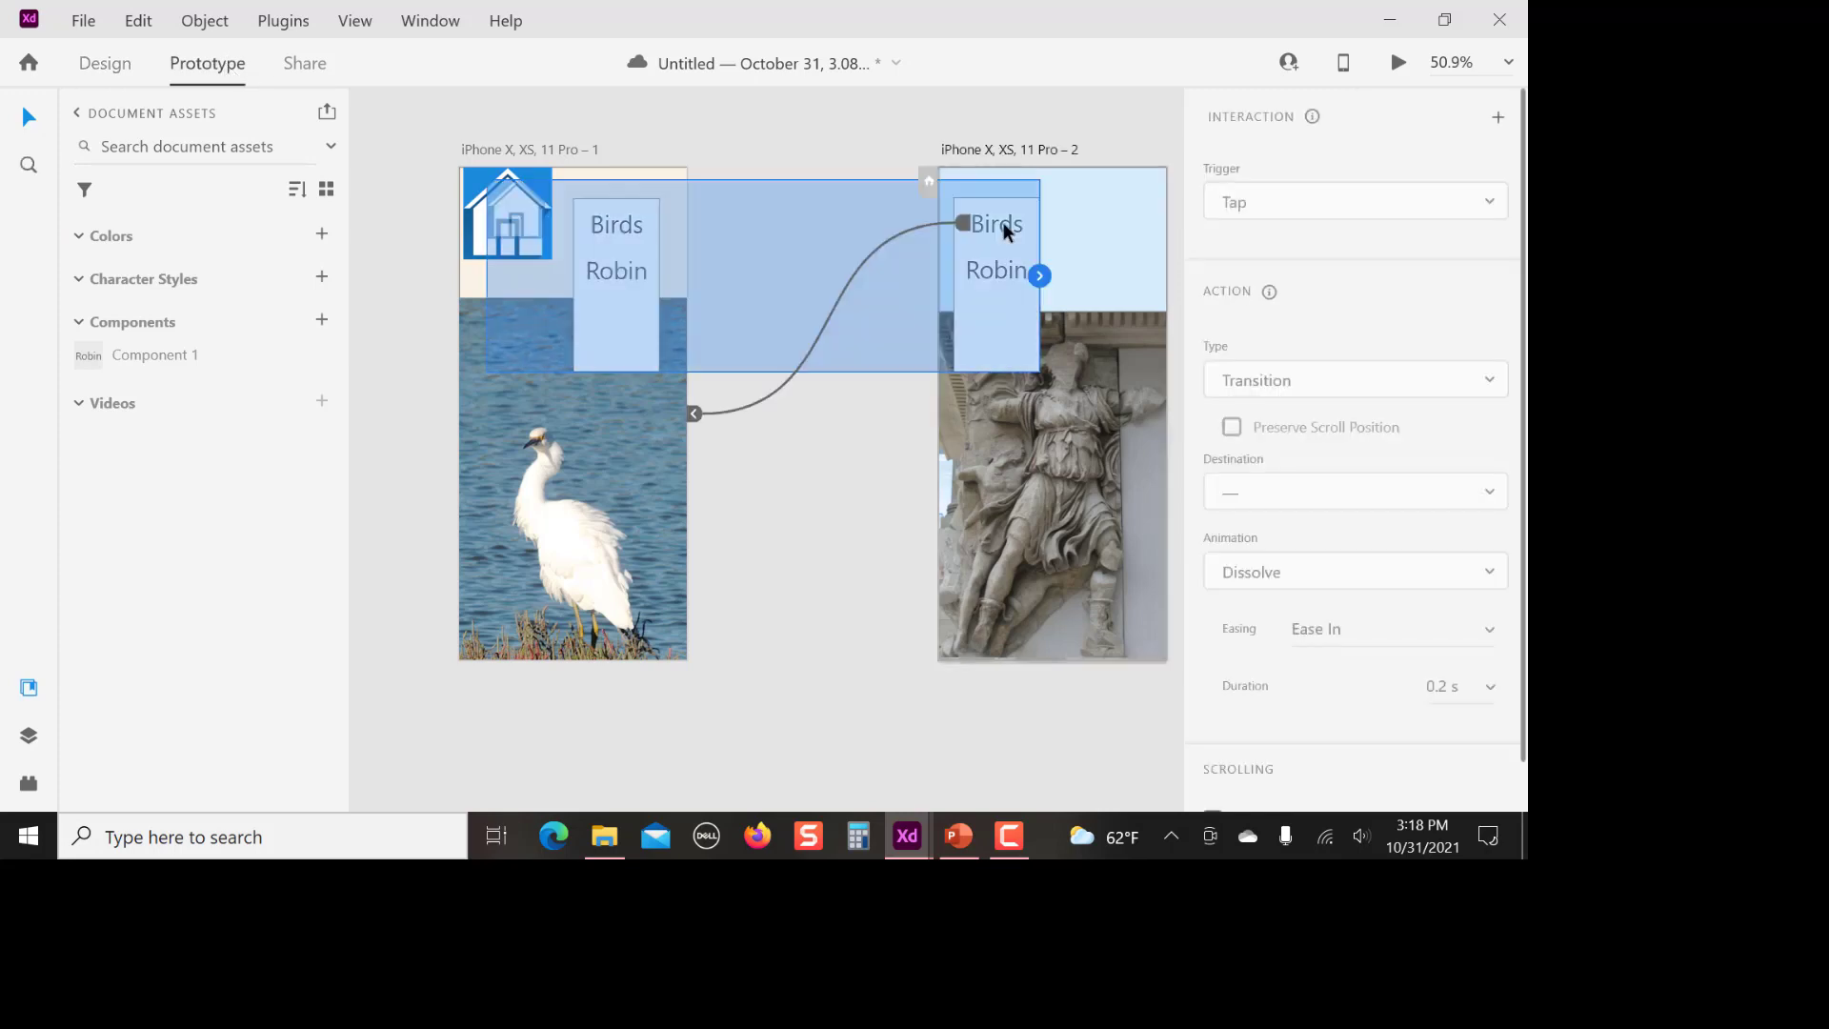
pyautogui.click(830, 316)
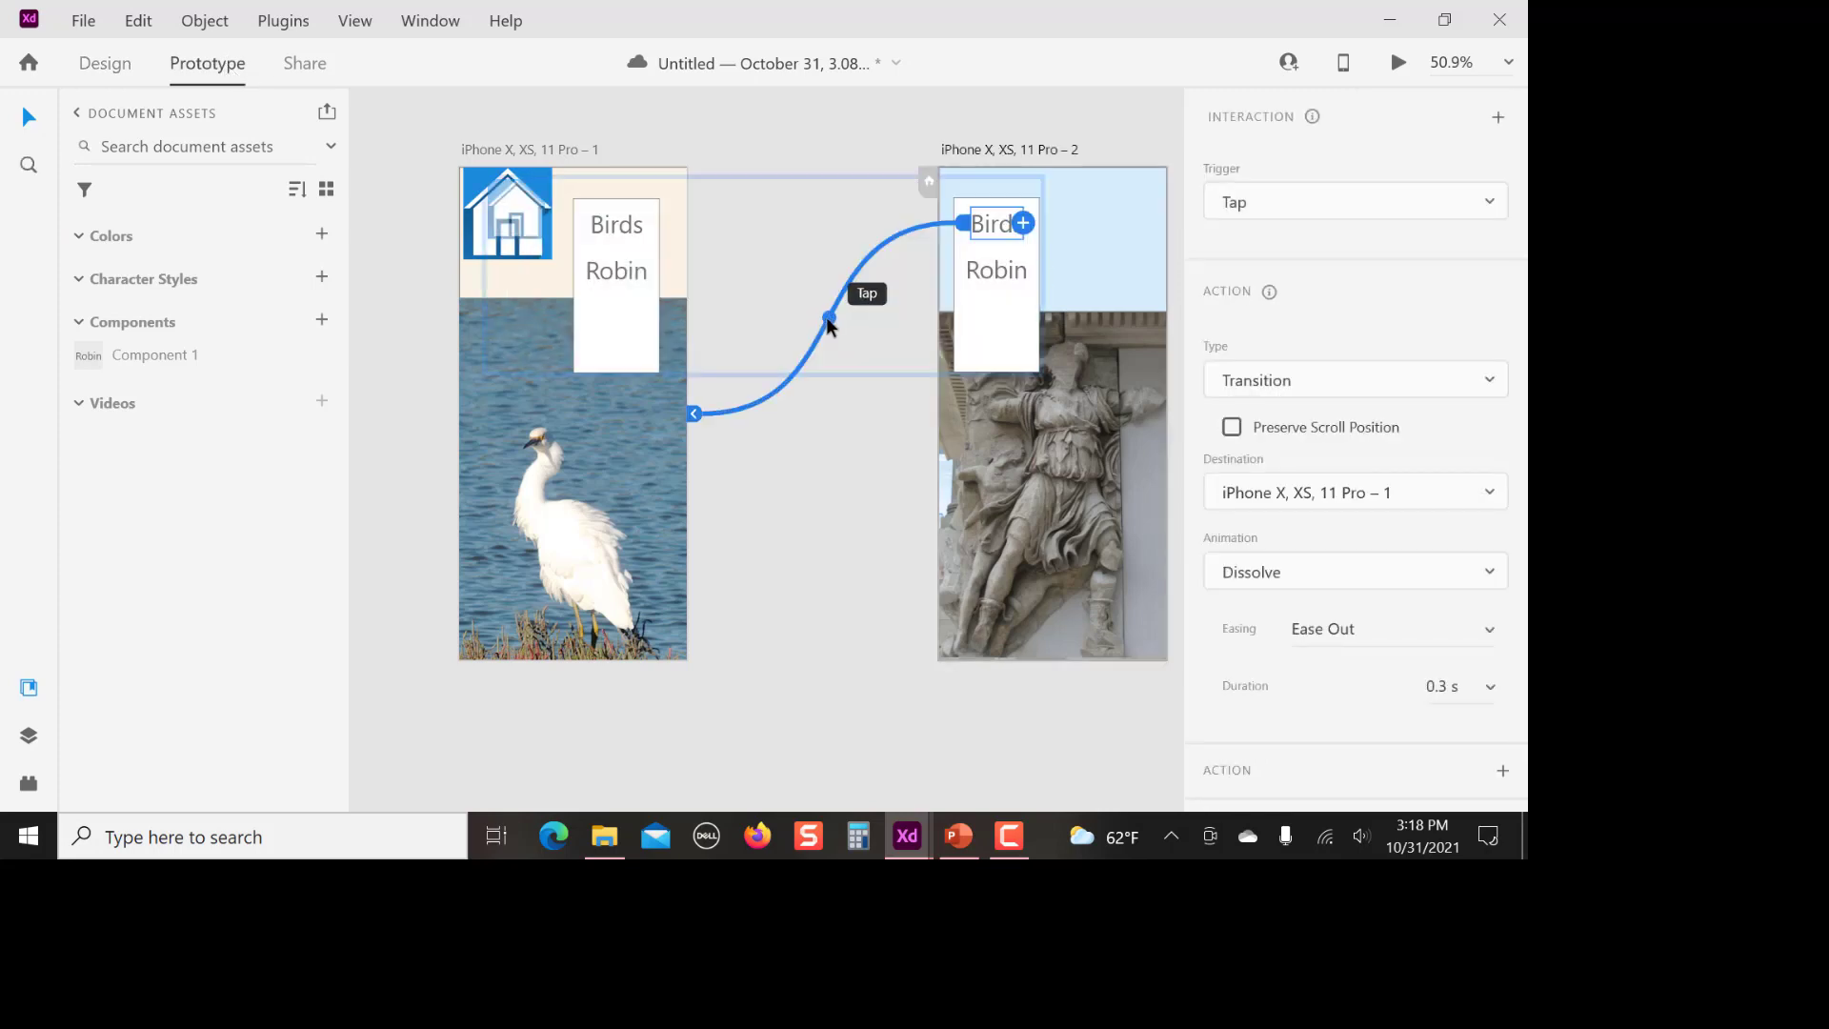
pyautogui.press('Delete')
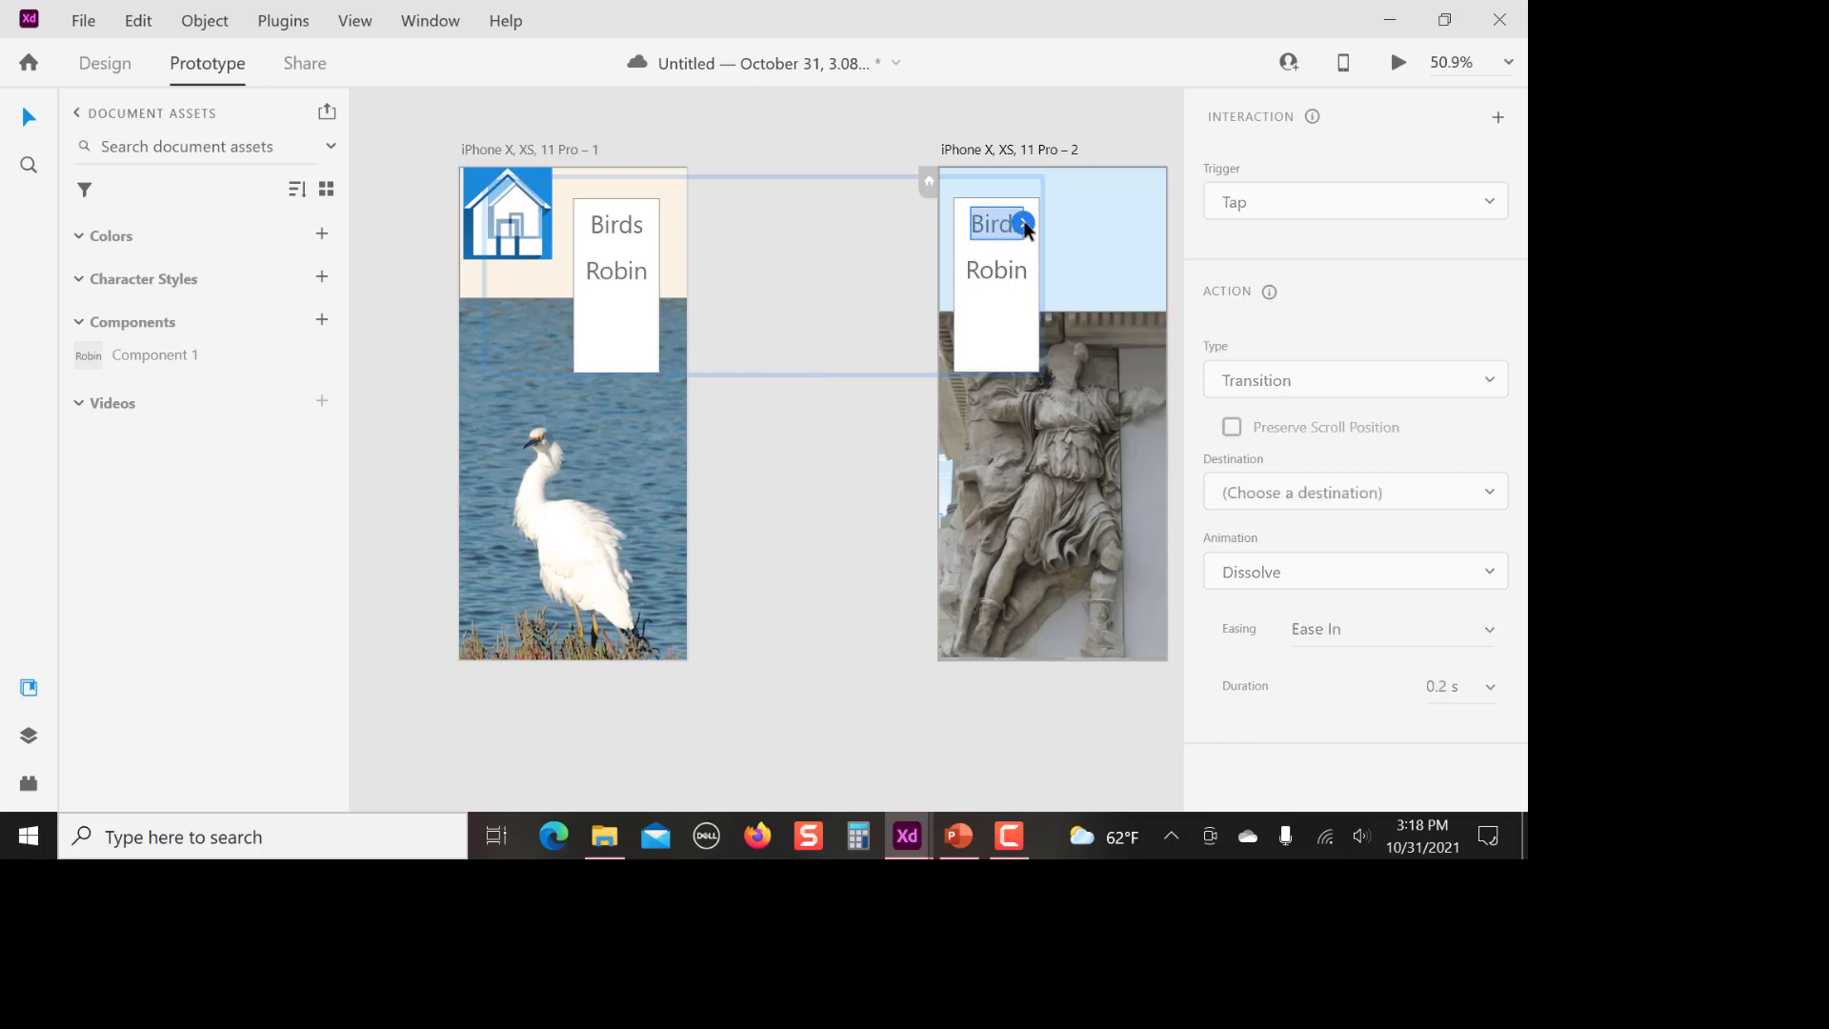
pyautogui.moveTo(1026, 228); pyautogui.dragTo(511, 193)
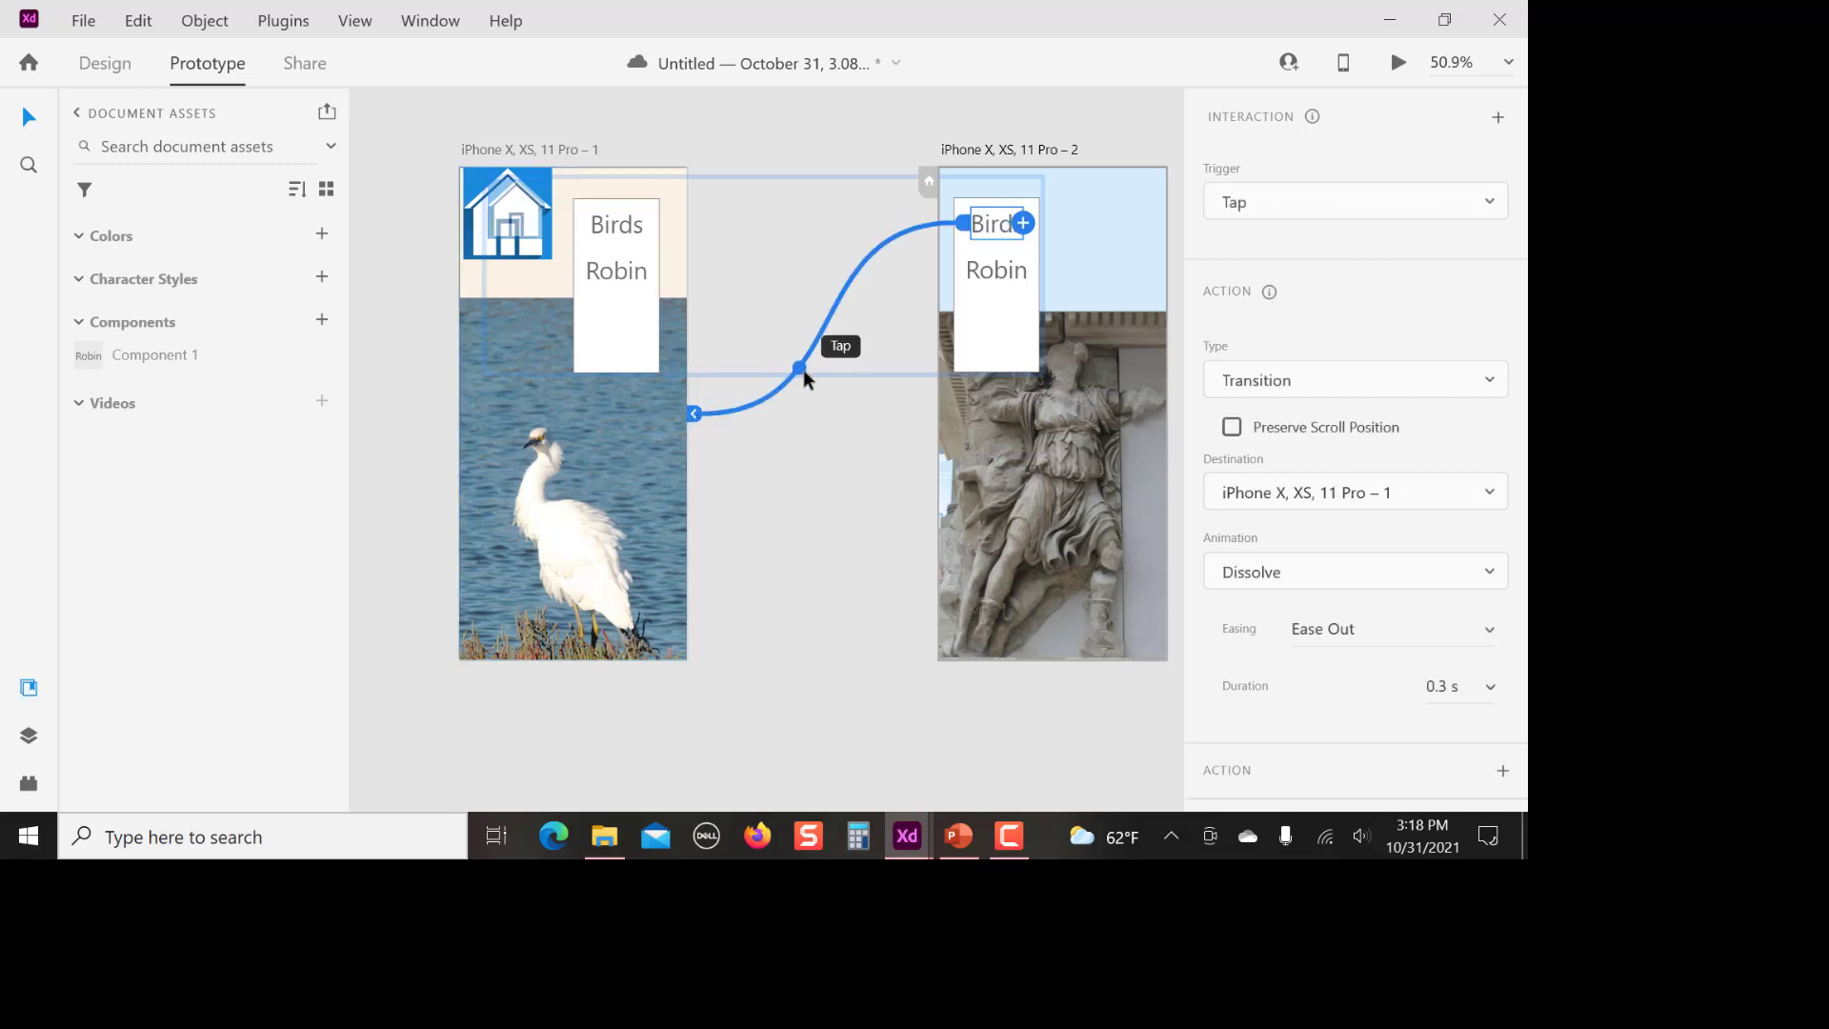
# Remove the altar artboard's Birds link and turn the large home image on the egret artboard into a component
pyautogui.moveTo(803, 369); pyautogui.dragTo(857, 356)
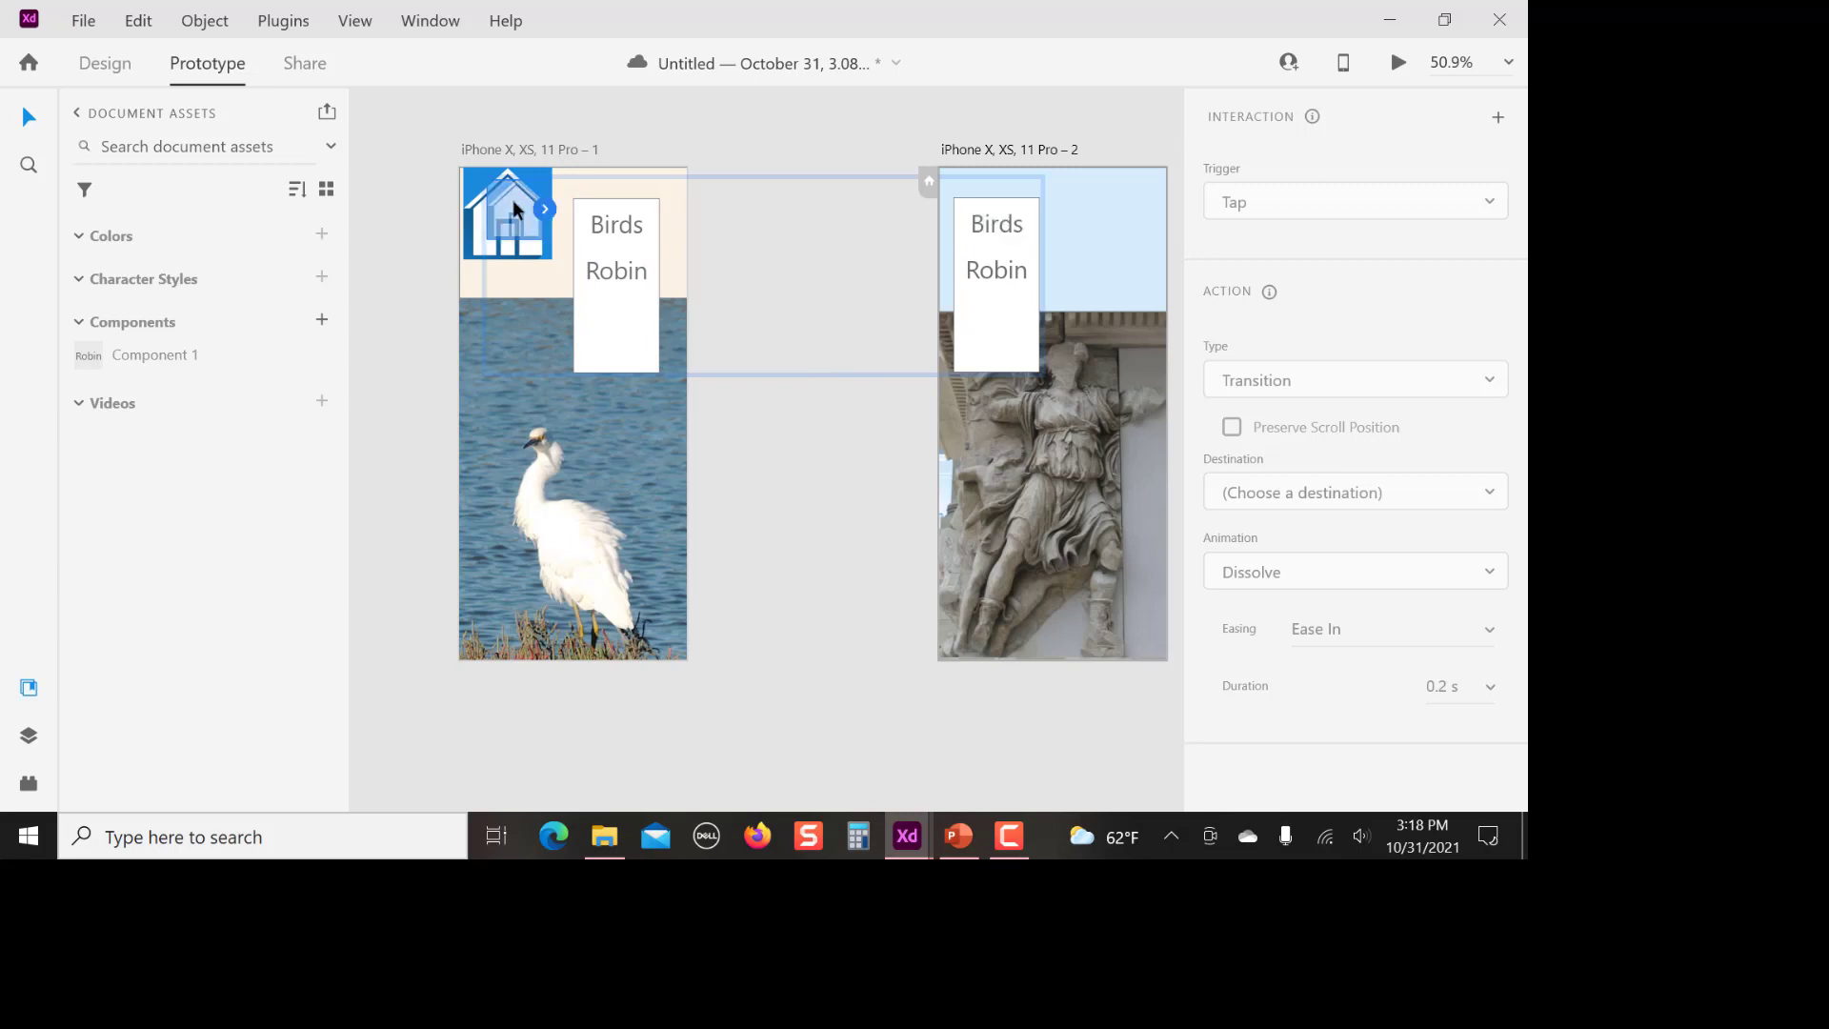
pyautogui.click(475, 244)
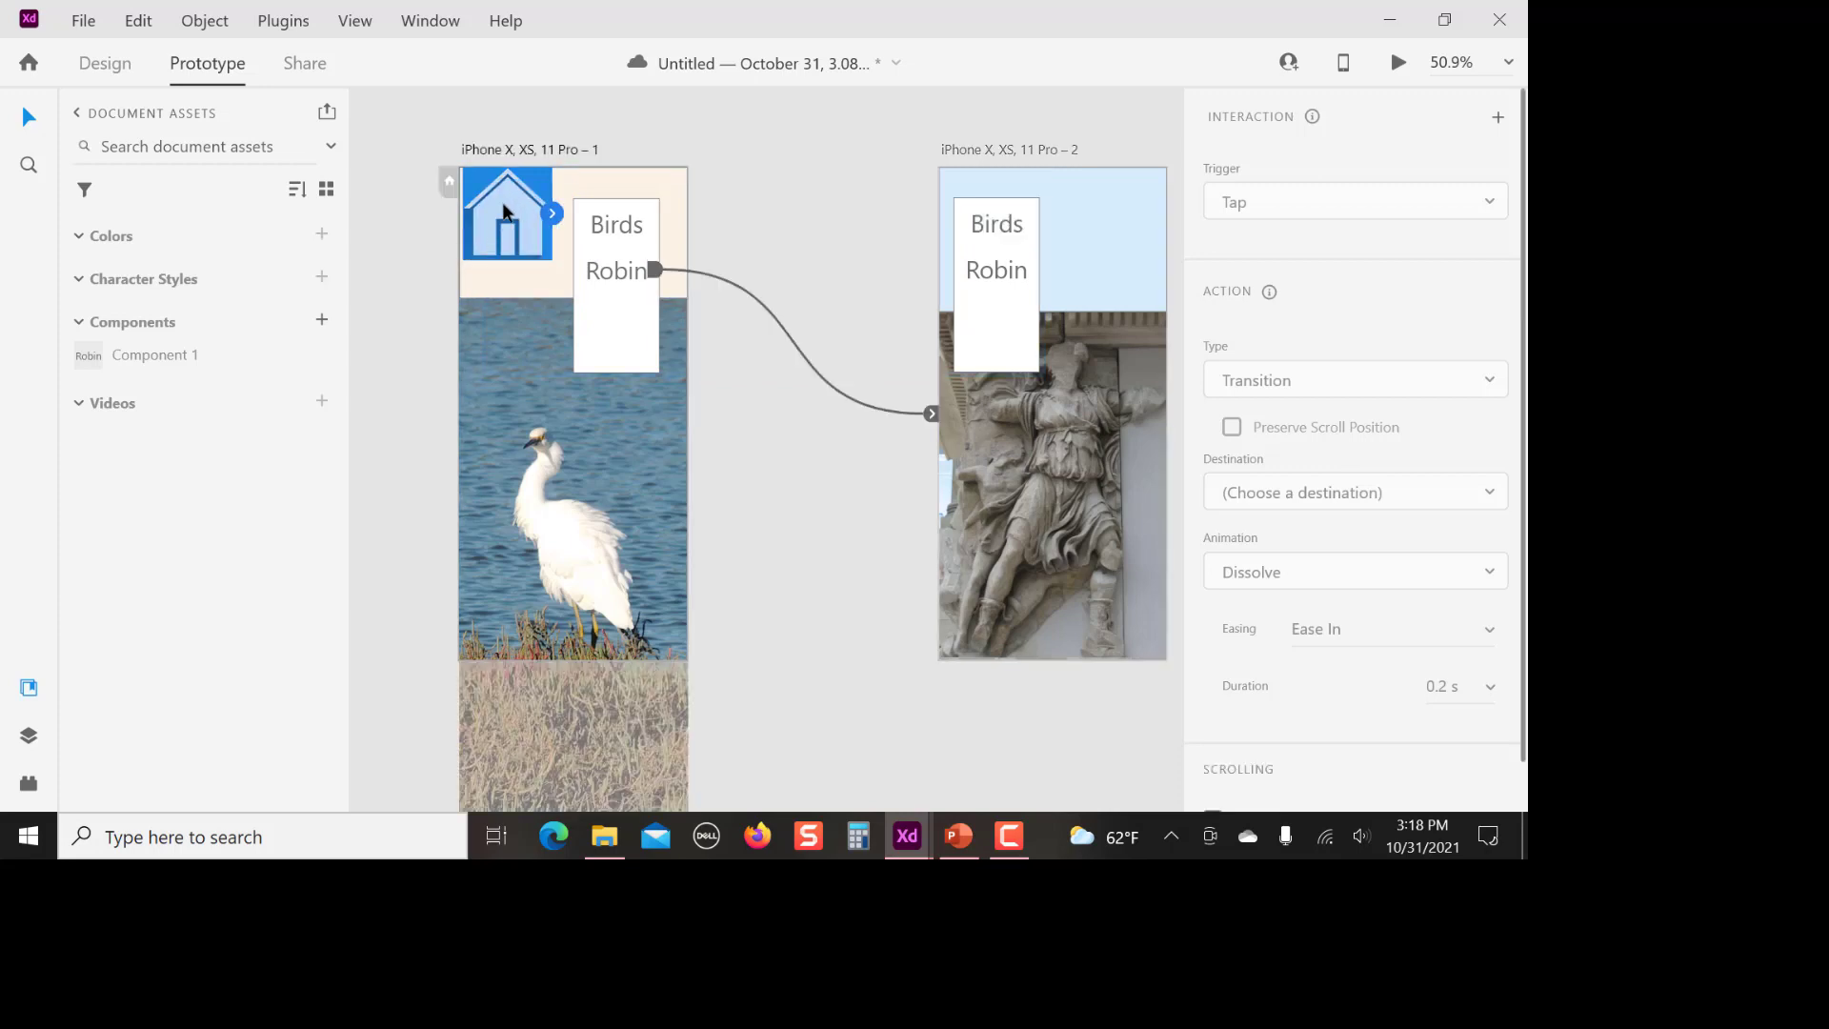
pyautogui.rightClick(503, 205)
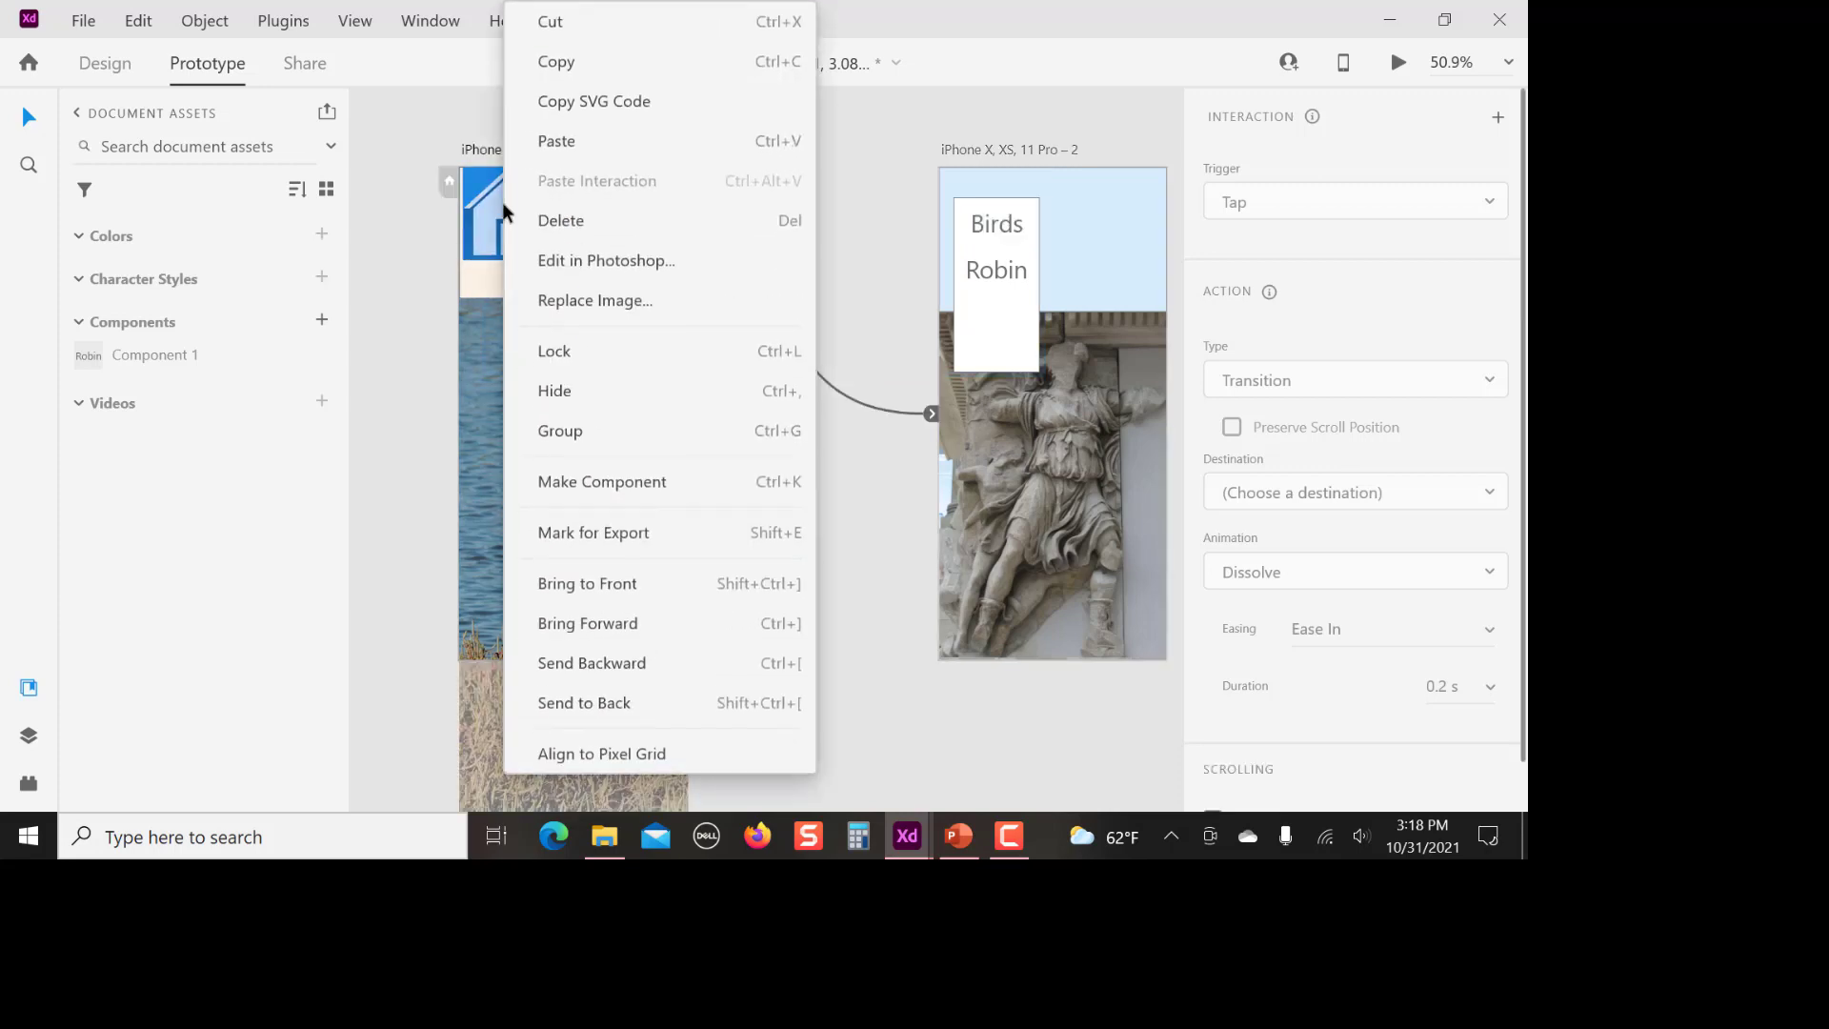
pyautogui.click(601, 478)
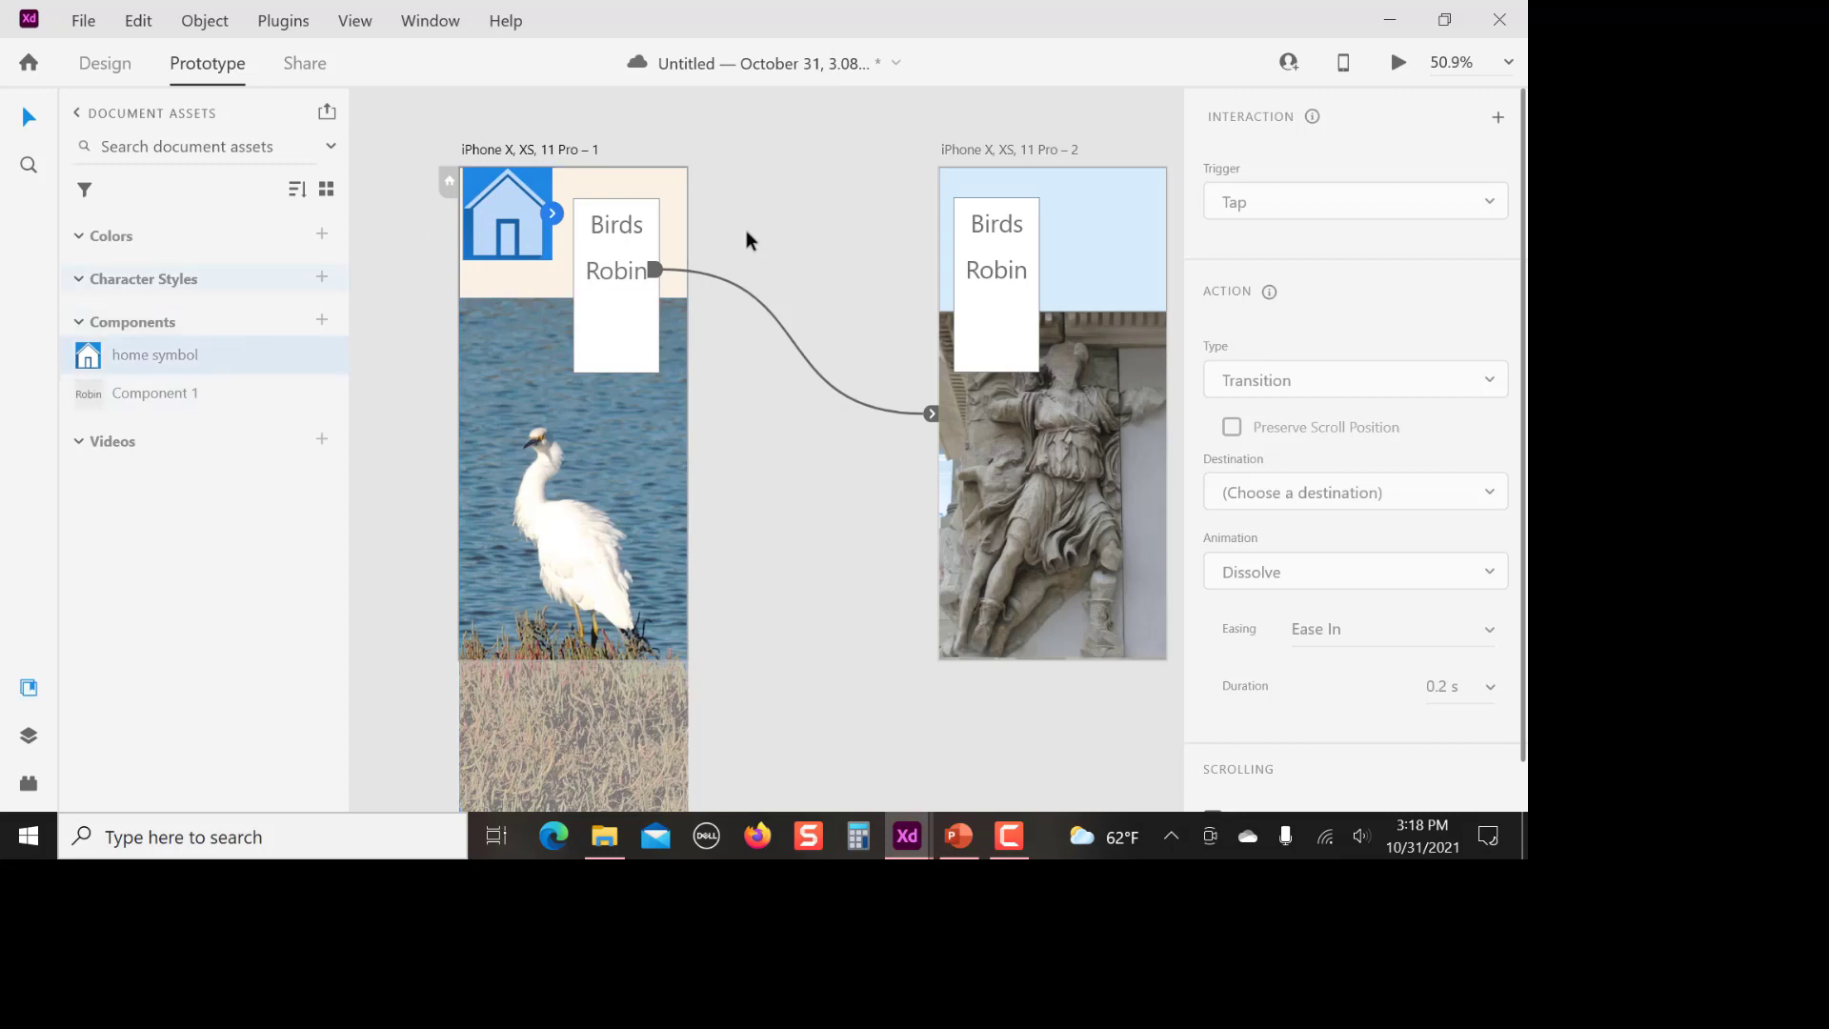
# Try to link the altar artboard's Birds text to the home component on the egret artboard
pyautogui.click(991, 231)
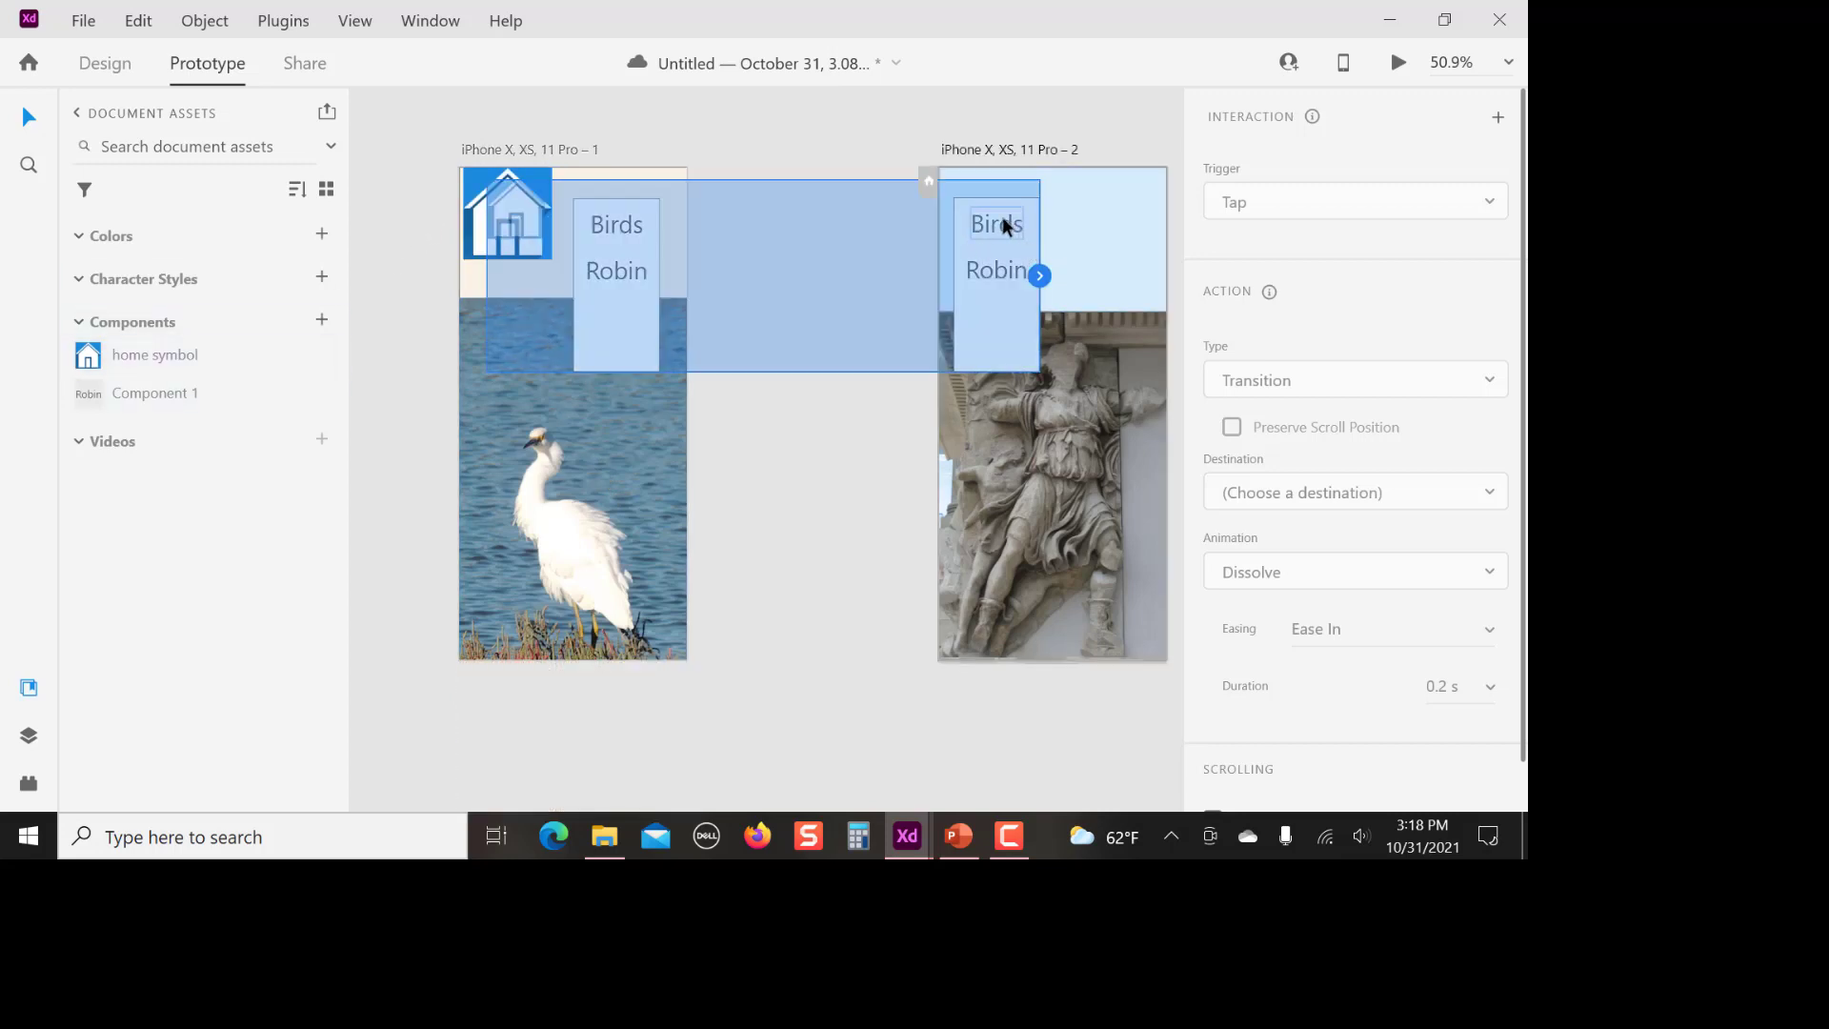
pyautogui.doubleClick(995, 227)
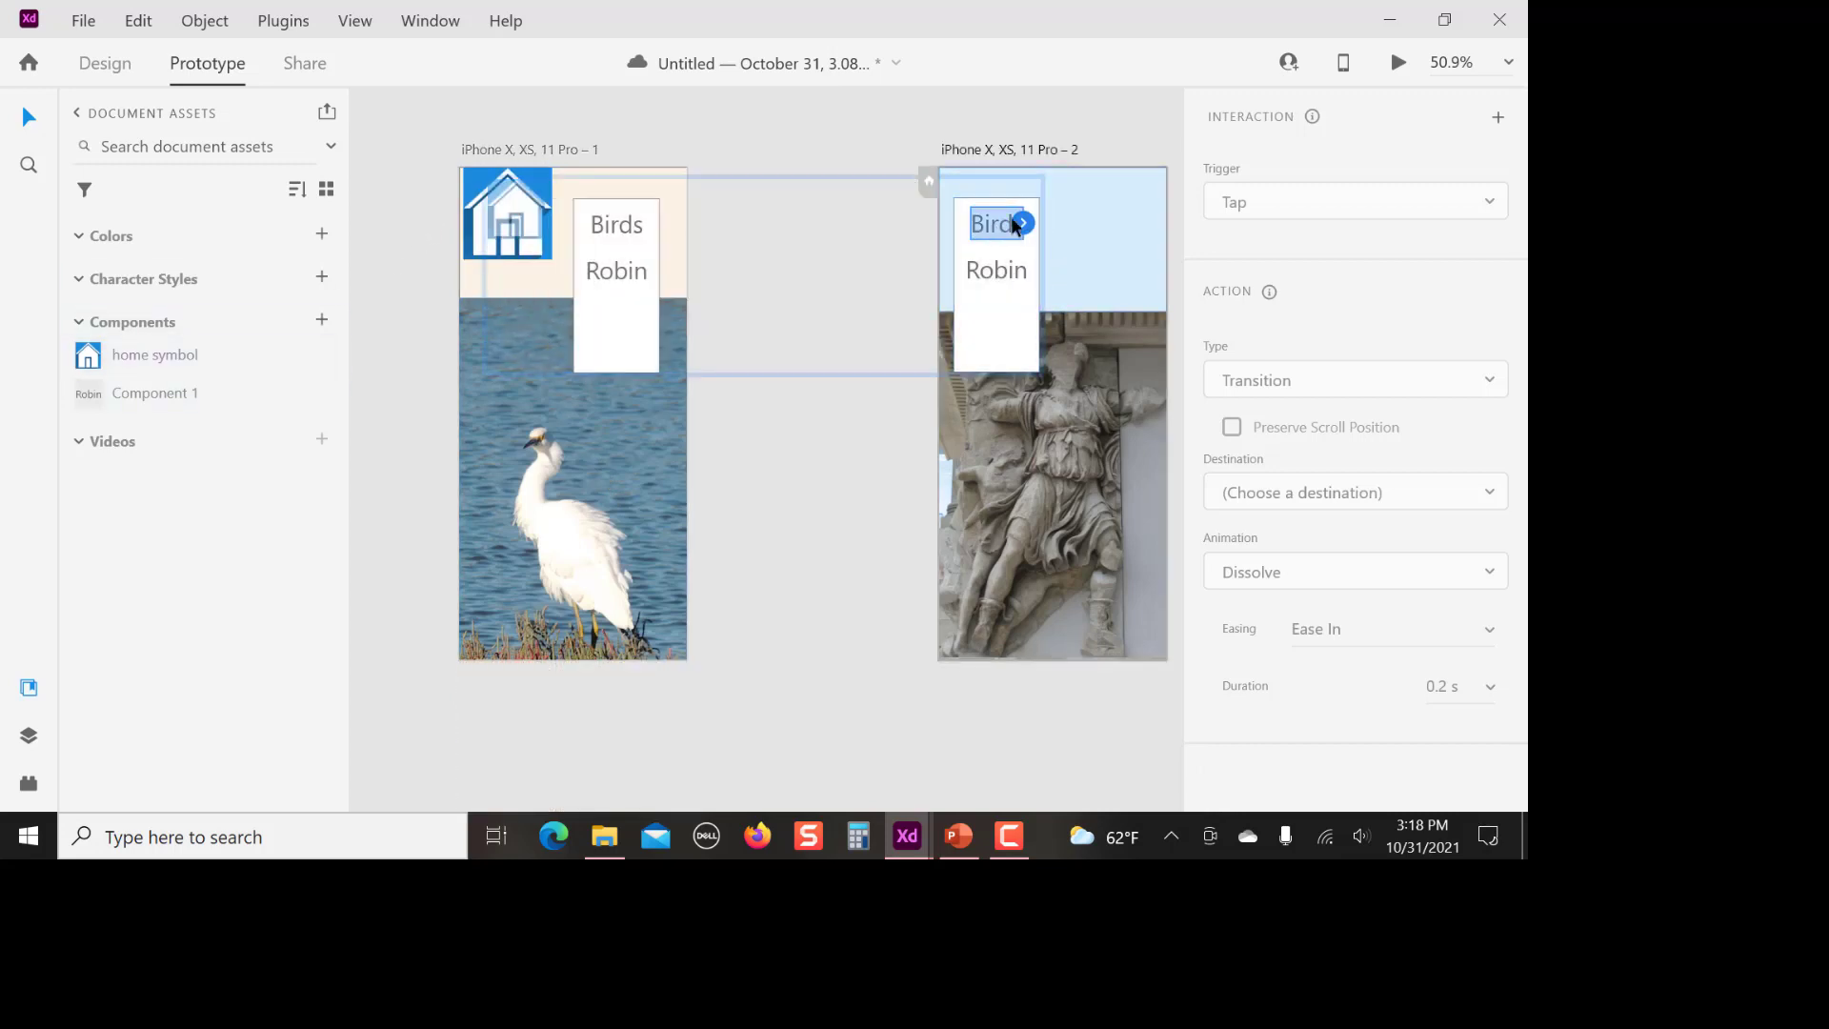
pyautogui.moveTo(1022, 223); pyautogui.dragTo(505, 203)
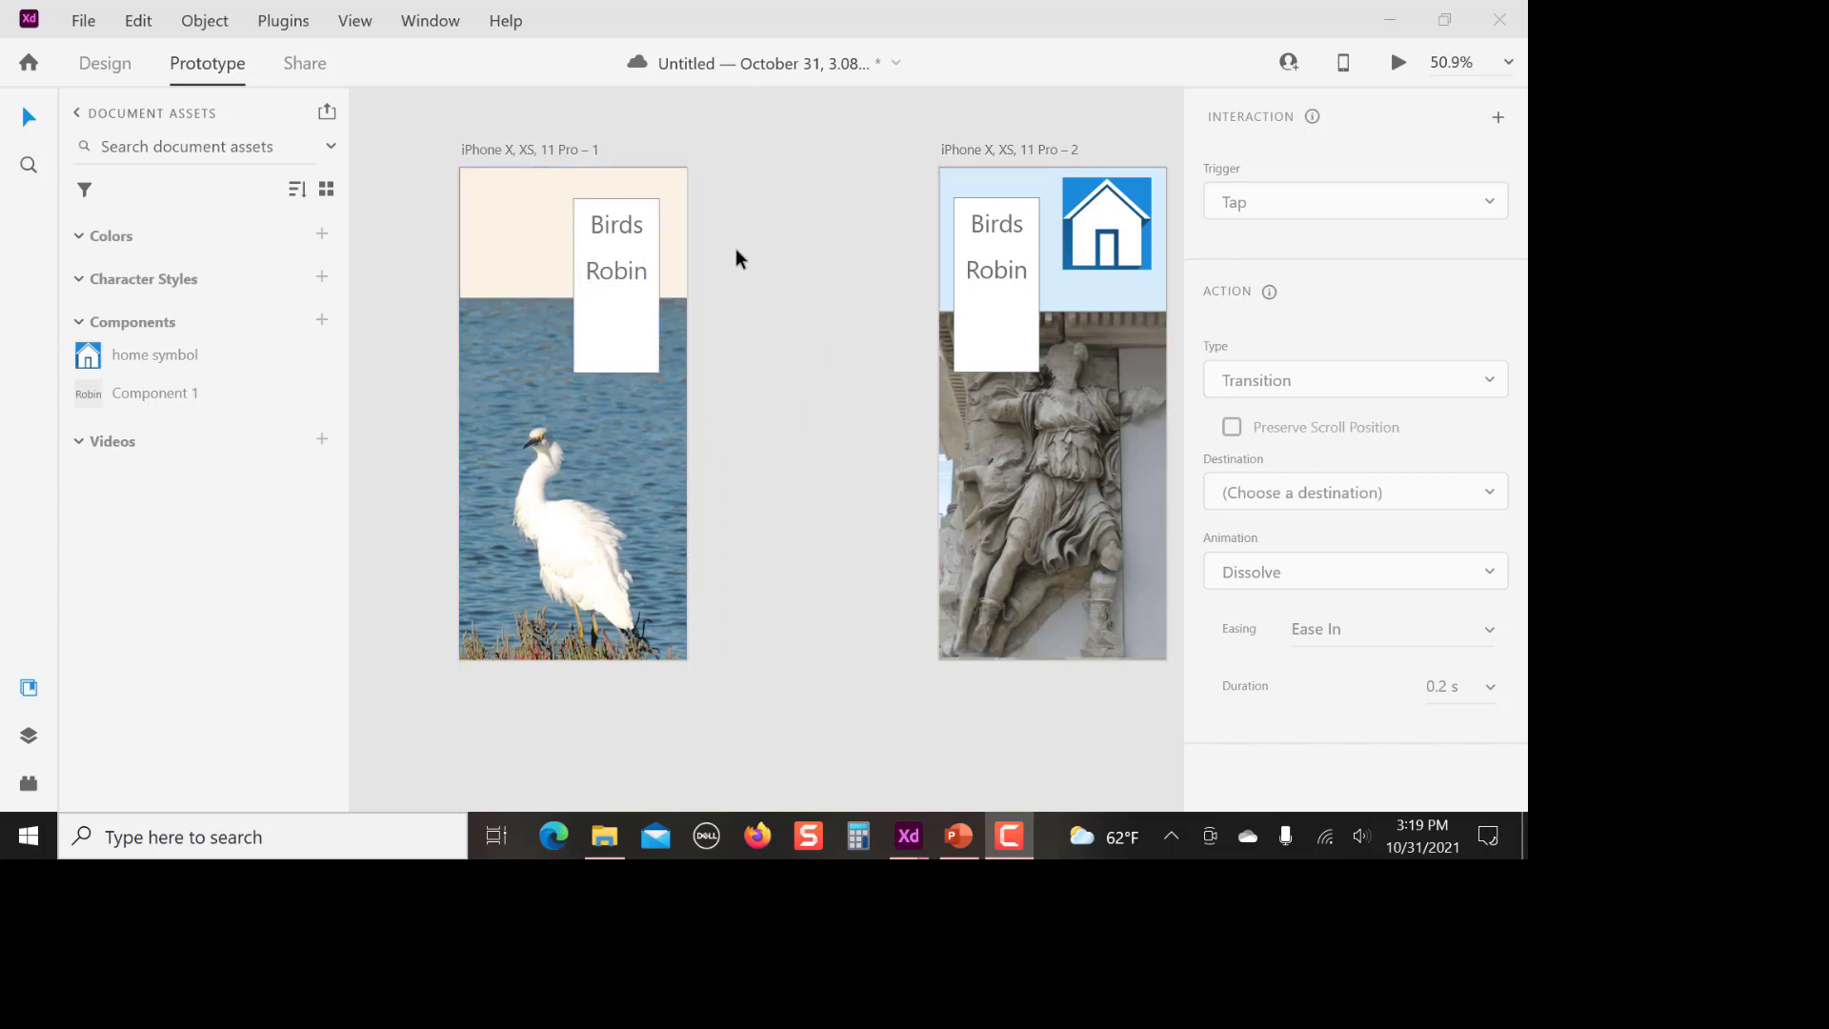
# Link the altar artboard's home icon to iPhone X, XS, 11 Pro – 1 and delete the link from its Birds text
pyautogui.click(1107, 231)
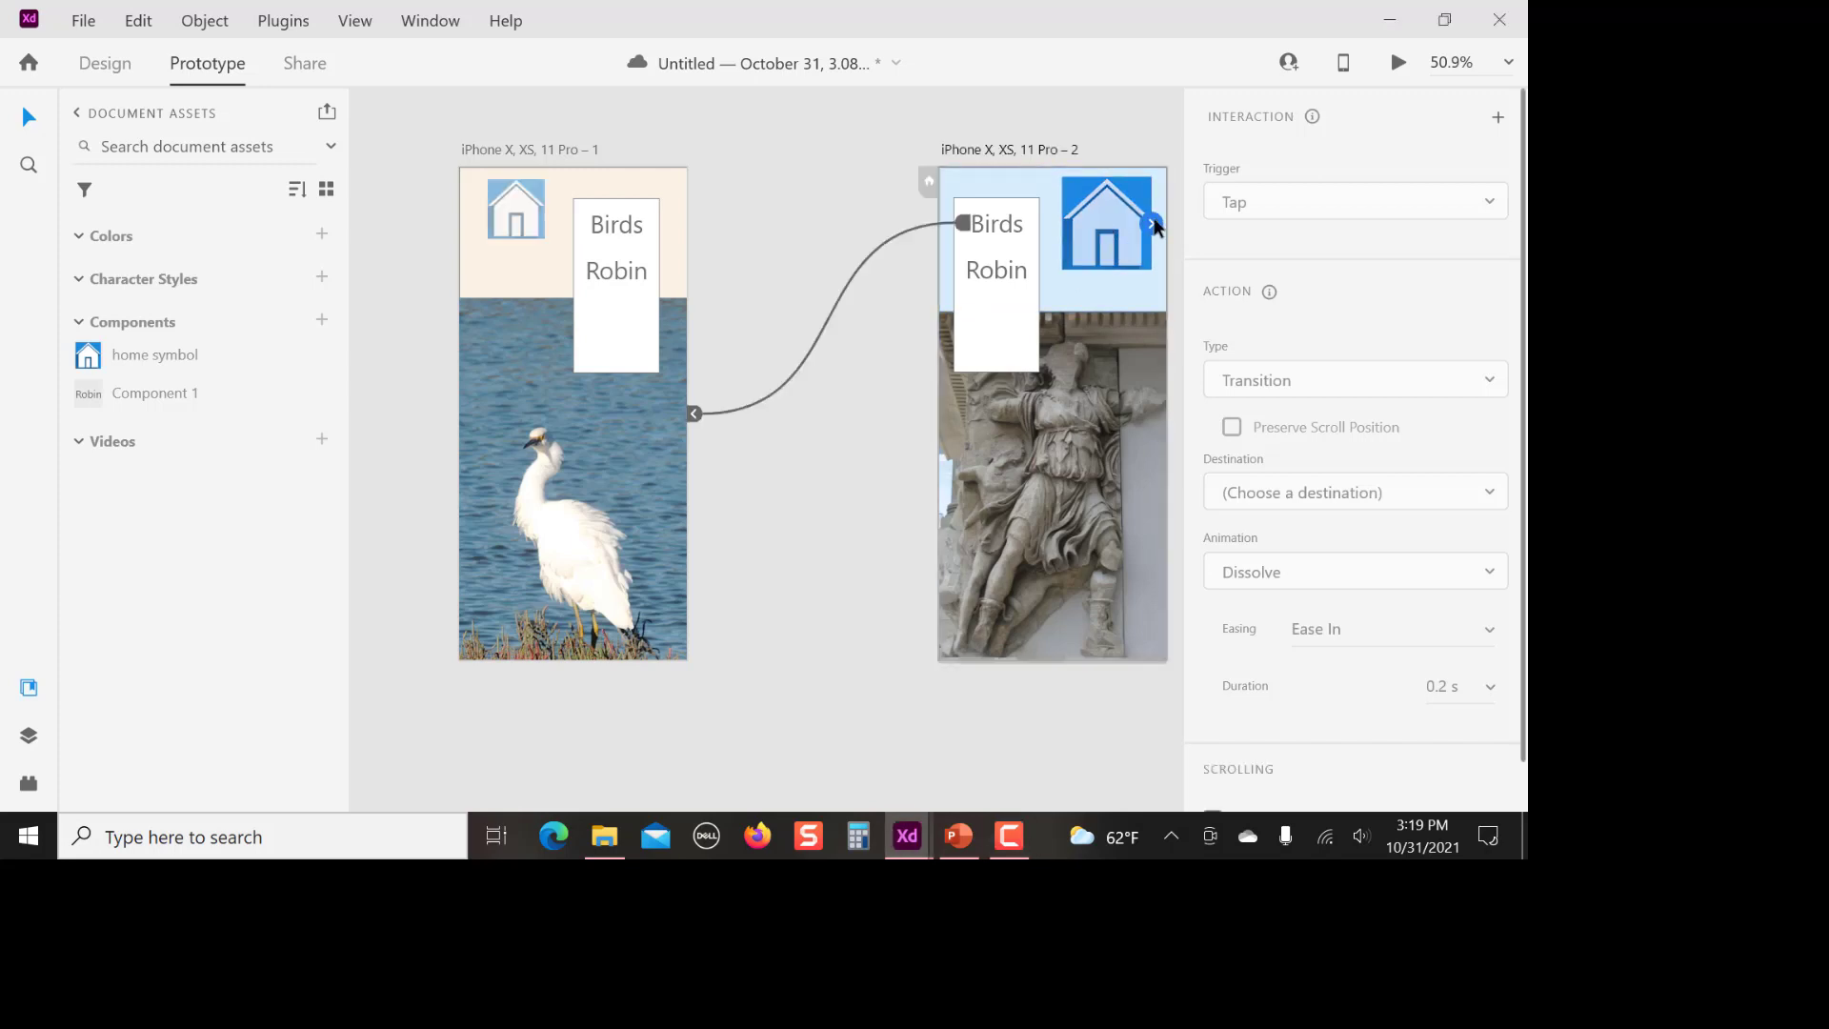
pyautogui.click(1092, 227)
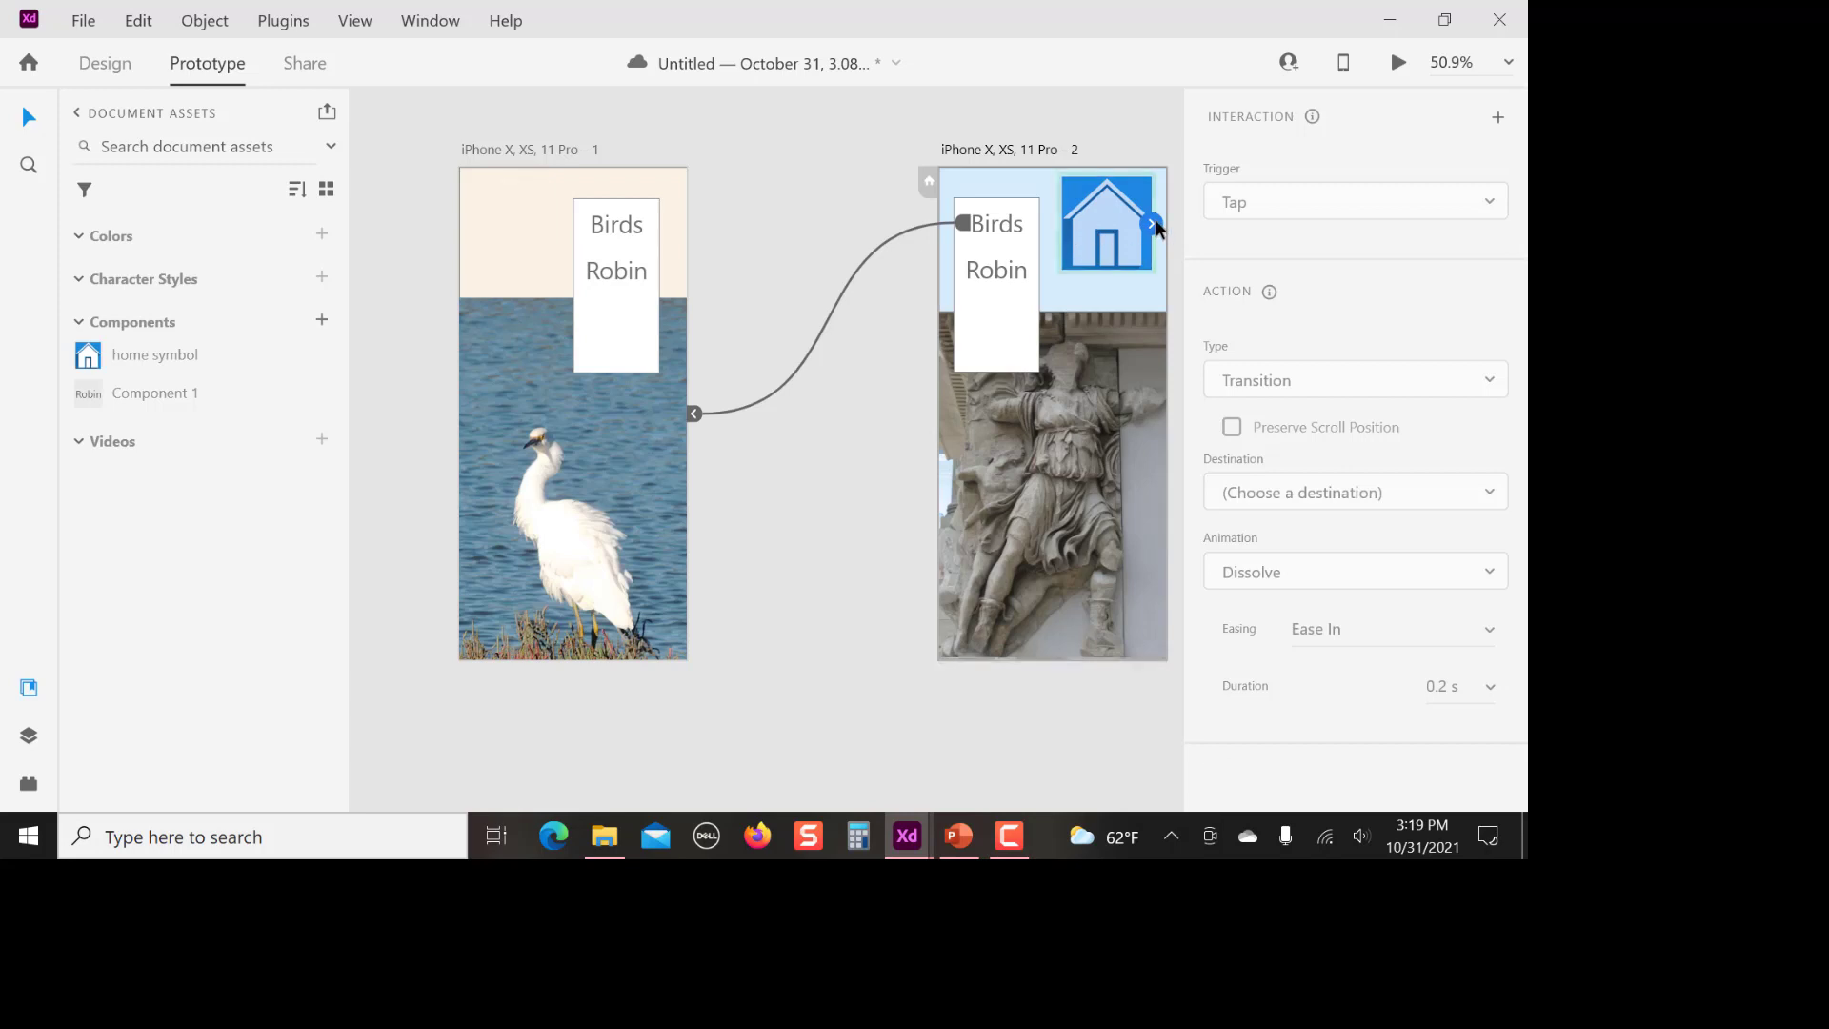
pyautogui.moveTo(1153, 223); pyautogui.dragTo(615, 181)
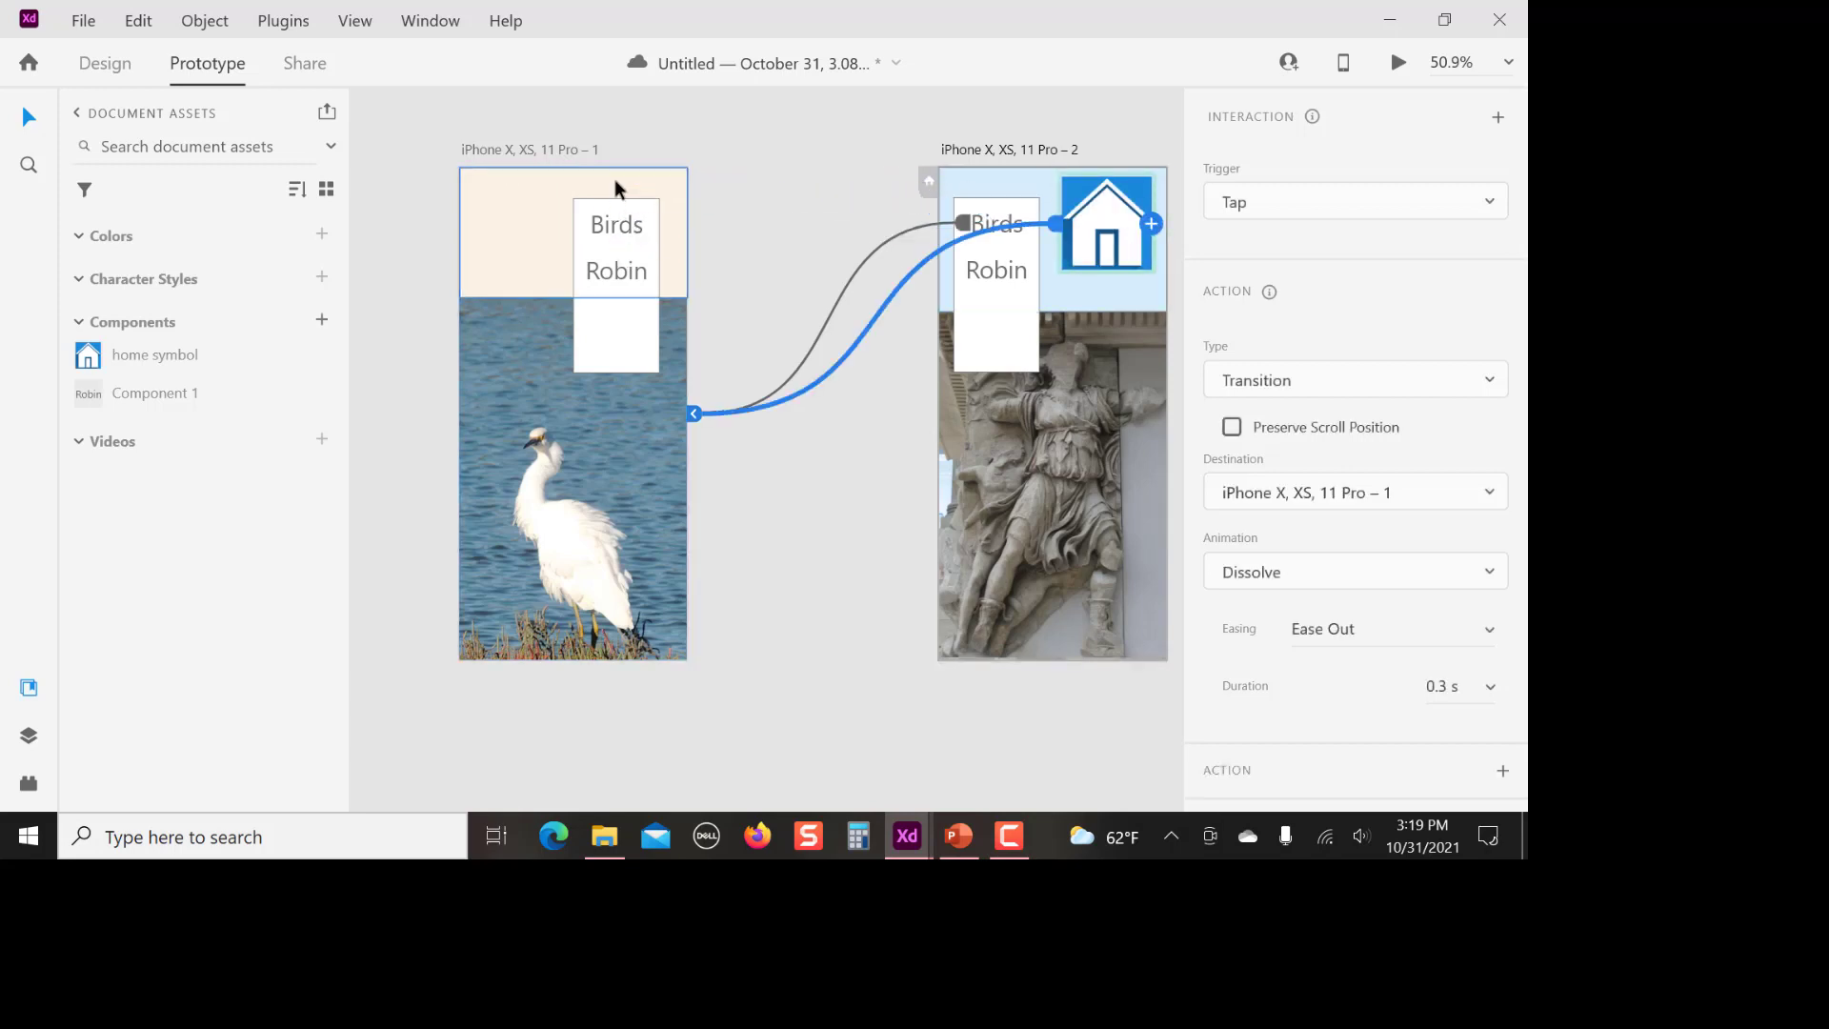
pyautogui.click(825, 327)
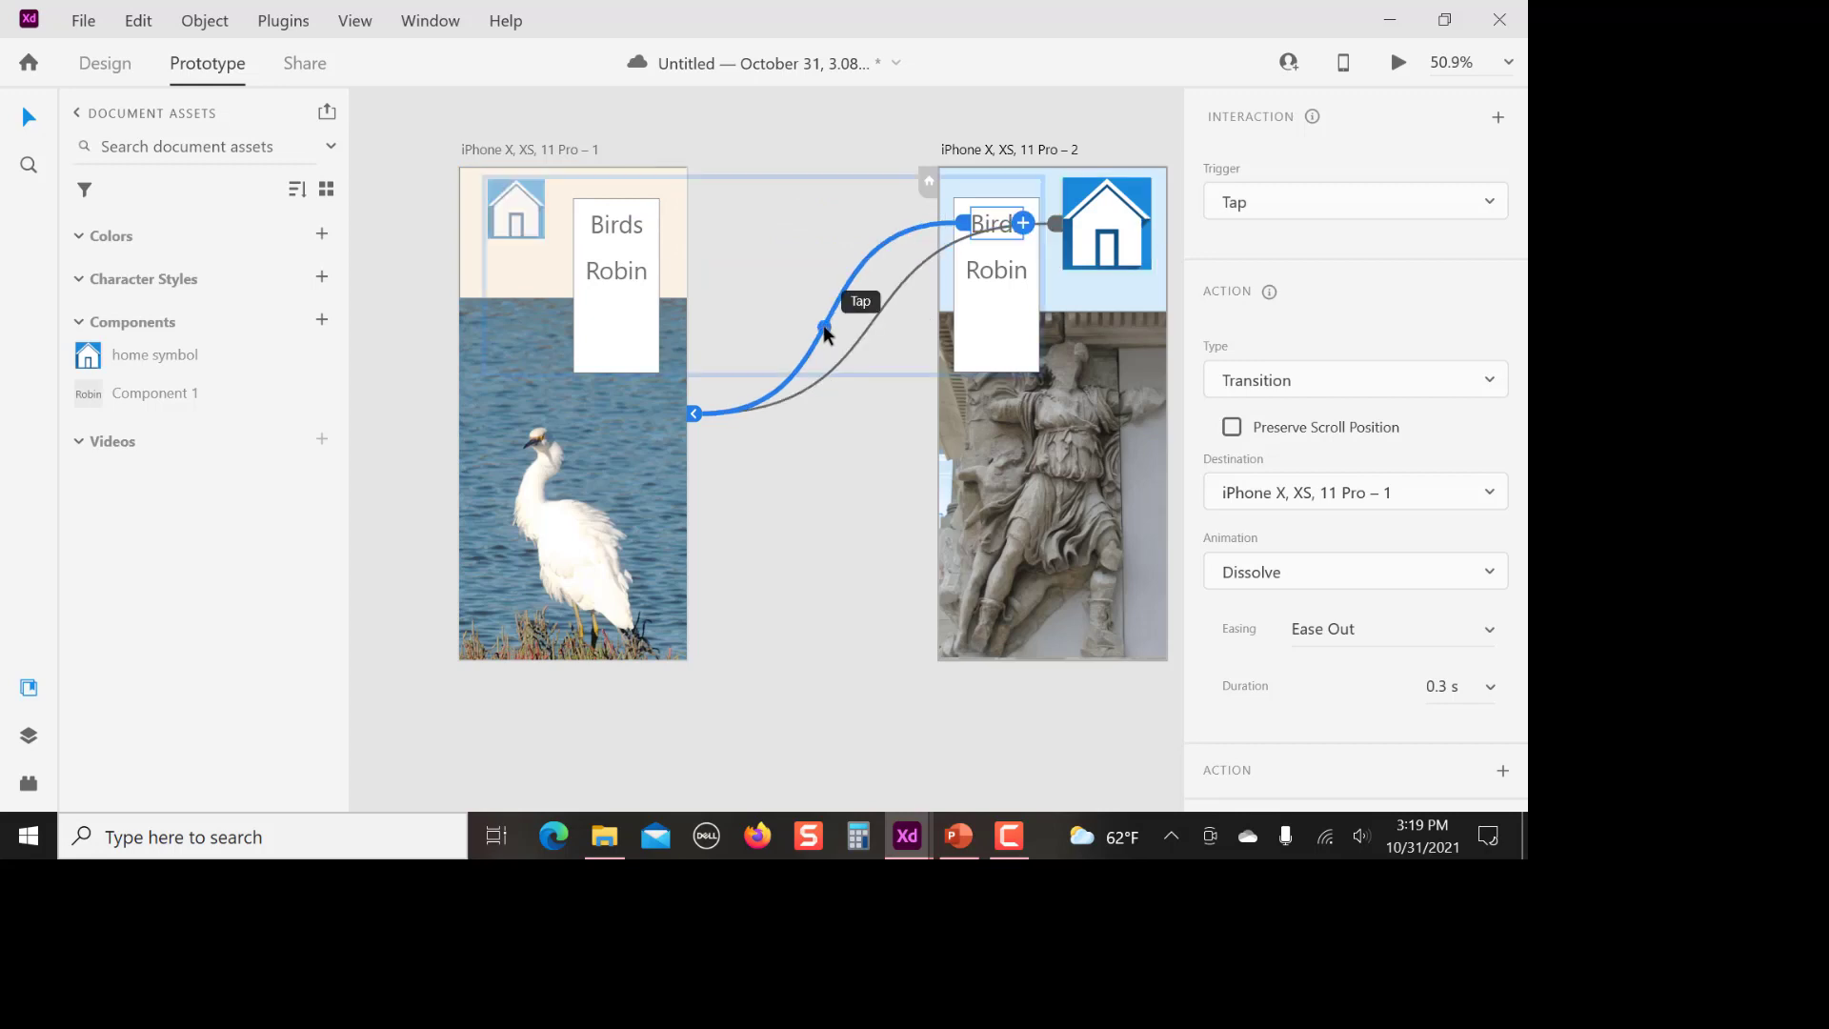
pyautogui.press('Delete')
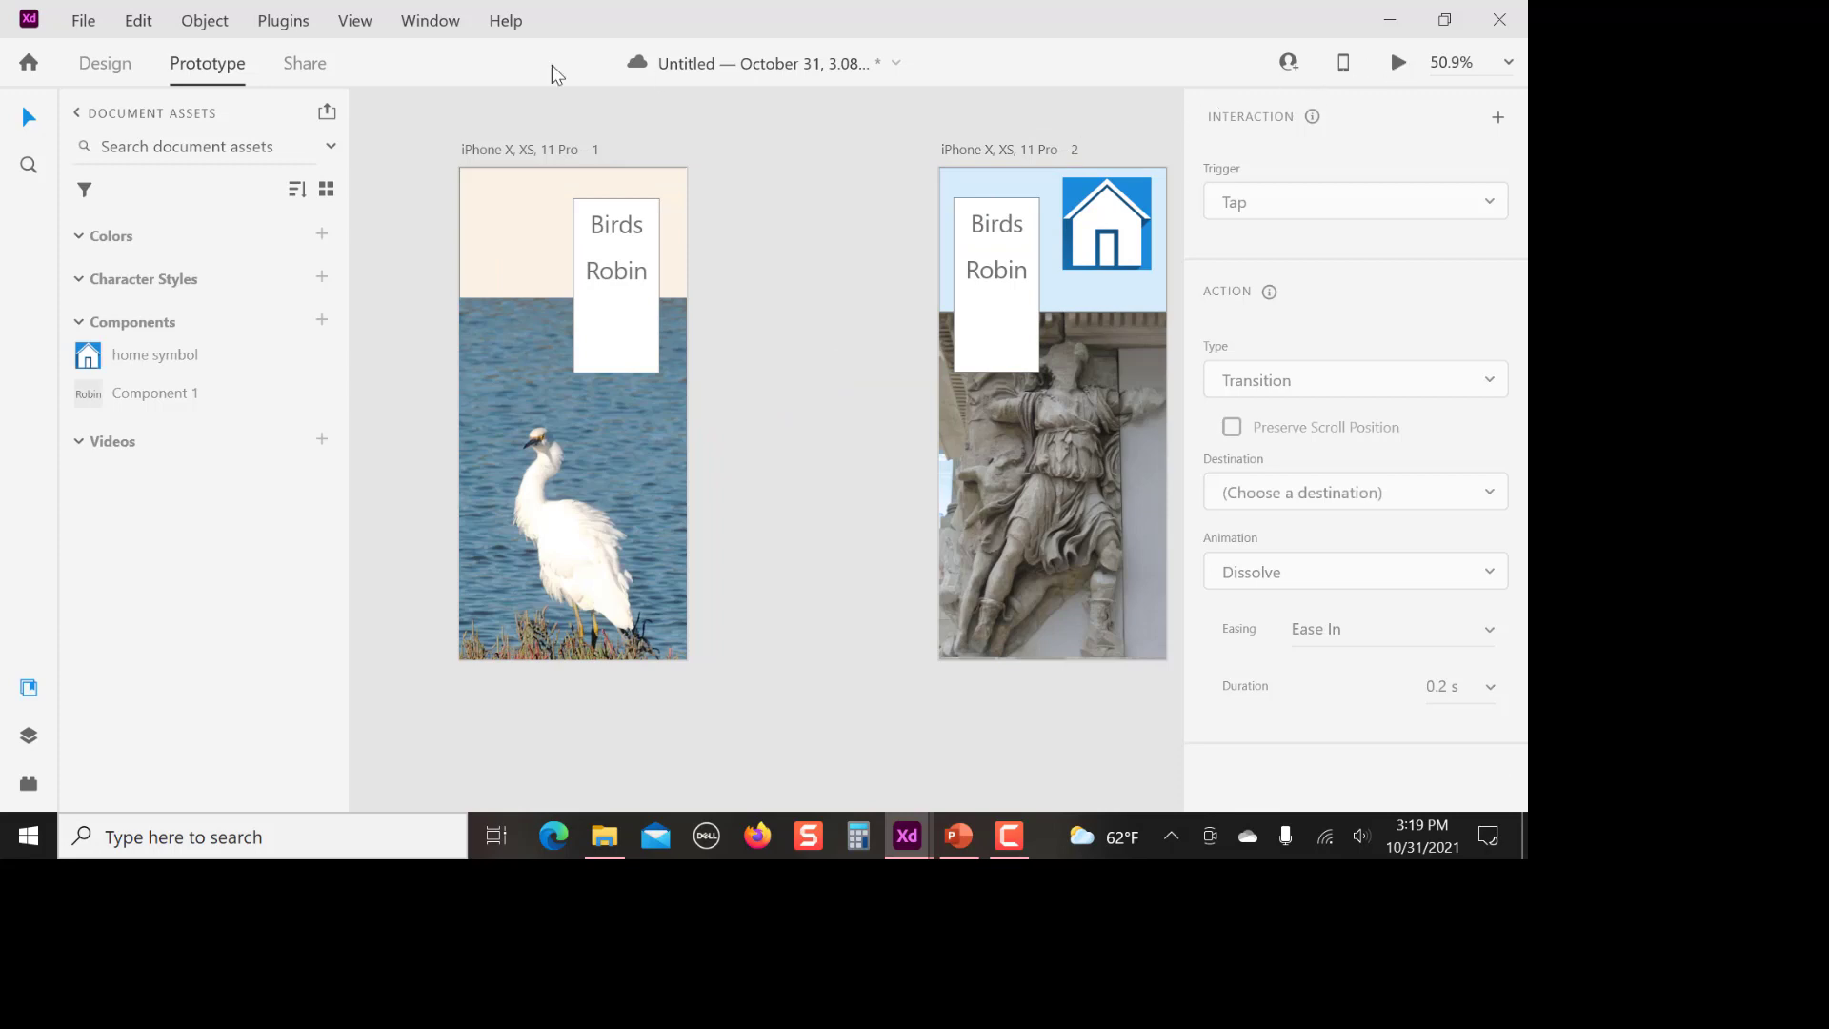
# Preview the prototype, testing the Robin link to the altar screen and the home icon back to the egret screen
pyautogui.click(1398, 63)
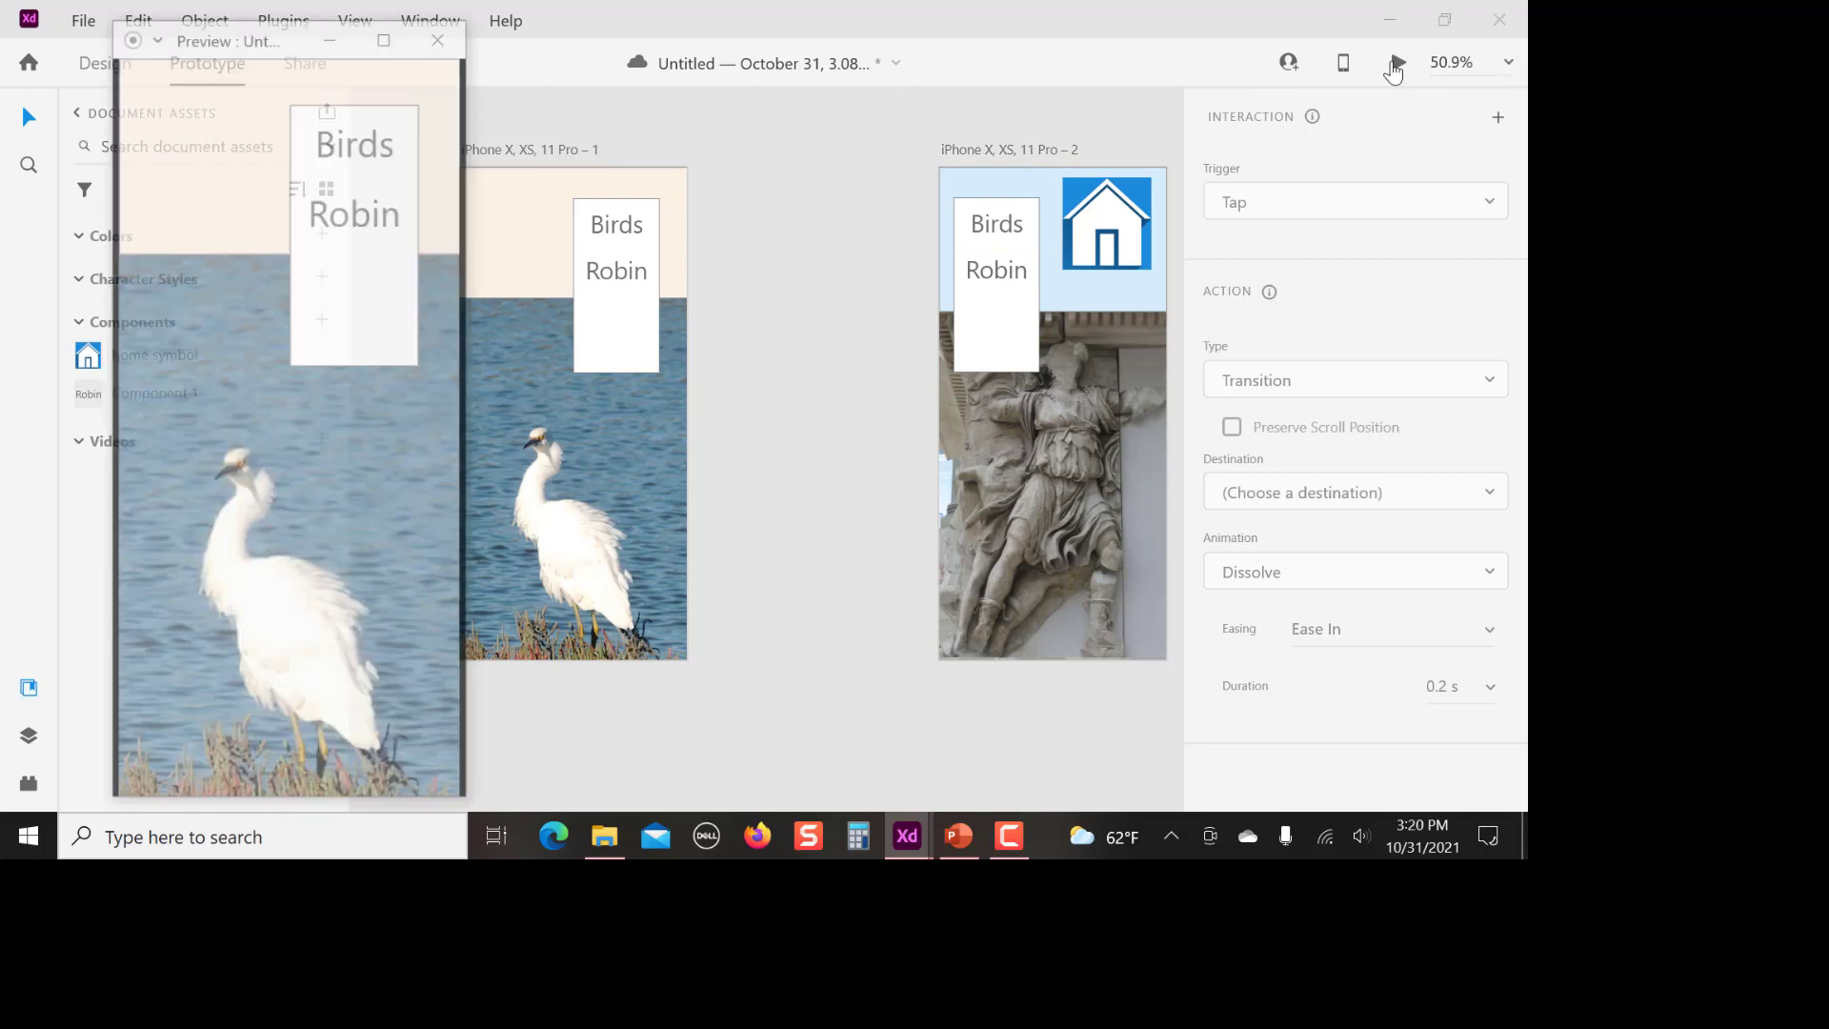
pyautogui.click(352, 223)
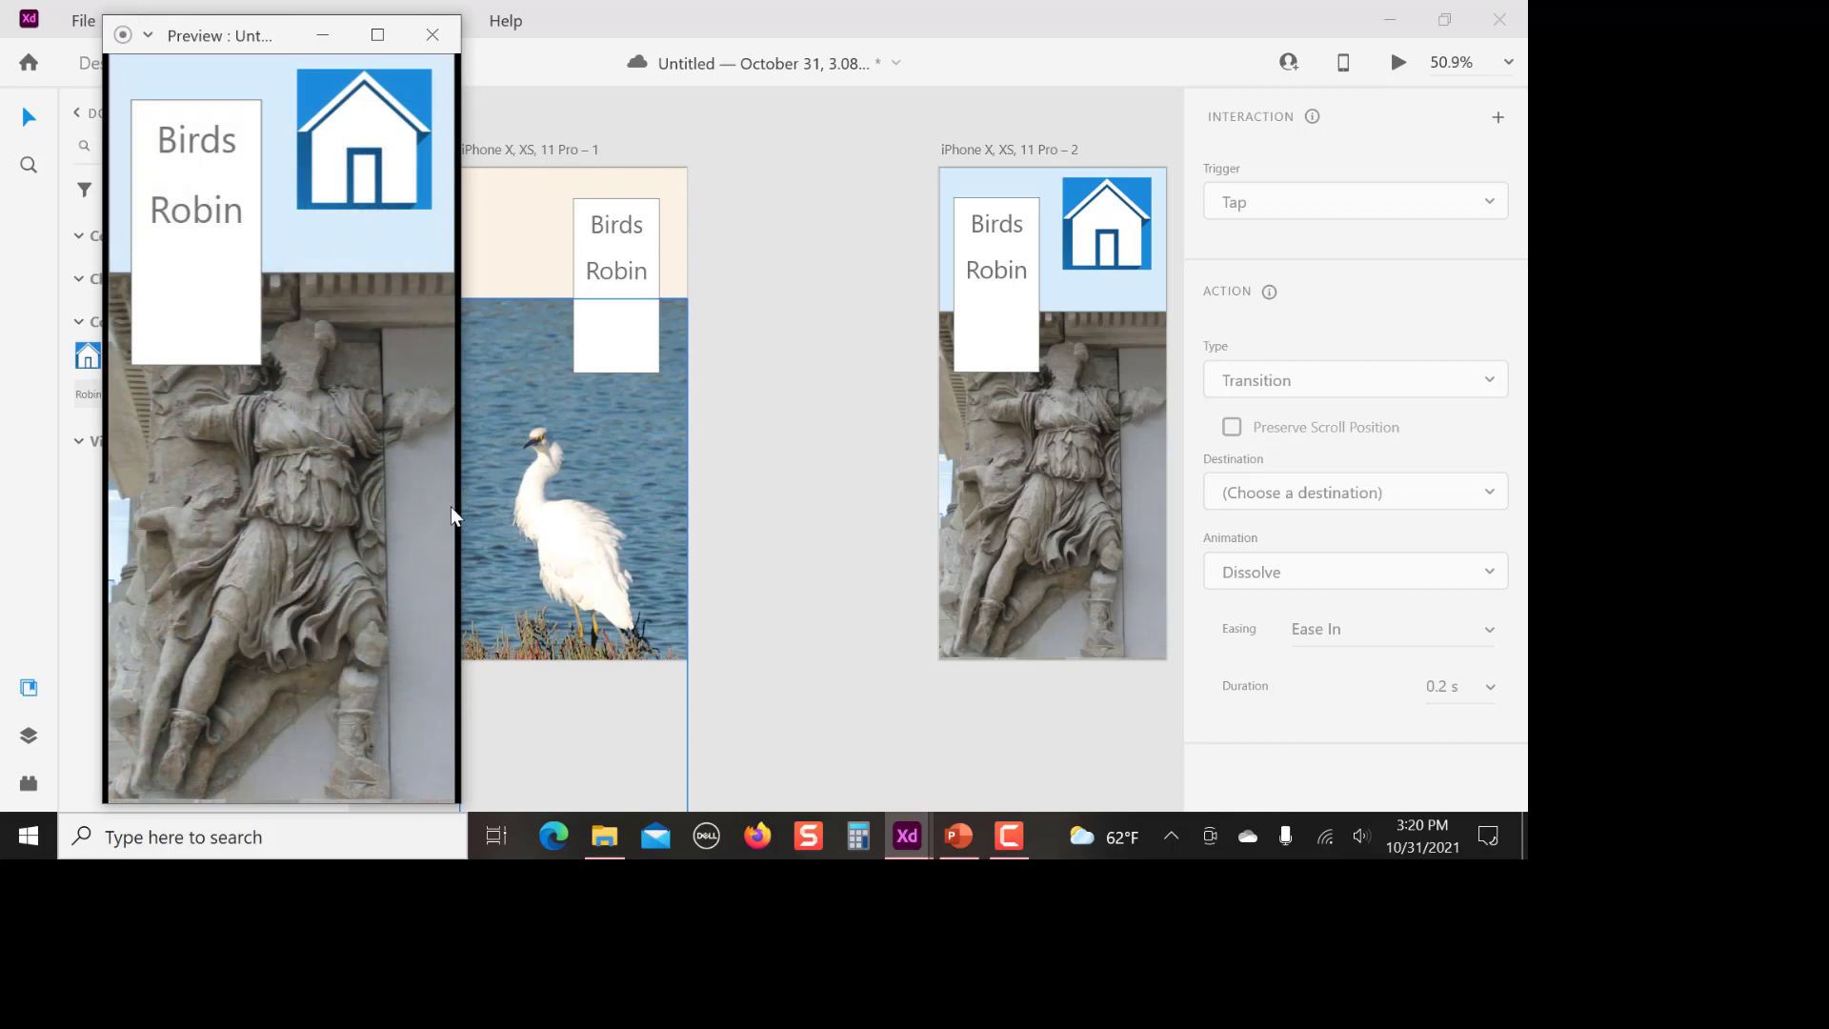
pyautogui.click(367, 157)
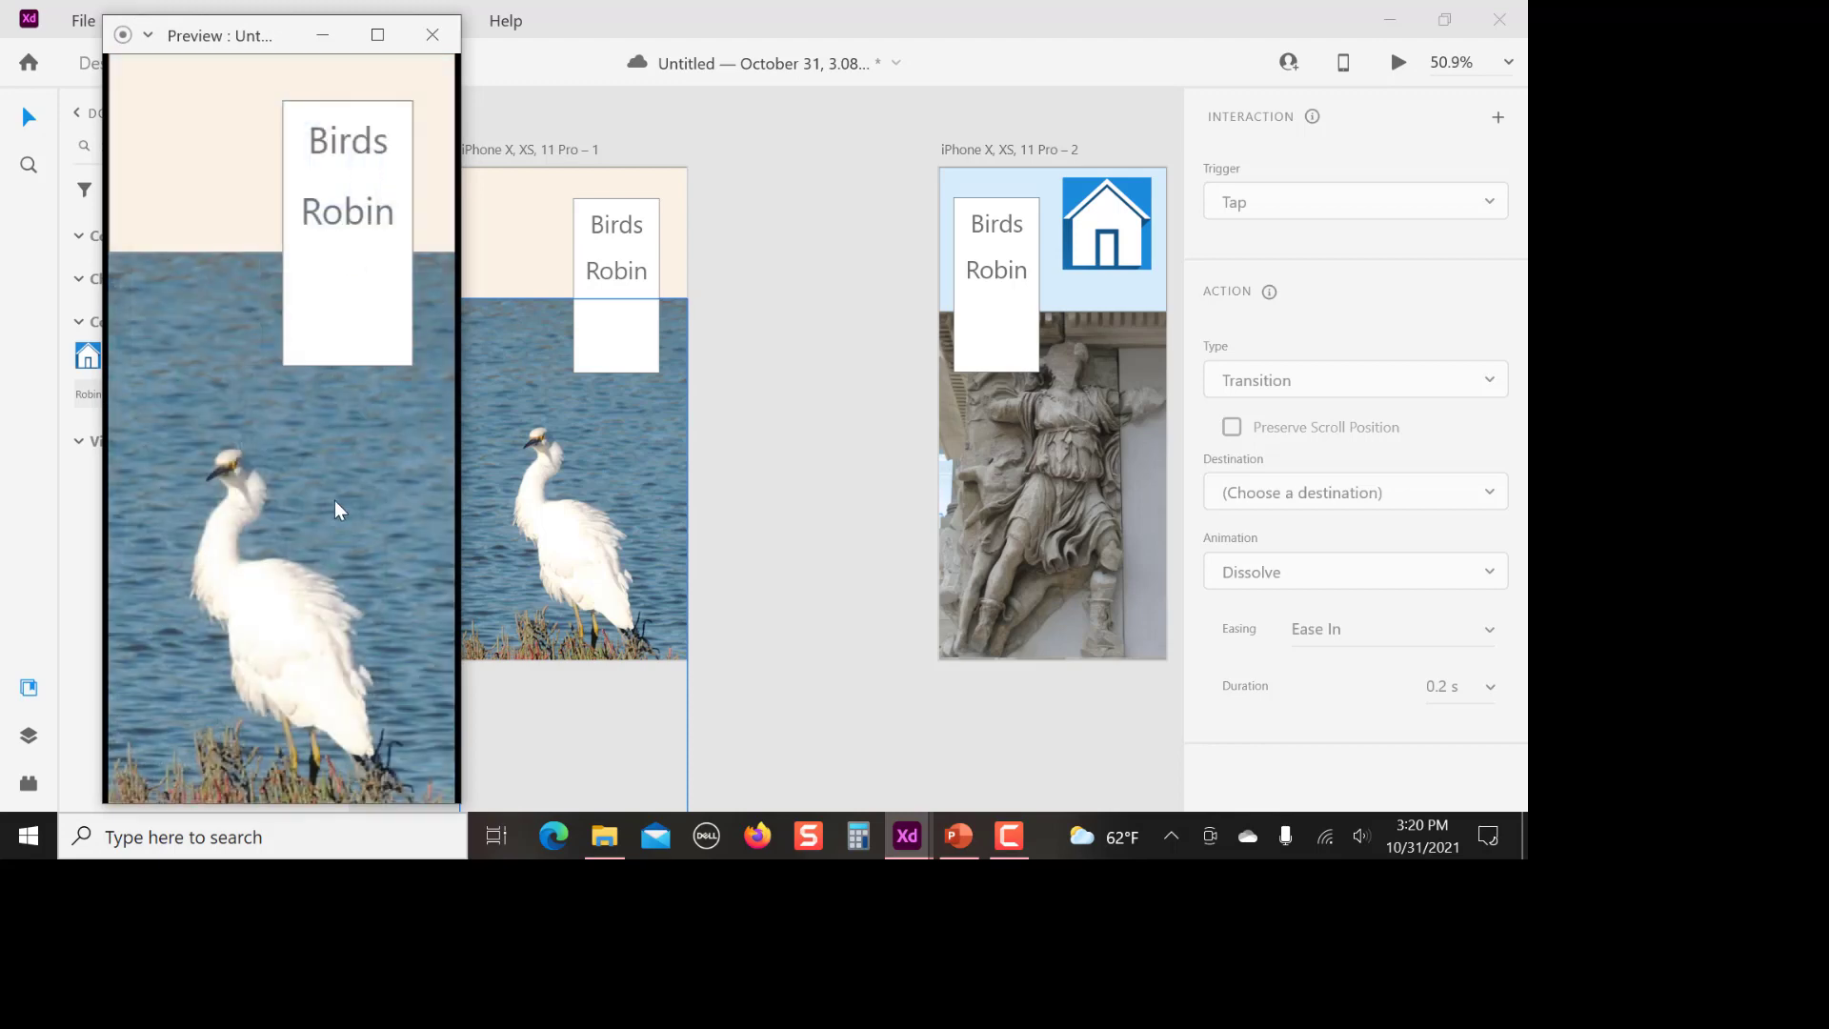
pyautogui.click(433, 35)
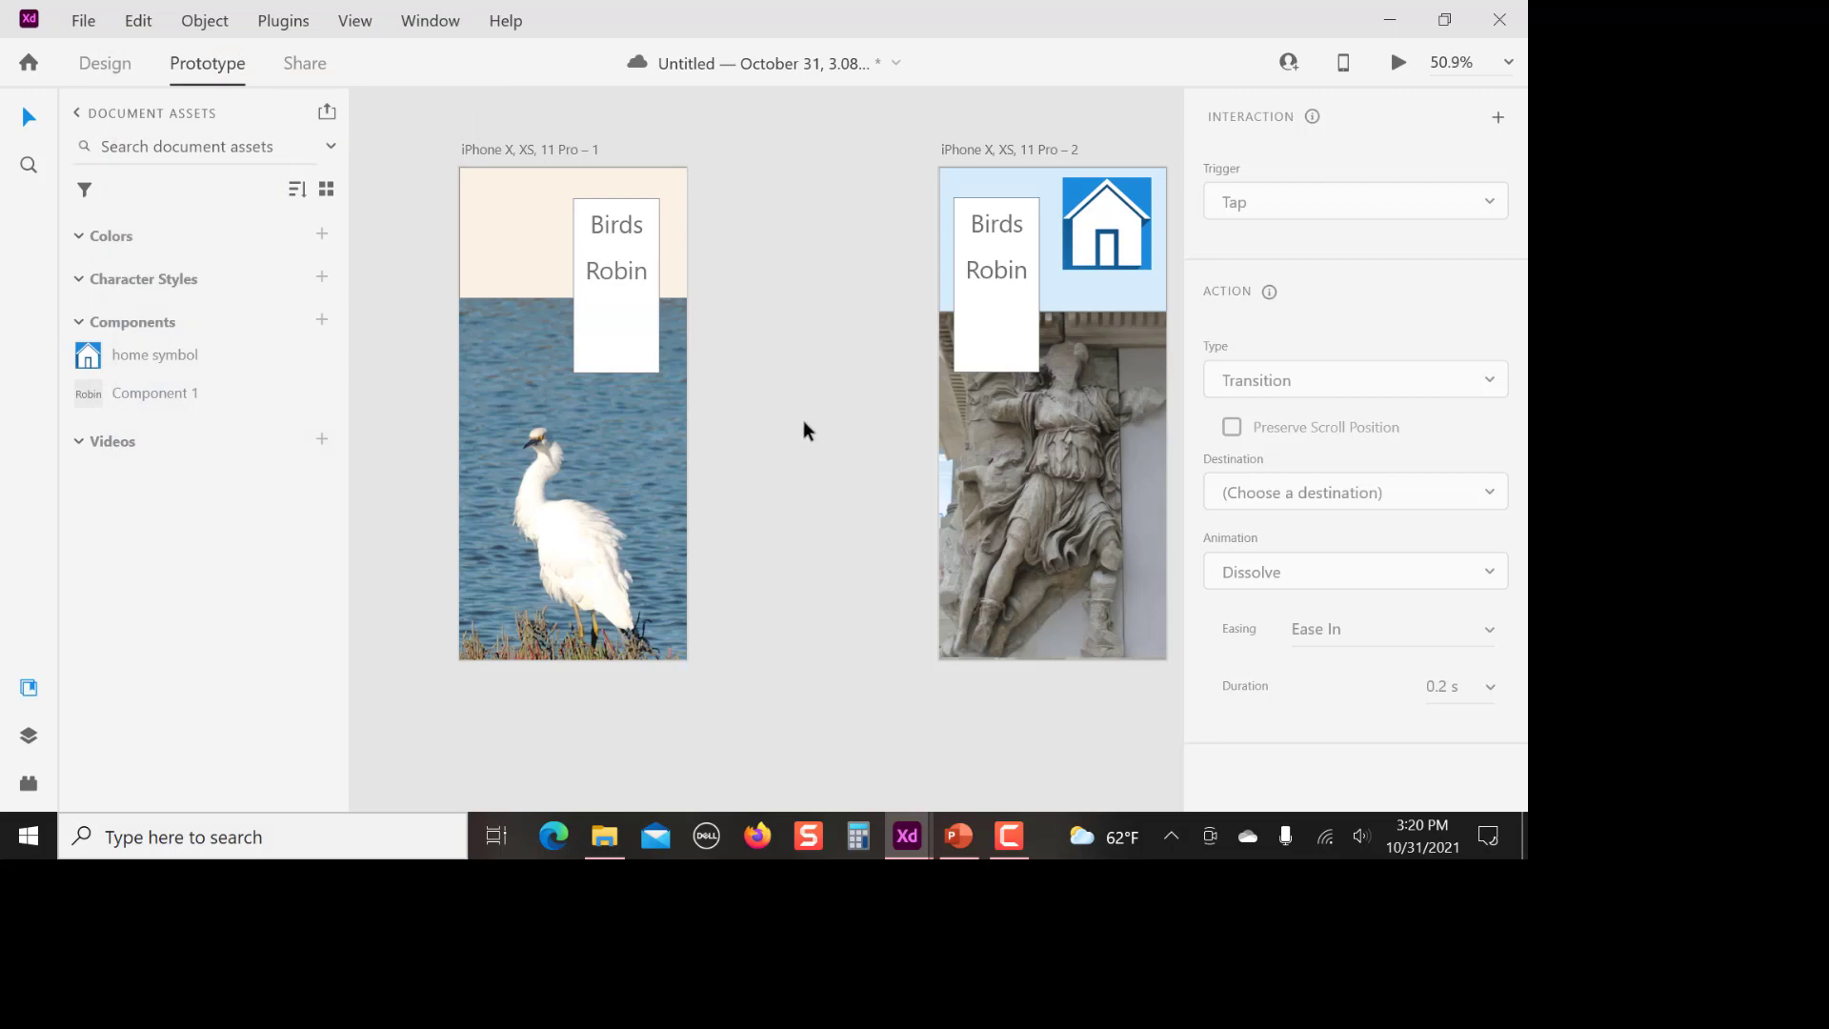
# Save the document and, in Share mode, name the share link test 2
pyautogui.hotkey('ctrl', 's')
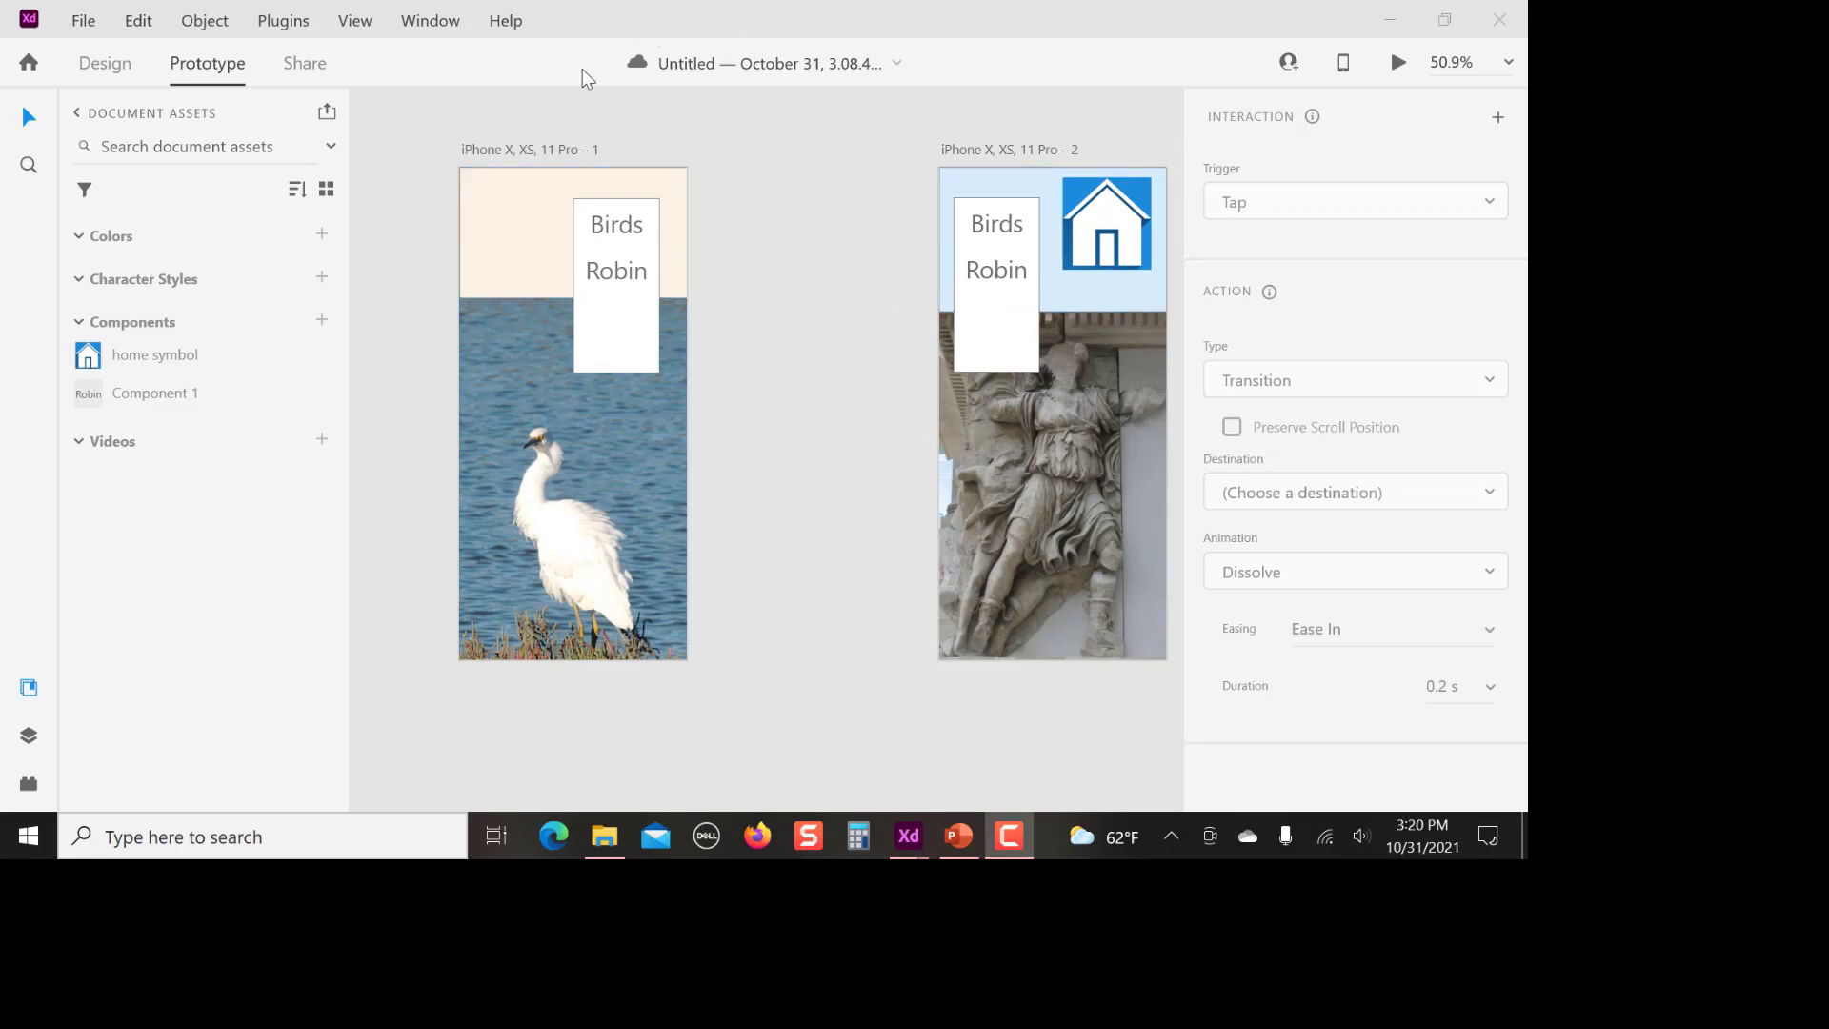
pyautogui.click(307, 65)
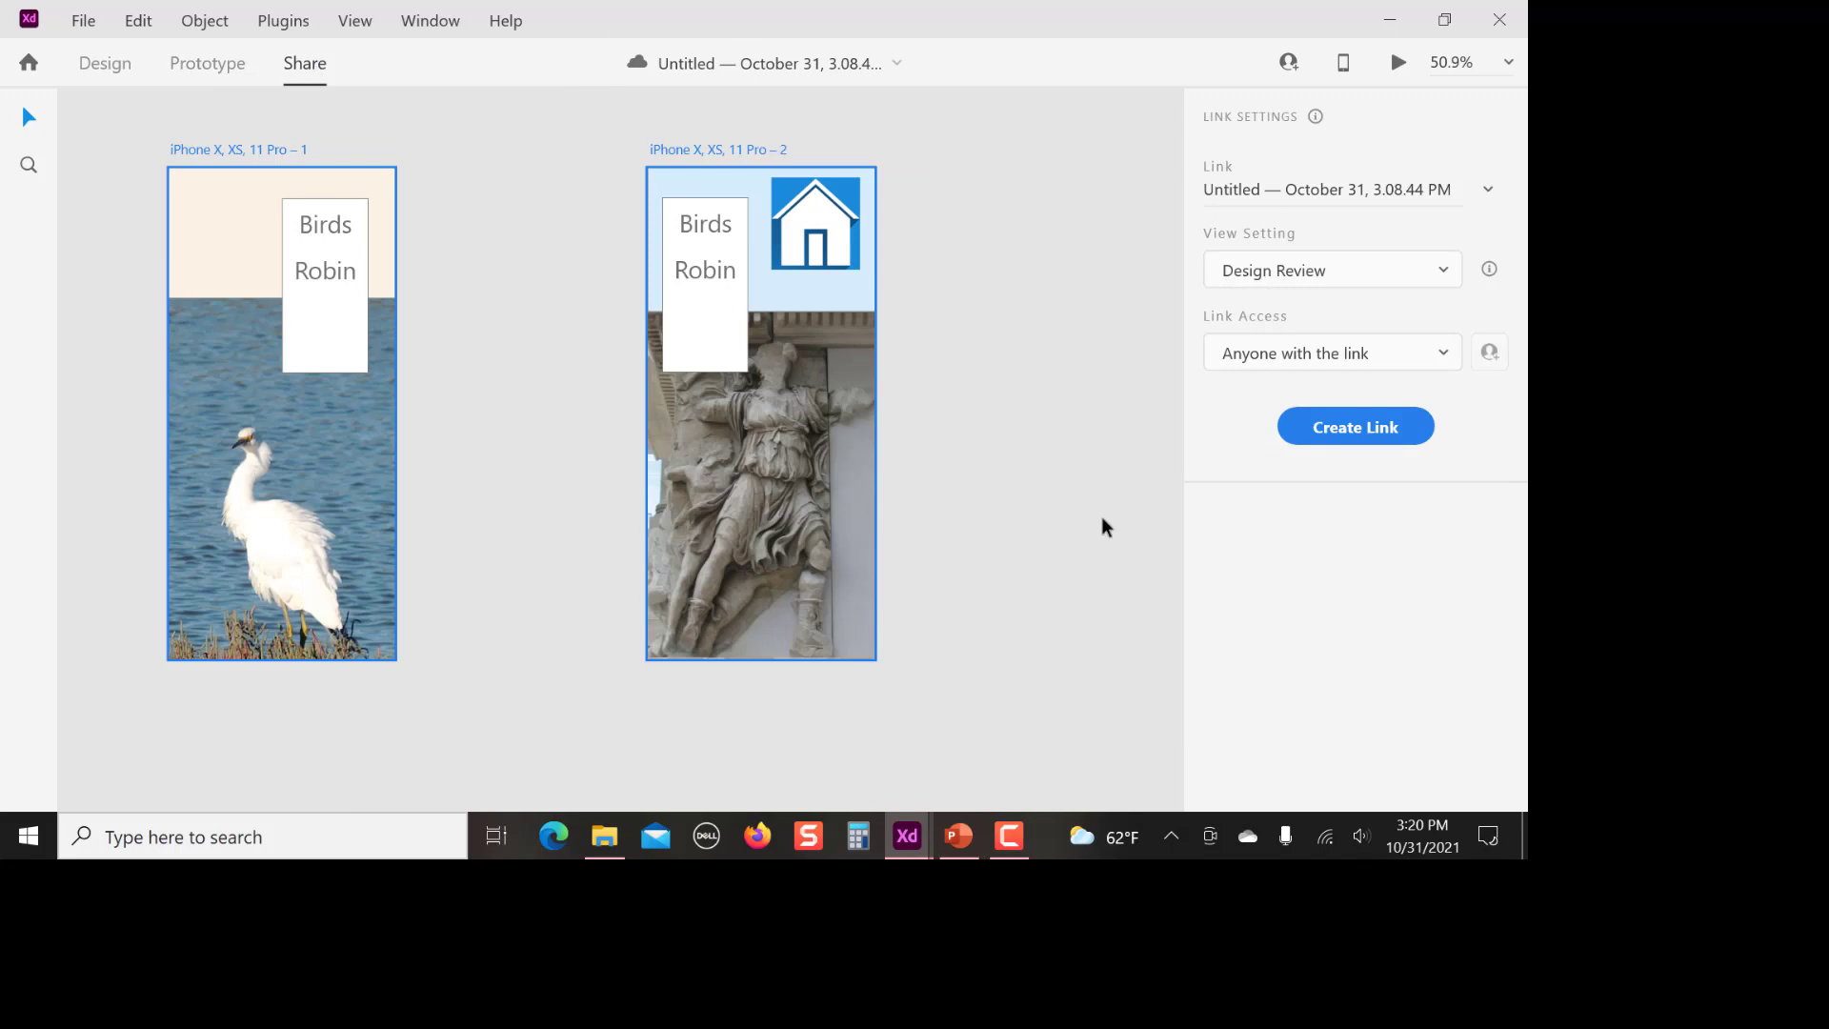
pyautogui.click(1280, 190)
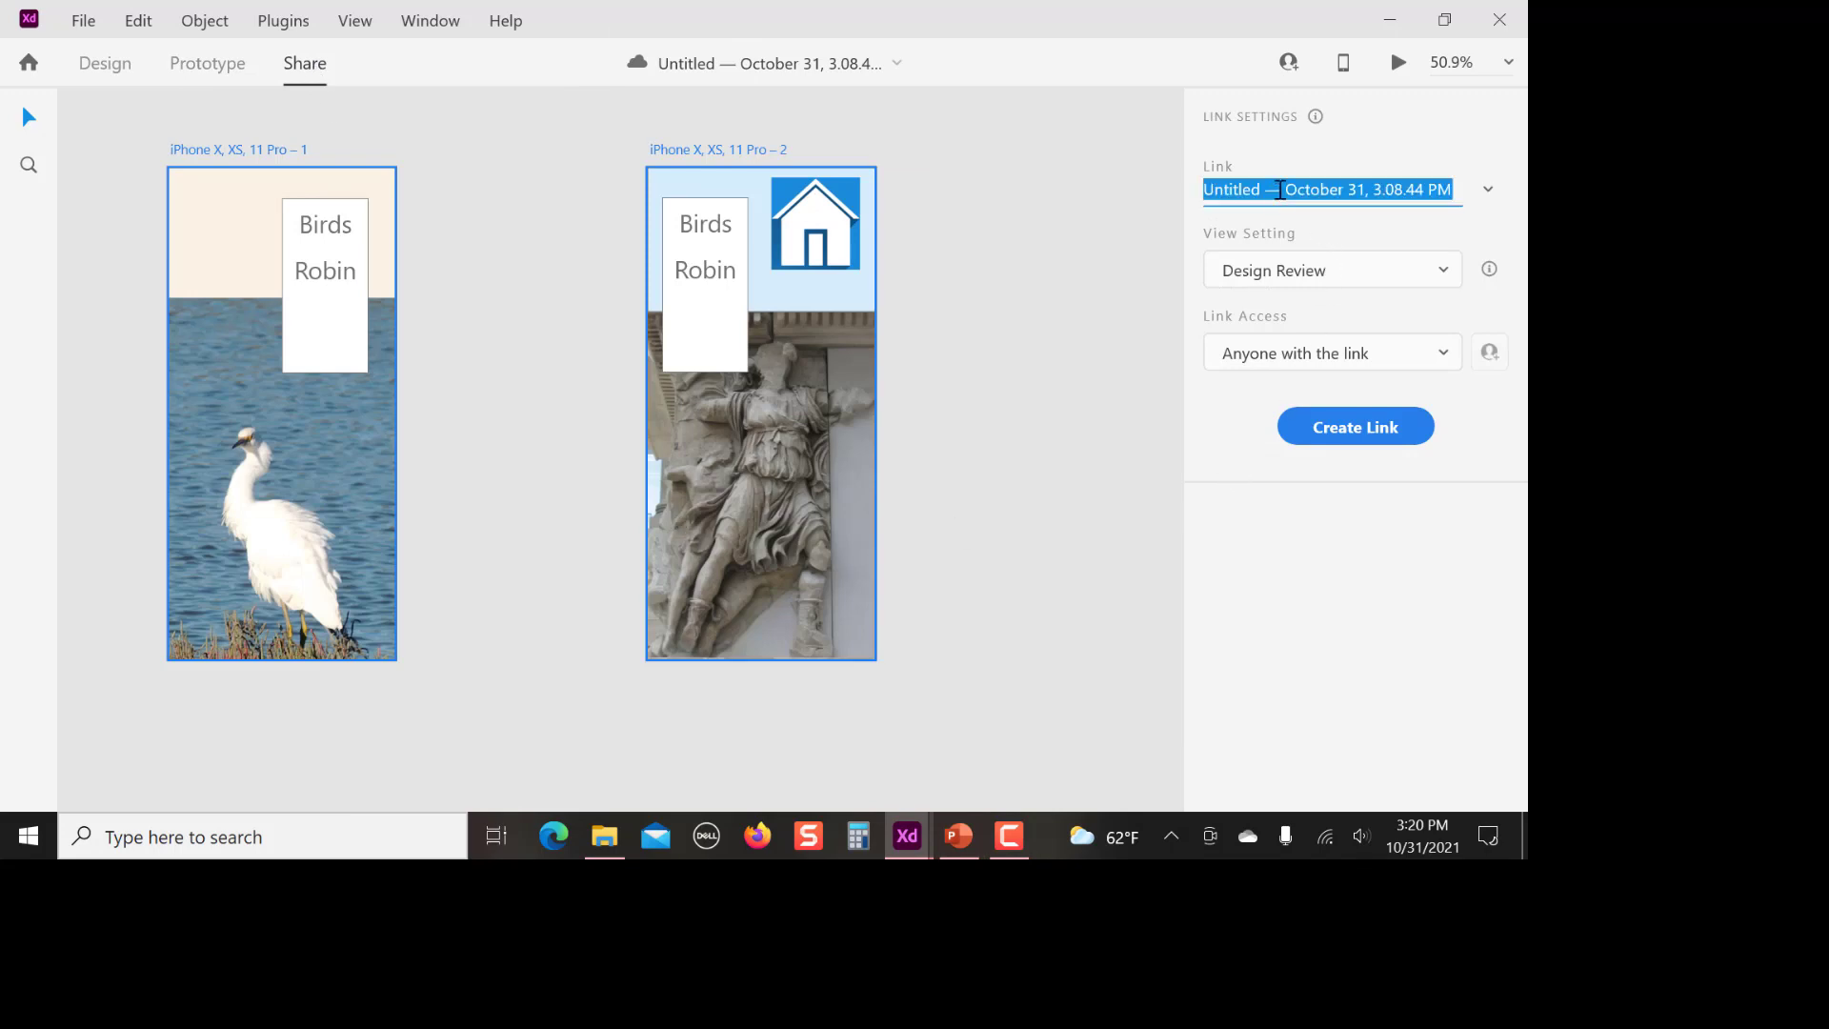
pyautogui.write('test 2')
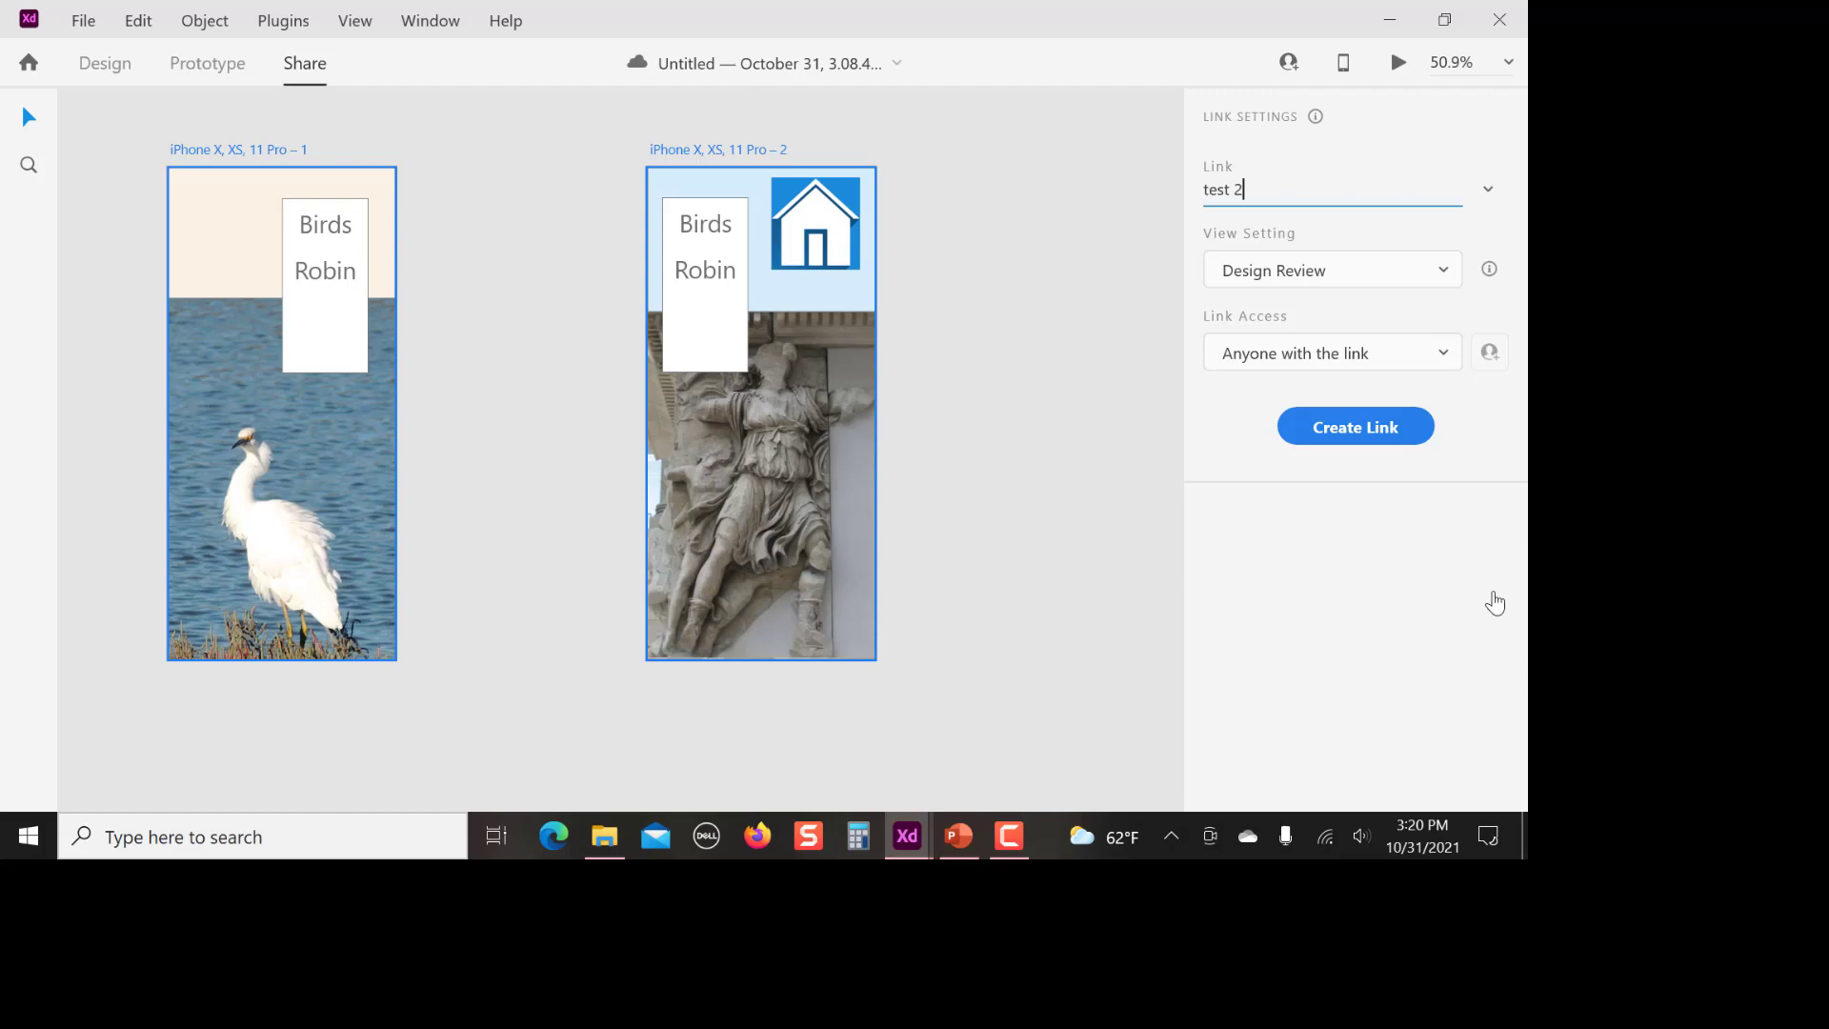
pyautogui.click(1049, 521)
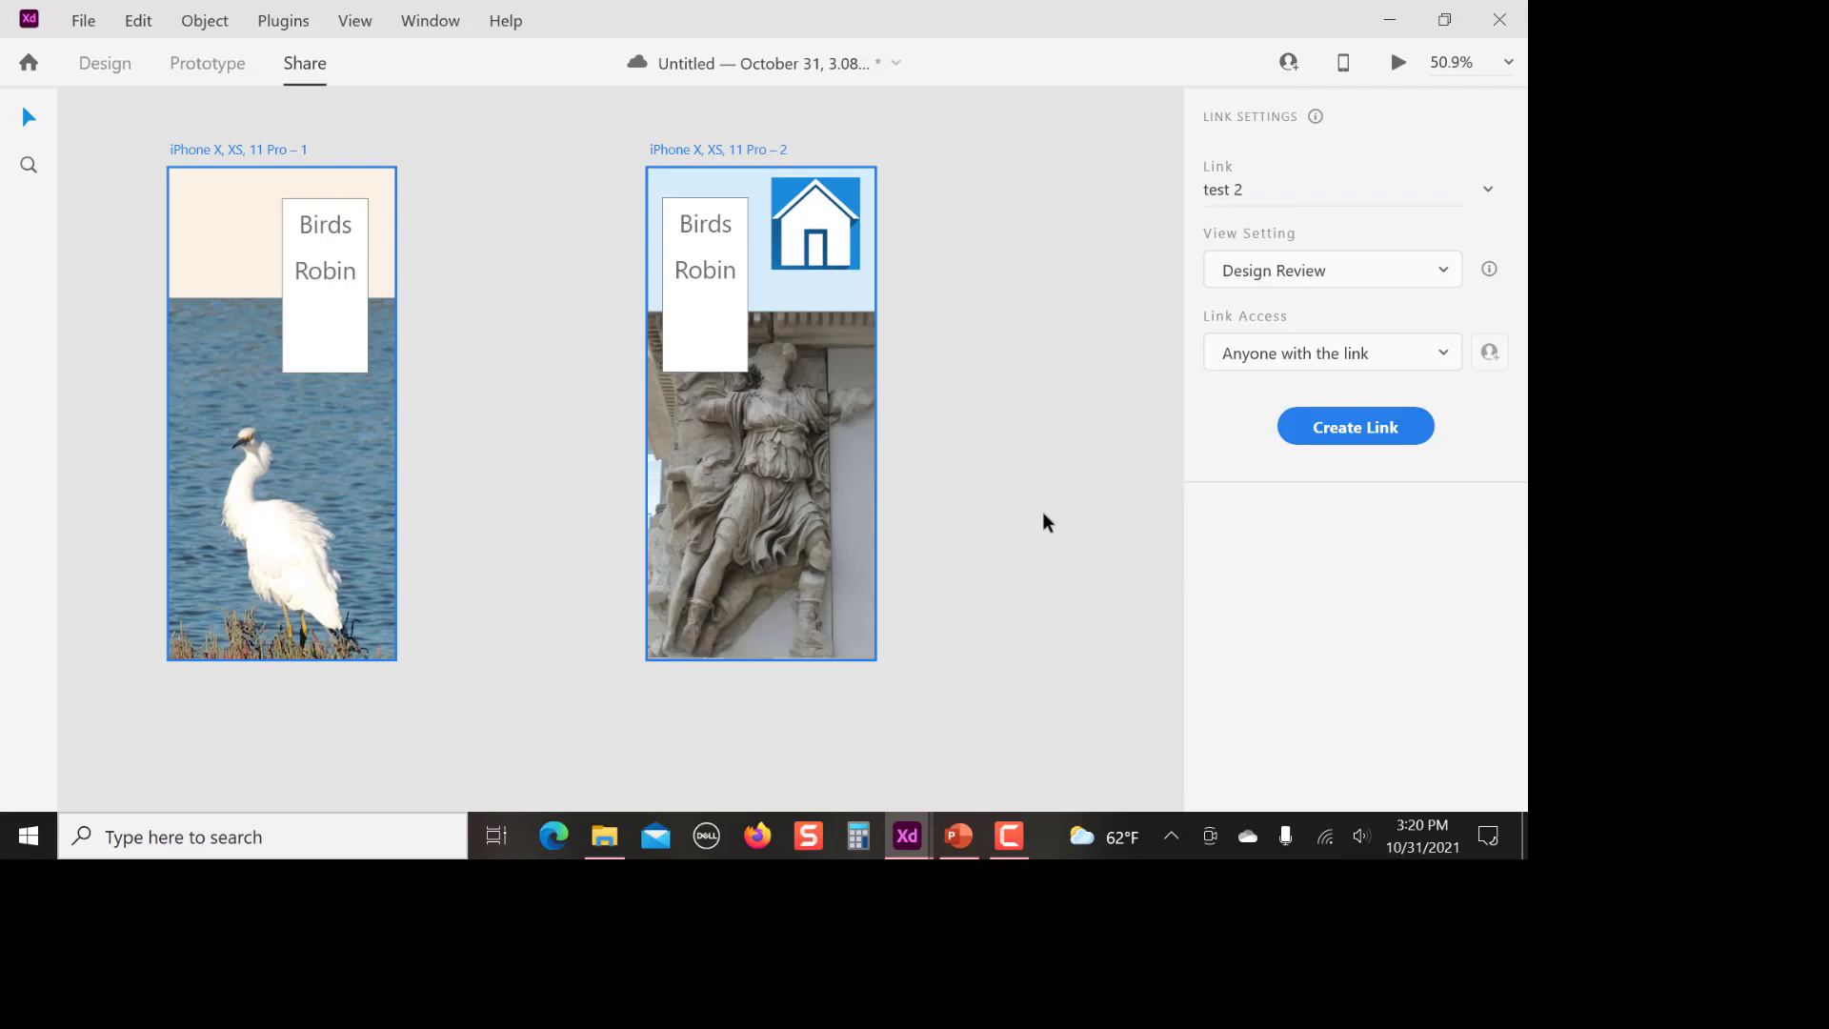
# Create the share link with the Presentation view setting and access for anyone with the link, and copy its embed code
pyautogui.click(1441, 277)
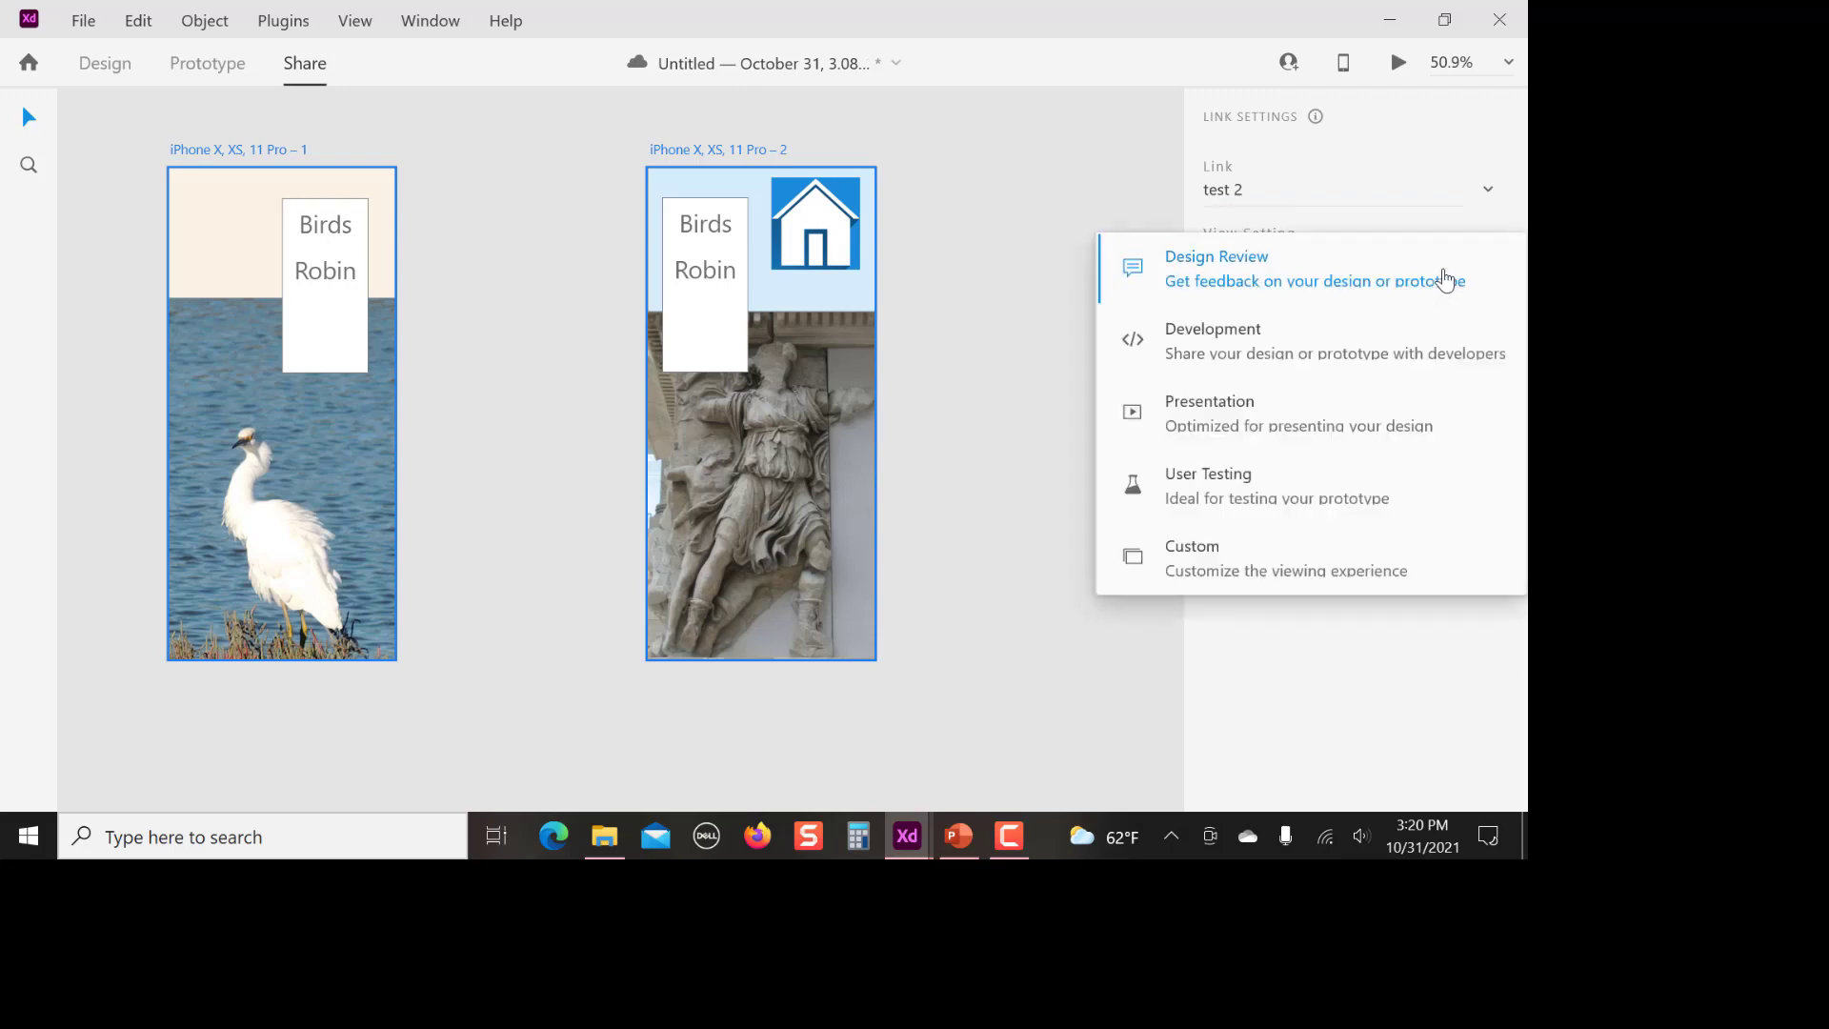
pyautogui.click(1210, 419)
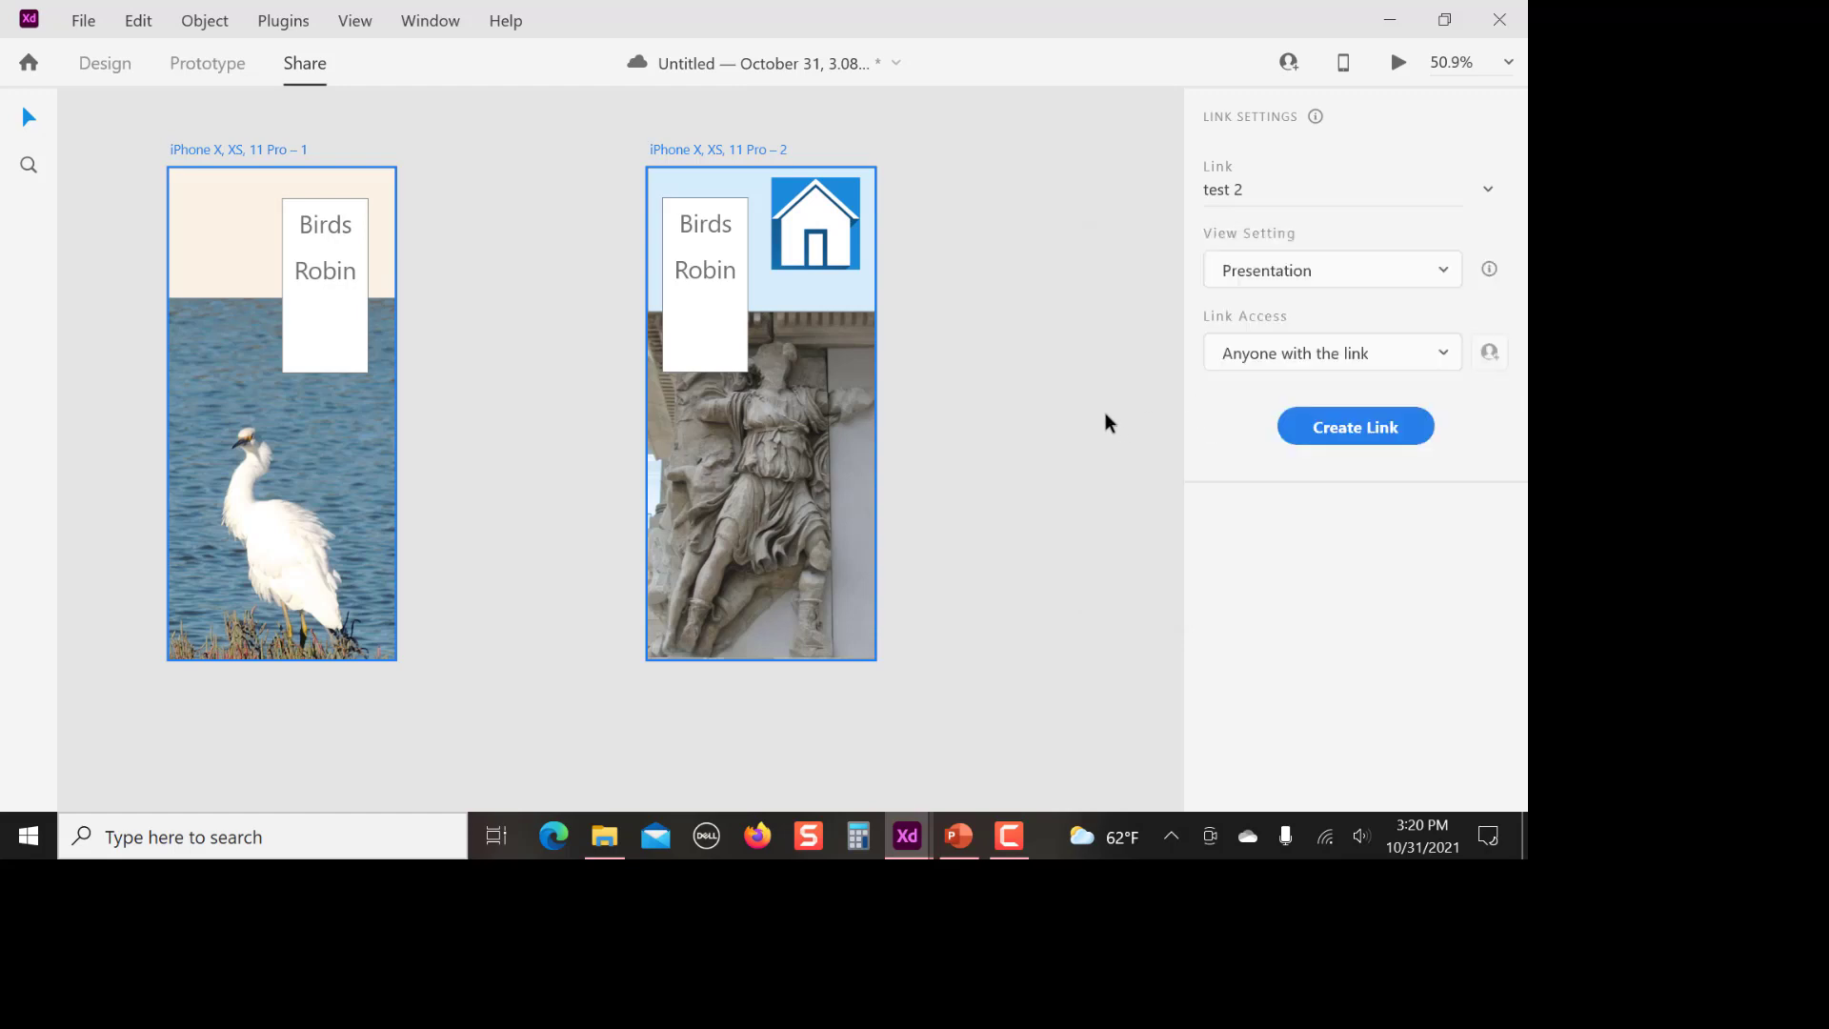
pyautogui.click(1443, 360)
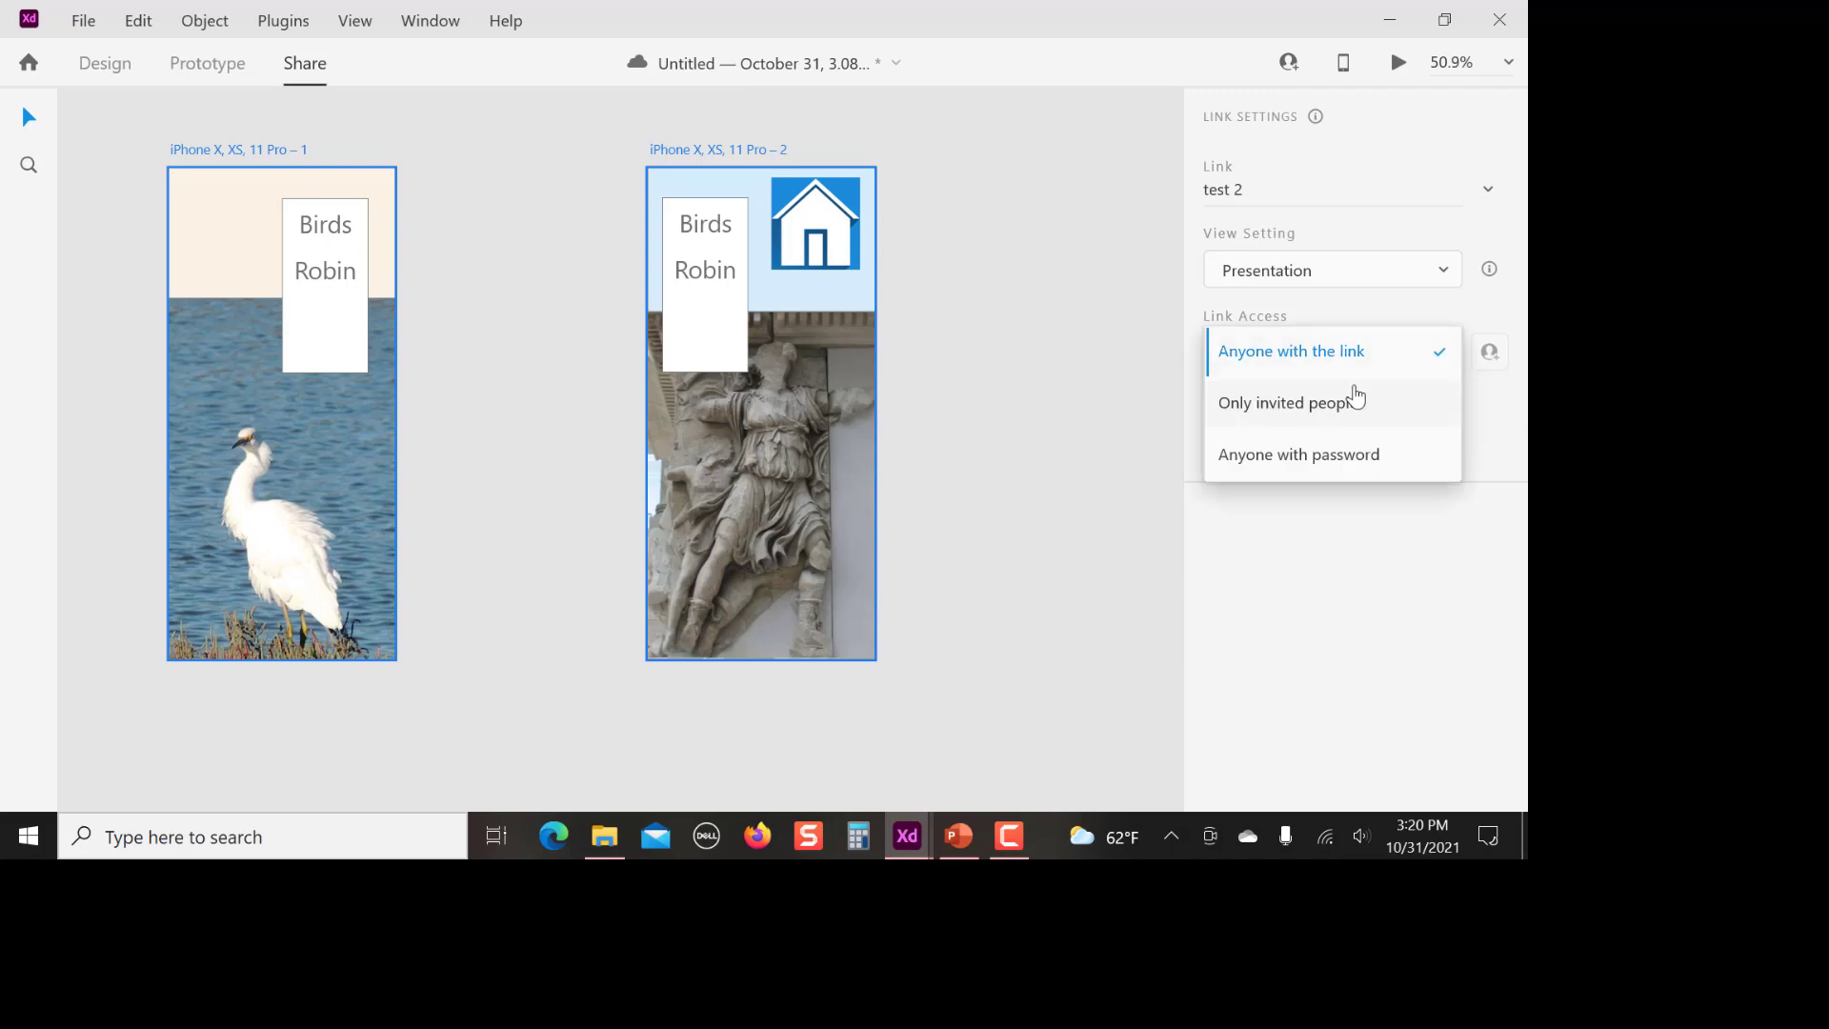
pyautogui.click(1347, 367)
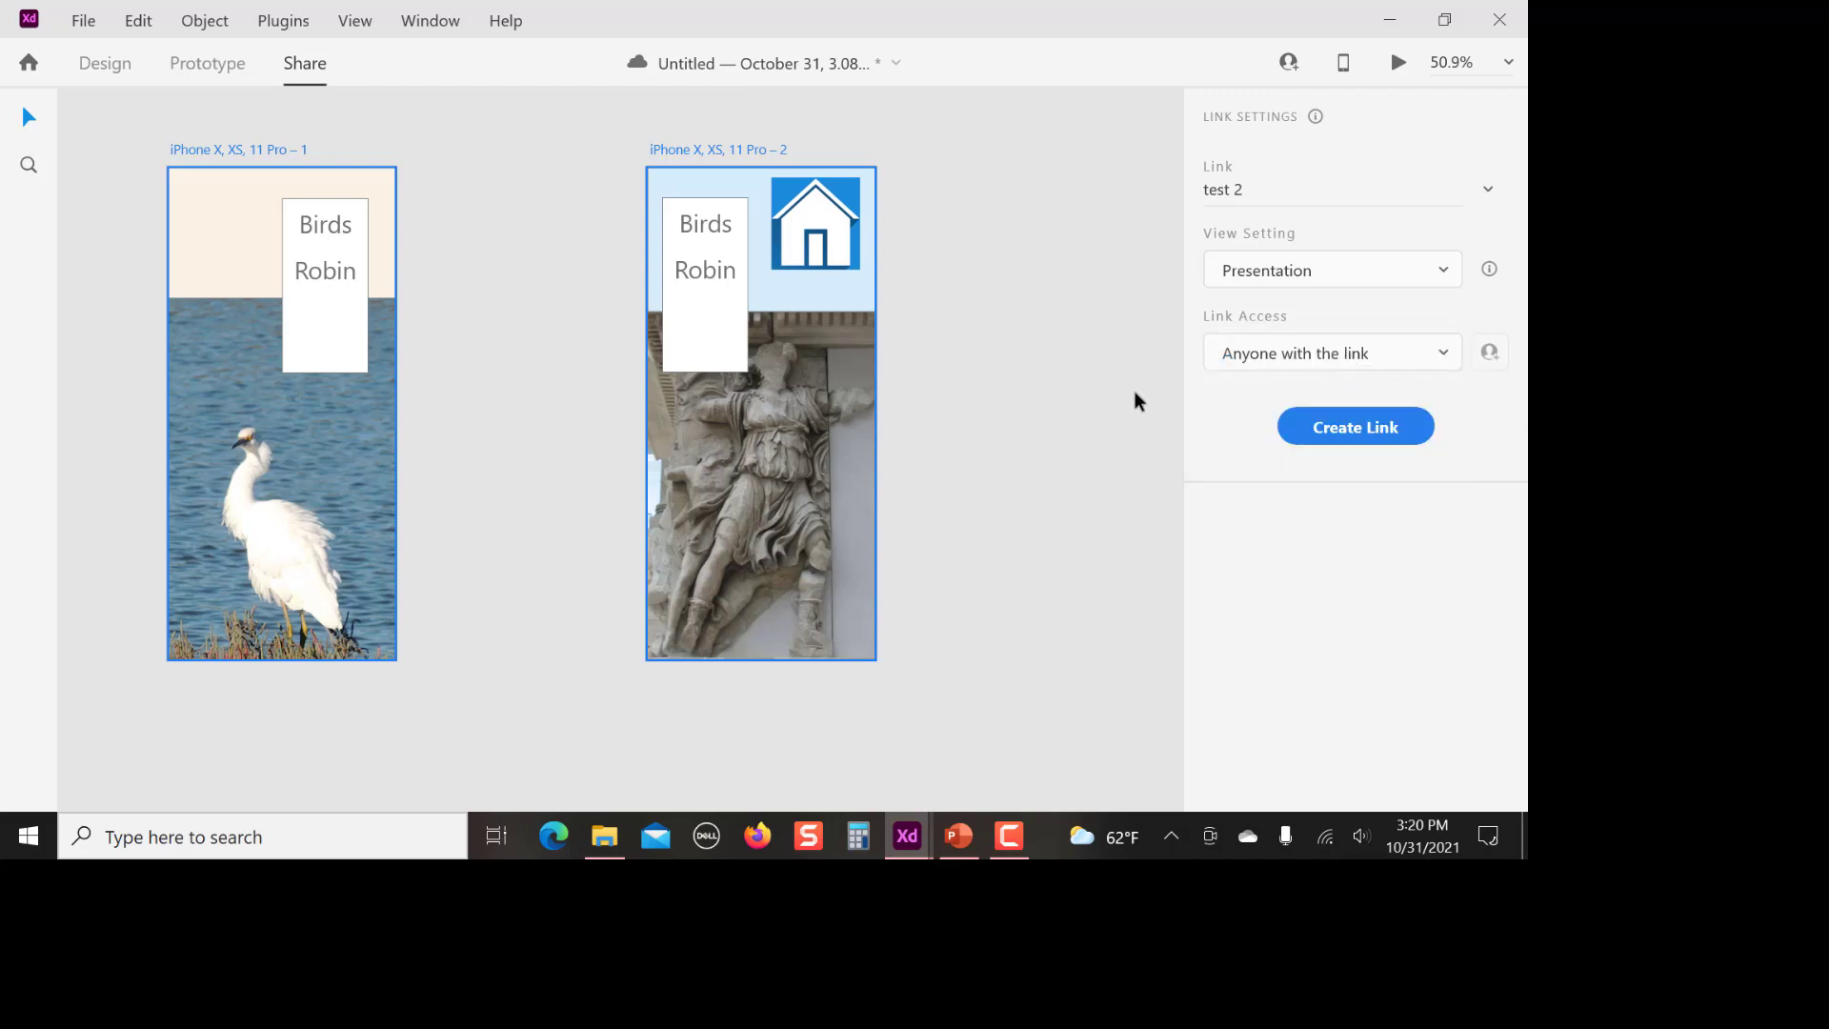
pyautogui.click(1355, 430)
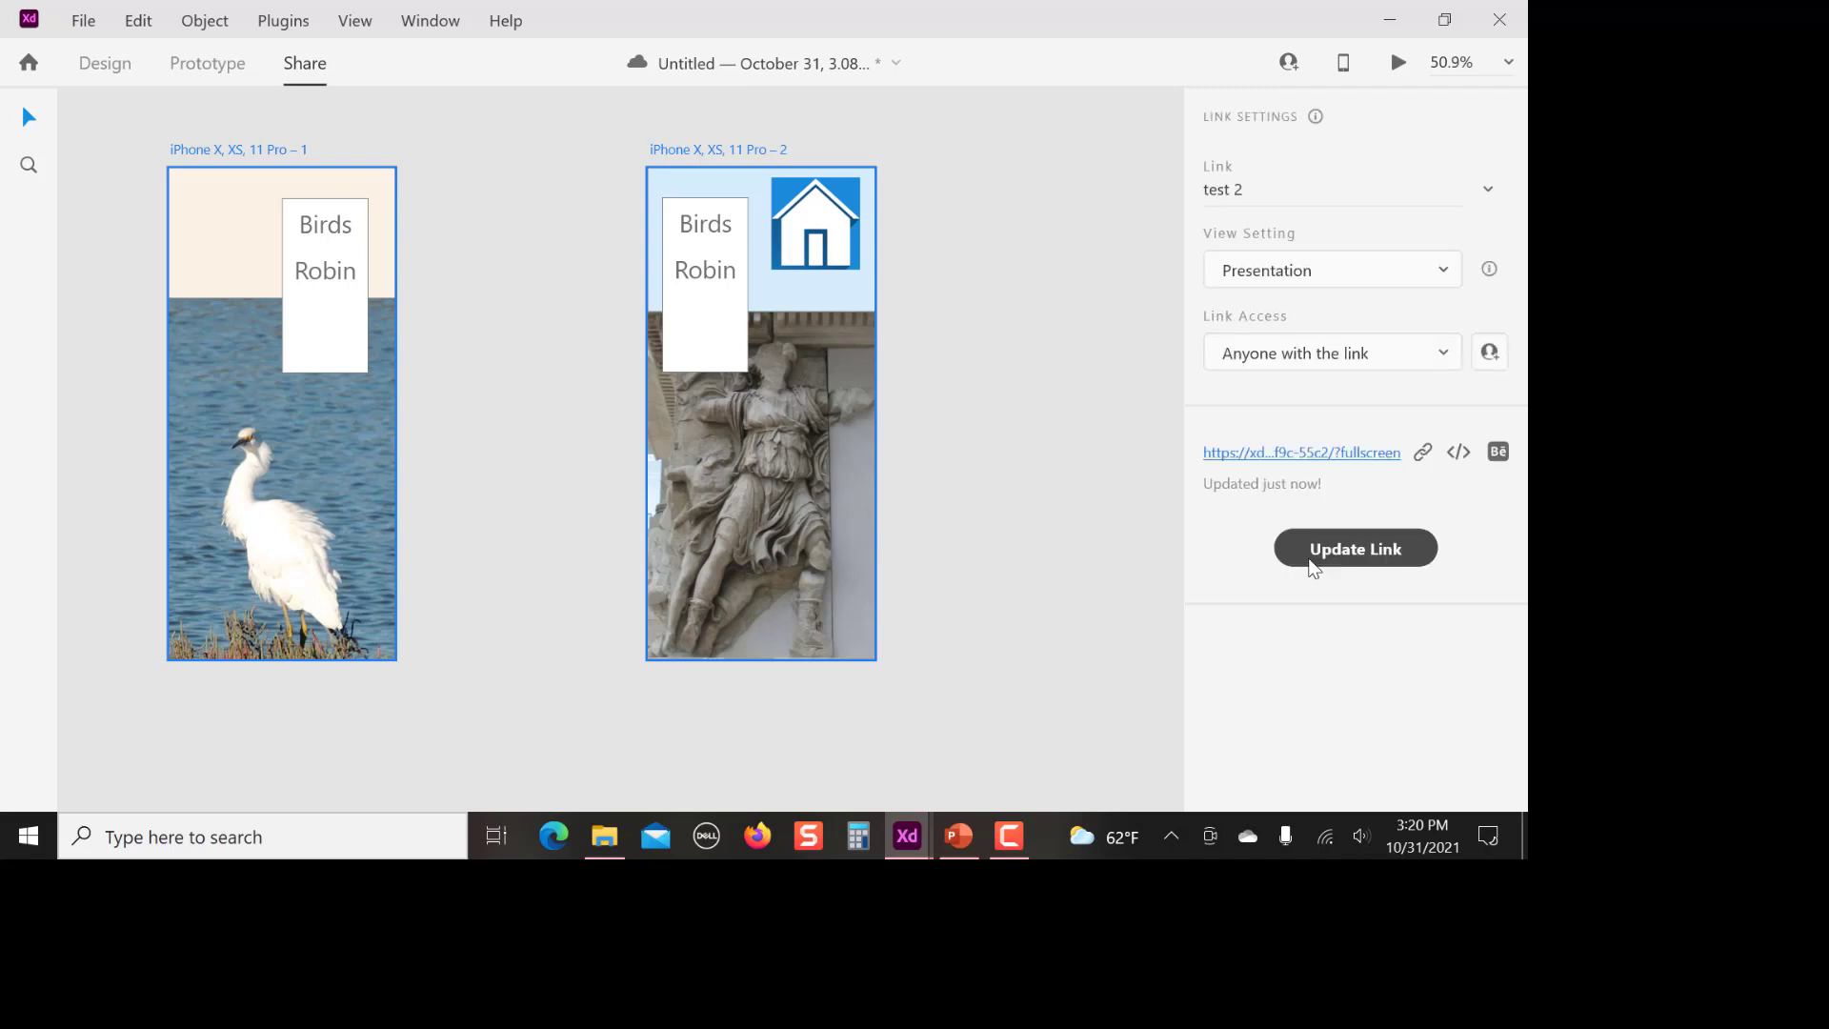
pyautogui.click(1461, 455)
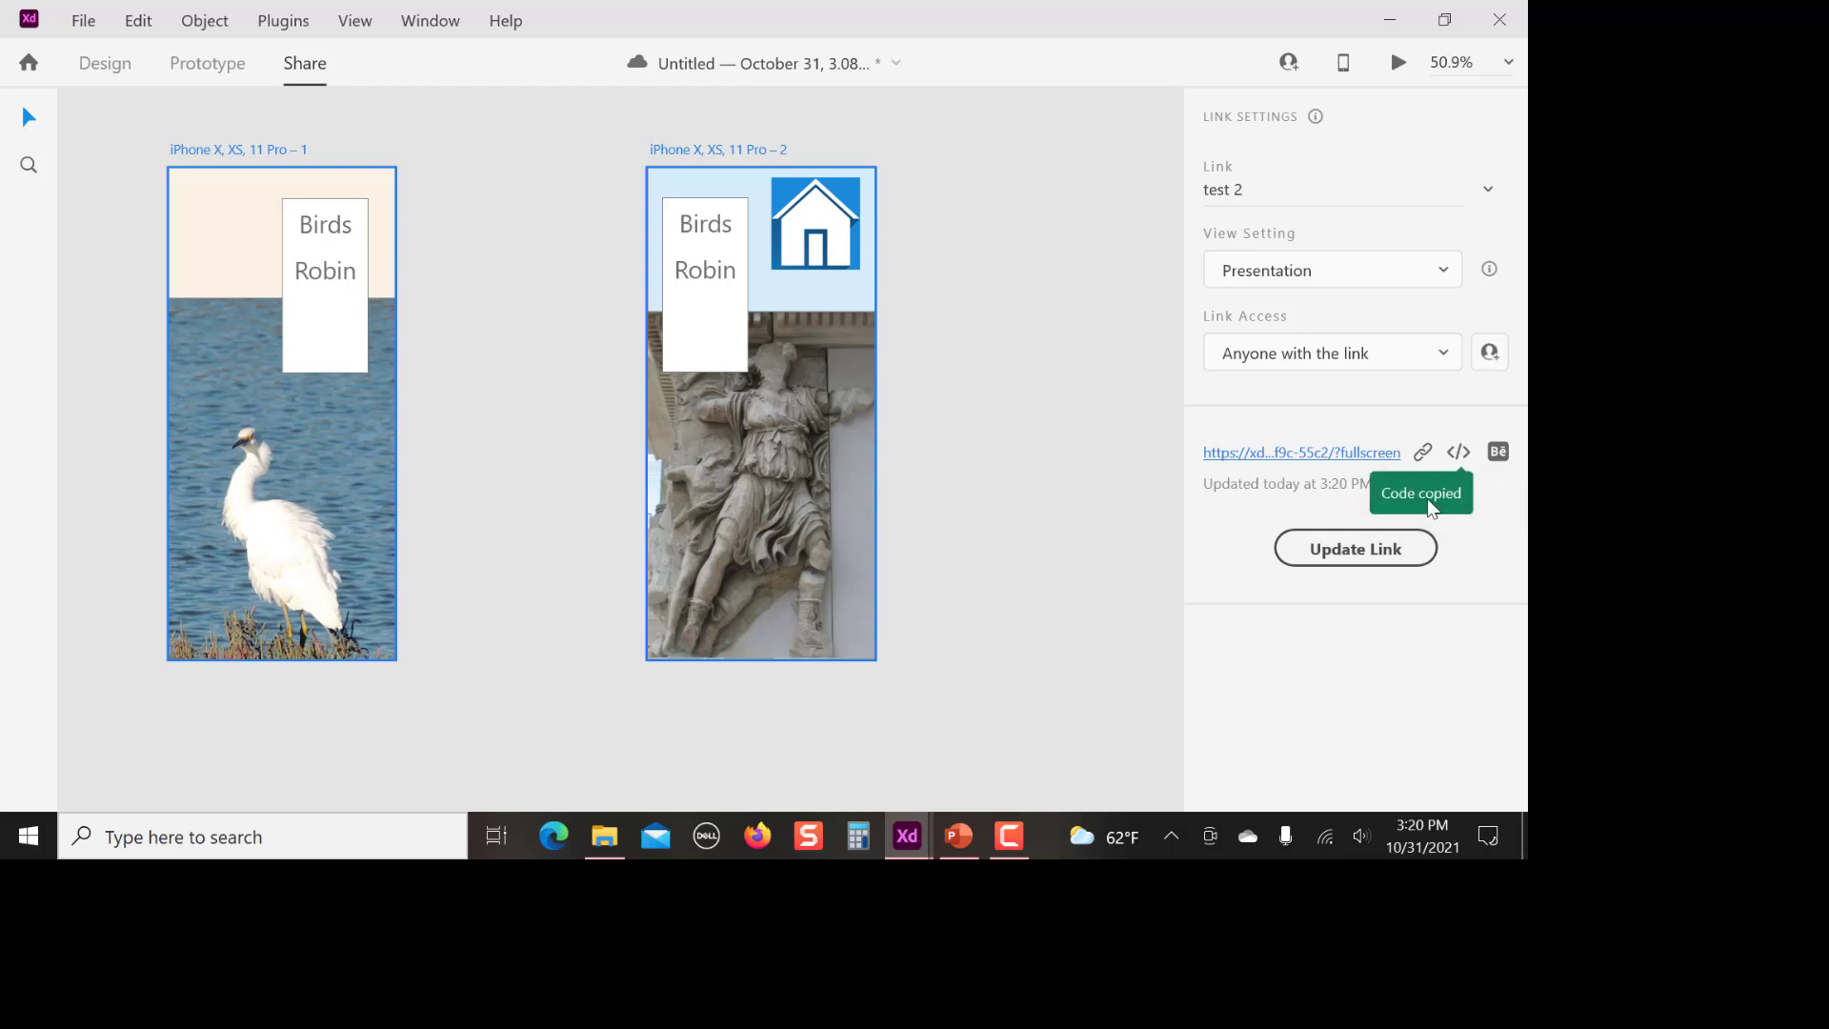